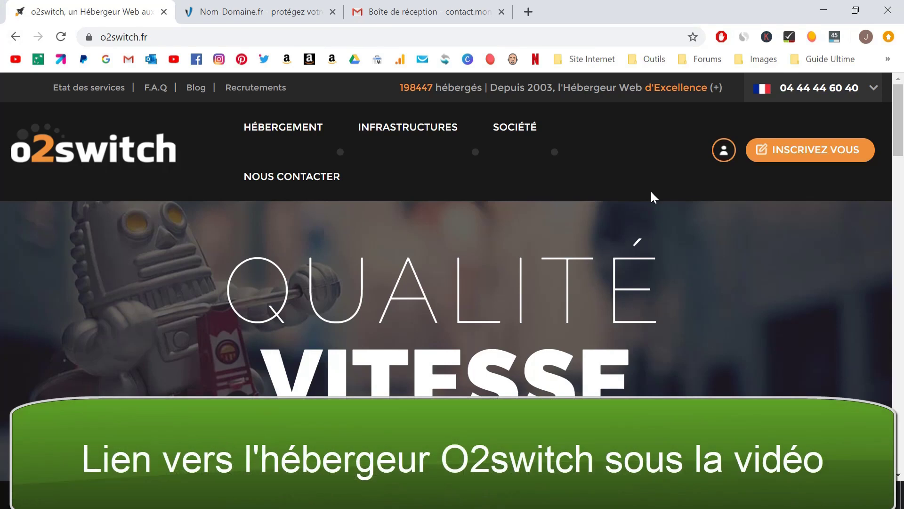
# Go from the o2switch homepage to the new-customer registration form via INSCRIVEZ VOUS
pyautogui.click(790, 151)
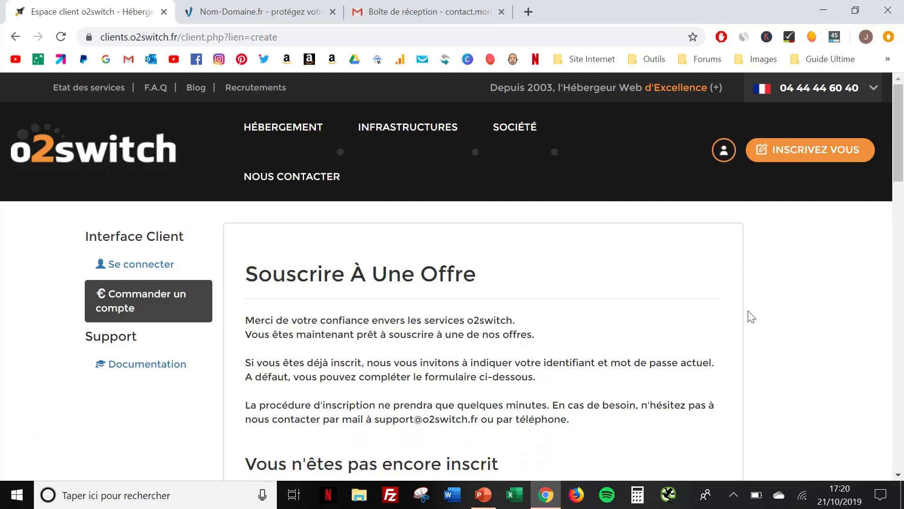
pyautogui.scroll(-5, 752, 316)
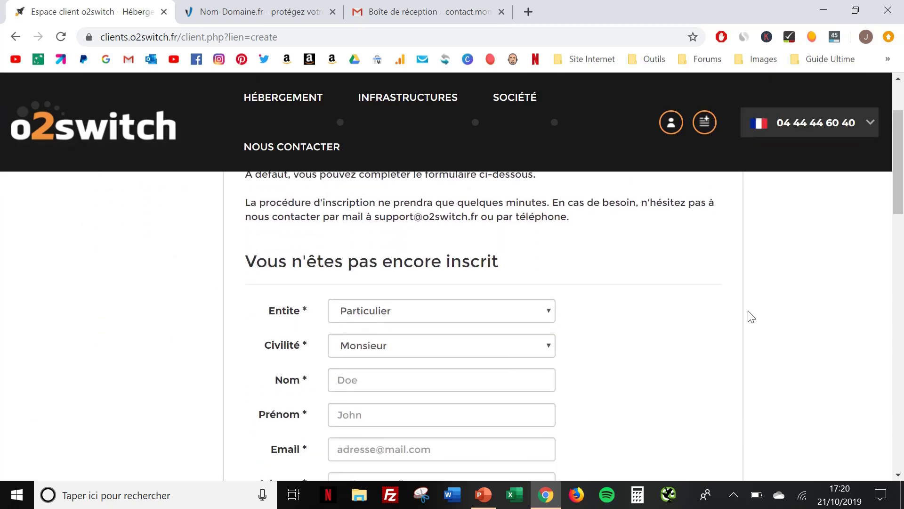
# Fill in identity, address, login and password on the registration form and submit it with S'inscrire
pyautogui.scroll(-2, 752, 316)
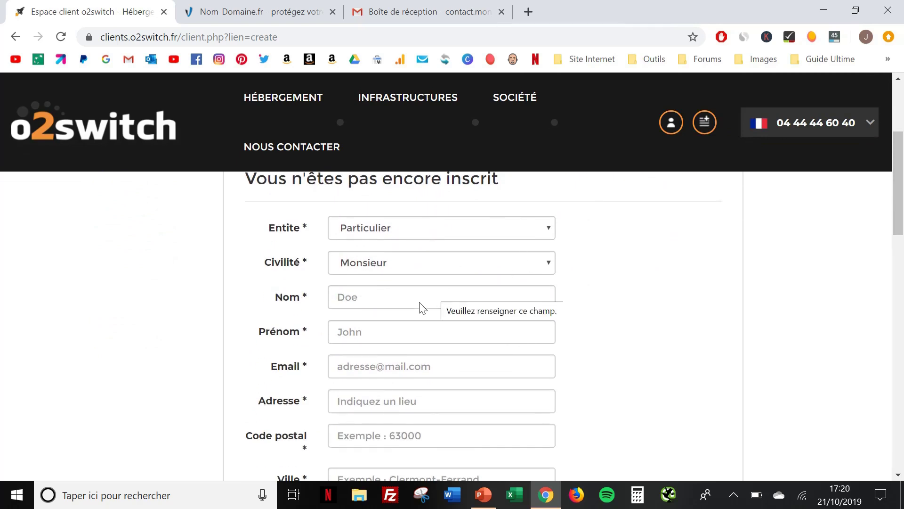
pyautogui.scroll(-3, 423, 307)
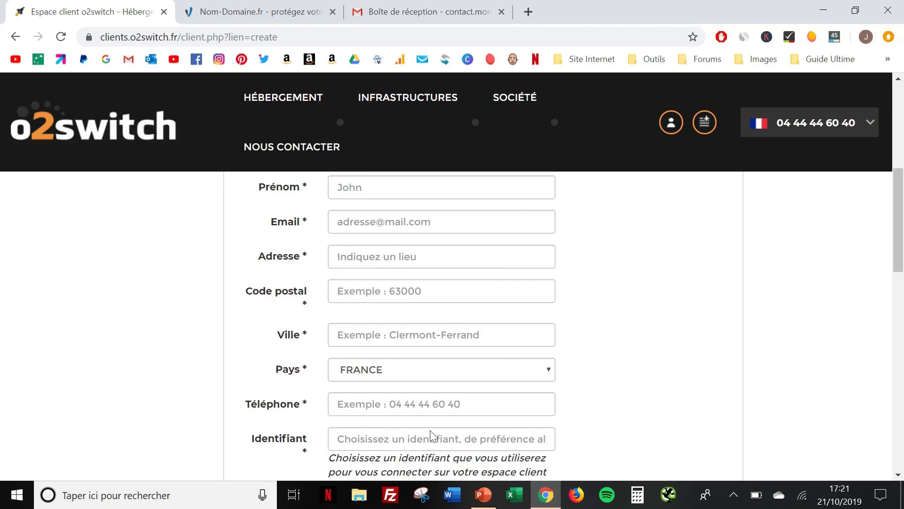
pyautogui.scroll(-5, 431, 436)
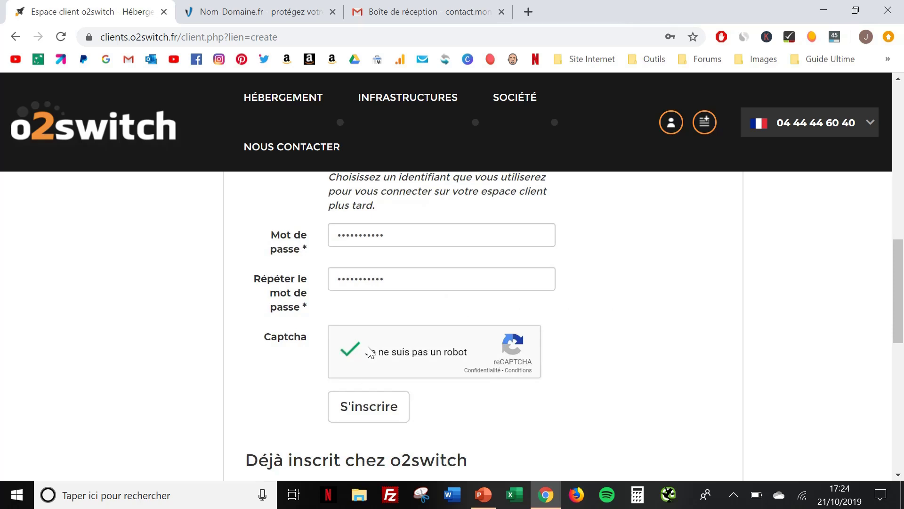
pyautogui.click(369, 406)
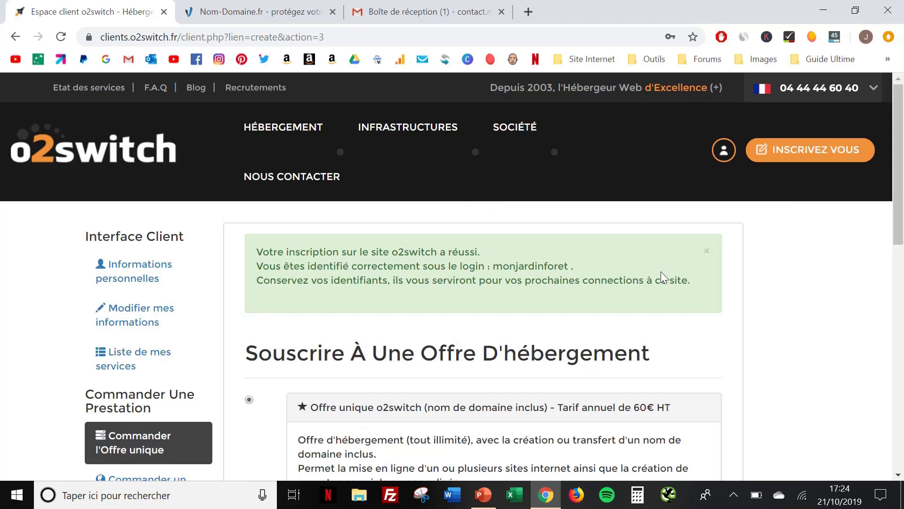
pyautogui.scroll(-4, 784, 349)
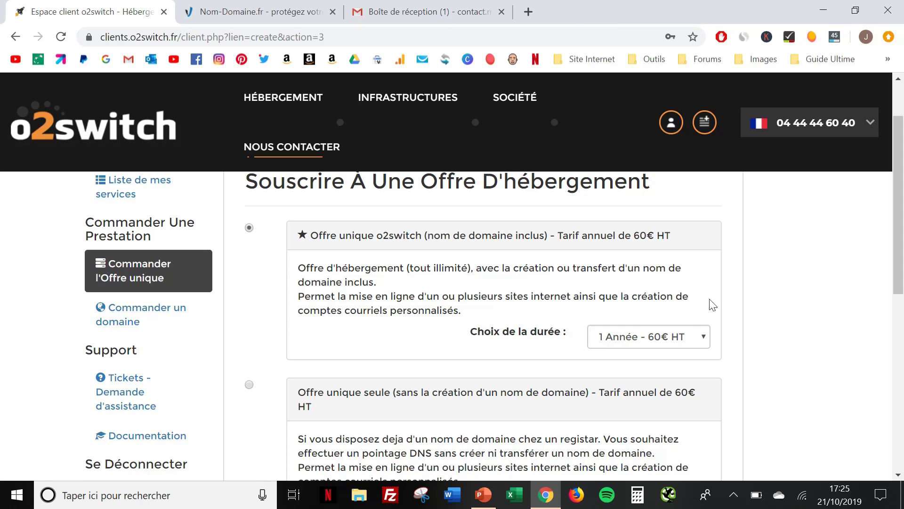
# Keep the 1 Année – 60€ HT subscription duration and continue the order
pyautogui.click(703, 339)
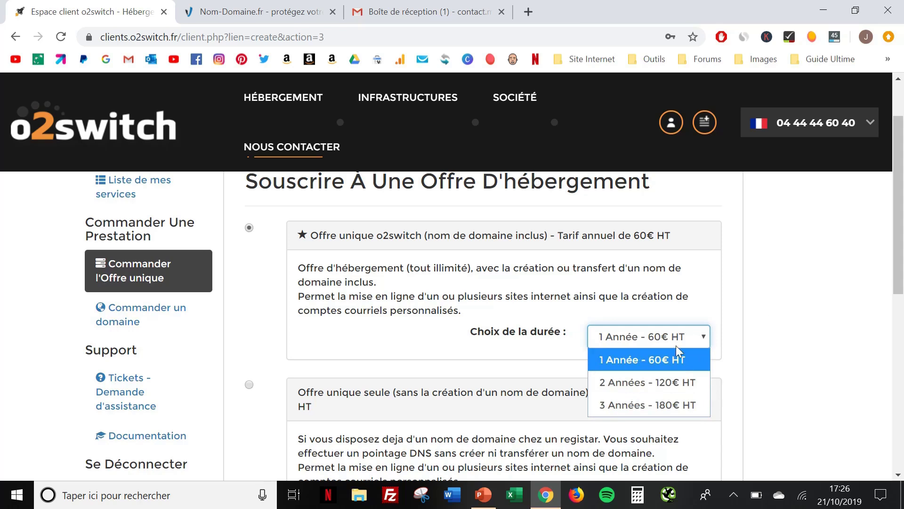
pyautogui.click(668, 357)
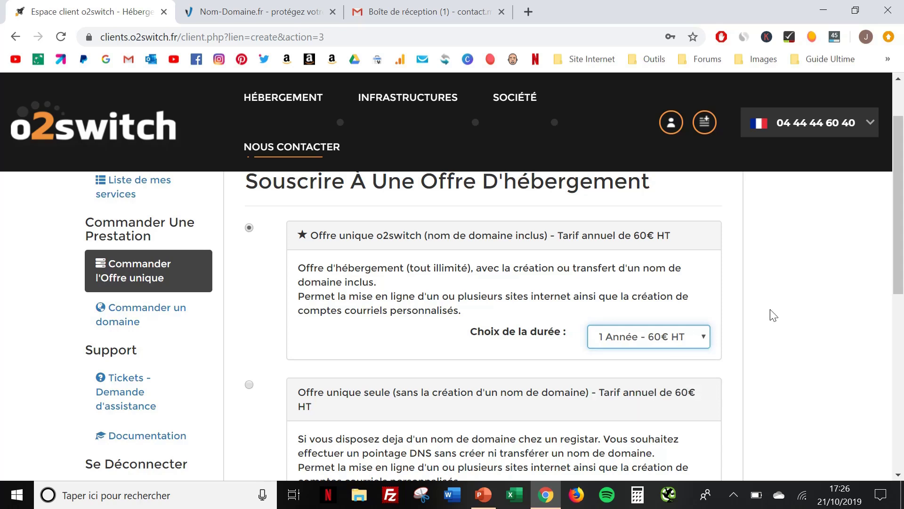
pyautogui.scroll(-2, 770, 309)
pyautogui.scroll(-3, 771, 314)
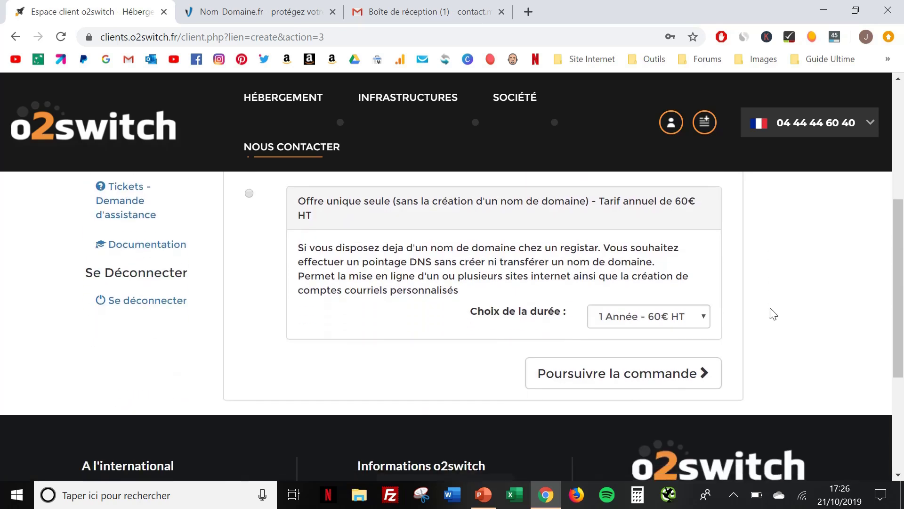
pyautogui.click(610, 376)
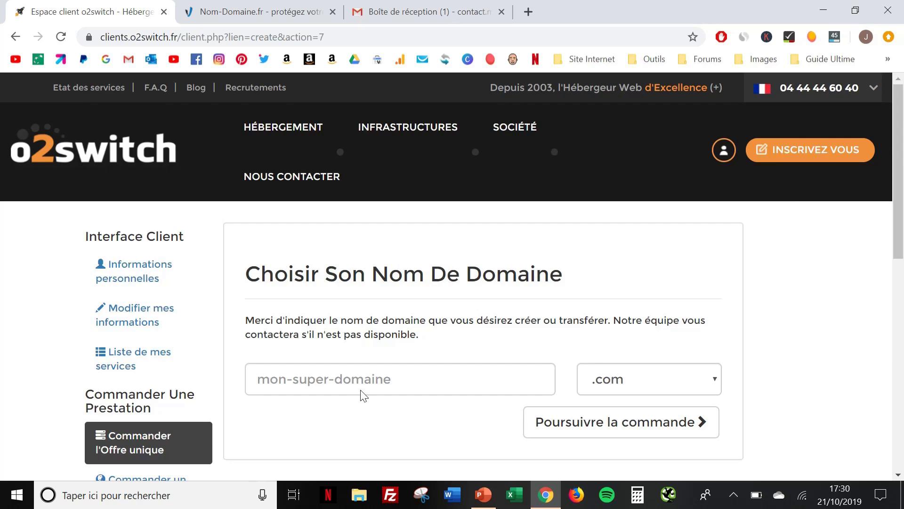
# Request the domain monjardinforet with the .fr extension, then switch to the nom-domaine.fr tab
pyautogui.click(357, 383)
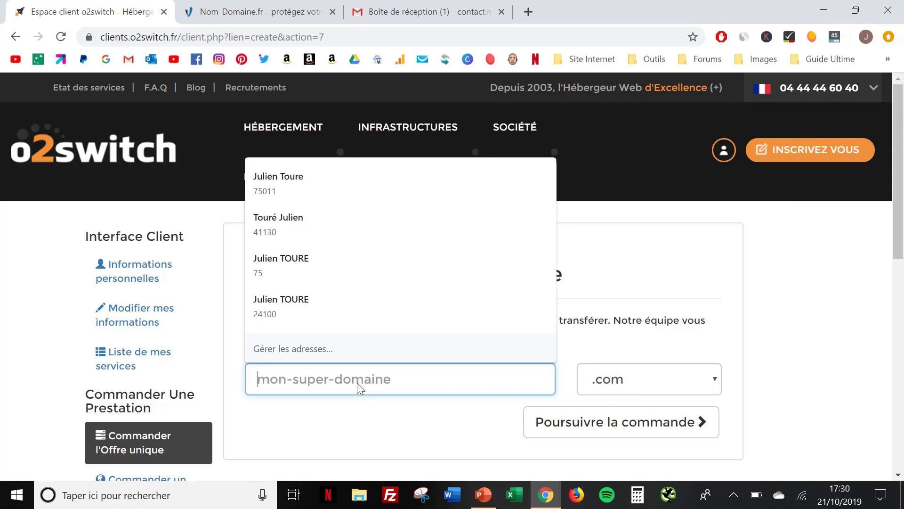
pyautogui.write('mon')
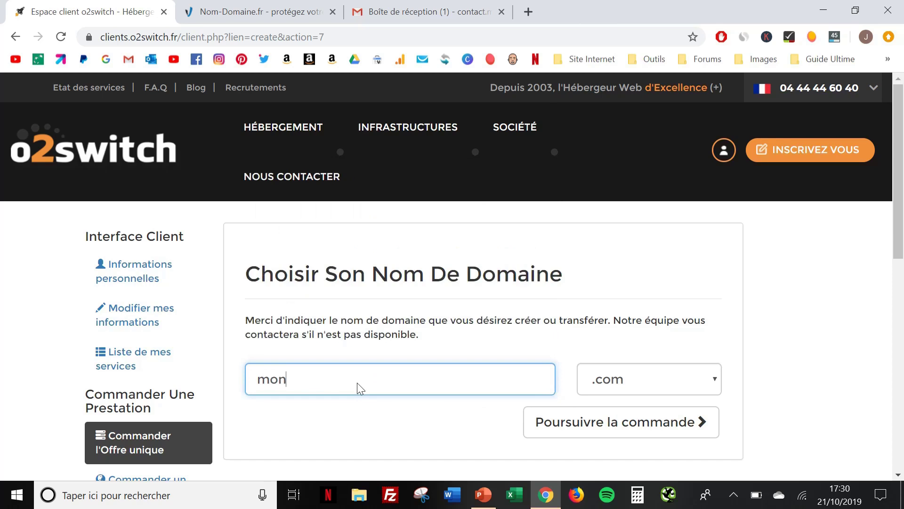
pyautogui.write('jardinforet')
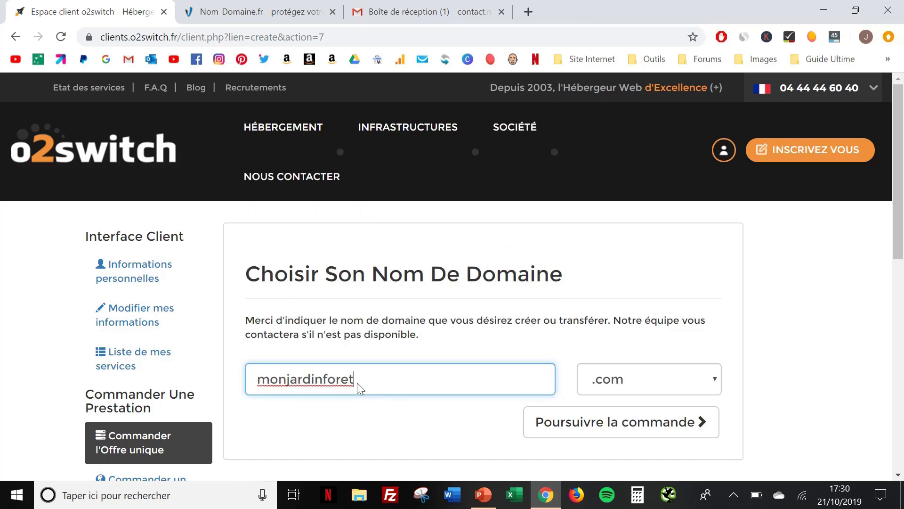
pyautogui.click(649, 384)
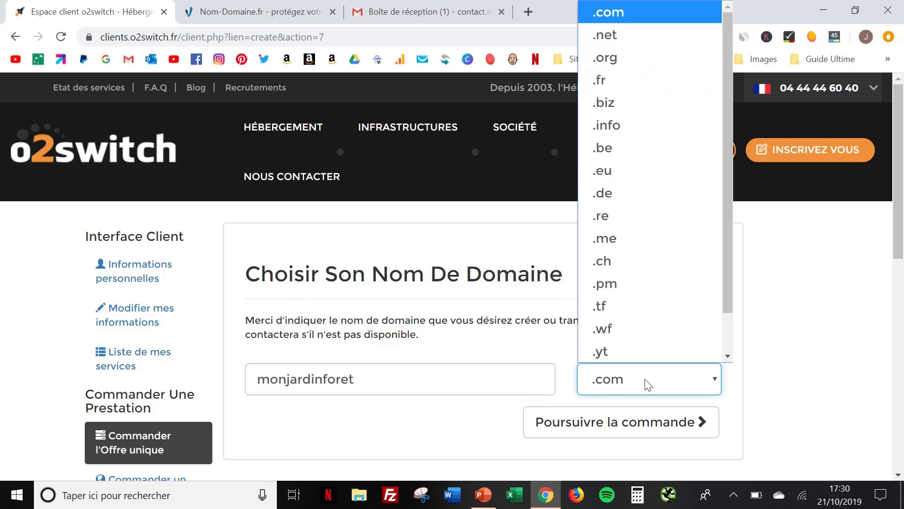
pyautogui.click(612, 86)
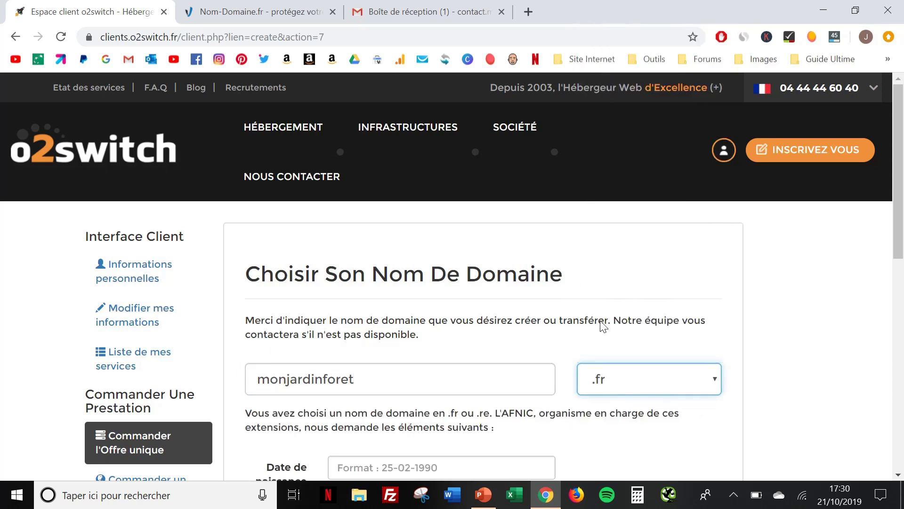
pyautogui.click(815, 321)
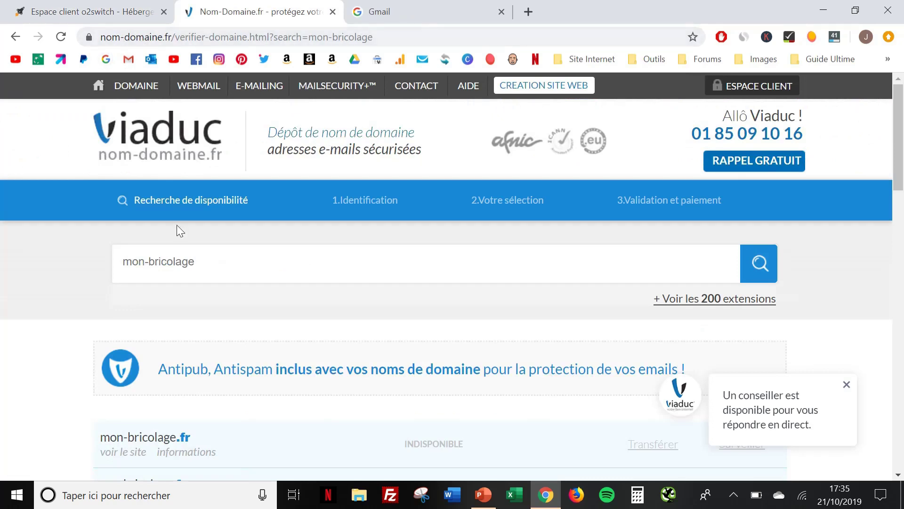
# Check the mon-bricolage search on nom-domaine.fr, then return to the o2switch order tab
pyautogui.click(217, 266)
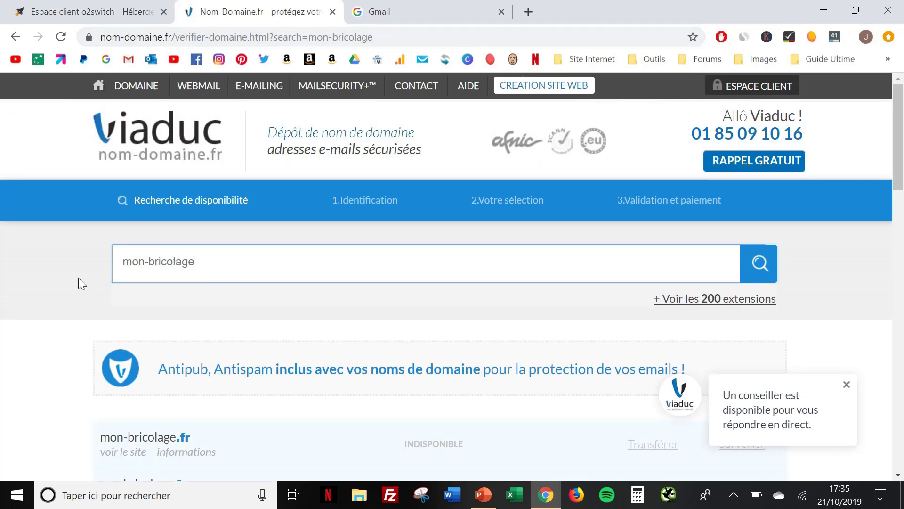
pyautogui.click(74, 5)
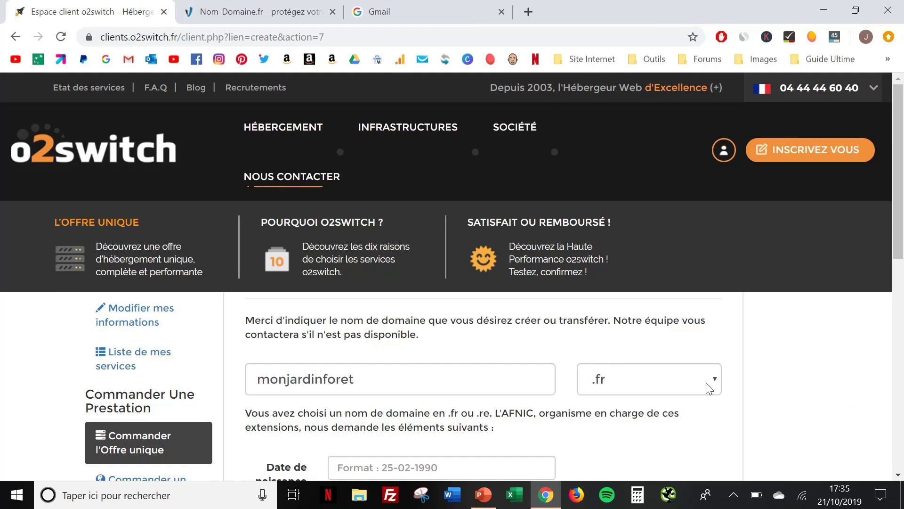
# Fill in the .fr birth details (date, postcode, town, country) and continue the order
pyautogui.scroll(-3, 764, 404)
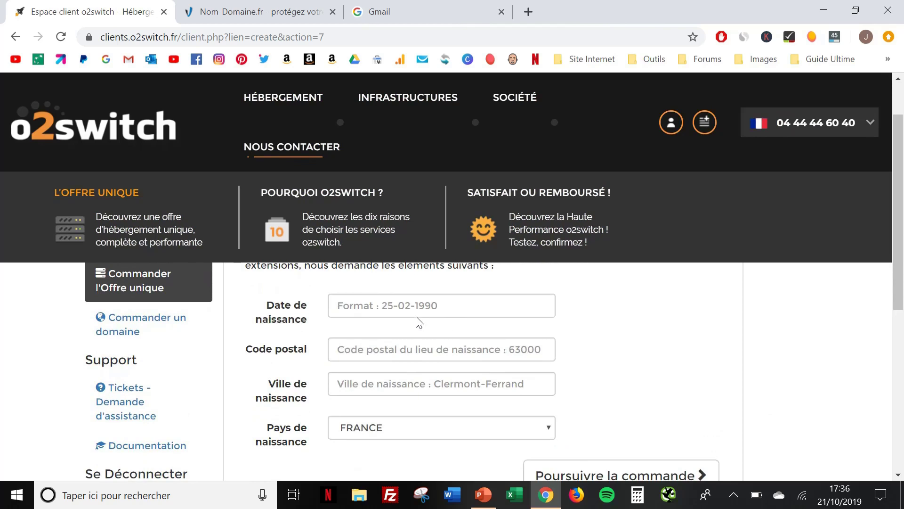
pyautogui.click(395, 304)
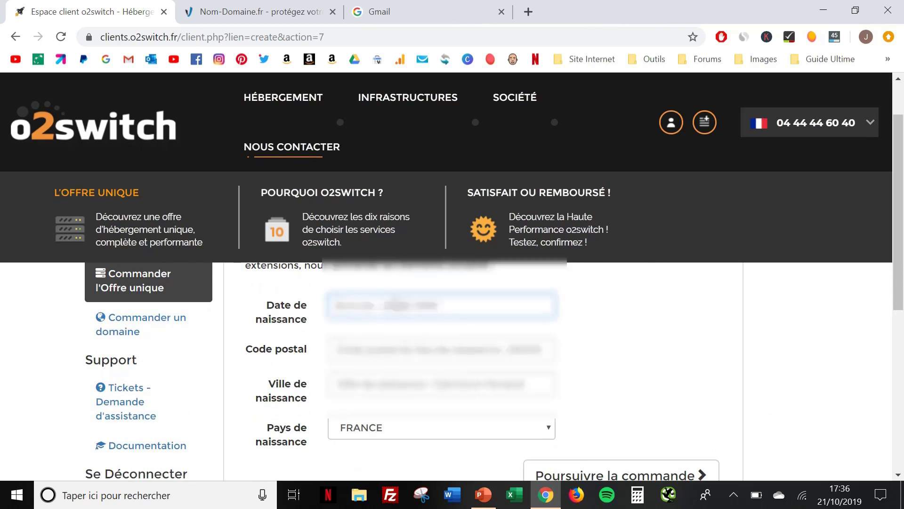
pyautogui.scroll(-1, 609, 369)
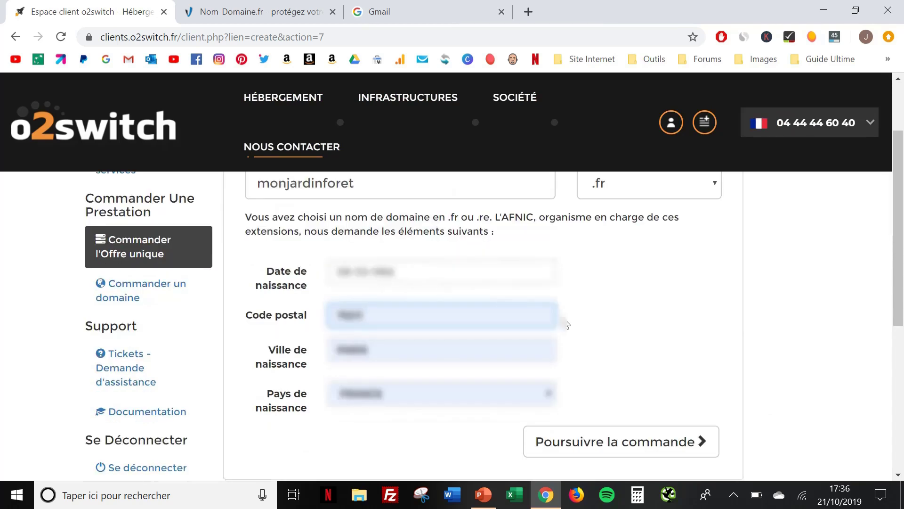
pyautogui.click(591, 448)
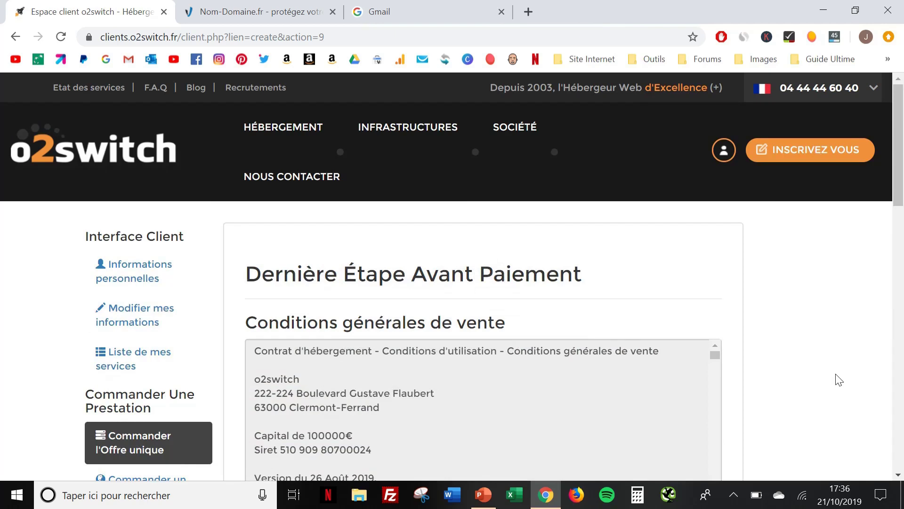
# Read through the general terms of sale and accept them
pyautogui.scroll(-1, 839, 379)
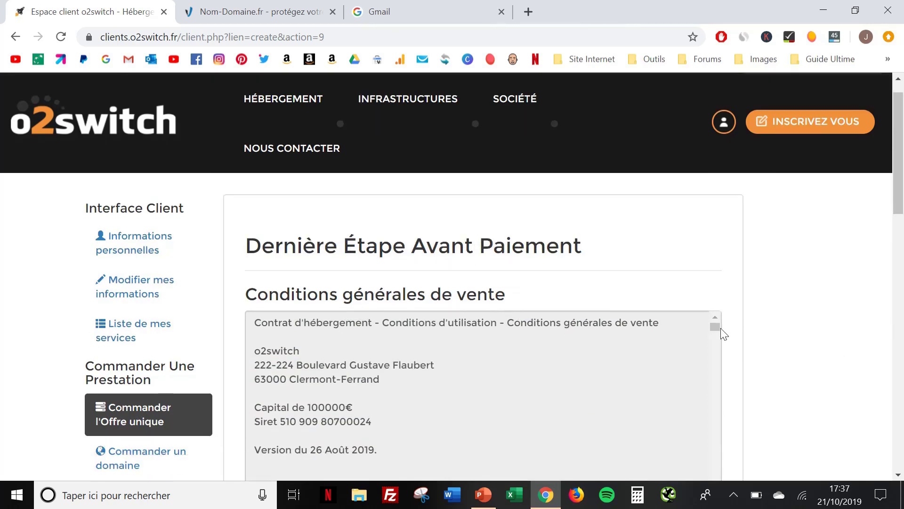
pyautogui.moveTo(713, 326); pyautogui.dragTo(716, 418)
pyautogui.scroll(1, 790, 402)
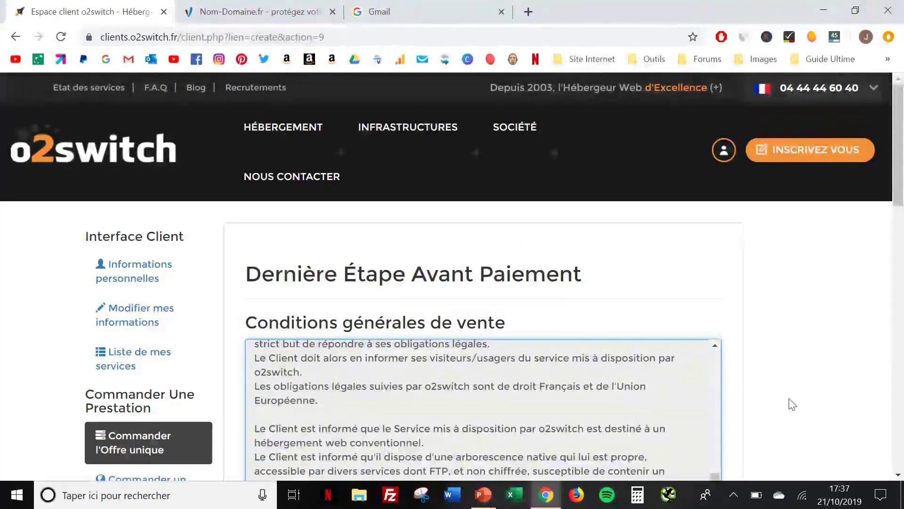
pyautogui.scroll(-4, 792, 404)
pyautogui.scroll(-2, 793, 404)
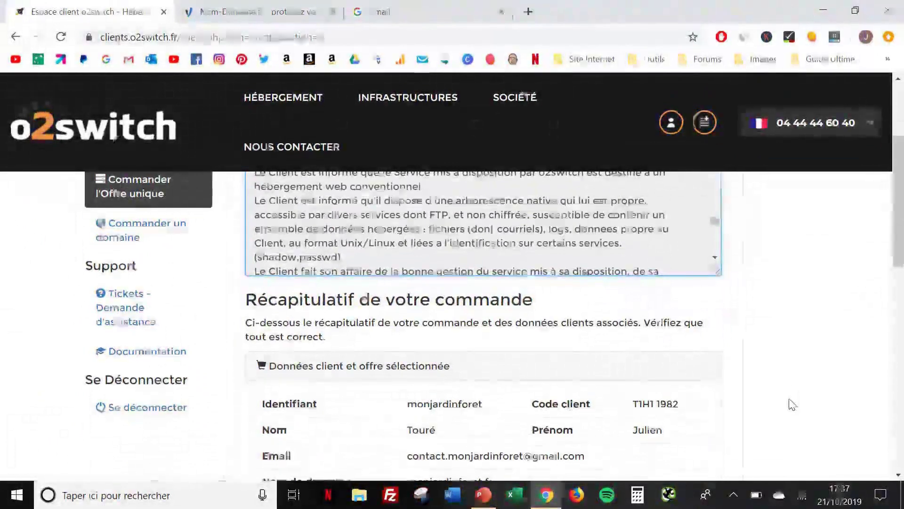
pyautogui.scroll(-2, 792, 404)
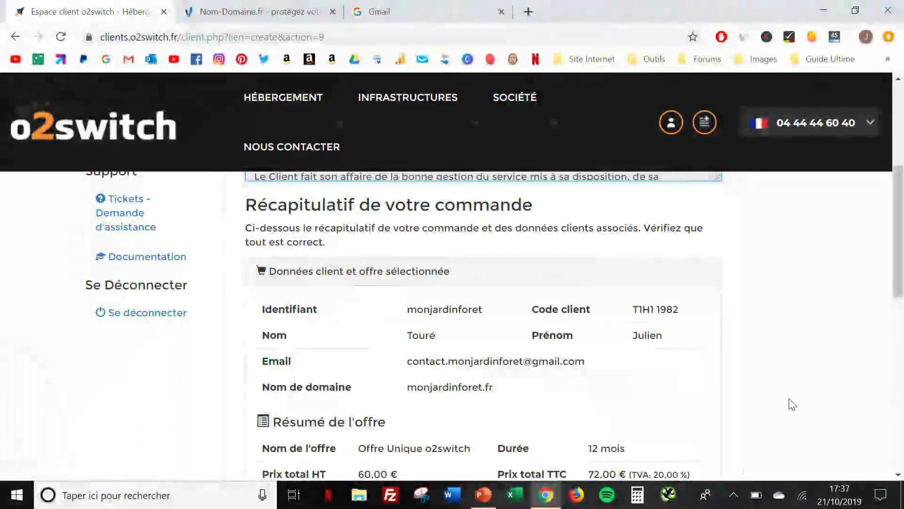
pyautogui.scroll(-3, 793, 404)
pyautogui.scroll(-2, 791, 302)
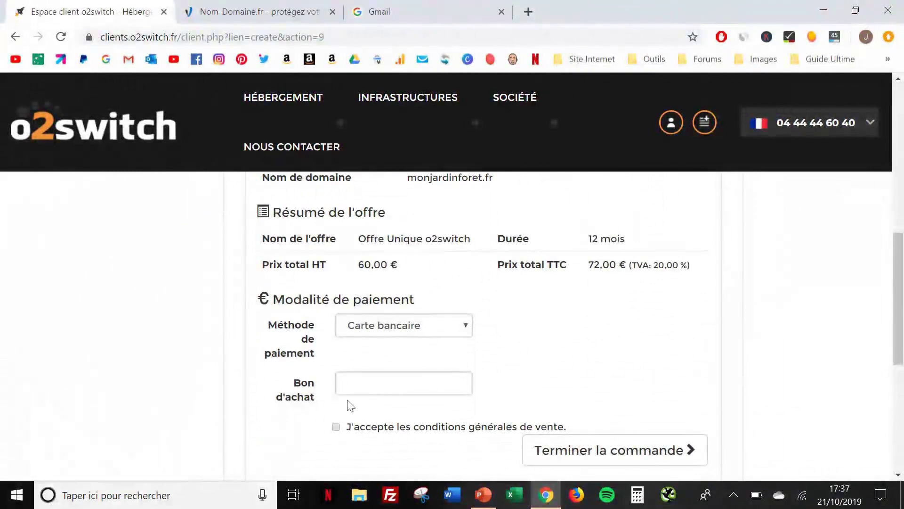
pyautogui.click(335, 426)
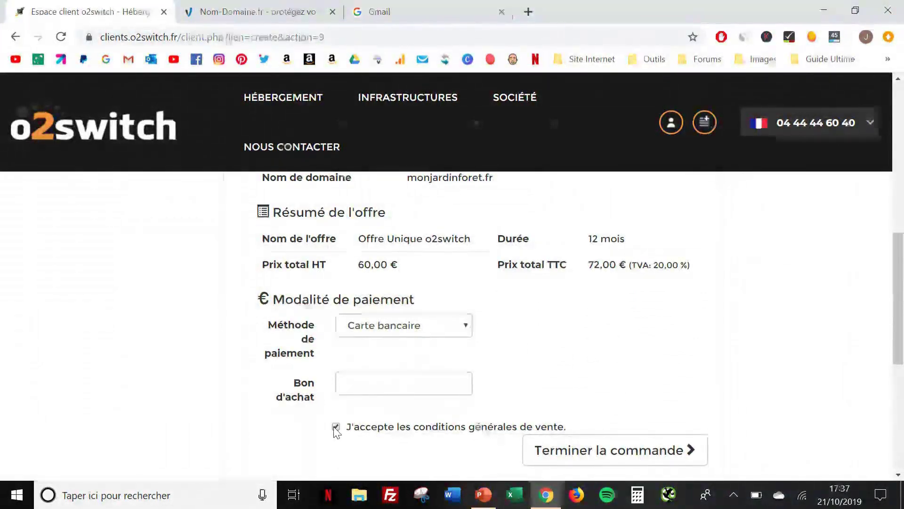
# Keep Carte bancaire as the payment method and place the hosting order
pyautogui.click(447, 326)
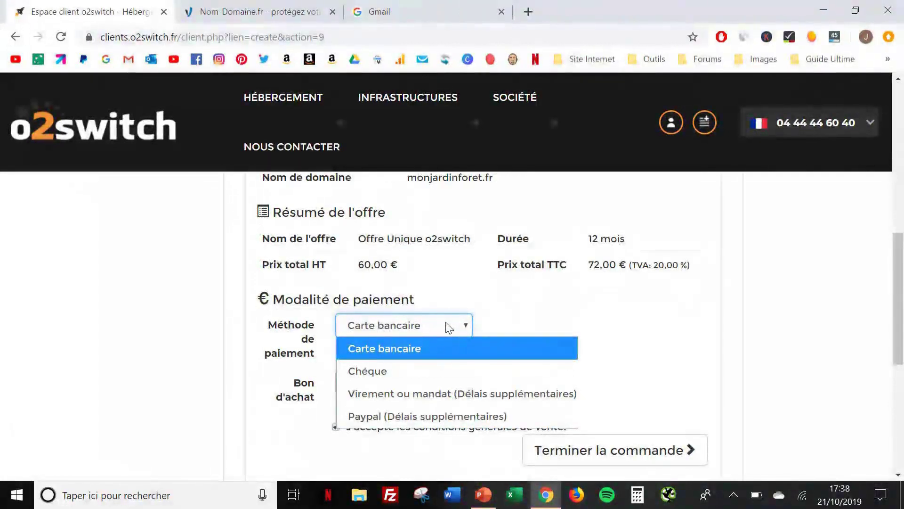
pyautogui.click(513, 351)
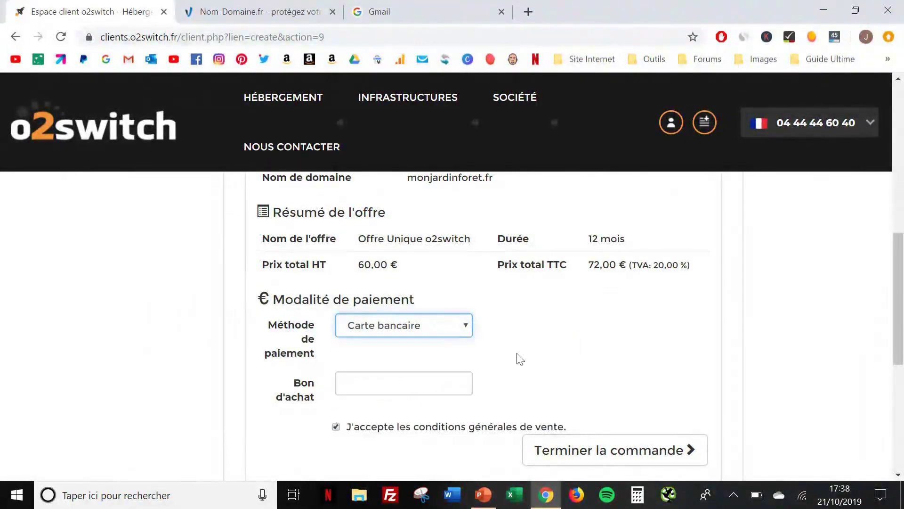
pyautogui.click(637, 452)
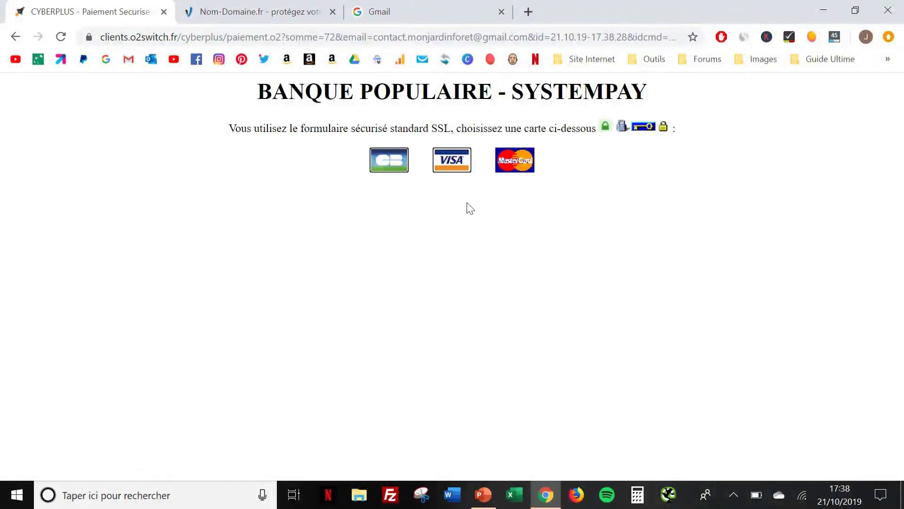
# Pay the 72,00 EUR order by CB card on Systempay, entering the card details
pyautogui.click(385, 159)
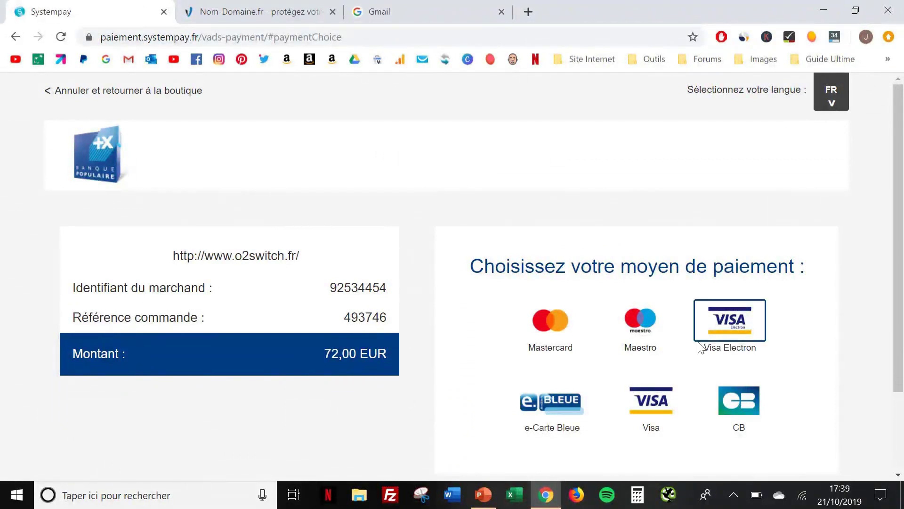
pyautogui.click(747, 407)
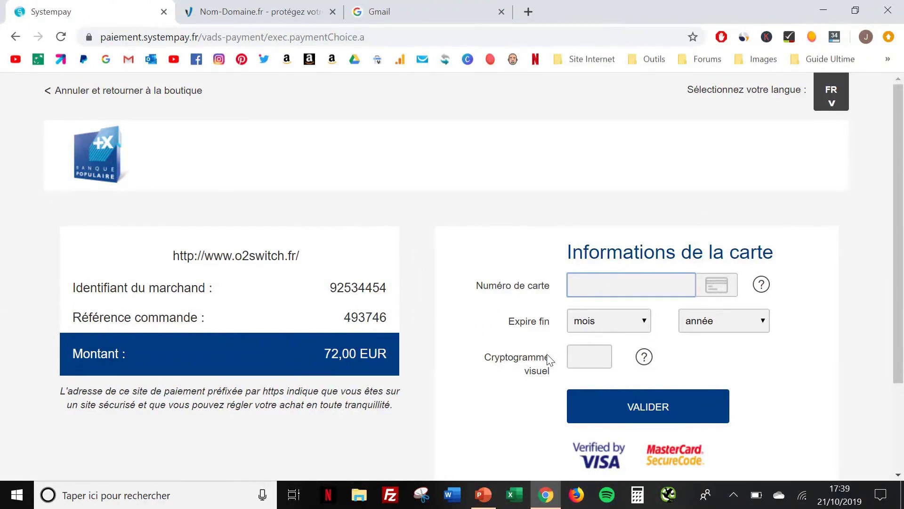
pyautogui.click(684, 412)
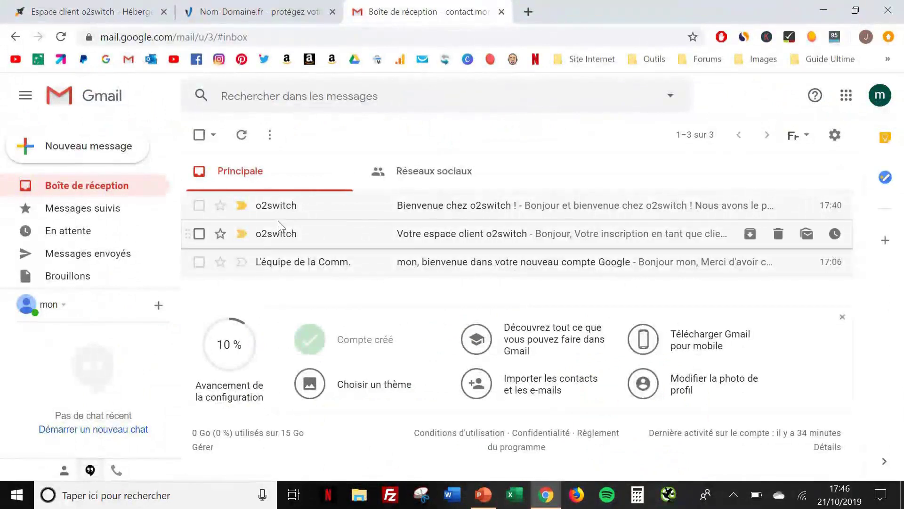
# Open the 'Bienvenue chez o2switch !' e-mail from the Gmail inbox
pyautogui.moveTo(281, 209)
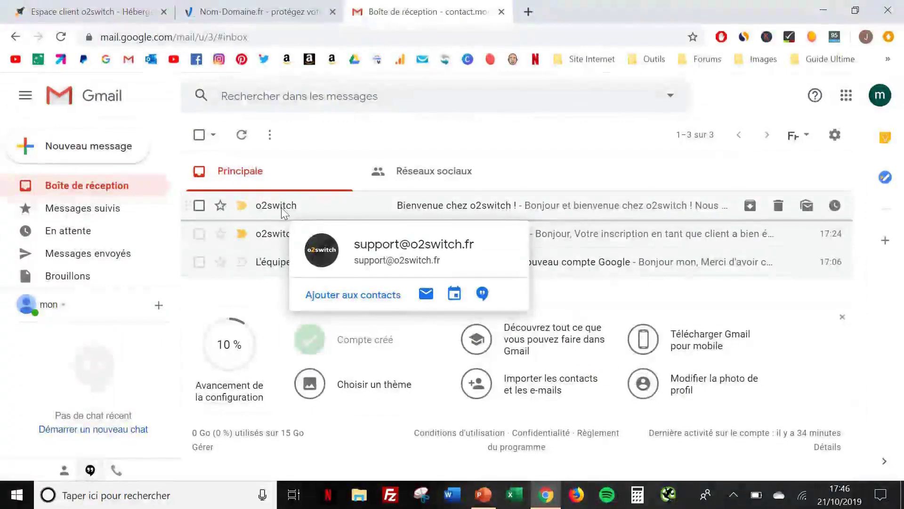
pyautogui.click(283, 212)
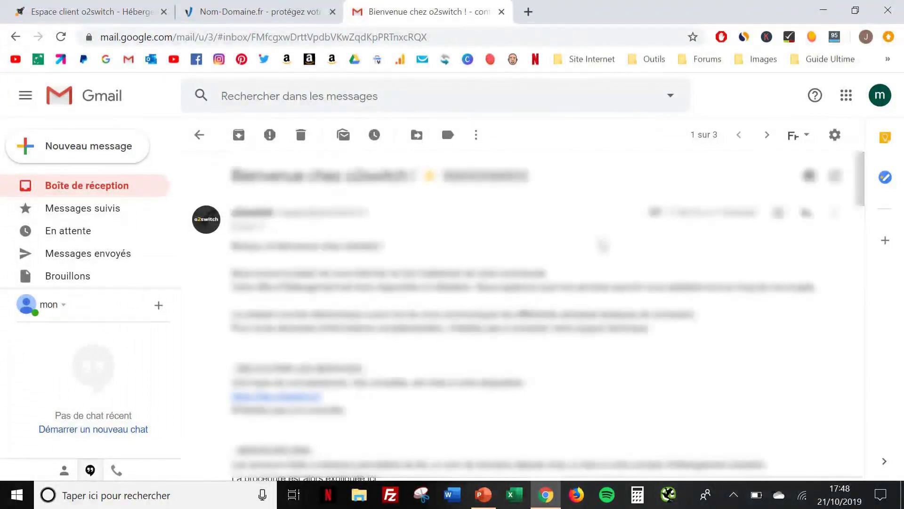
pyautogui.scroll(-5, 603, 245)
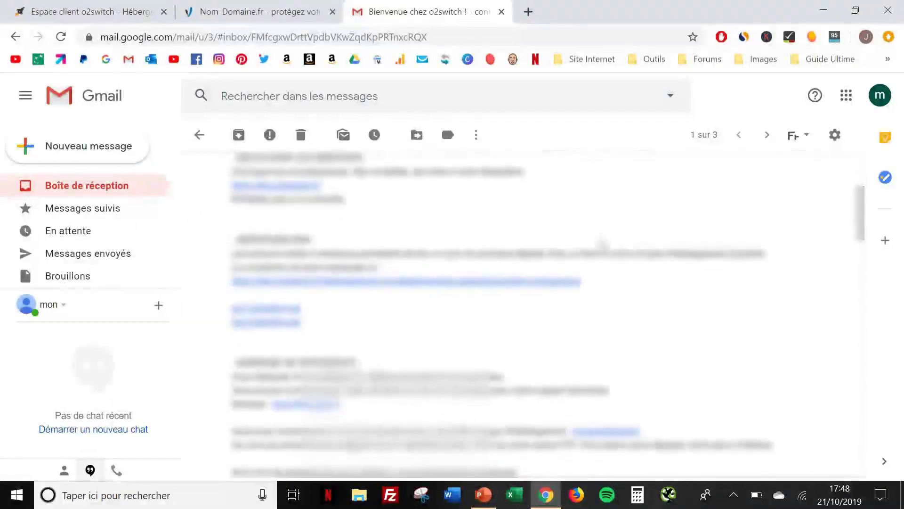
pyautogui.scroll(5, 603, 245)
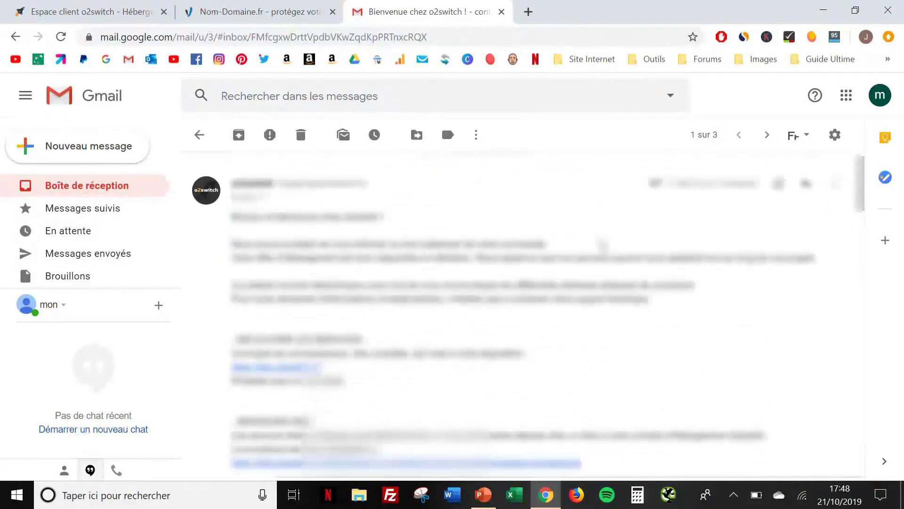
pyautogui.scroll(-7, 603, 244)
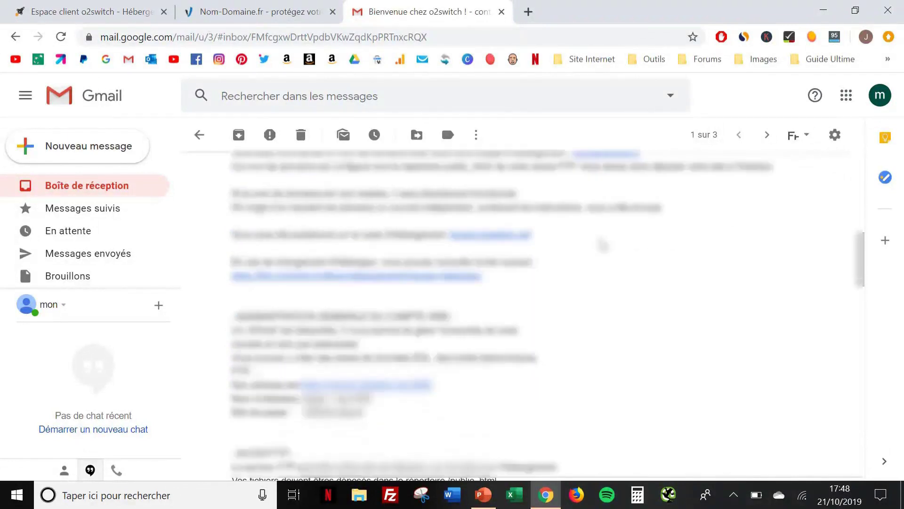
pyautogui.scroll(-1, 603, 245)
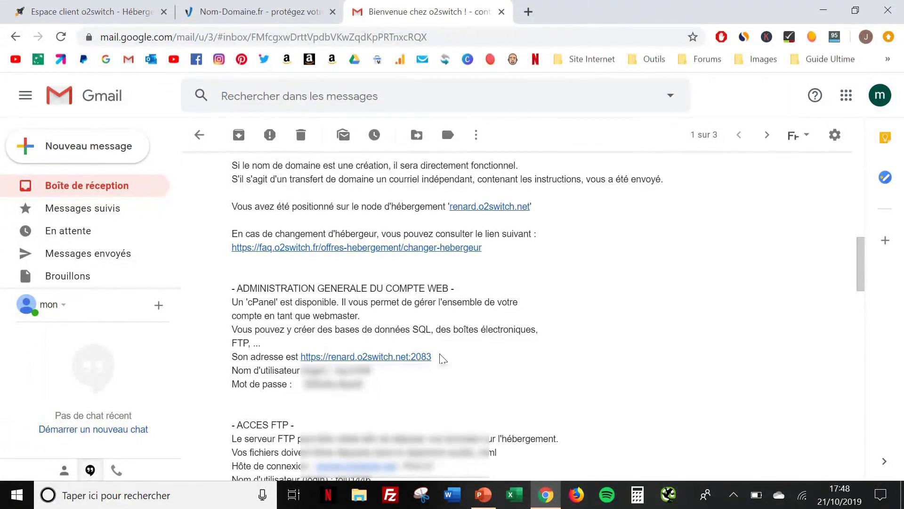
pyautogui.moveTo(435, 359); pyautogui.dragTo(301, 358)
pyautogui.hotkey('ctrl', 'c')
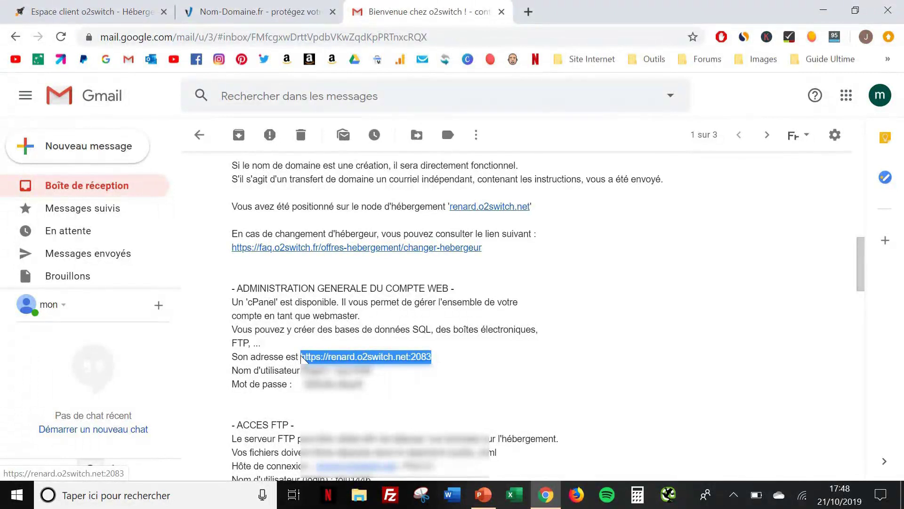
# Load the copied o2switch cPanel login address in a new browser tab
pyautogui.click(528, 12)
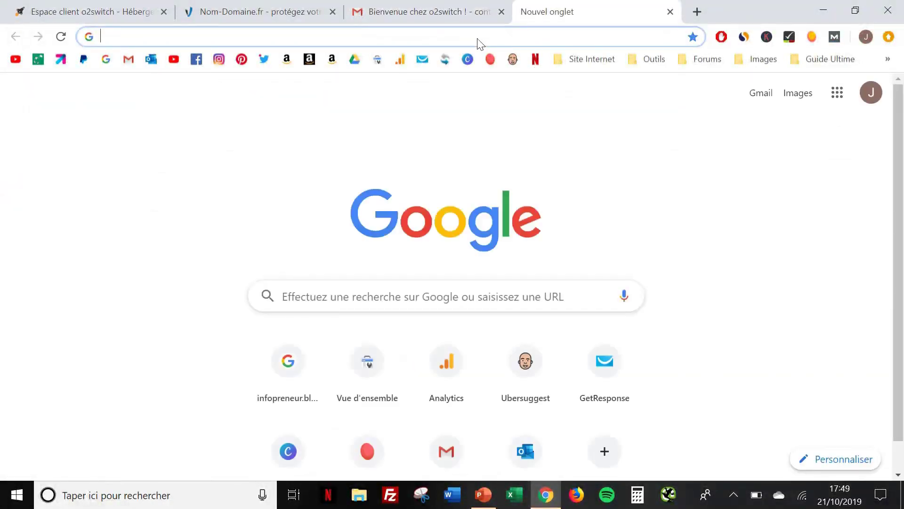
pyautogui.hotkey('ctrl', 'v')
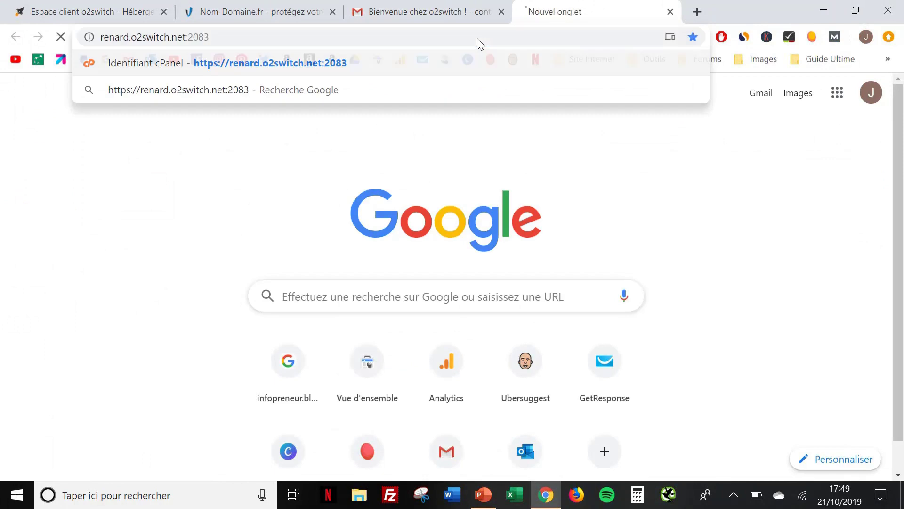
pyautogui.press('Return')
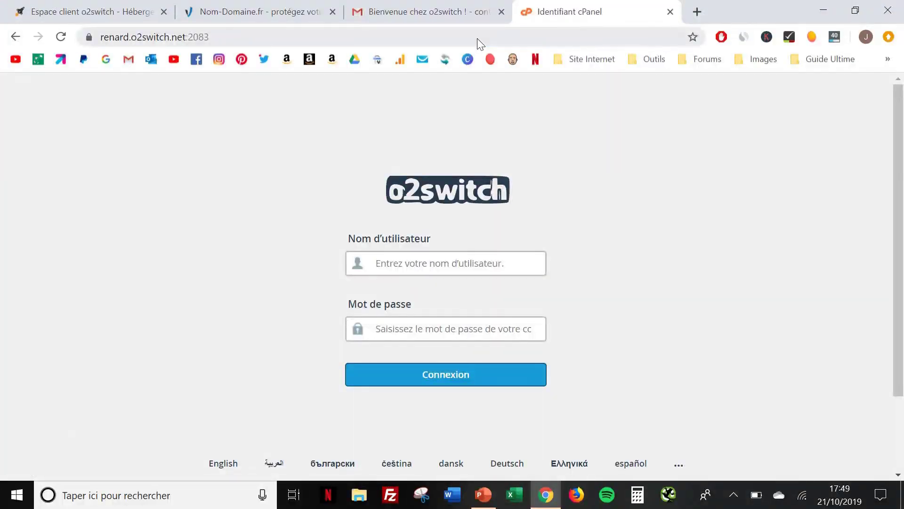
# Copy the cPanel username from the welcome email into the login form's username field
pyautogui.click(419, 6)
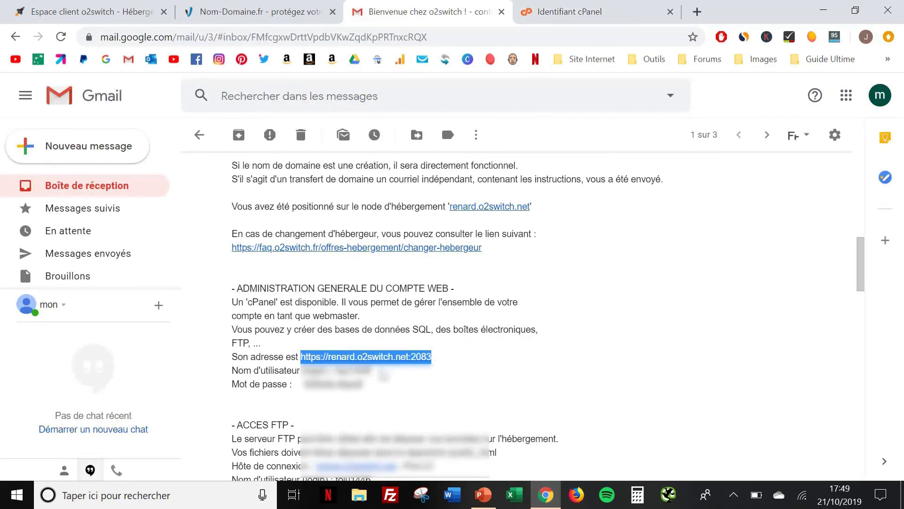
pyautogui.moveTo(377, 371); pyautogui.dragTo(335, 371)
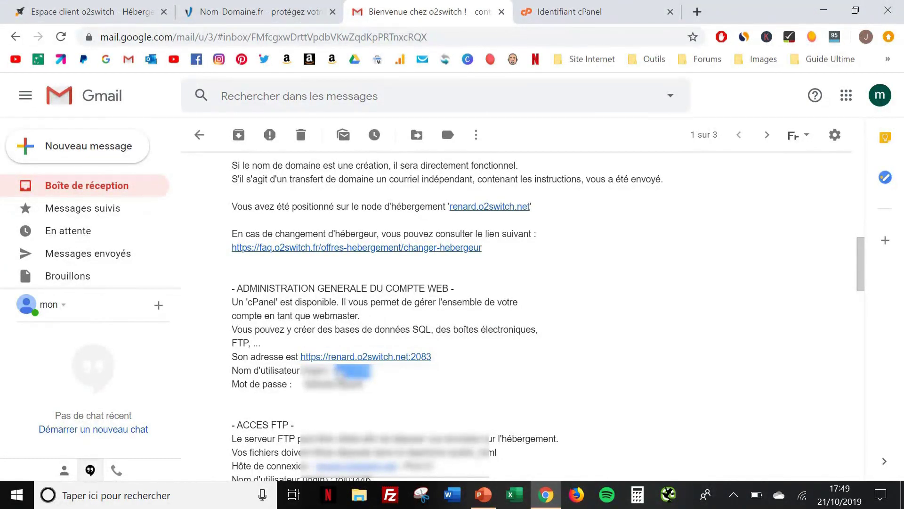
pyautogui.hotkey('ctrl', 'c')
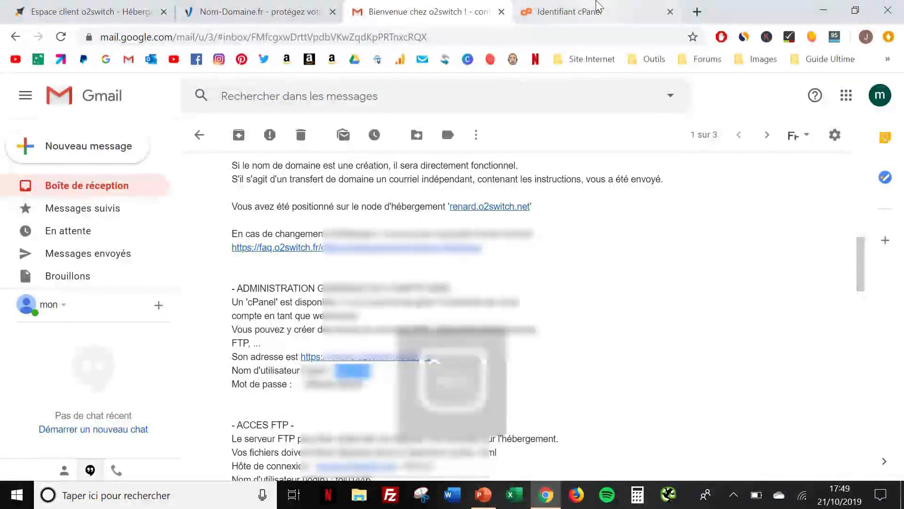
pyautogui.click(570, 12)
pyautogui.click(417, 267)
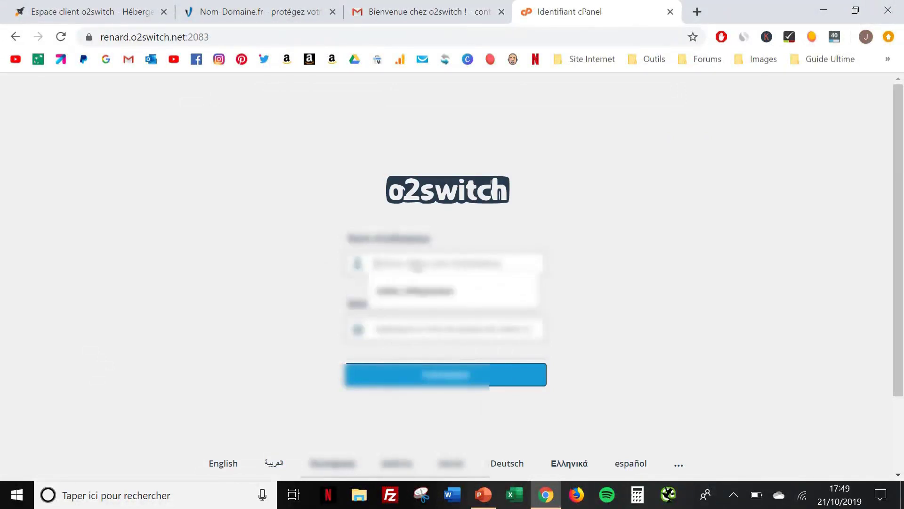
pyautogui.hotkey('ctrl', 'v')
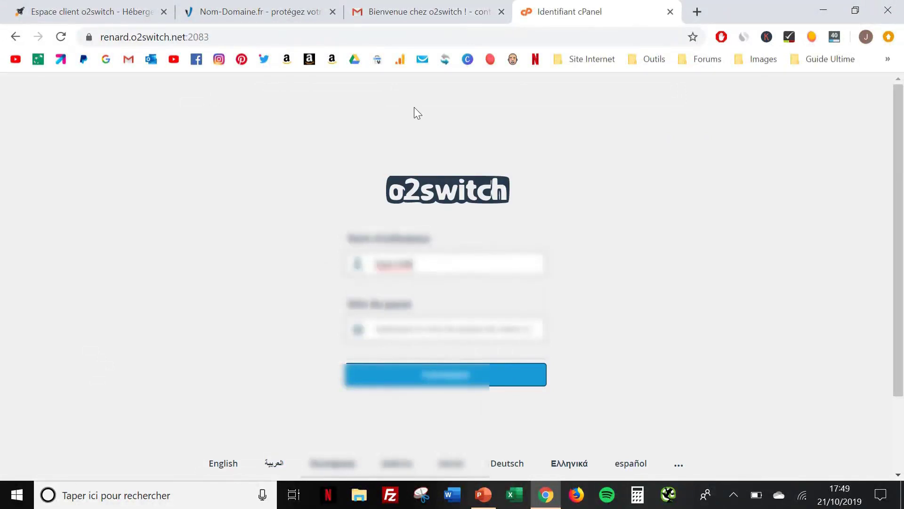
# Copy the account password from the email into the password field and log in to cPanel
pyautogui.click(414, 9)
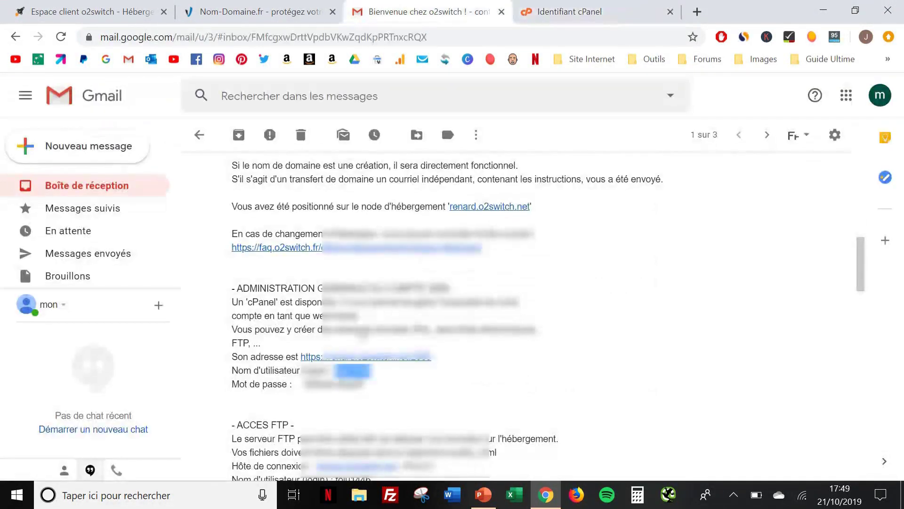
pyautogui.moveTo(366, 383); pyautogui.dragTo(306, 384)
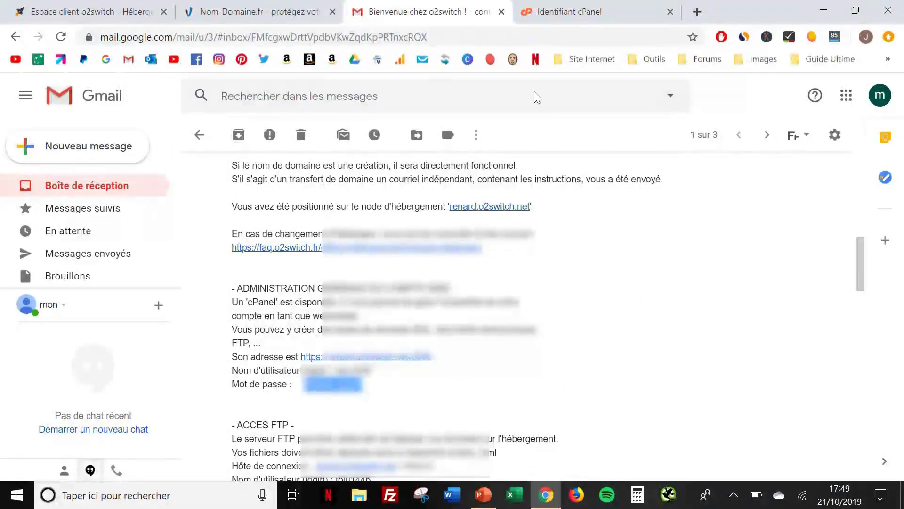
pyautogui.click(569, 6)
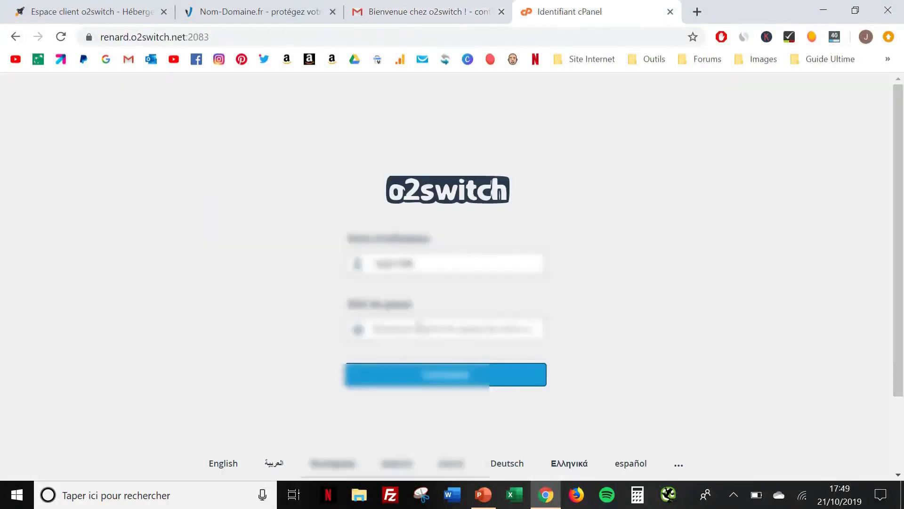
pyautogui.click(419, 325)
pyautogui.hotkey('ctrl', 'v')
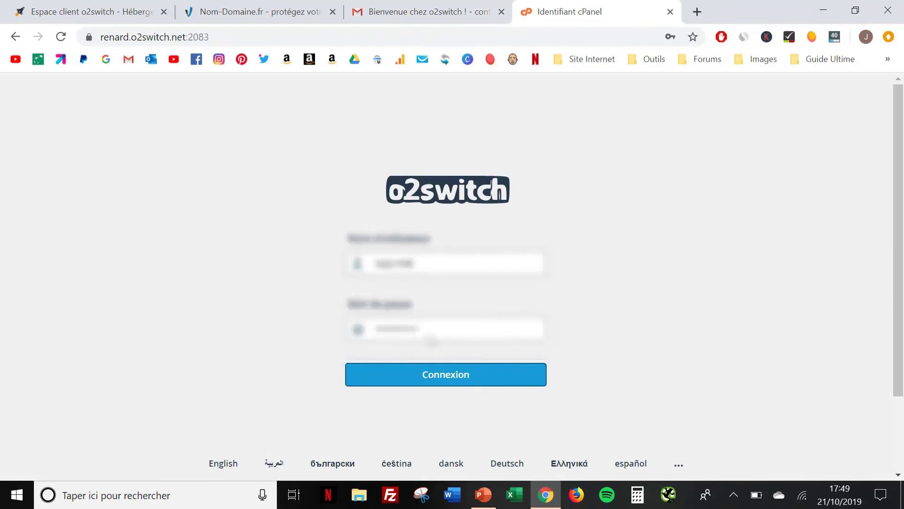
pyautogui.click(456, 373)
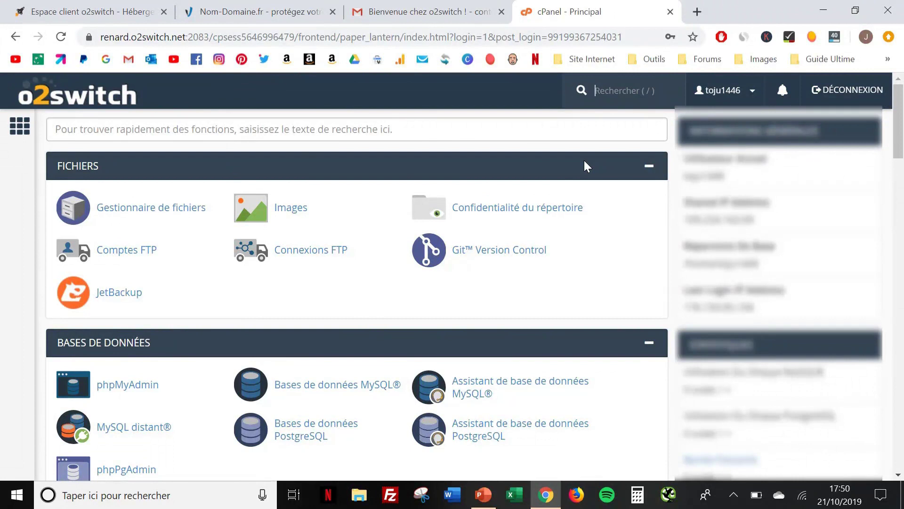
# Scroll down to Softaculous Apps Installer and open its WordPress installer
pyautogui.press('/')
pyautogui.scroll(-6, 595, 222)
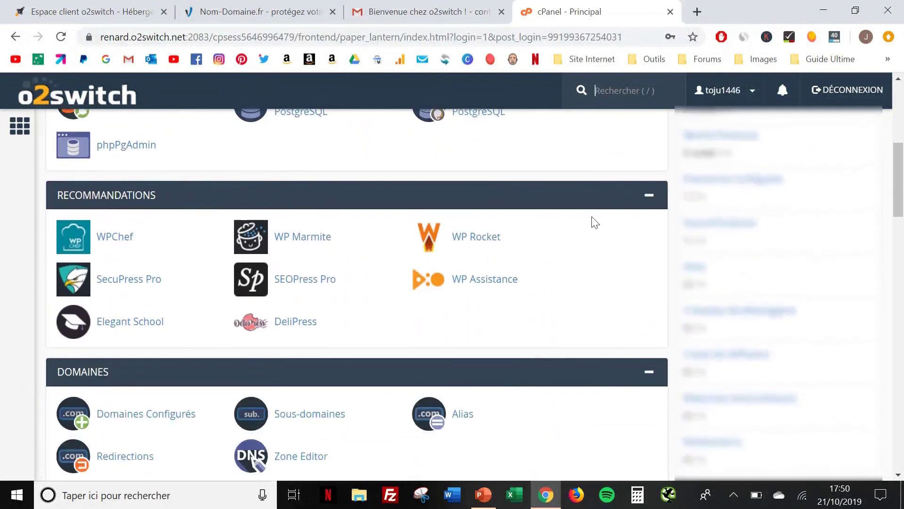
pyautogui.scroll(-10, 595, 221)
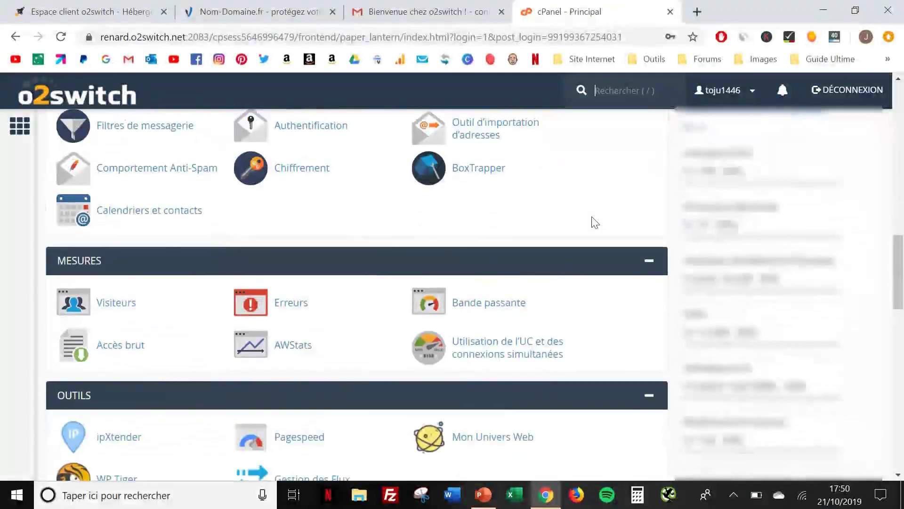
pyautogui.scroll(-9, 594, 222)
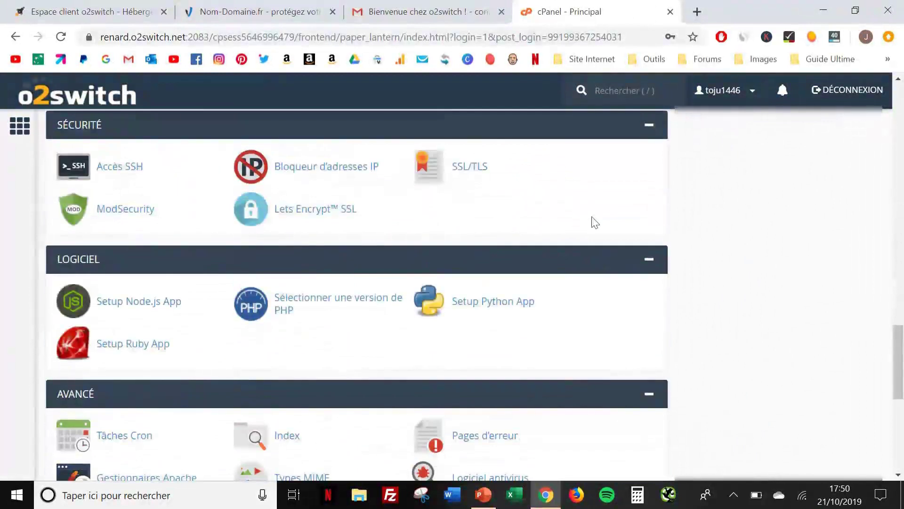
pyautogui.scroll(-8, 591, 222)
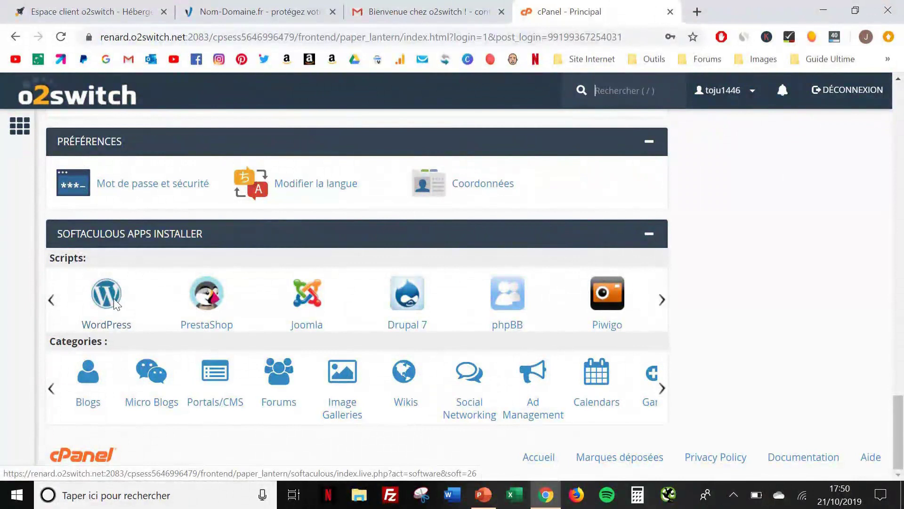
pyautogui.click(114, 298)
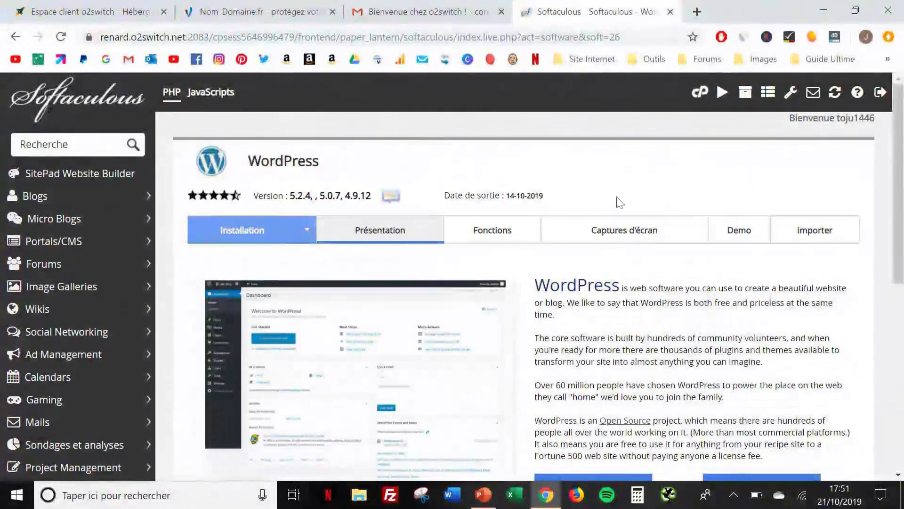
# Start a new WordPress installation with 'Installer maintenant' to show the Installation du Logiciel form
pyautogui.scroll(-3, 629, 328)
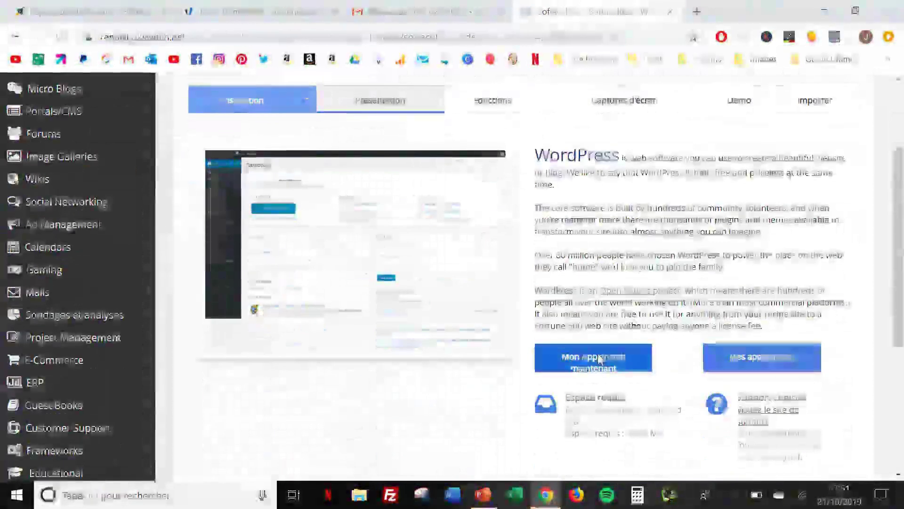
pyautogui.click(600, 359)
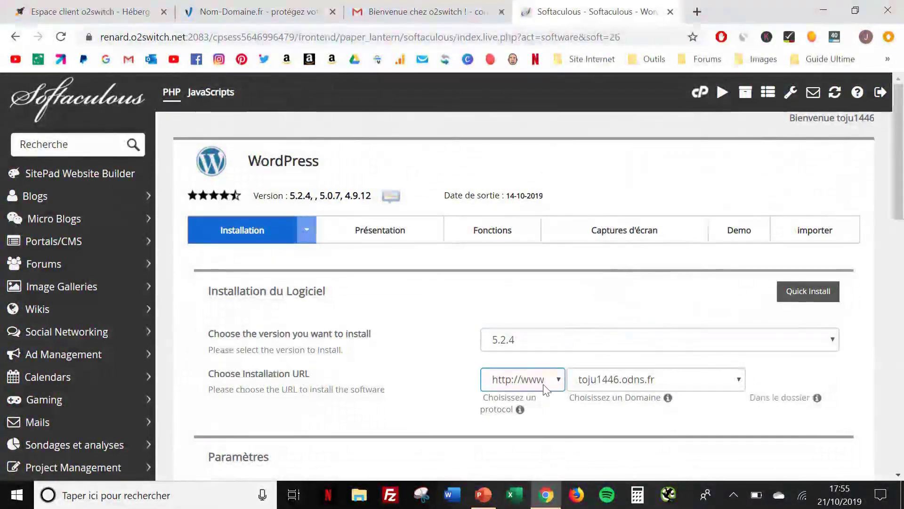
pyautogui.click(545, 389)
pyautogui.click(519, 288)
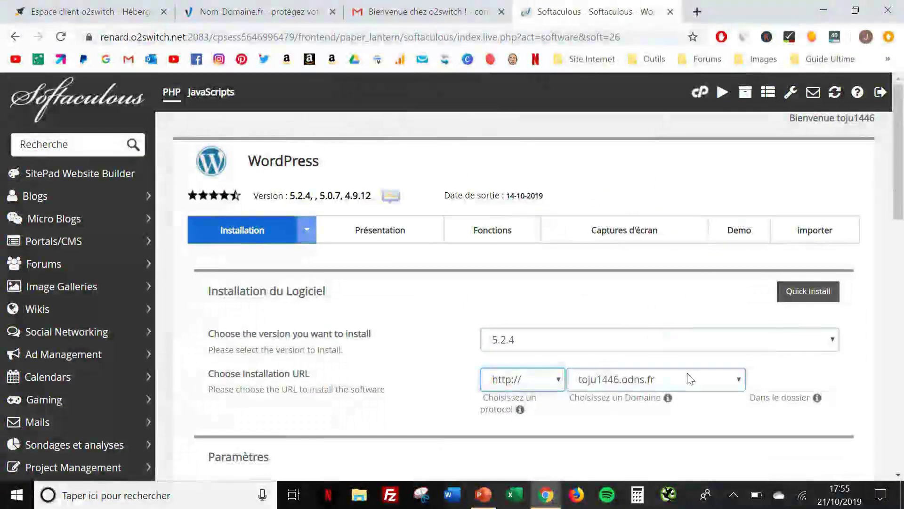
pyautogui.click(691, 388)
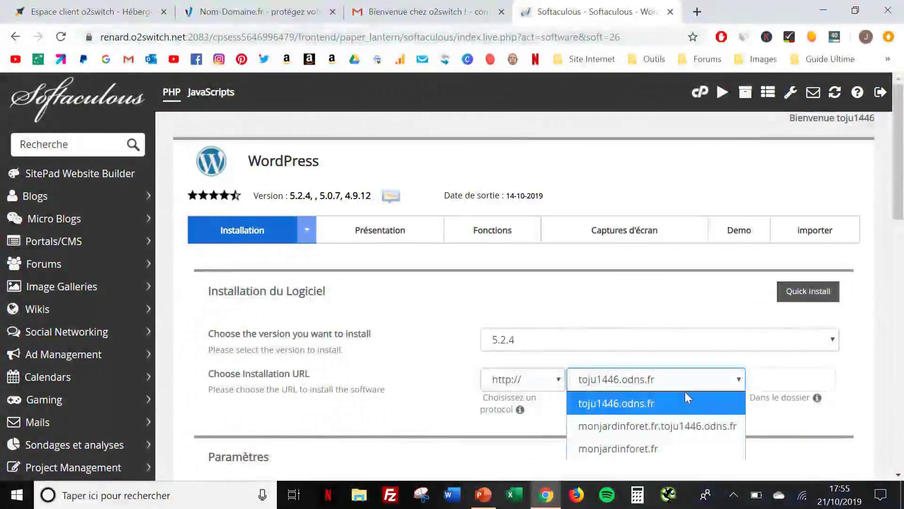
pyautogui.click(670, 445)
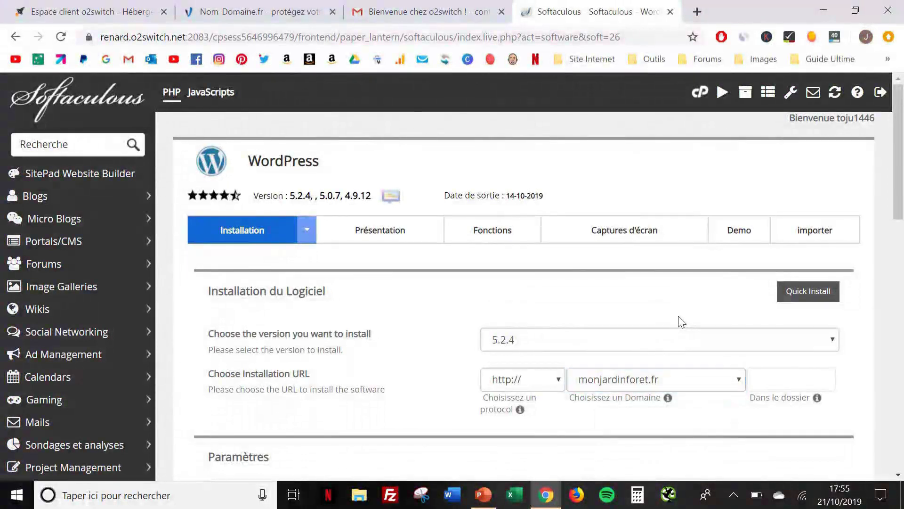
pyautogui.scroll(-3, 681, 322)
pyautogui.scroll(-3, 681, 322)
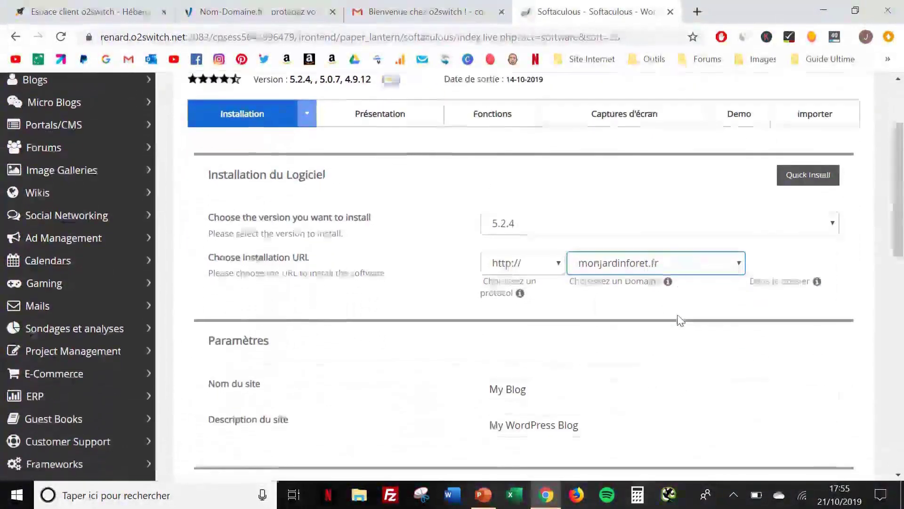
# Replace the site name with 'Mon Jardin Forêt' and the description with 'Apprenez à créer un jardin forêt facilement'
pyautogui.click(536, 357)
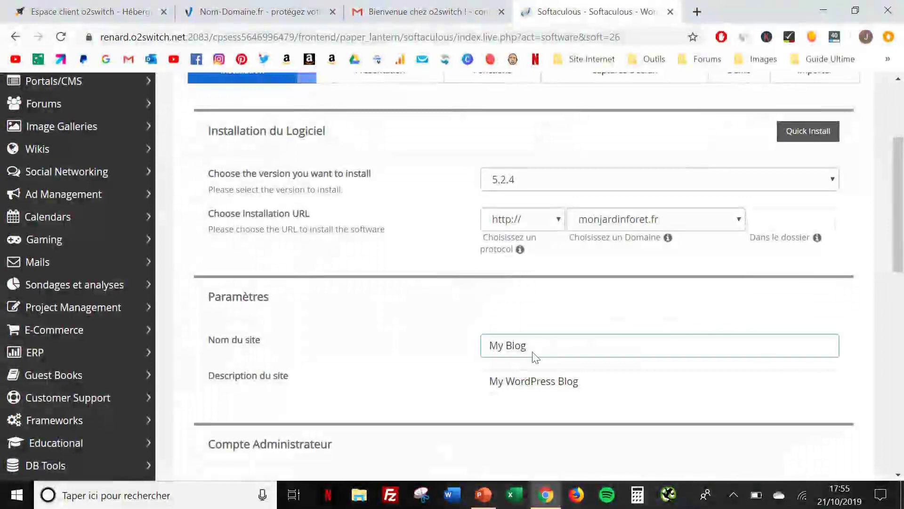
pyautogui.hotkey('ctrl', 'a')
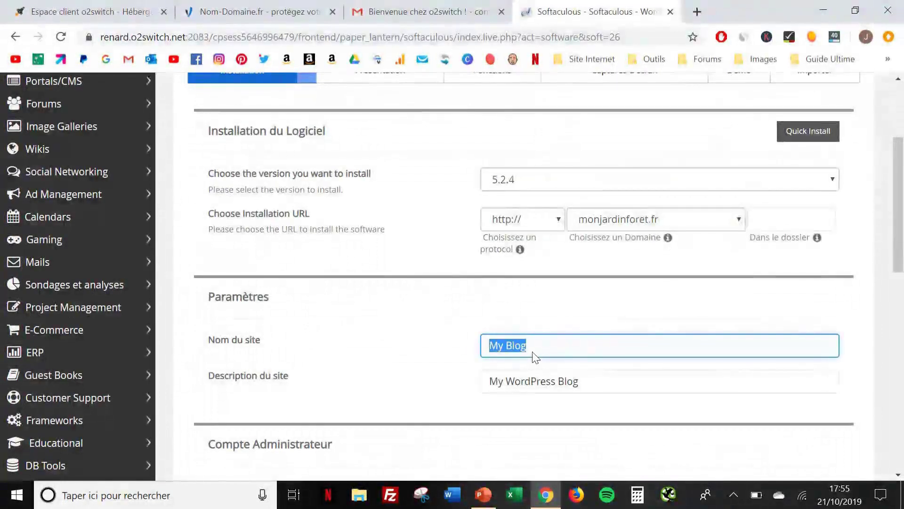
pyautogui.write('Mon')
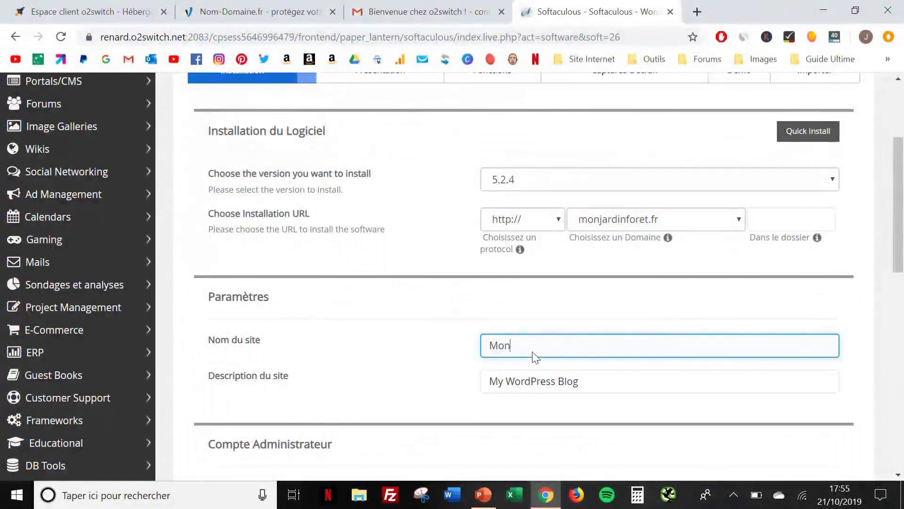
pyautogui.write(' Jardin Forêt')
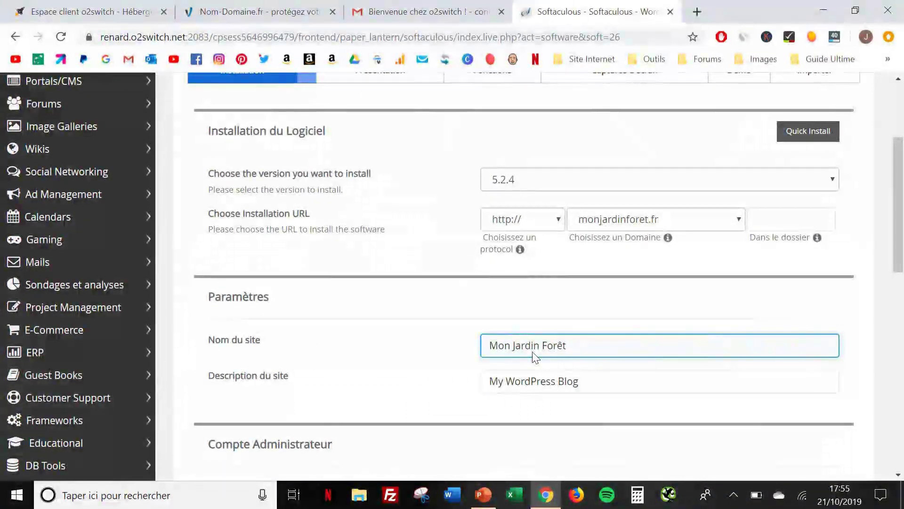
pyautogui.tripleClick(539, 381)
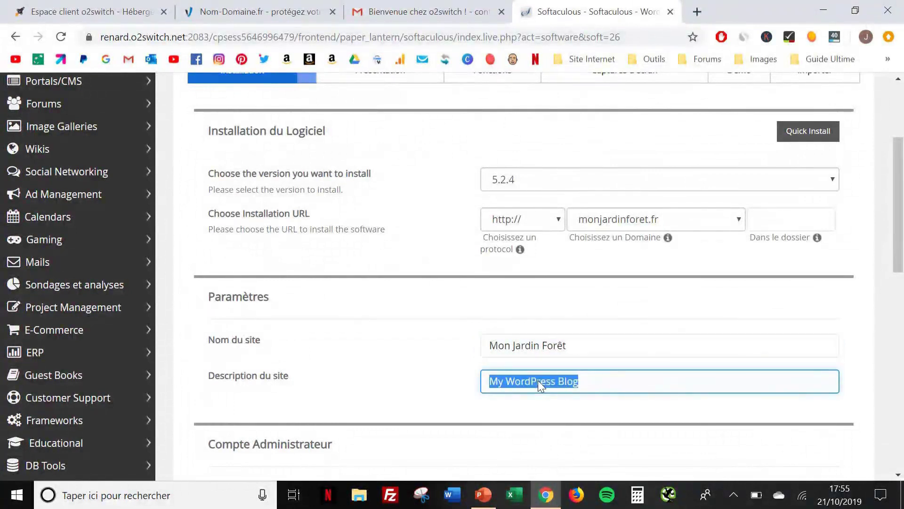
pyautogui.write('Ap')
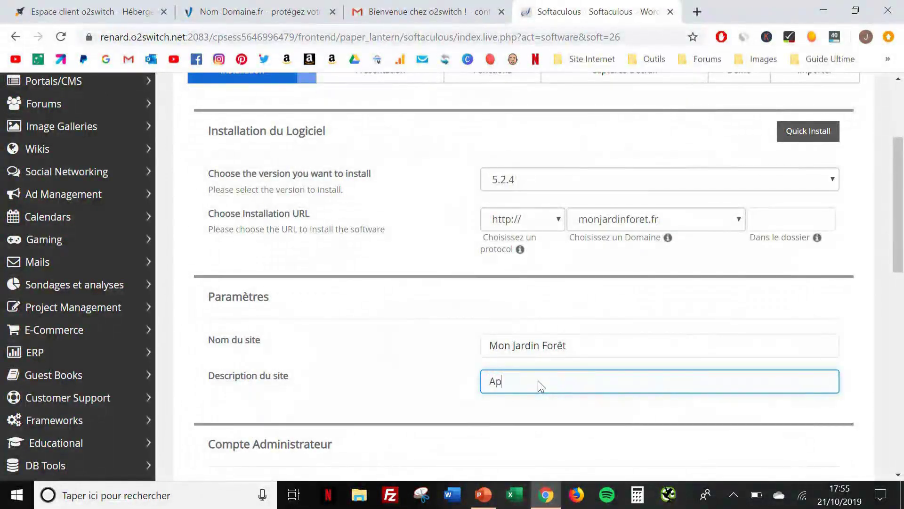
pyautogui.write('prenez à c')
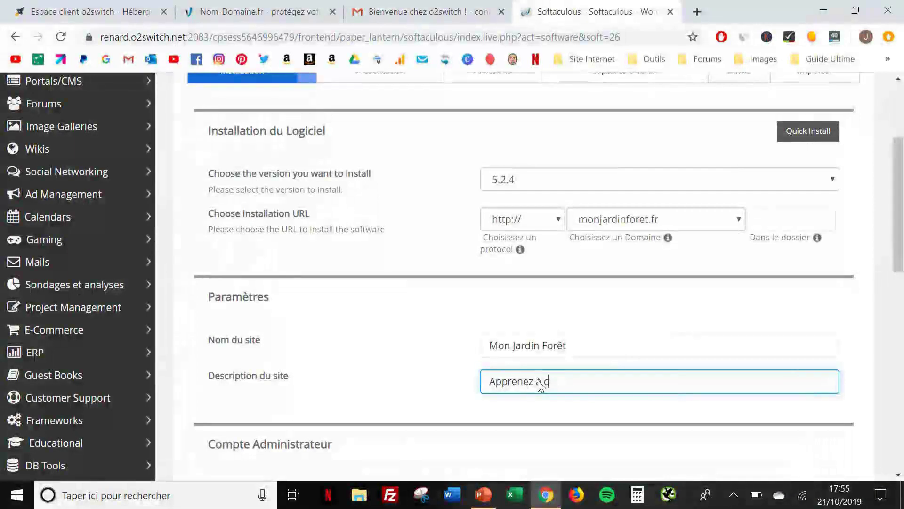
pyautogui.write('réer')
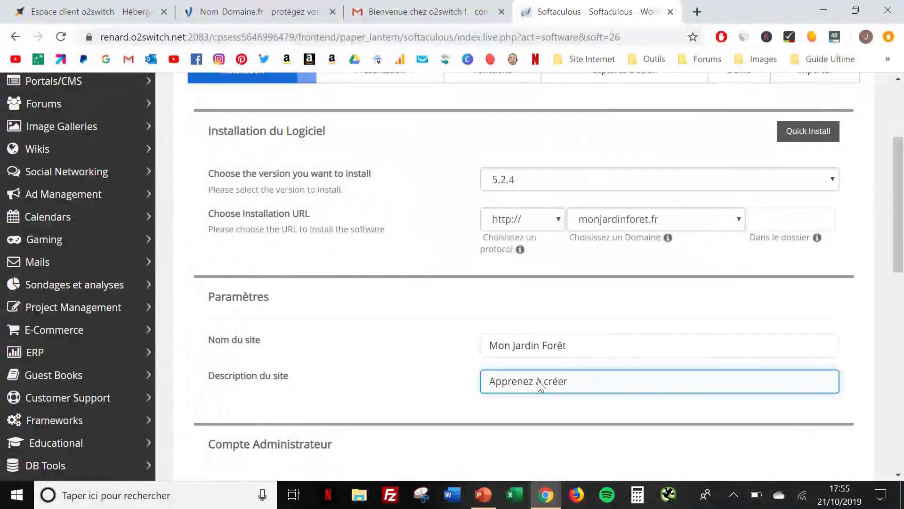
pyautogui.write(' u')
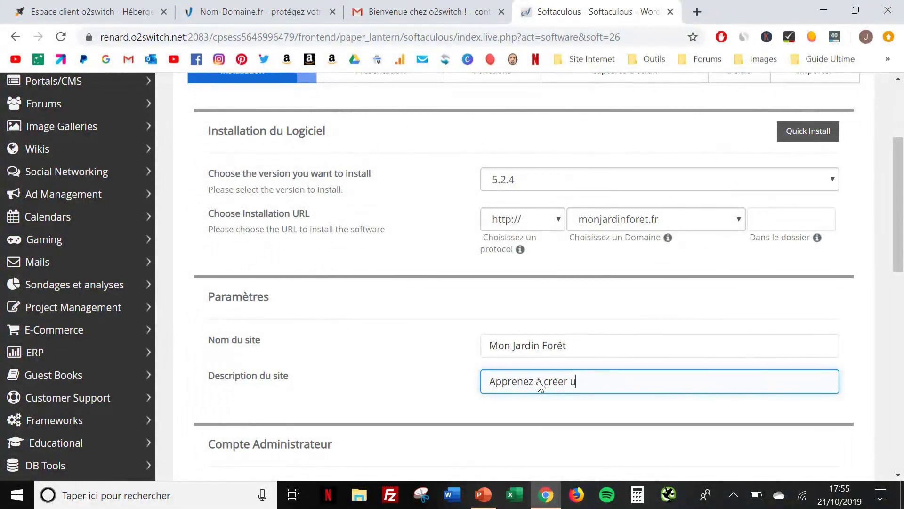
pyautogui.write('n jardin for')
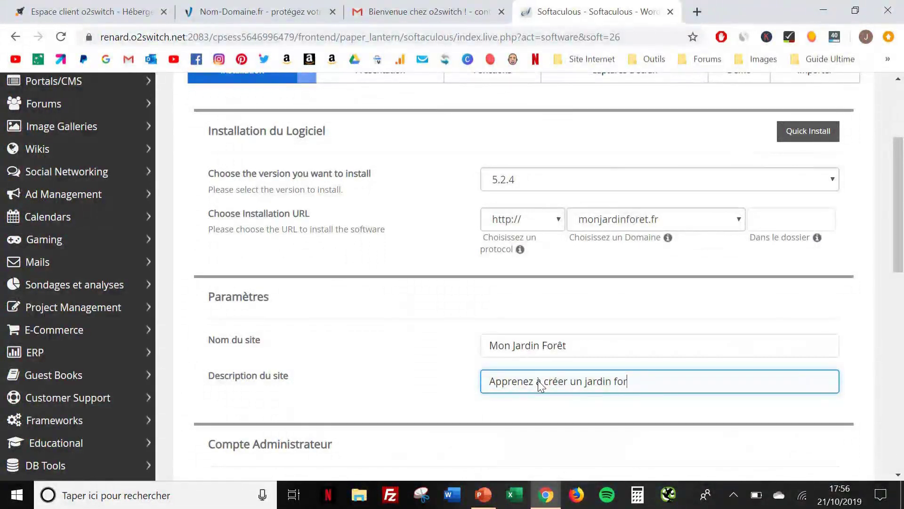
pyautogui.write('êt facilement')
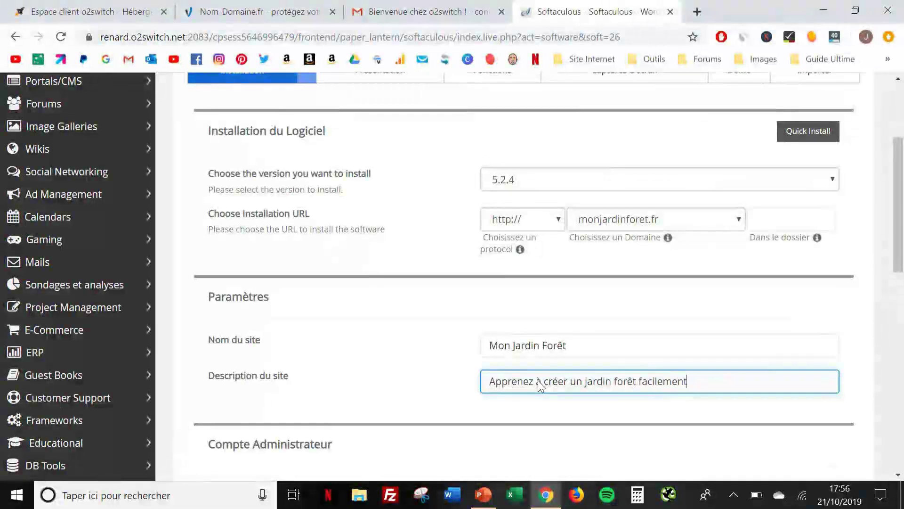
pyautogui.click(456, 390)
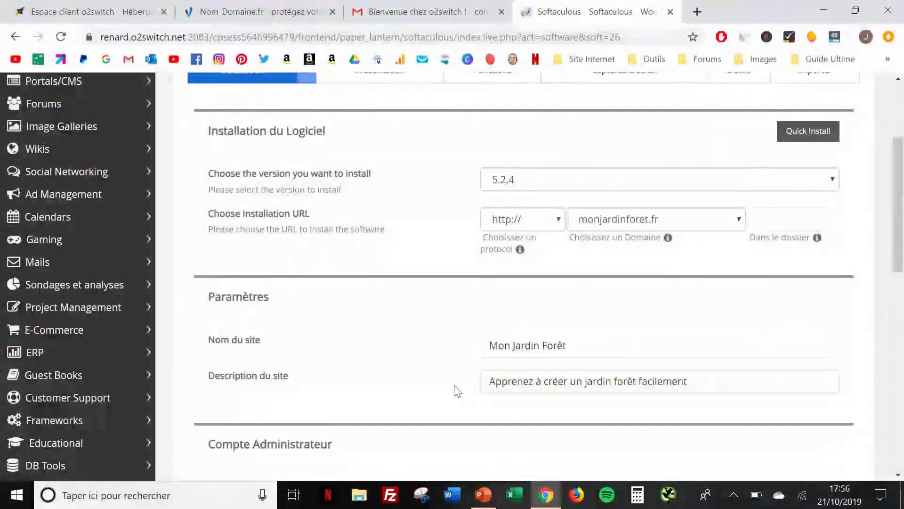
pyautogui.scroll(-1, 456, 391)
pyautogui.scroll(-2, 456, 391)
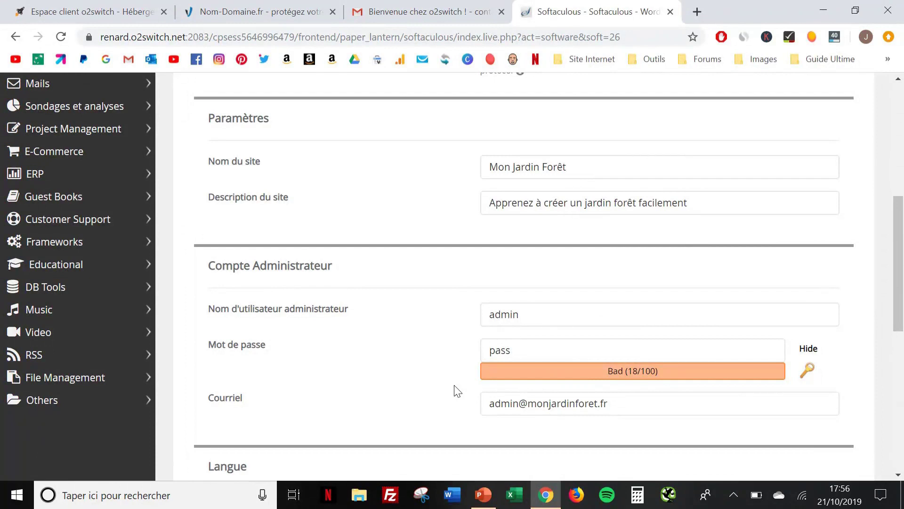
# Change the admin username from 'admin' to 'Monjardinforet'
pyautogui.doubleClick(542, 327)
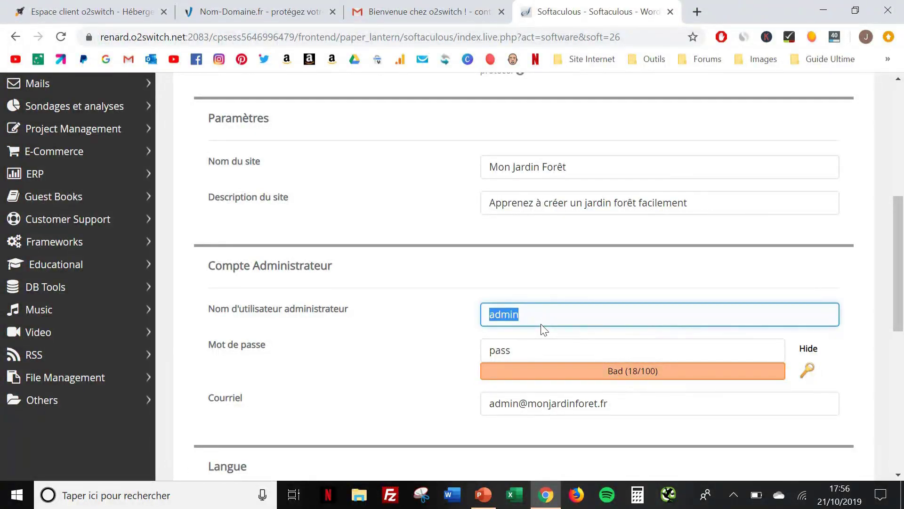
pyautogui.write('Mon')
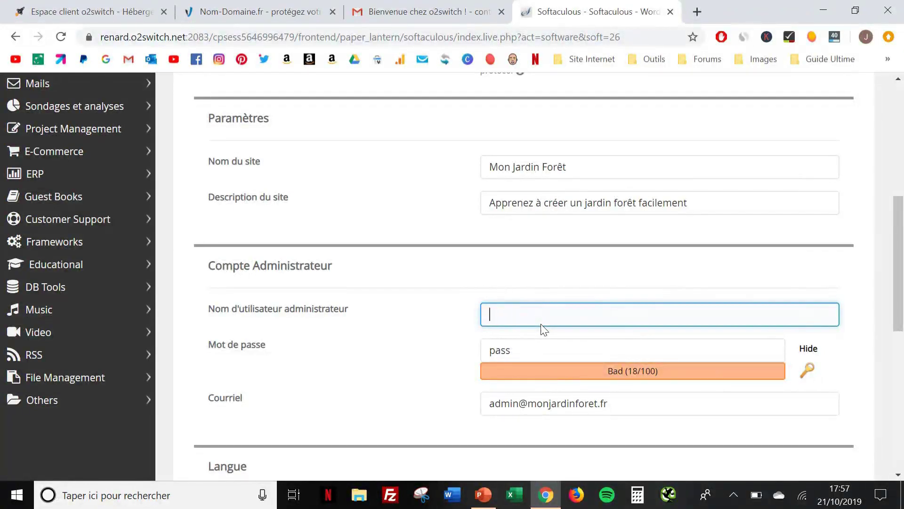
pyautogui.write('jardinforet')
pyautogui.click(529, 350)
pyautogui.doubleClick(527, 351)
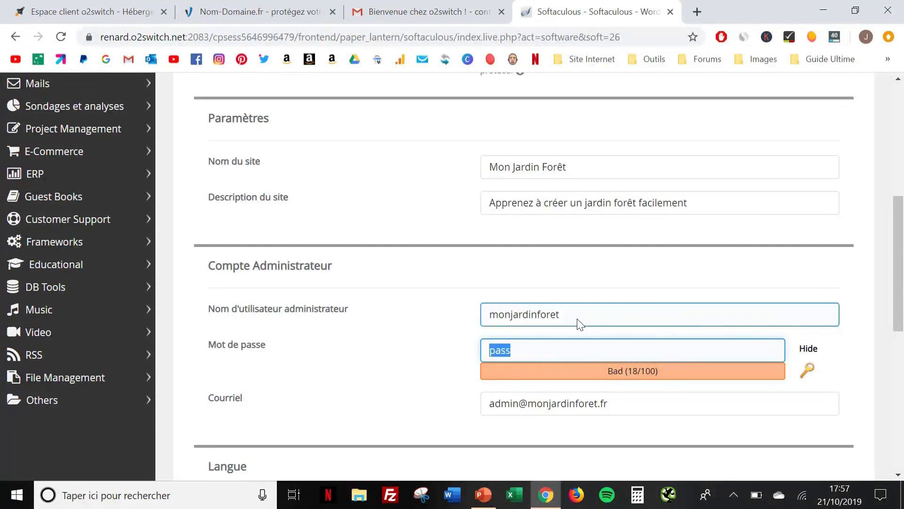
pyautogui.click(578, 322)
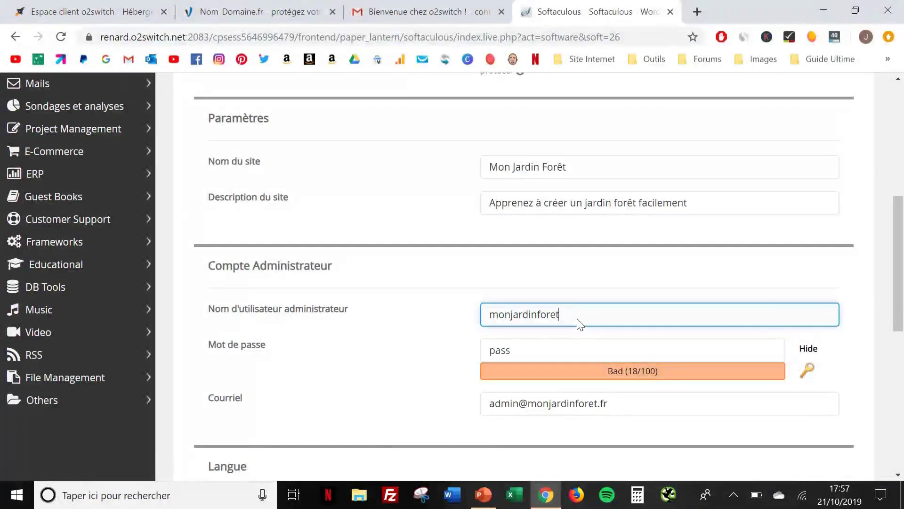
# Generate a strong random admin password and hide its characters
pyautogui.click(580, 351)
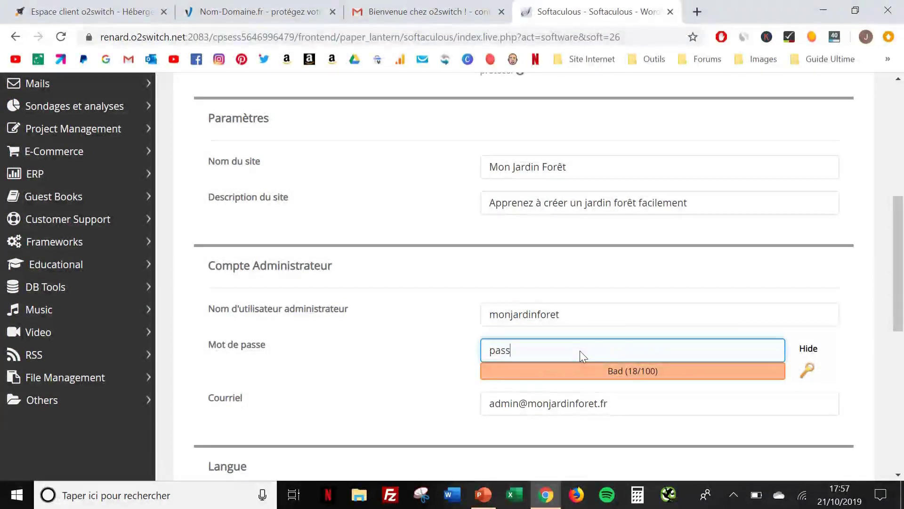
pyautogui.click(810, 367)
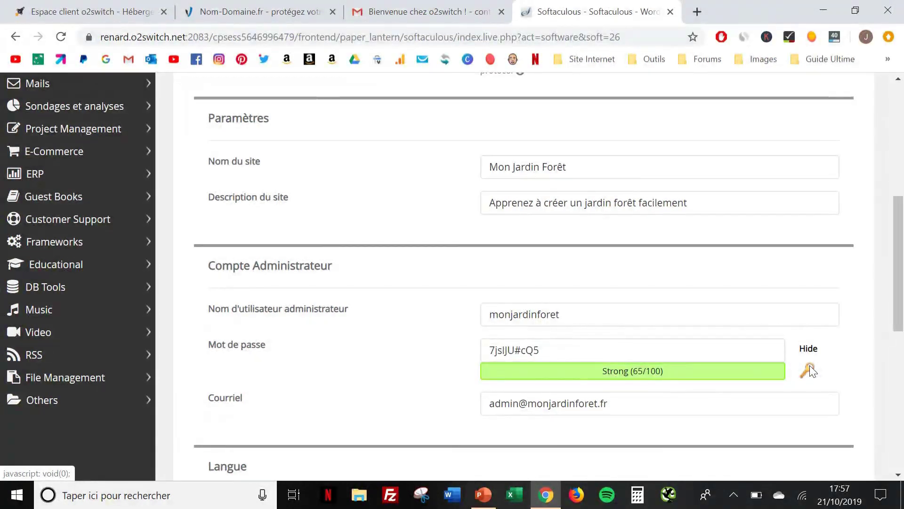
pyautogui.click(810, 368)
pyautogui.click(809, 369)
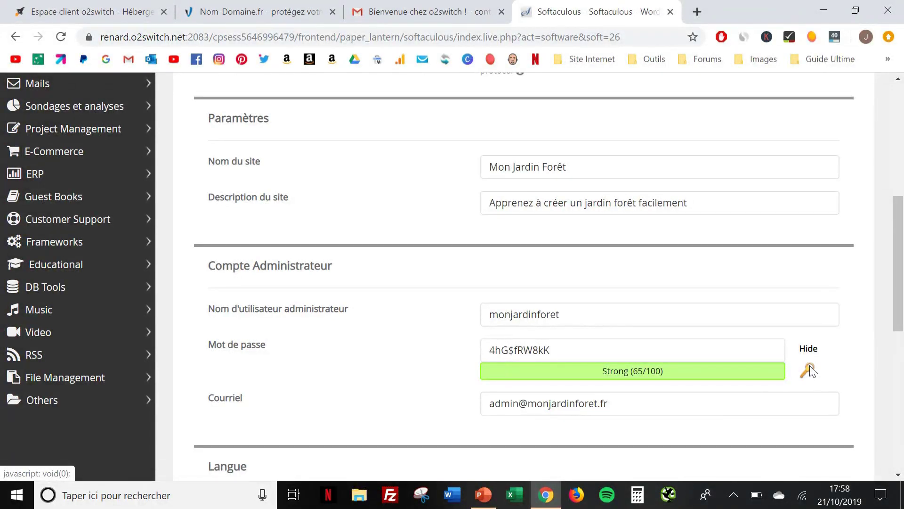
pyautogui.click(808, 350)
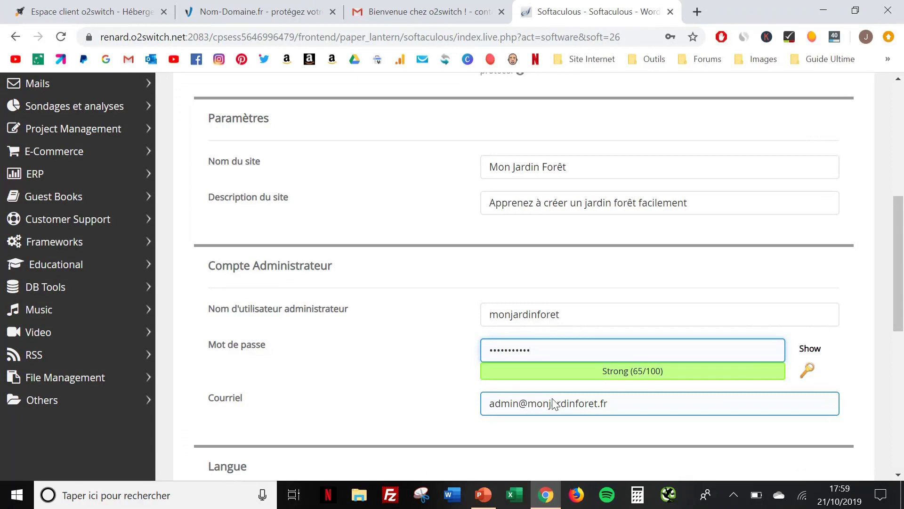
# Paste the admin contact e-mail into Courriel and launch the WordPress installation
pyautogui.tripleClick(521, 413)
pyautogui.hotkey('ctrl', 'v')
pyautogui.scroll(-1, 522, 413)
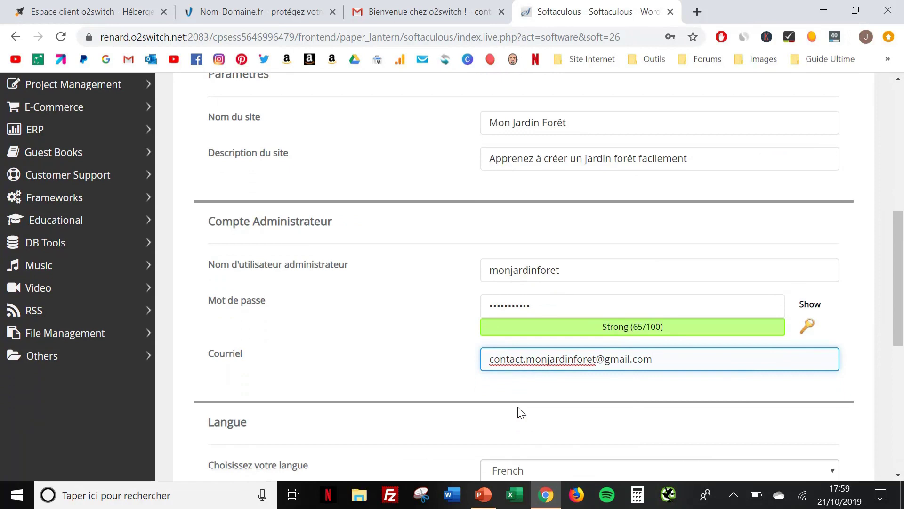
pyautogui.scroll(-3, 485, 376)
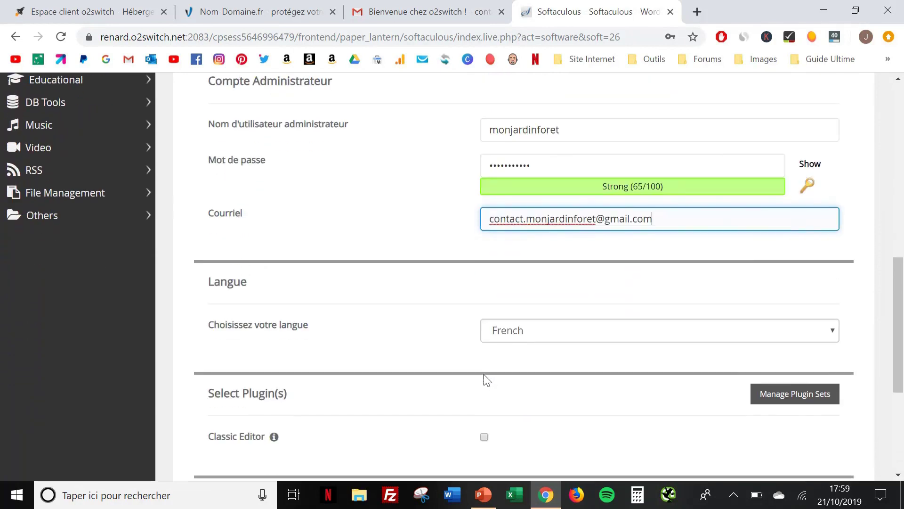
pyautogui.scroll(-1, 484, 380)
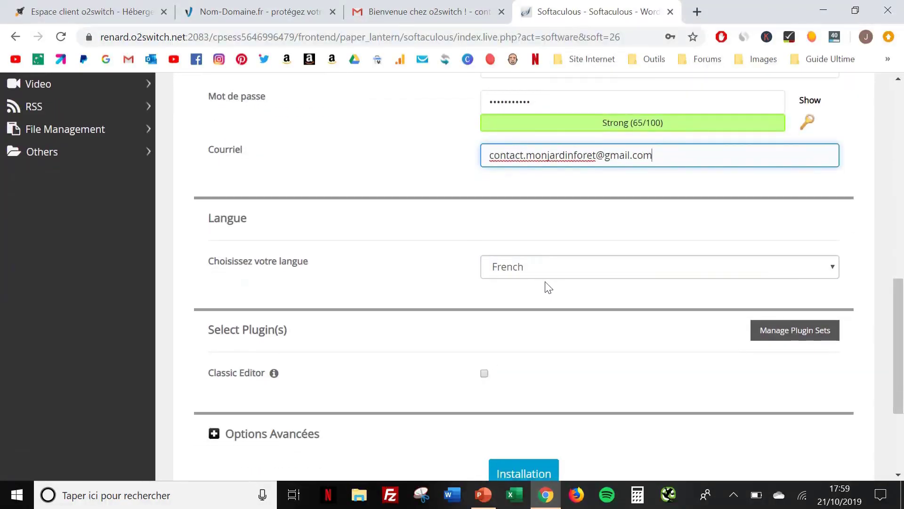
pyautogui.scroll(-2, 547, 298)
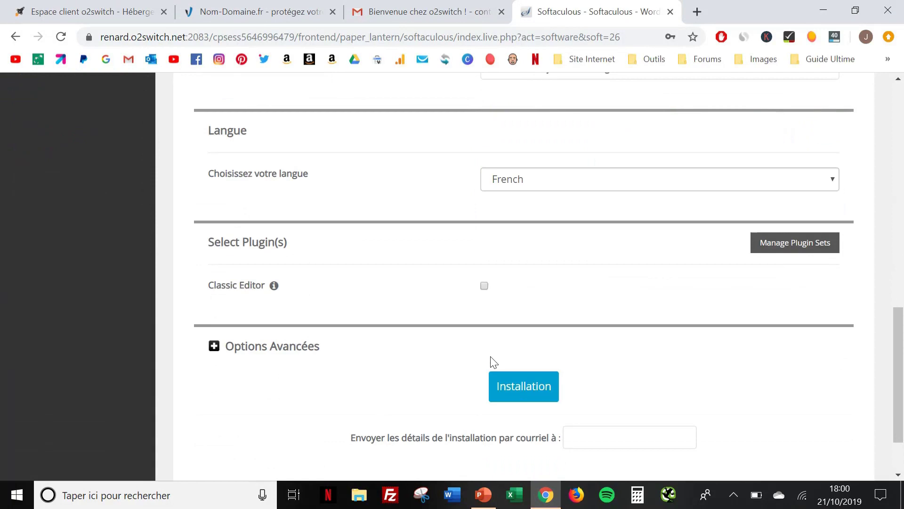
pyautogui.click(530, 393)
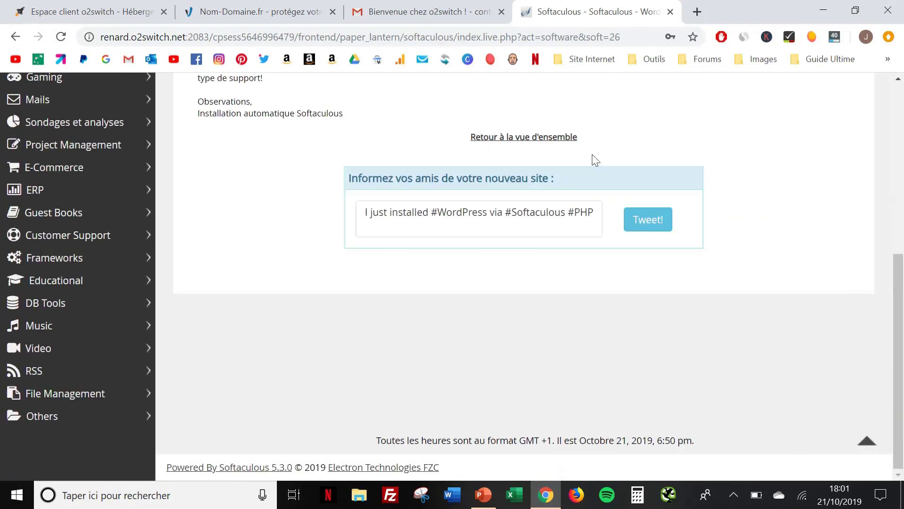
pyautogui.scroll(6, 592, 155)
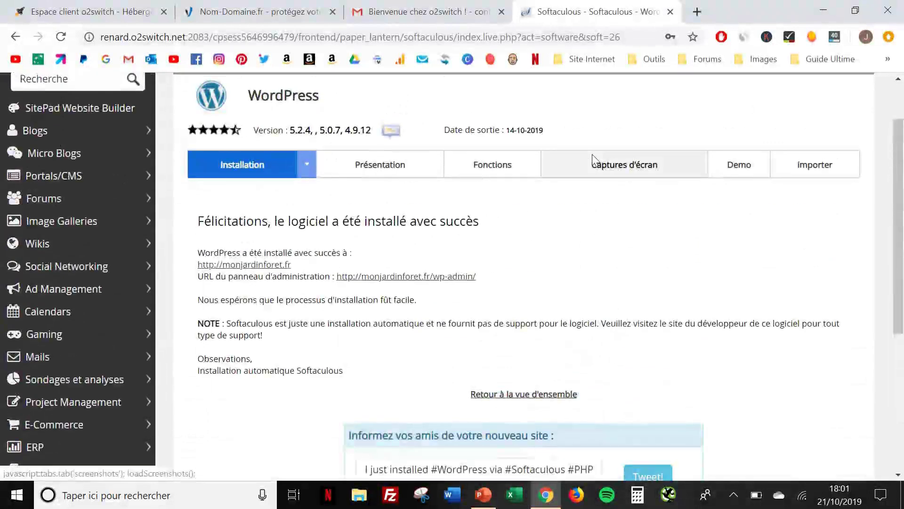
pyautogui.scroll(2, 592, 154)
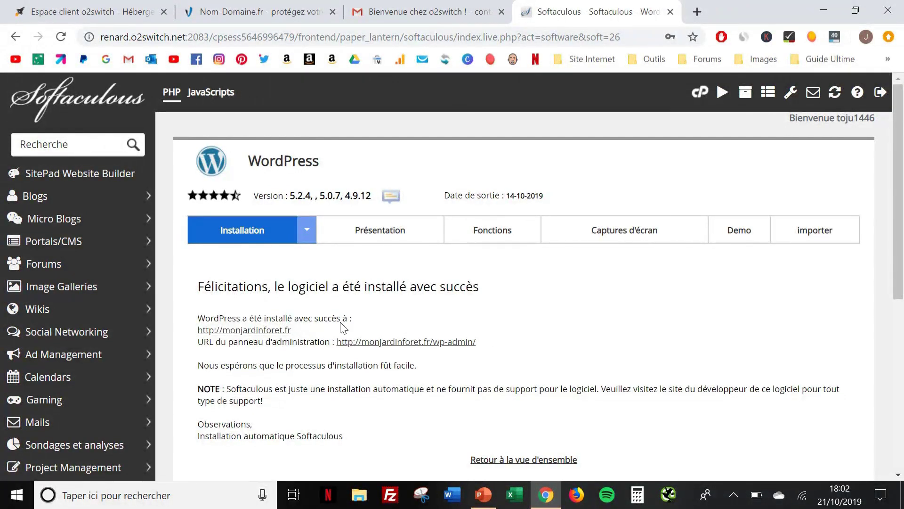
# View monjardinforet.fr with its 'Hello world!' post in a new tab, then return to Softaculous
pyautogui.middleClick(277, 331)
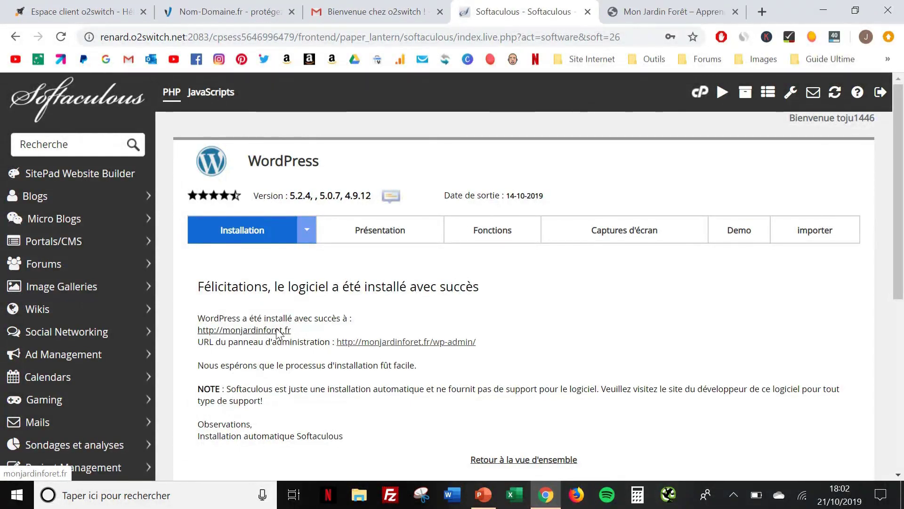
pyautogui.click(658, 9)
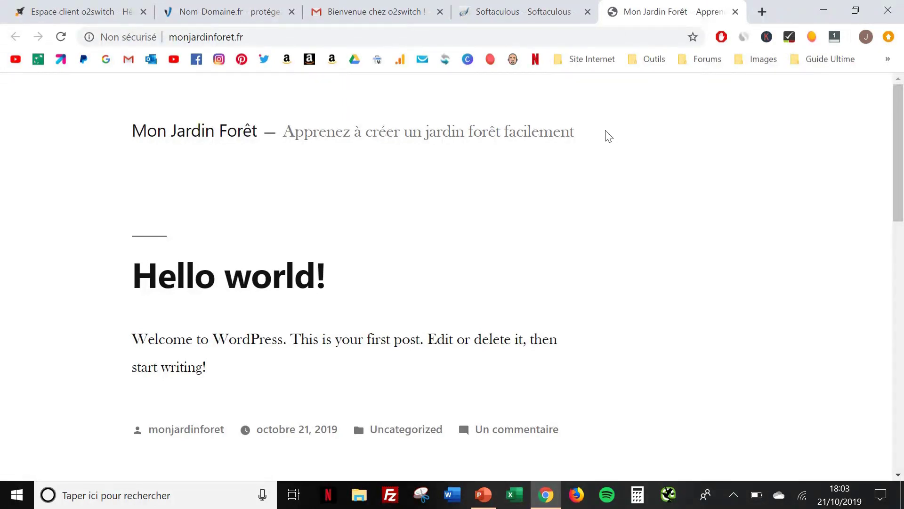
pyautogui.scroll(-5, 608, 136)
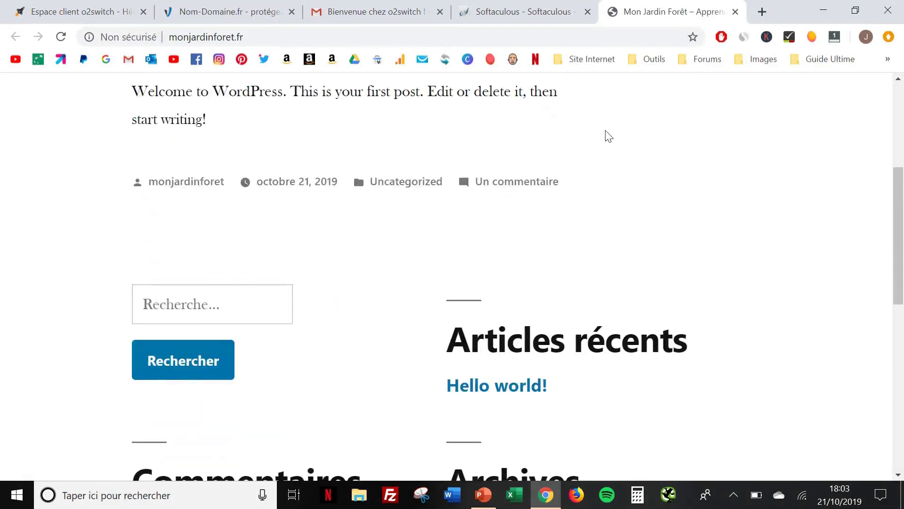
pyautogui.scroll(-10, 608, 136)
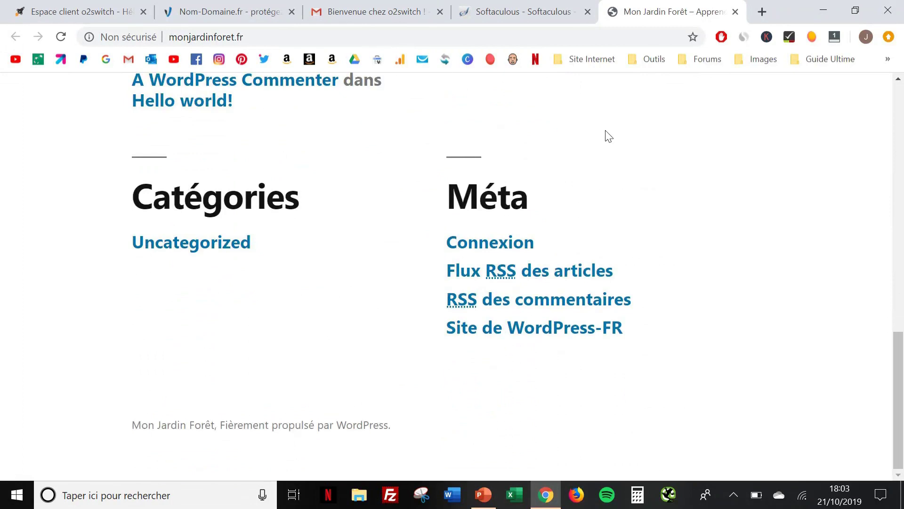
pyautogui.scroll(15, 608, 136)
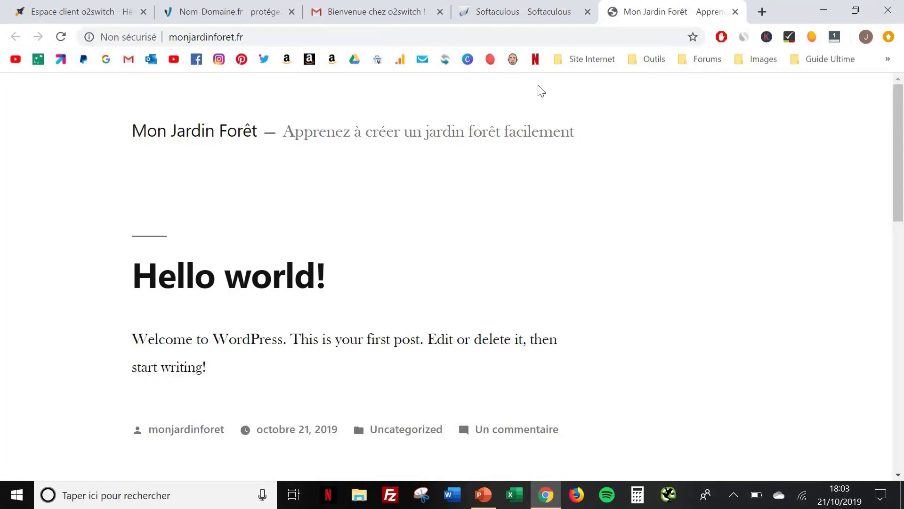
pyautogui.click(523, 11)
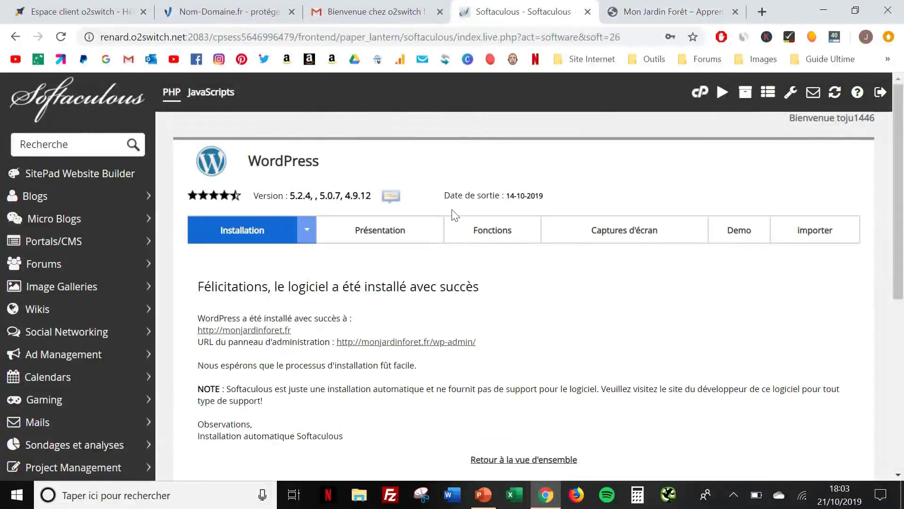
# Open the wp-admin Tableau de bord in a new tab, then return to the Mon Jardin Forêt home page
pyautogui.middleClick(427, 342)
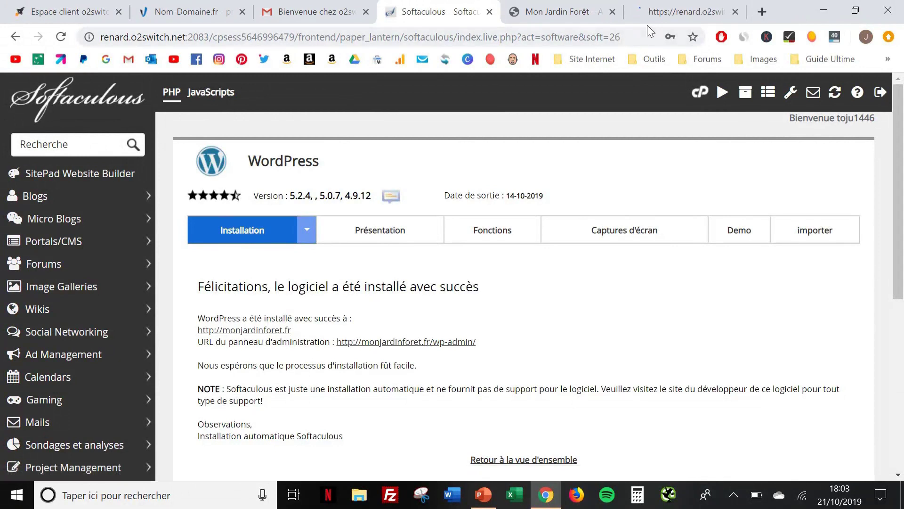
pyautogui.click(649, 13)
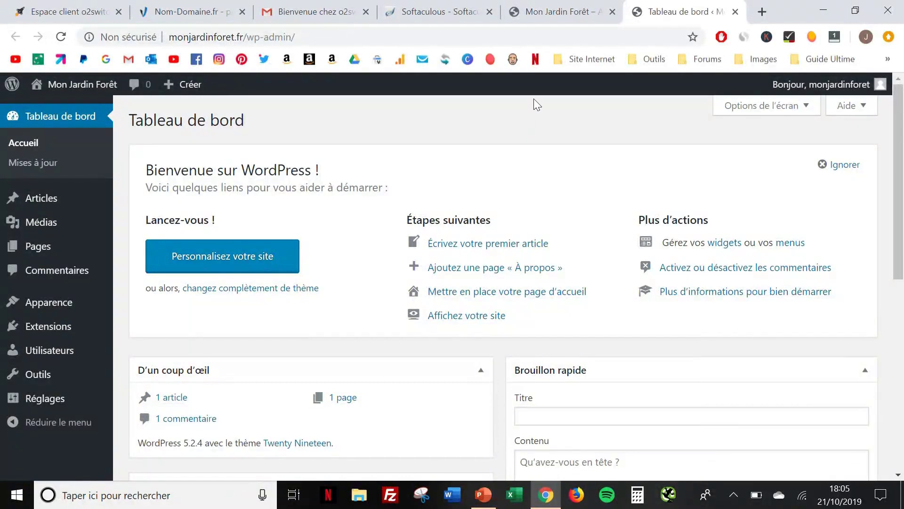
pyautogui.click(553, 14)
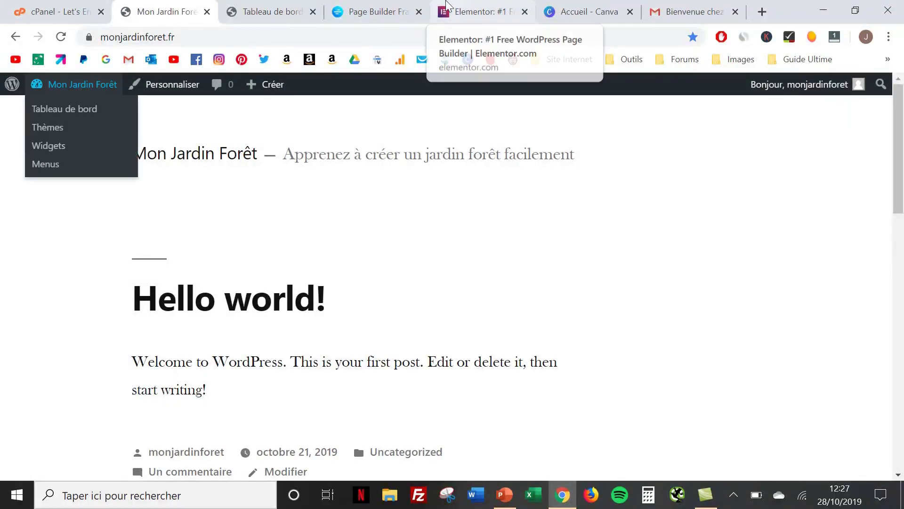
# Switch to the tab showing the elementor.com home page
pyautogui.click(478, 6)
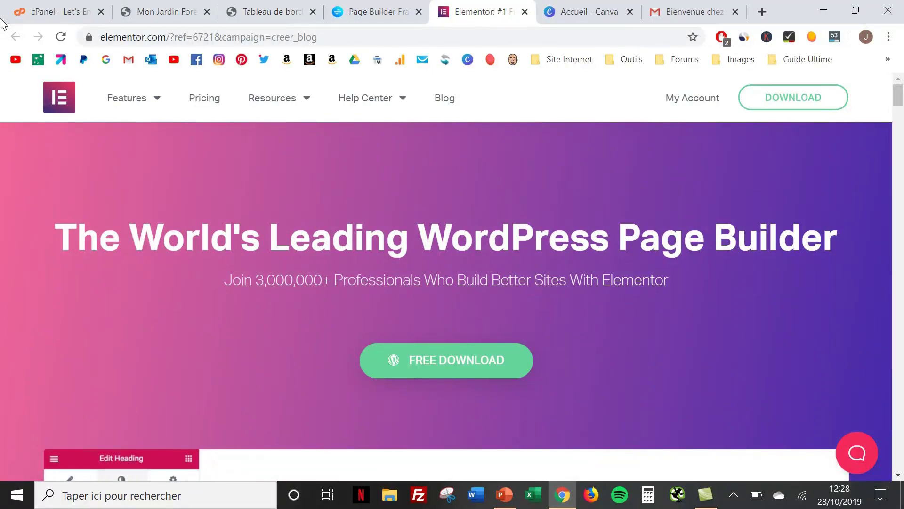
# Browse elementor.com's features, then start the free Elementor download to bring up the email prompt
pyautogui.scroll(-8, 75, 188)
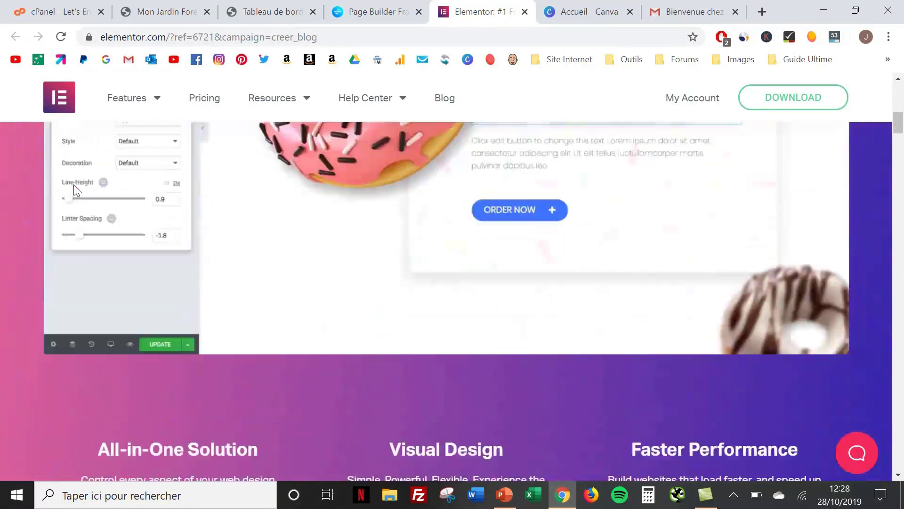
pyautogui.scroll(-10, 74, 185)
pyautogui.scroll(3, 74, 185)
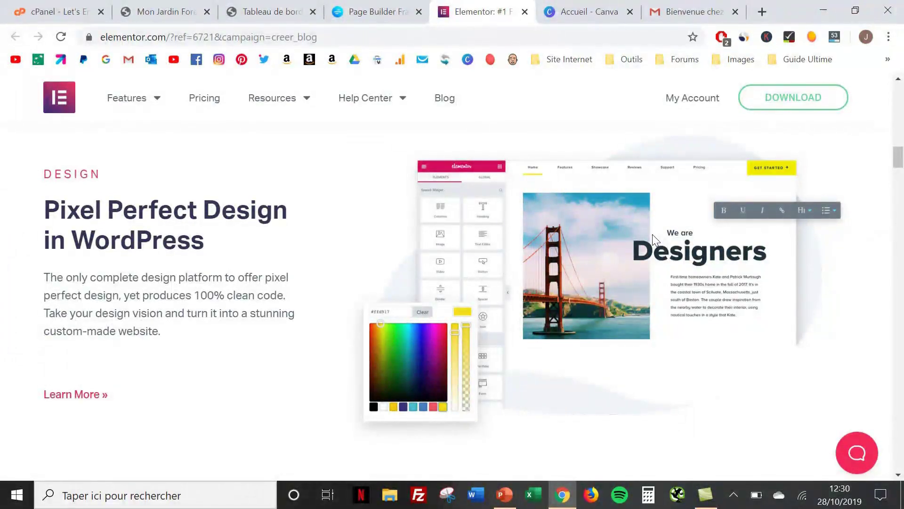
pyautogui.scroll(17, 652, 234)
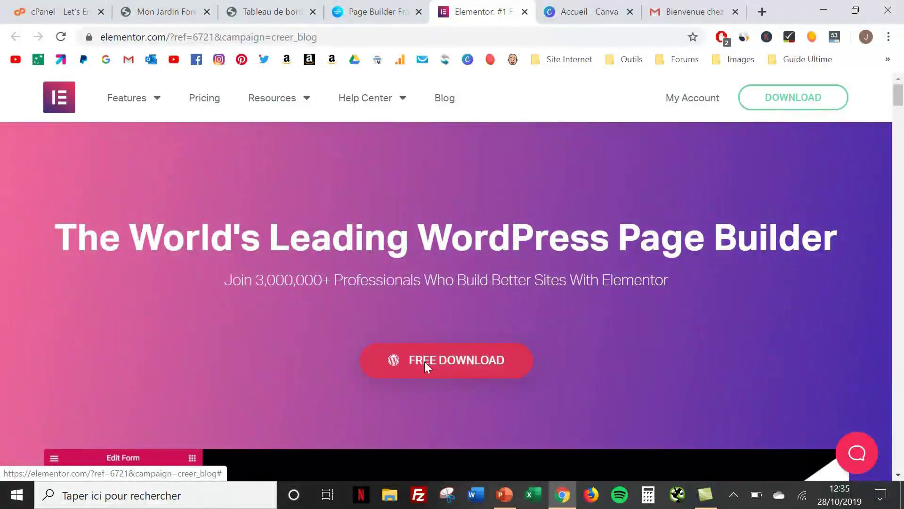
pyautogui.click(807, 98)
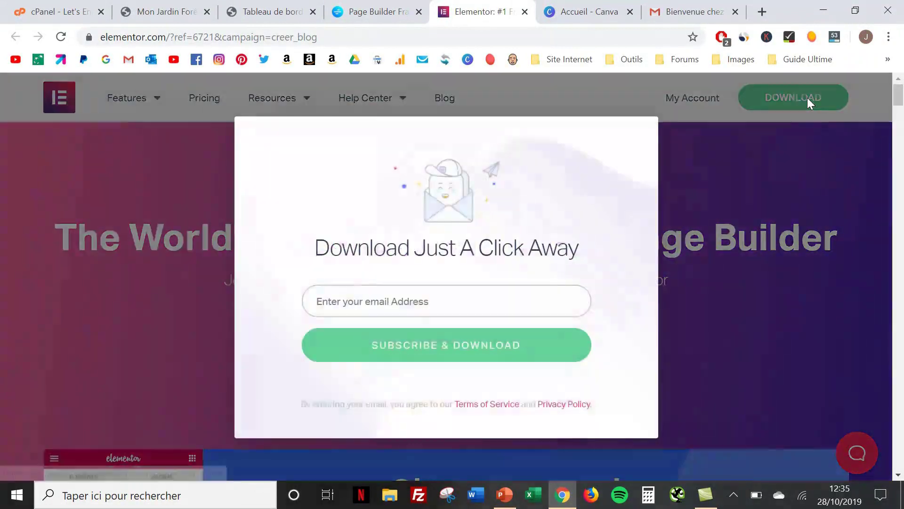
# Submit an email address, save elementor.2.7.4.zip, and bring up the Page Builder Framework site
pyautogui.click(409, 303)
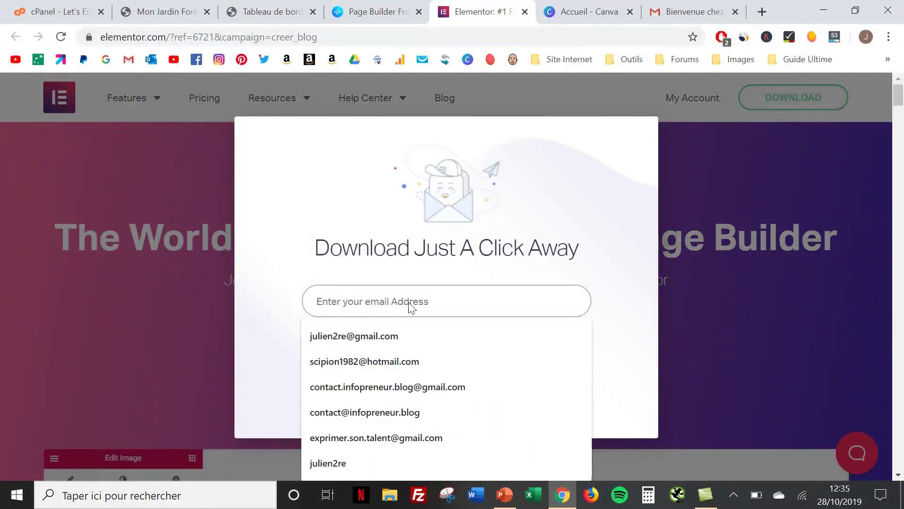
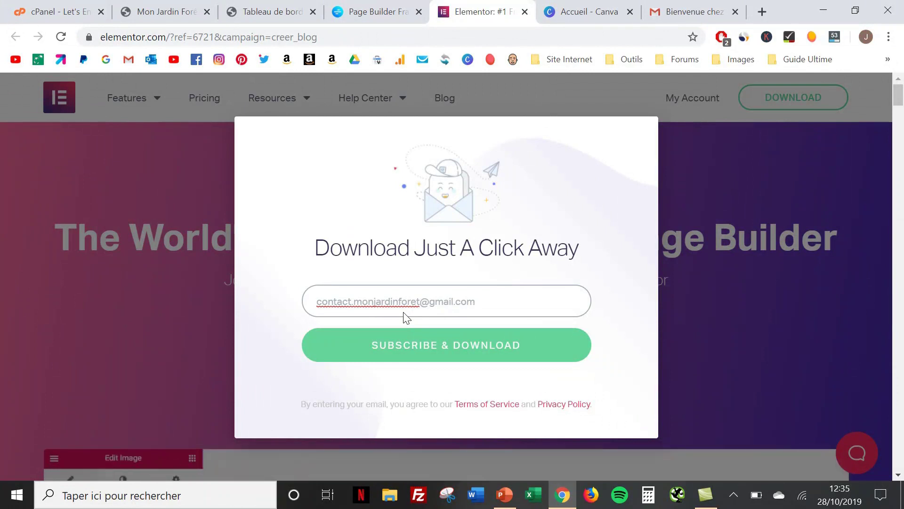
pyautogui.click(436, 345)
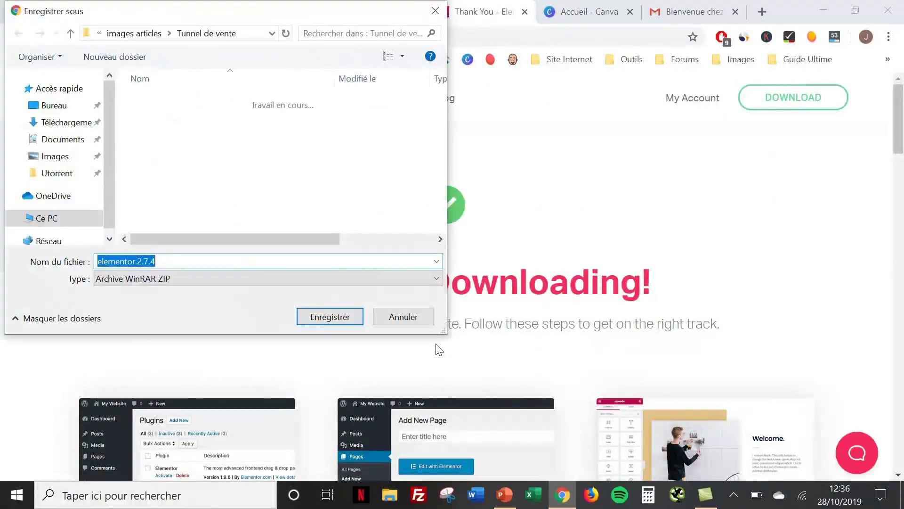
pyautogui.click(316, 316)
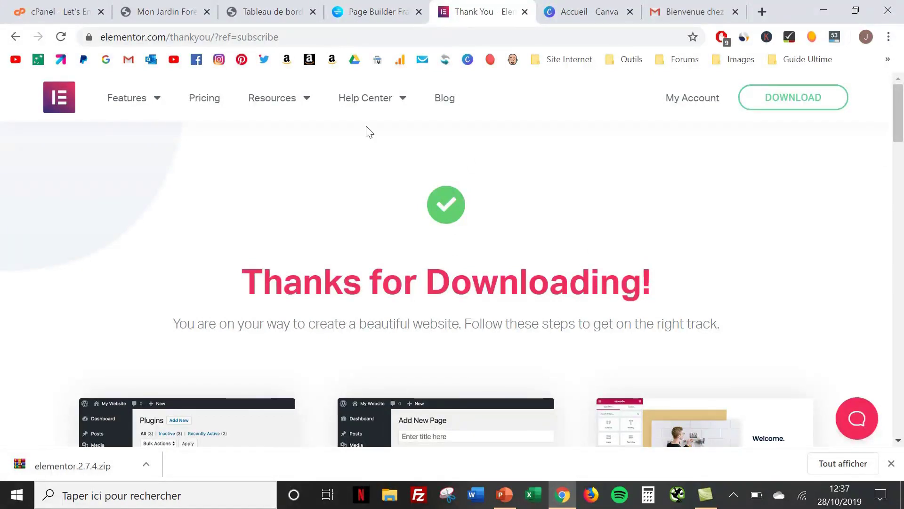
pyautogui.click(370, 12)
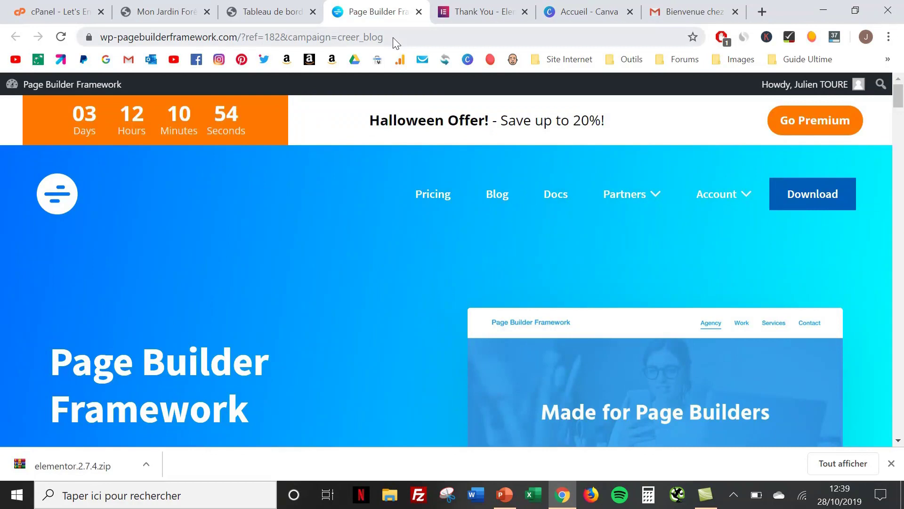
# Go to the Page Builder Framework download page and open the free theme download form
pyautogui.click(819, 195)
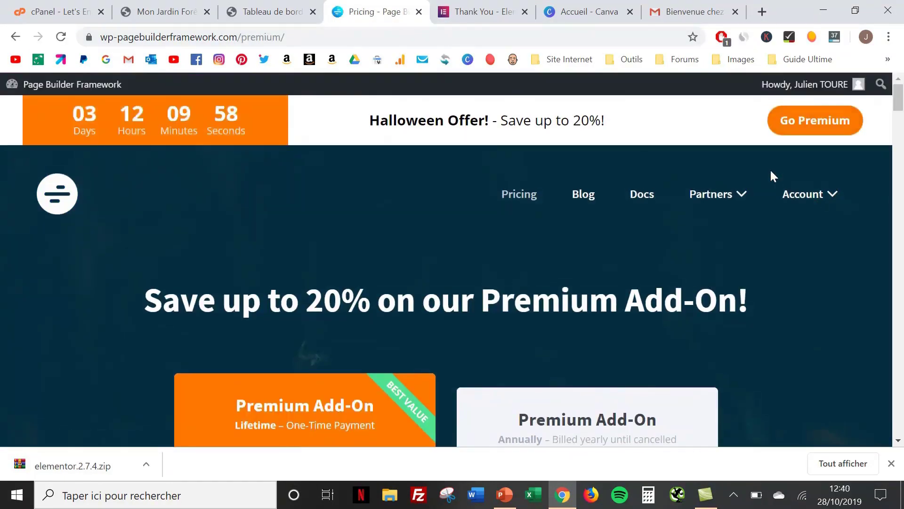
pyautogui.scroll(-10, 770, 169)
pyautogui.scroll(-3, 770, 169)
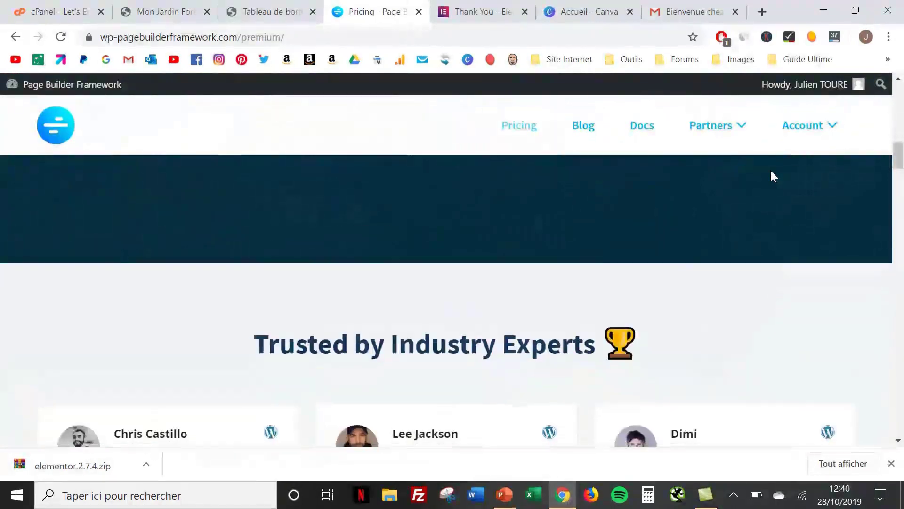
pyautogui.scroll(3, 770, 169)
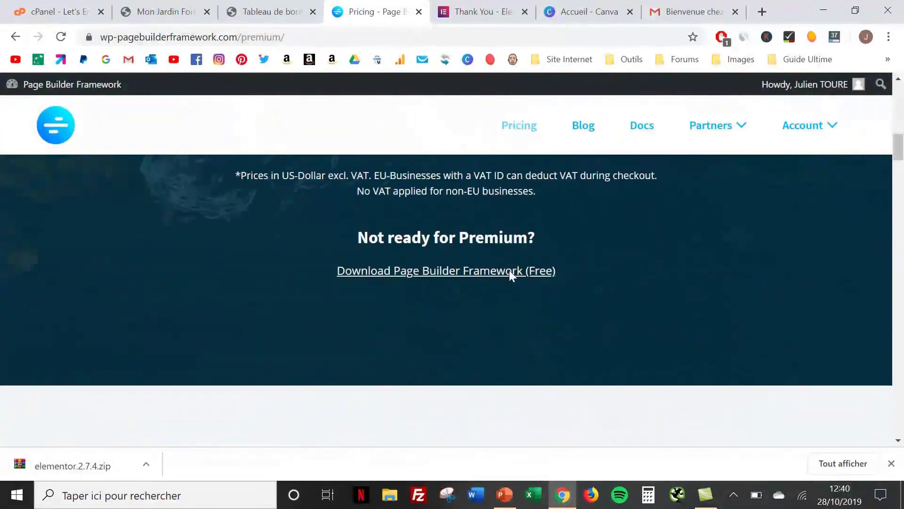
pyautogui.click(408, 272)
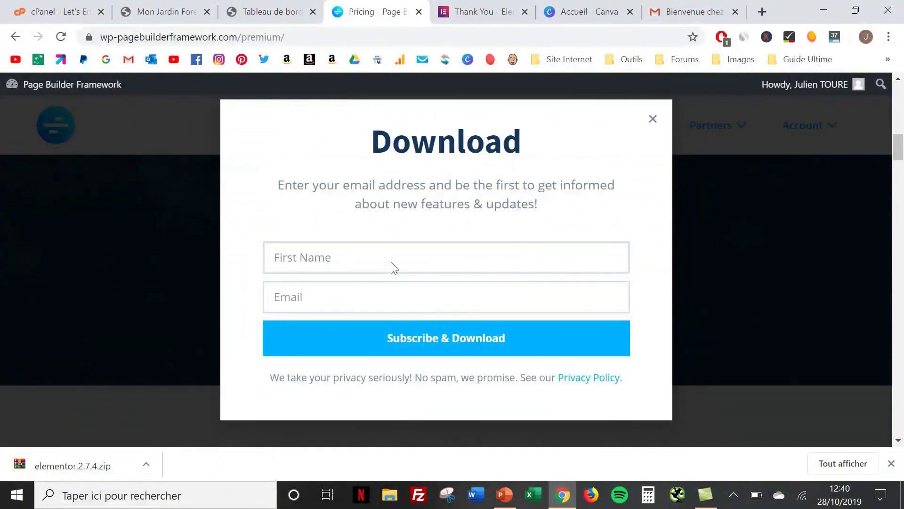
# Fill in a first name and e-mail address, then save page-builder-framework.2.1.1.zip to disk
pyautogui.write('Julien')
pyautogui.click(356, 309)
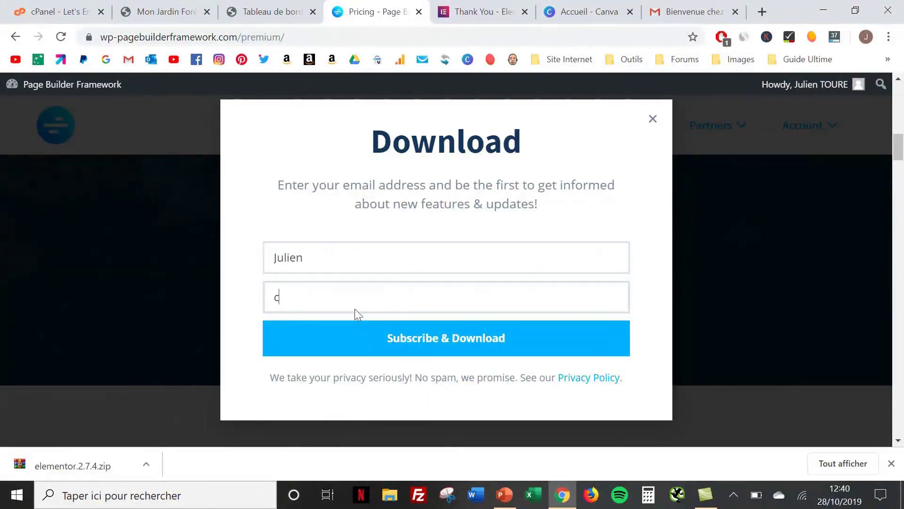
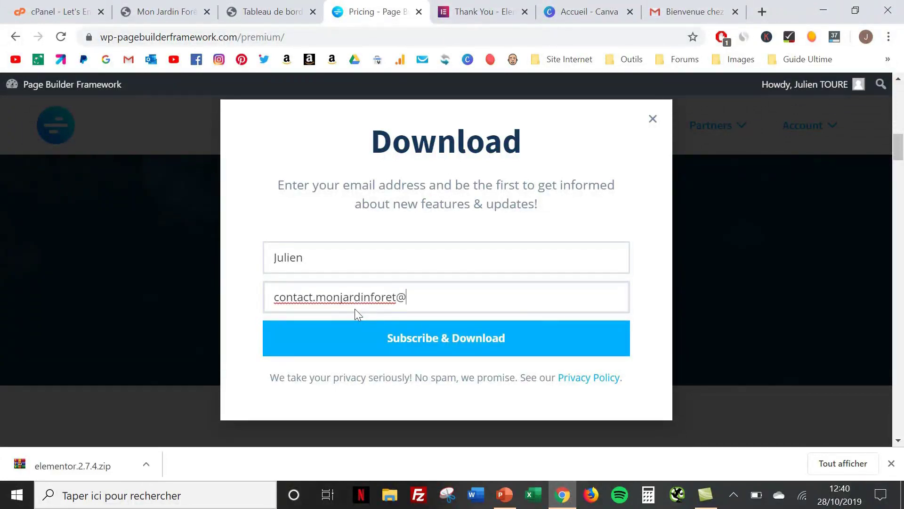
pyautogui.click(373, 338)
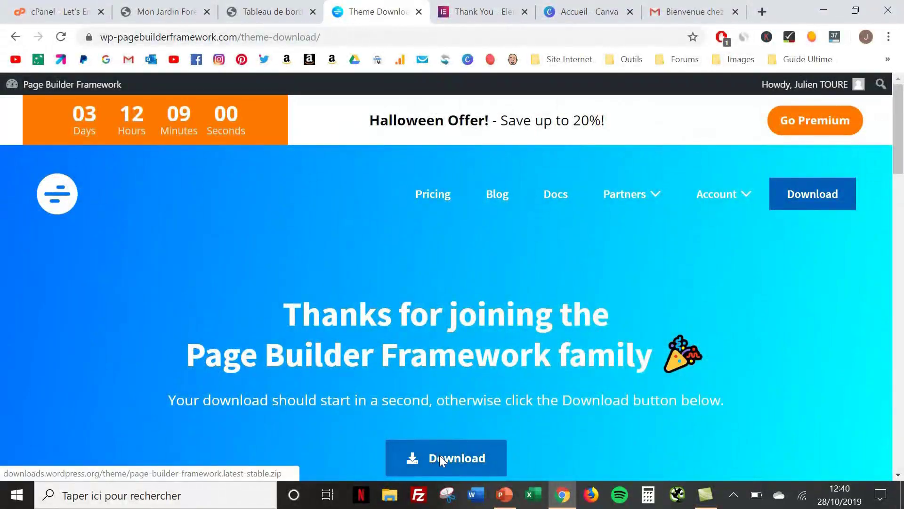
pyautogui.click(439, 455)
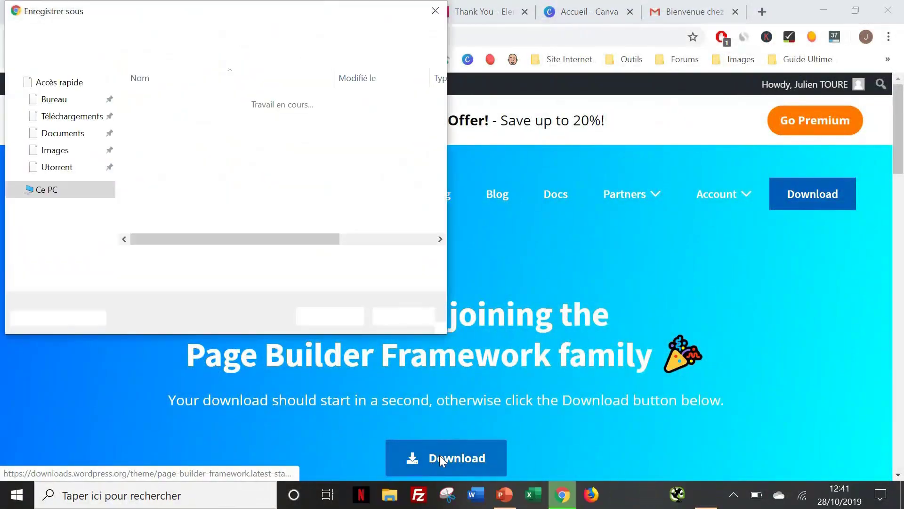
pyautogui.click(330, 316)
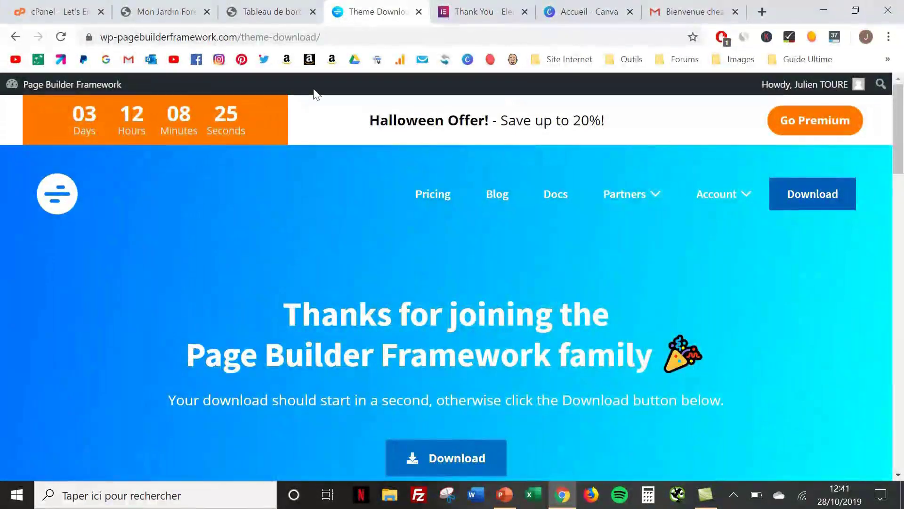
# In the WordPress dashboard, open the theme upload form under Apparence > Thèmes > Ajouter
pyautogui.click(253, 14)
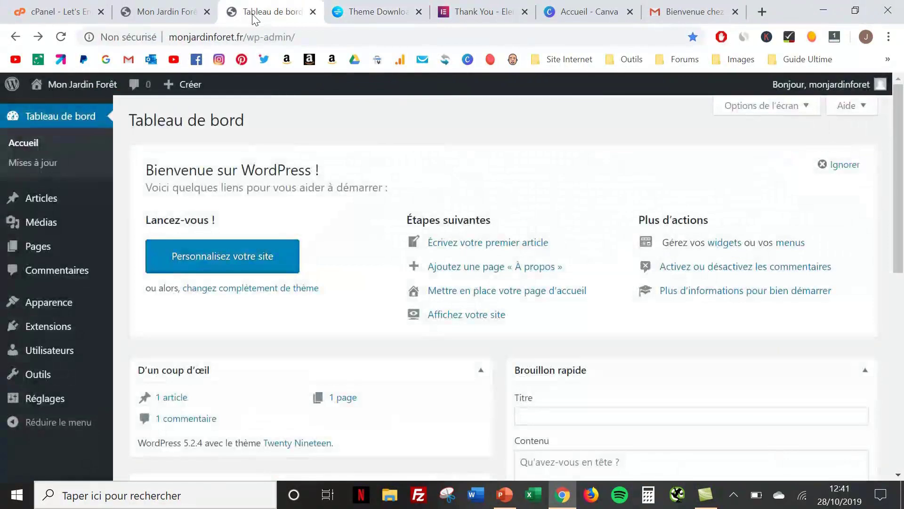
pyautogui.moveTo(46, 298)
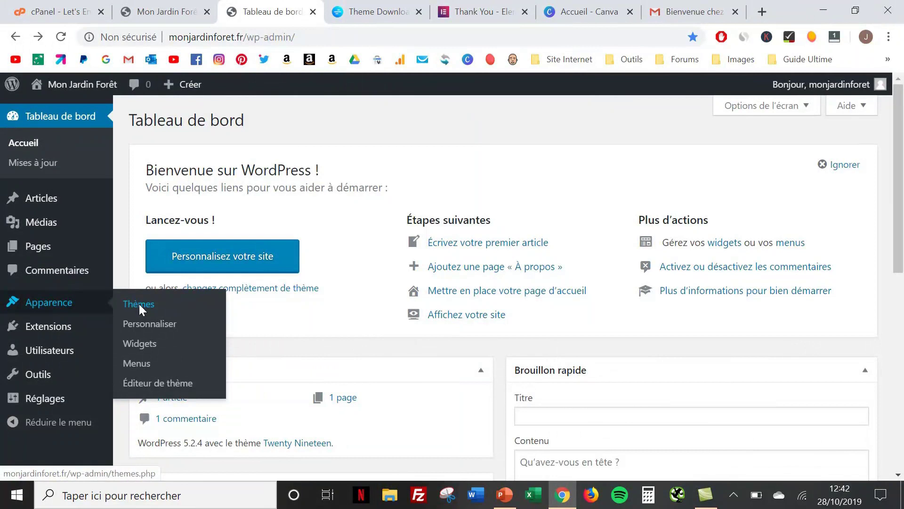
pyautogui.click(140, 301)
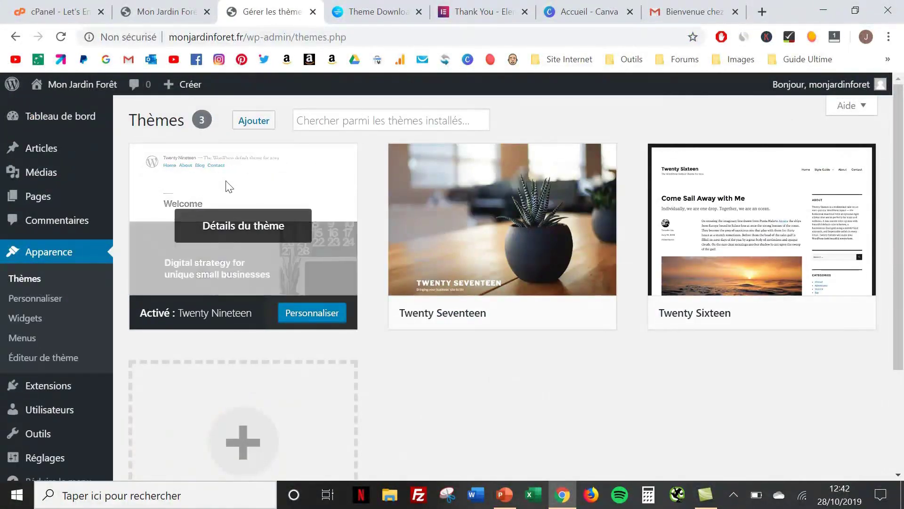
pyautogui.click(258, 121)
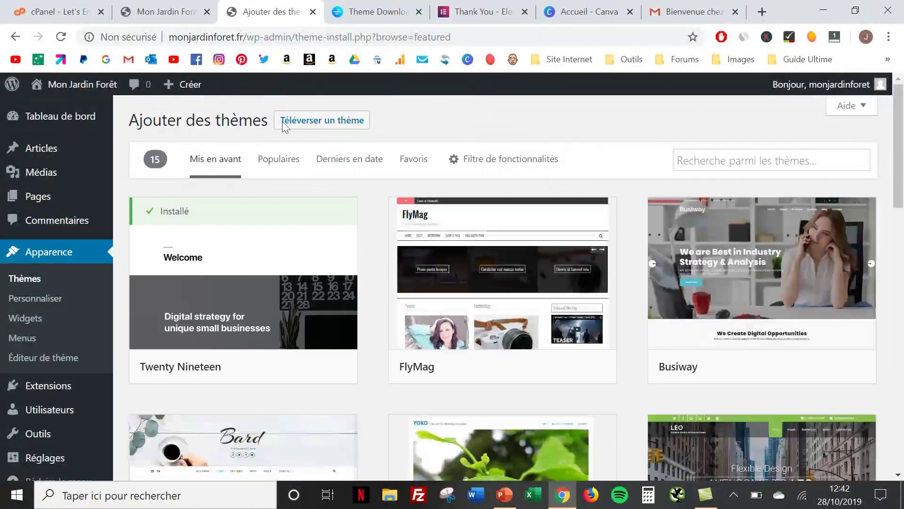
pyautogui.click(303, 121)
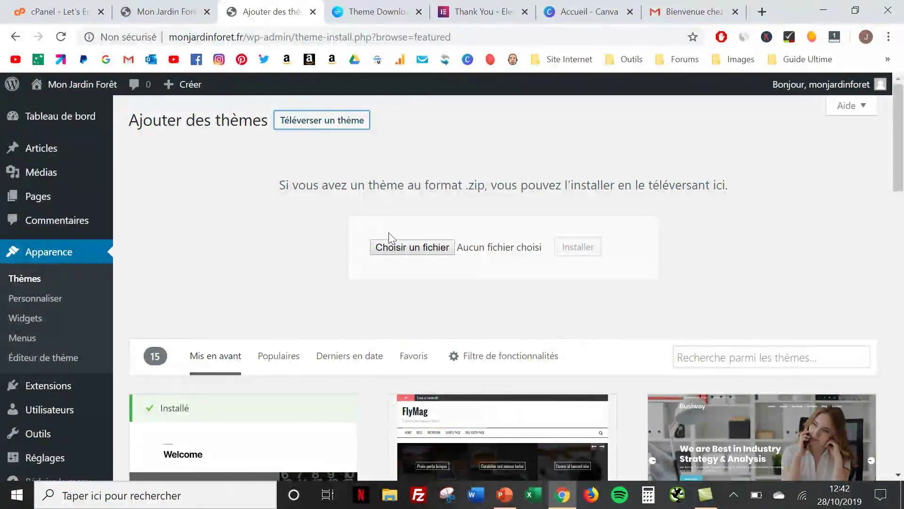
# Upload page-builder-framework.2.1.1.zip, install it, and activate the Page Builder Framework theme
pyautogui.click(402, 248)
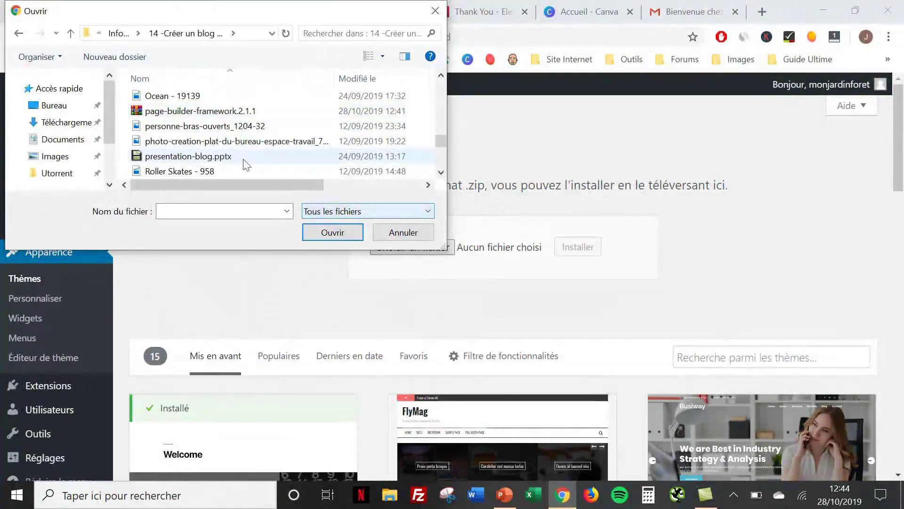
pyautogui.click(209, 111)
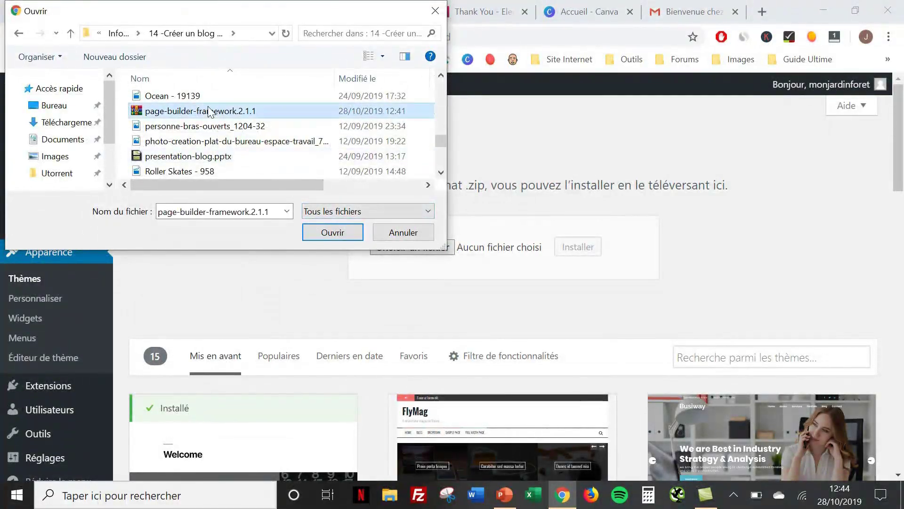
pyautogui.click(333, 231)
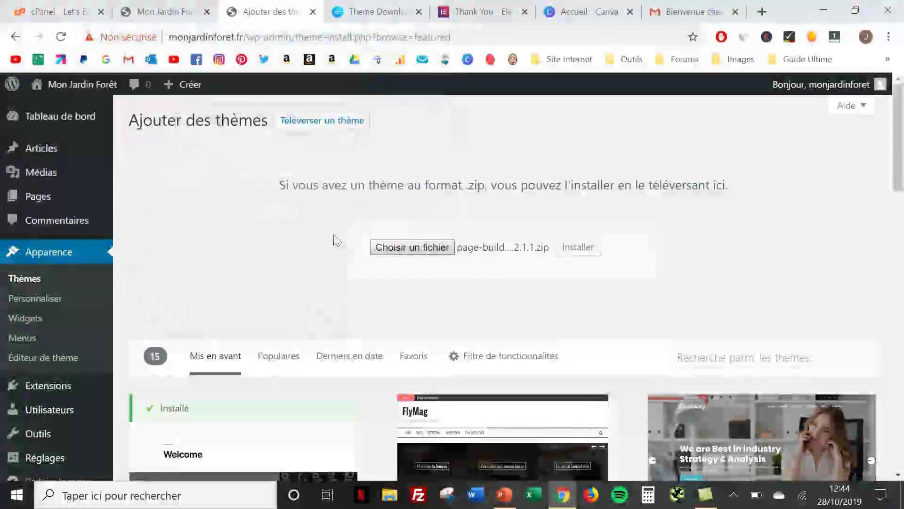
pyautogui.click(582, 254)
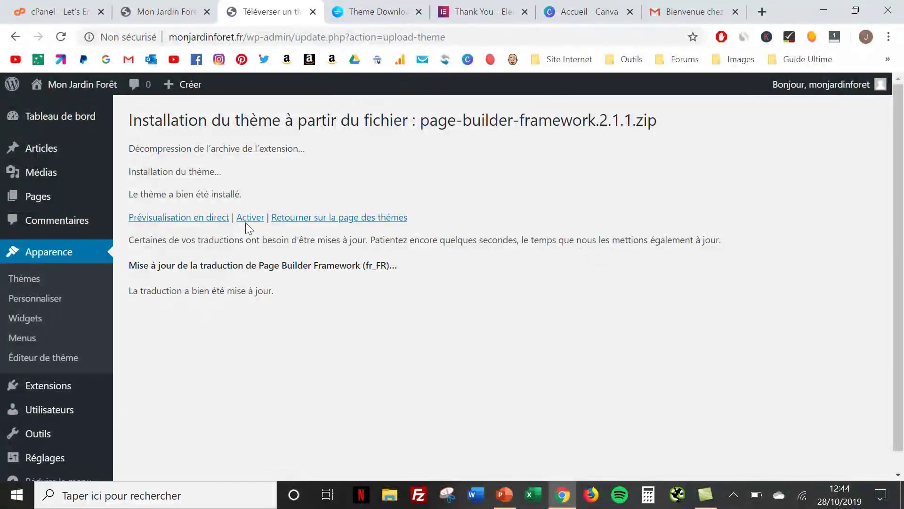
pyautogui.click(248, 216)
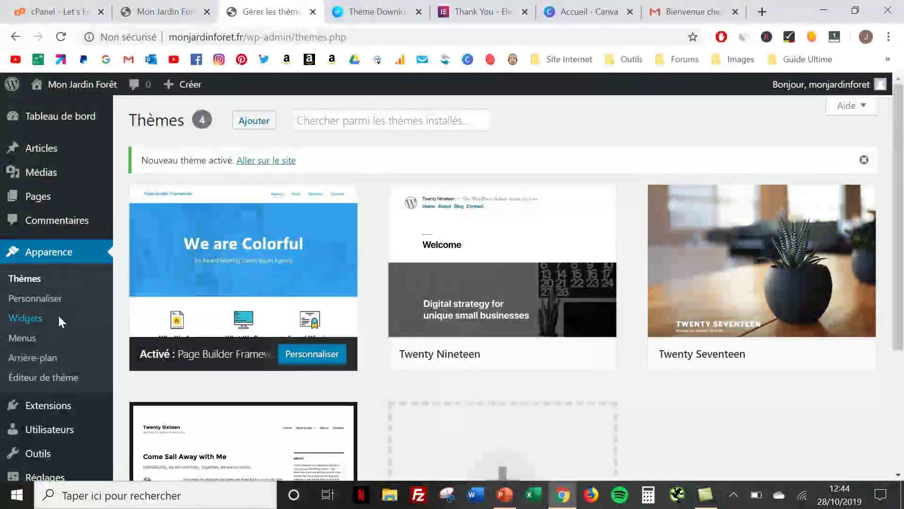
pyautogui.moveTo(50, 399)
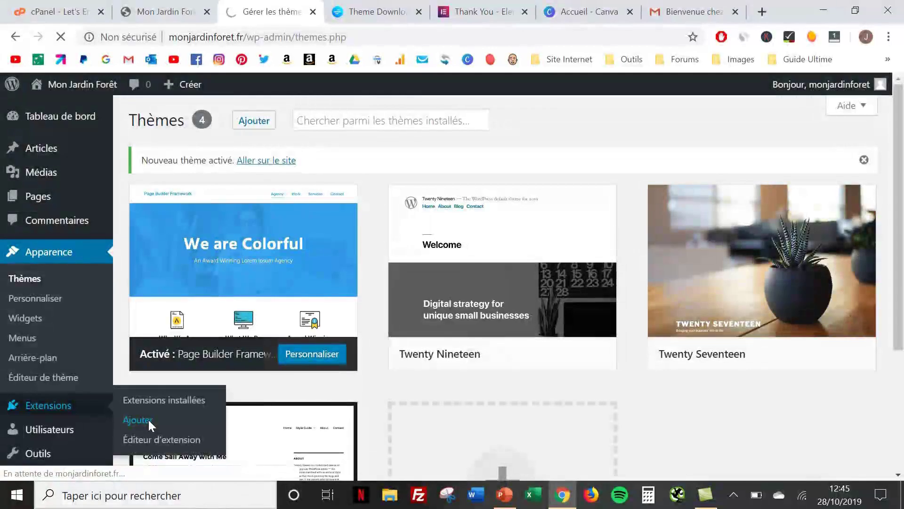
# Upload elementor.2.7.4.zip under Extensions > Ajouter, install it, and activate the Elementor plugin
pyautogui.click(148, 419)
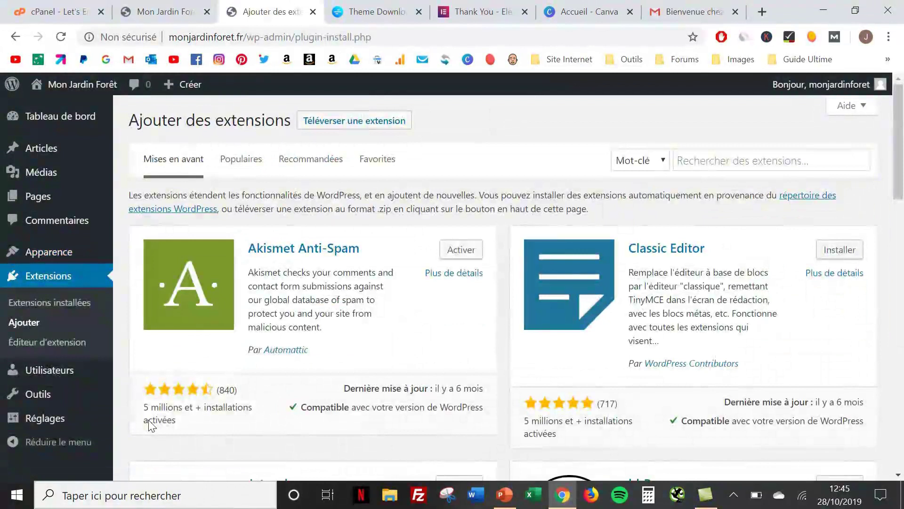
pyautogui.click(349, 120)
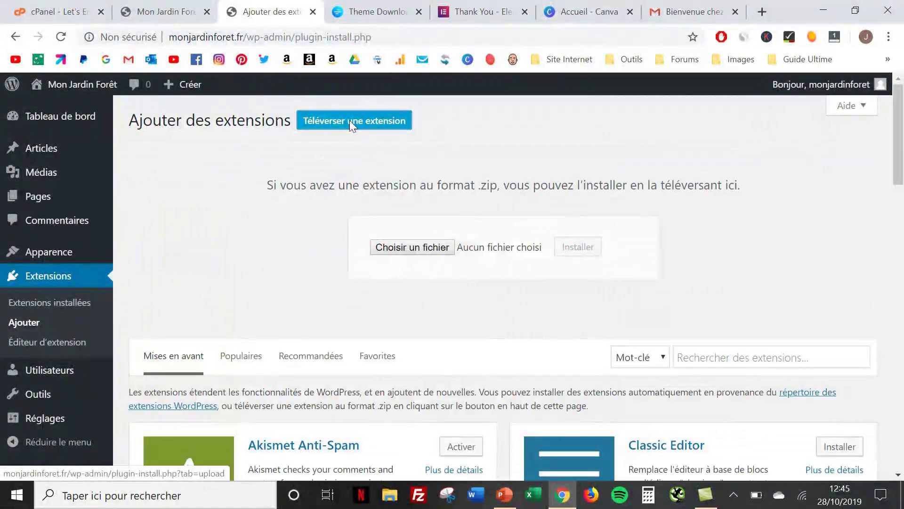
pyautogui.click(401, 253)
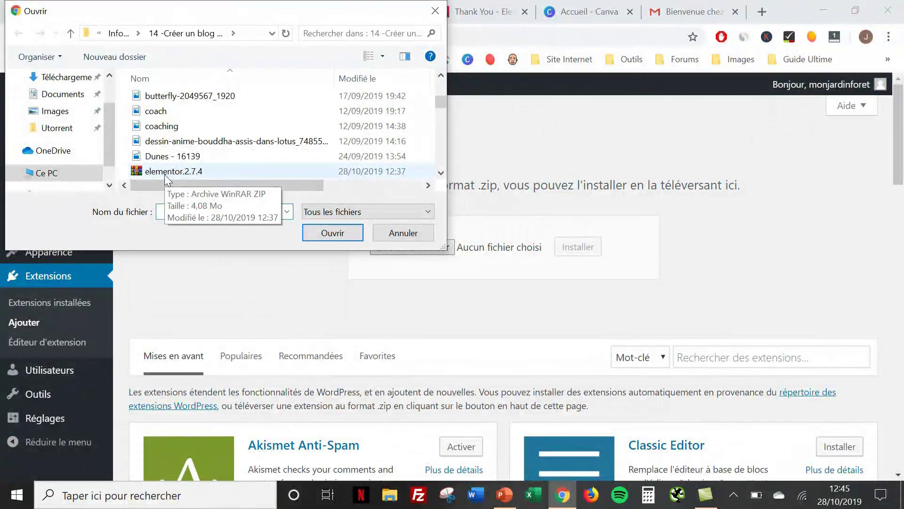
pyautogui.click(165, 174)
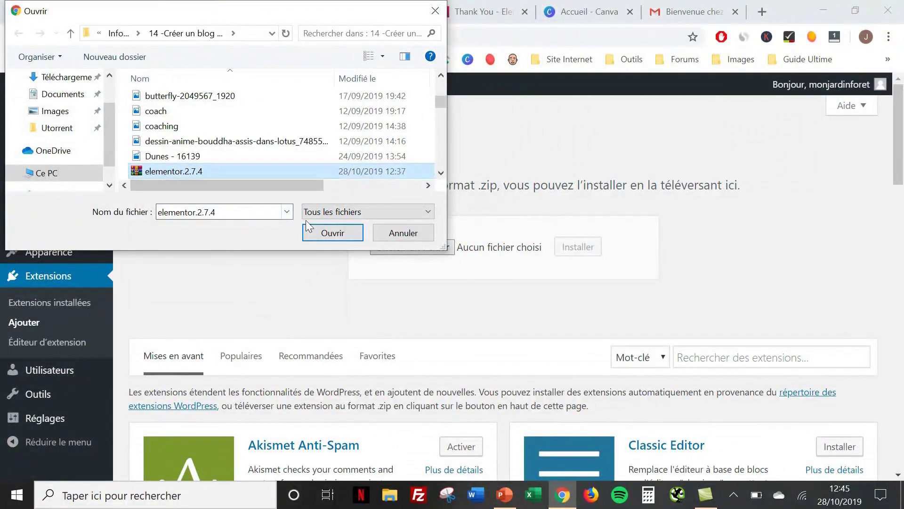
pyautogui.click(316, 233)
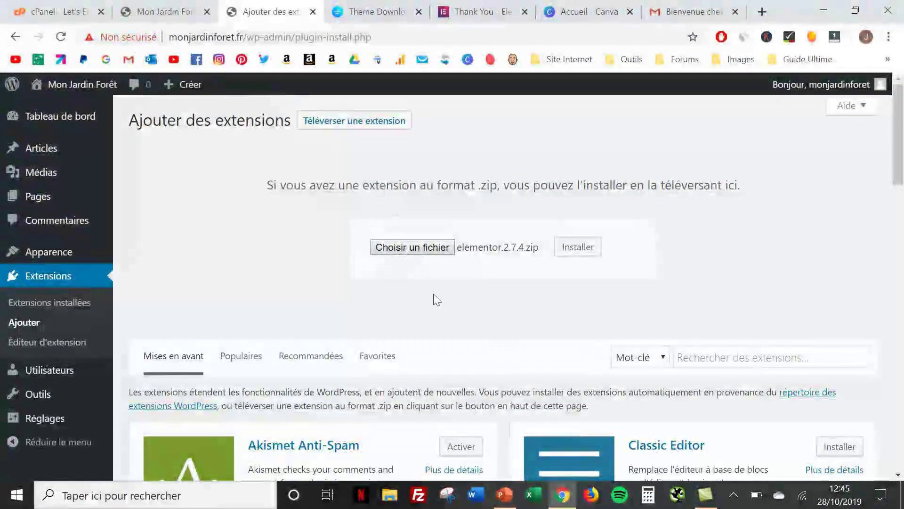
pyautogui.click(587, 253)
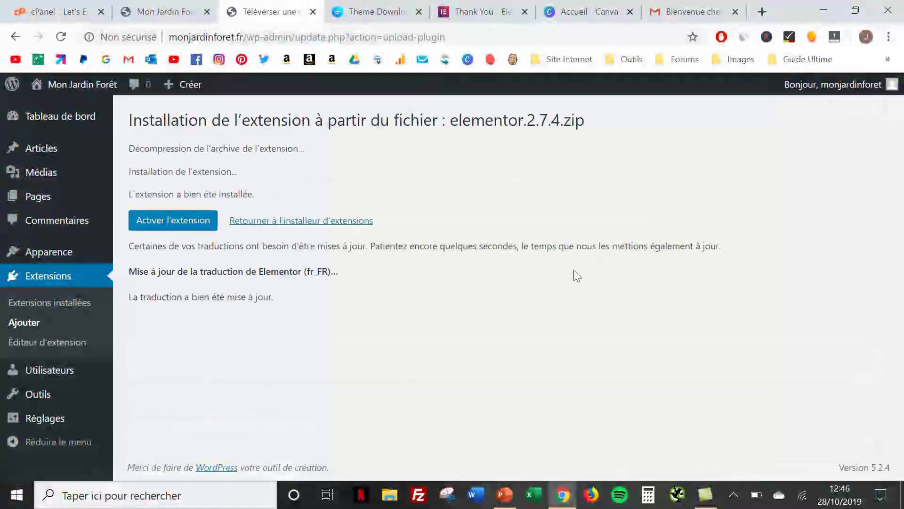
pyautogui.click(182, 221)
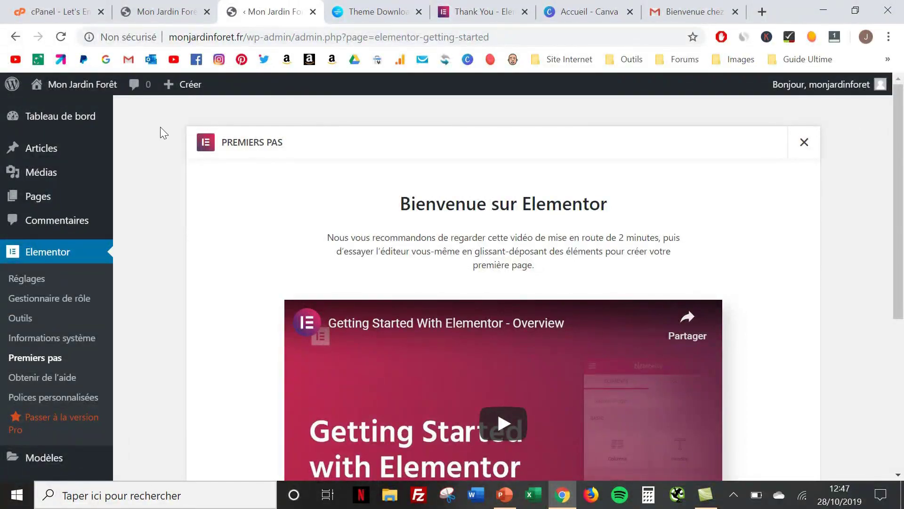
# Reload the public site and scroll through it to check the Page Builder Framework theme
pyautogui.click(155, 7)
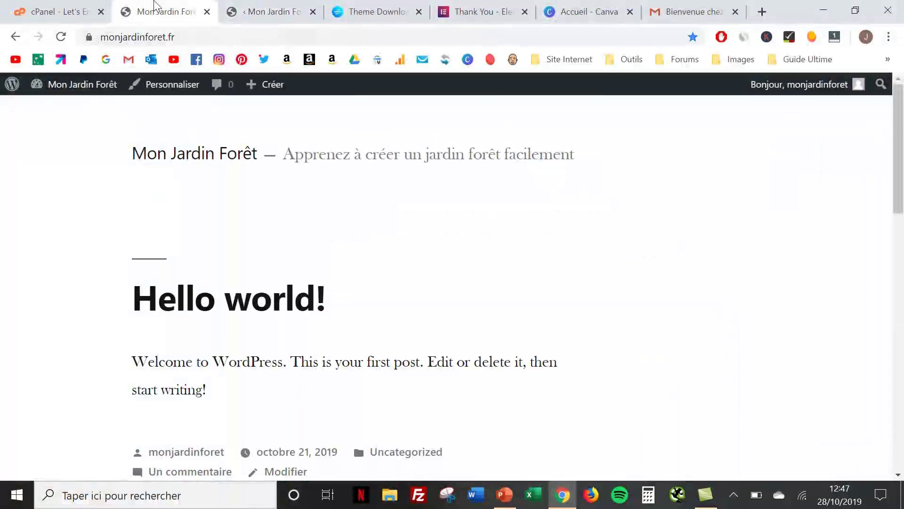
pyautogui.click(63, 36)
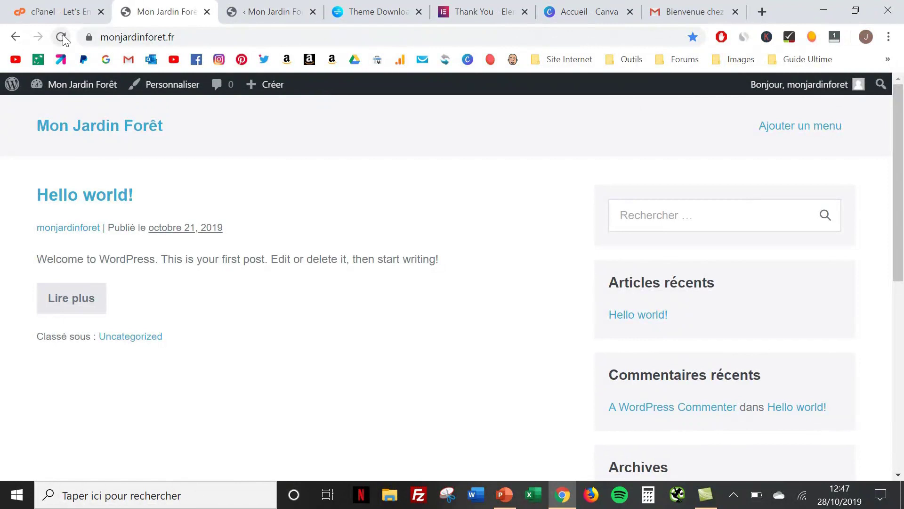
pyautogui.scroll(-8, 298, 353)
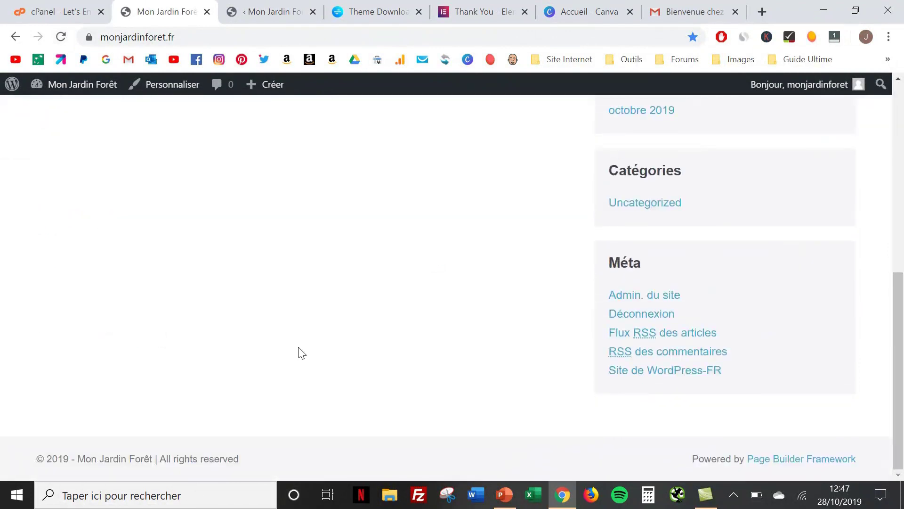
pyautogui.scroll(10, 302, 352)
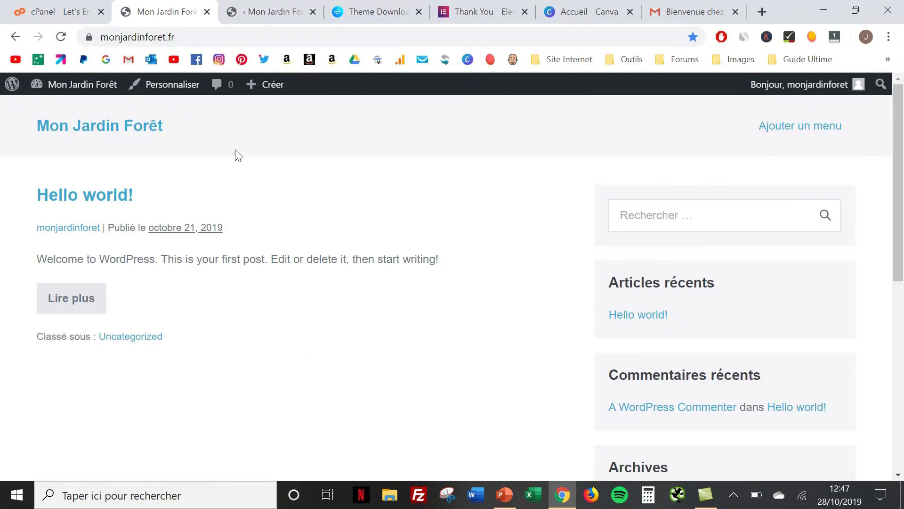
# Back in WordPress admin, create a new page via Pages > Ajouter
pyautogui.click(273, 11)
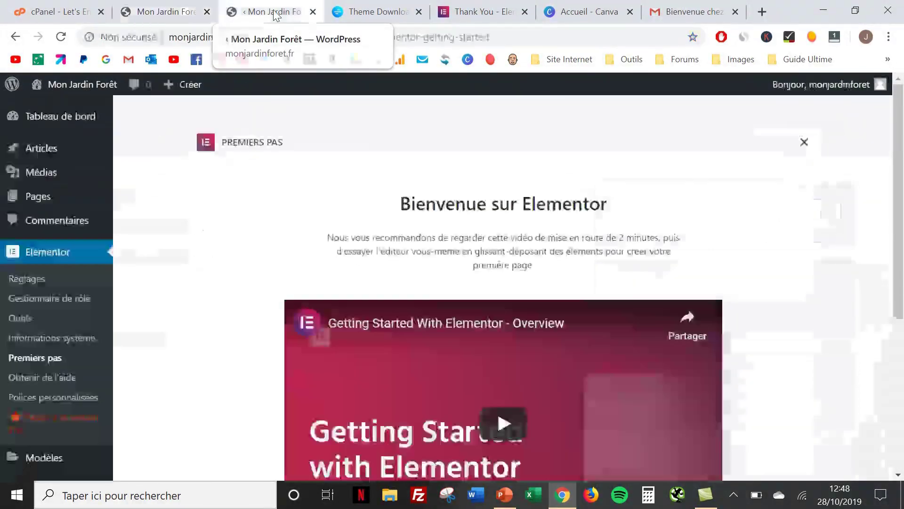
pyautogui.moveTo(38, 193)
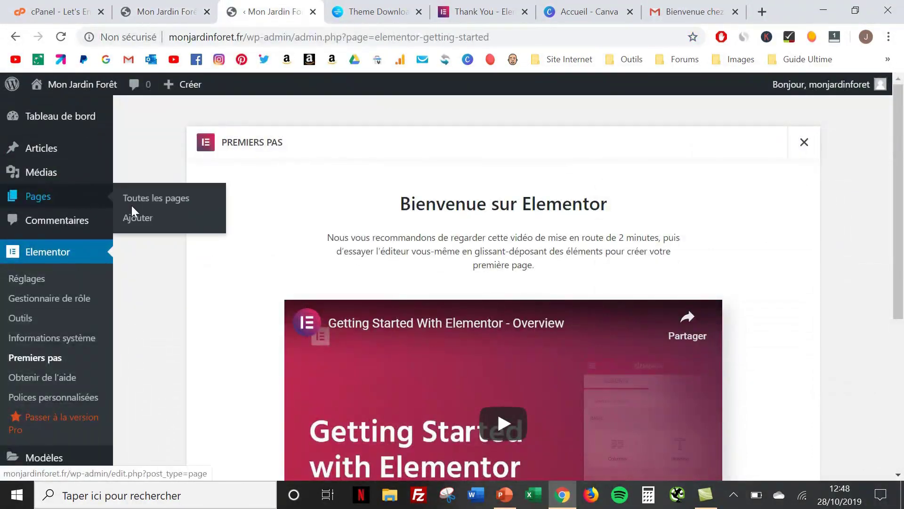
pyautogui.click(137, 217)
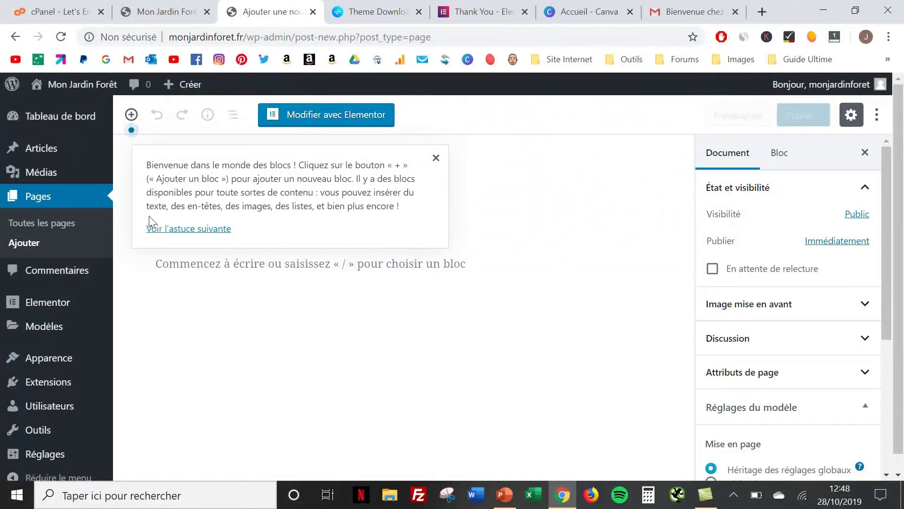
# Close the block editor welcome tip and switch the new page to Modifier avec Elementor
pyautogui.click(436, 158)
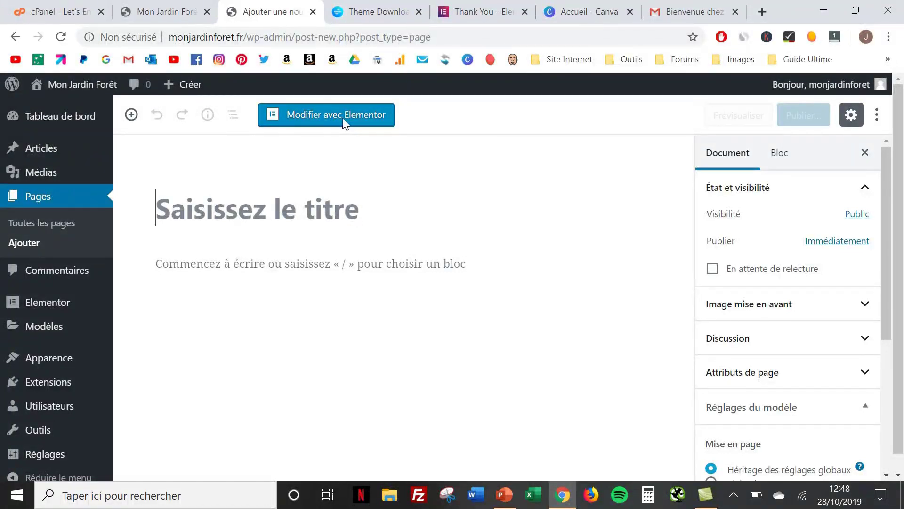
pyautogui.click(344, 118)
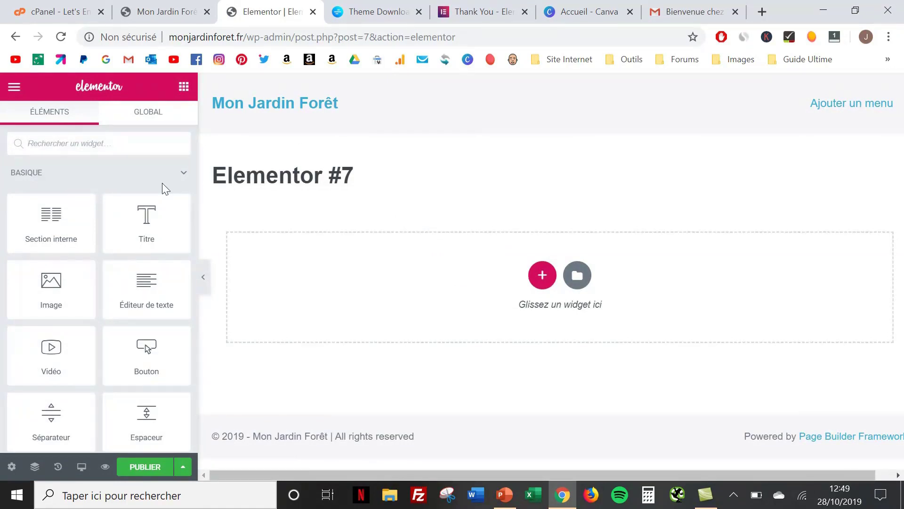
# Browse Elementor's widget panel, then open the Ajouter un modèle template library for the Elementor #7 page
pyautogui.scroll(-2, 78, 277)
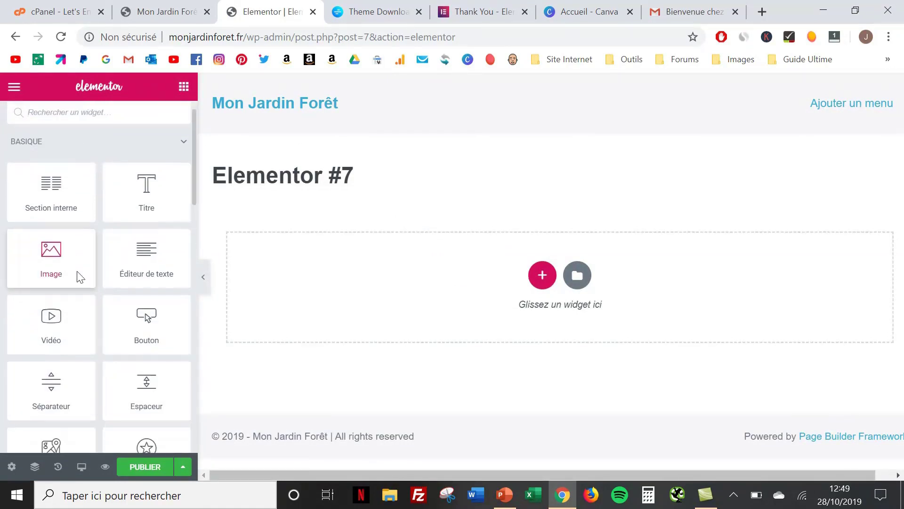
pyautogui.scroll(-8, 79, 277)
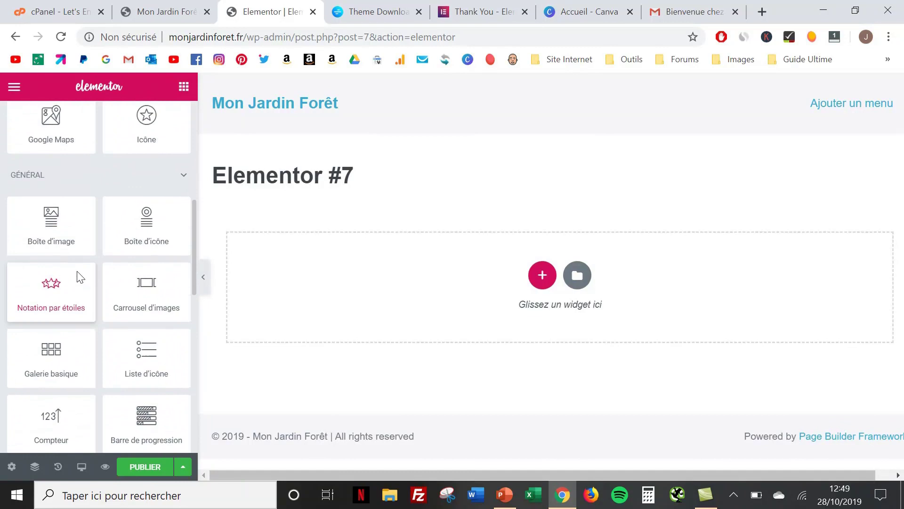
pyautogui.scroll(-8, 78, 277)
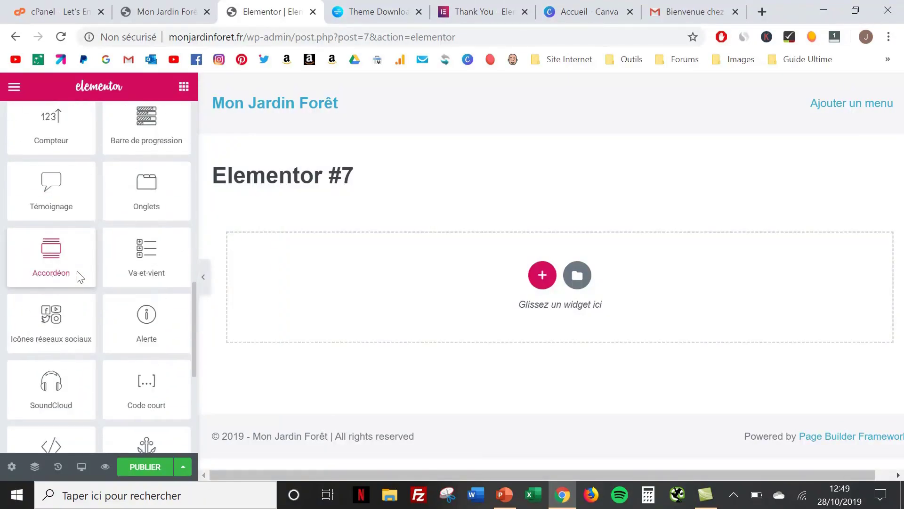
pyautogui.scroll(15, 79, 277)
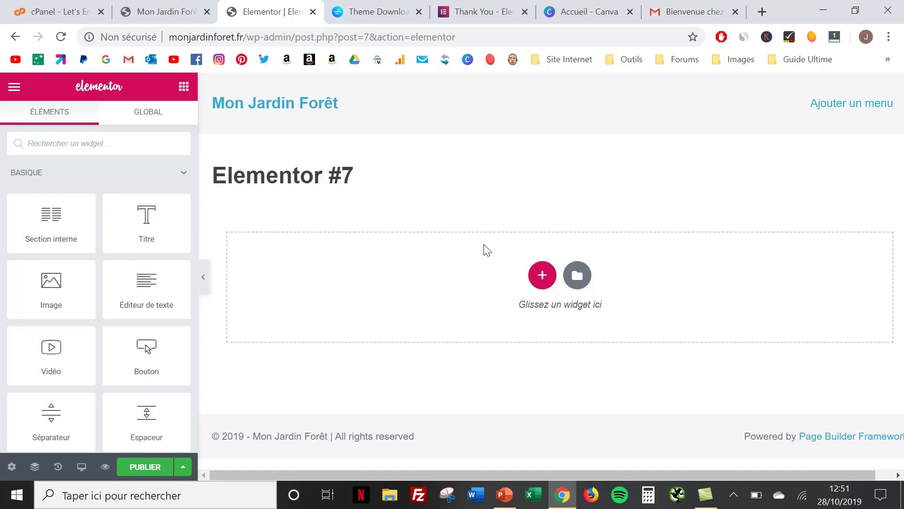
pyautogui.click(578, 276)
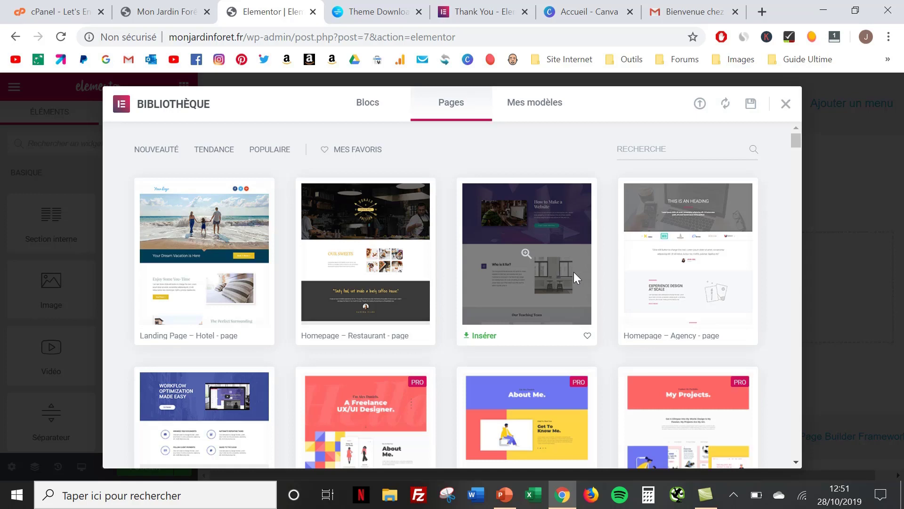
# Scroll through the library's Pages templates and preview the Portfolio – Home Page (Freelance UX/UI Designer) template
pyautogui.scroll(-7, 550, 268)
pyautogui.scroll(-10, 550, 267)
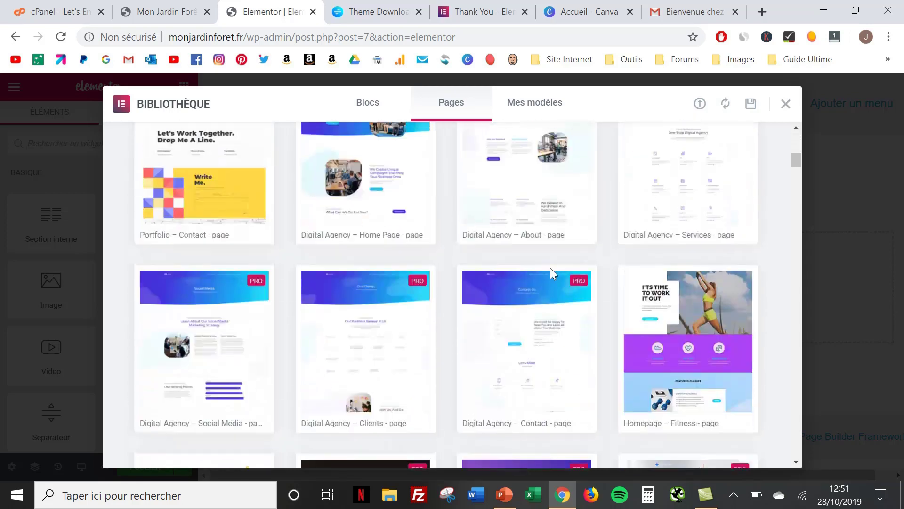
pyautogui.scroll(-15, 551, 273)
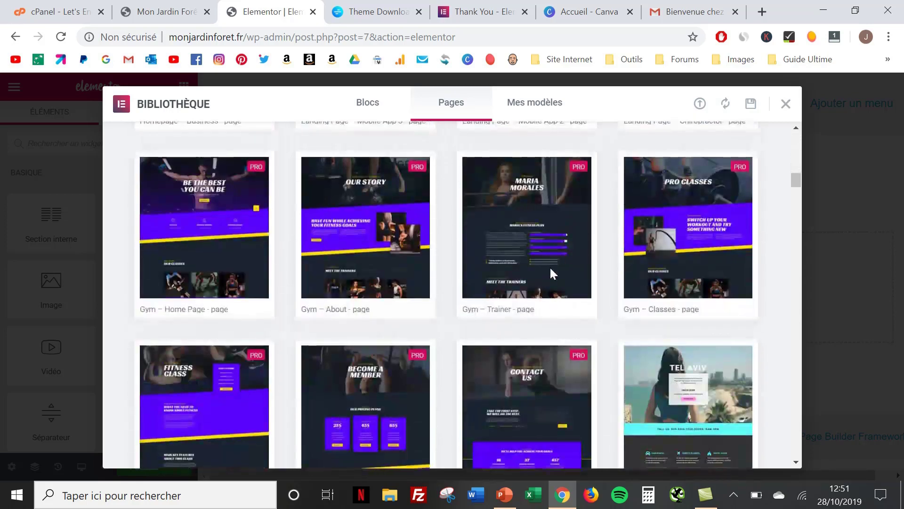
pyautogui.scroll(-15, 551, 272)
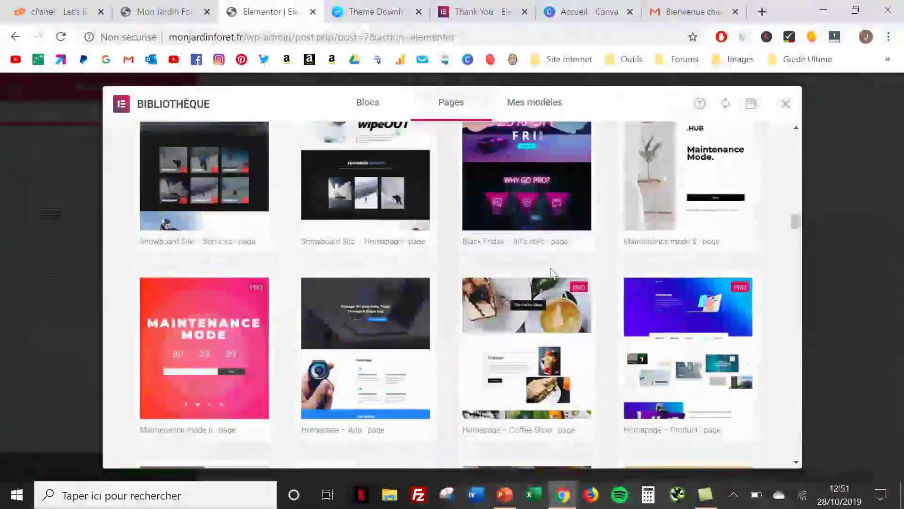
pyautogui.scroll(-15, 551, 266)
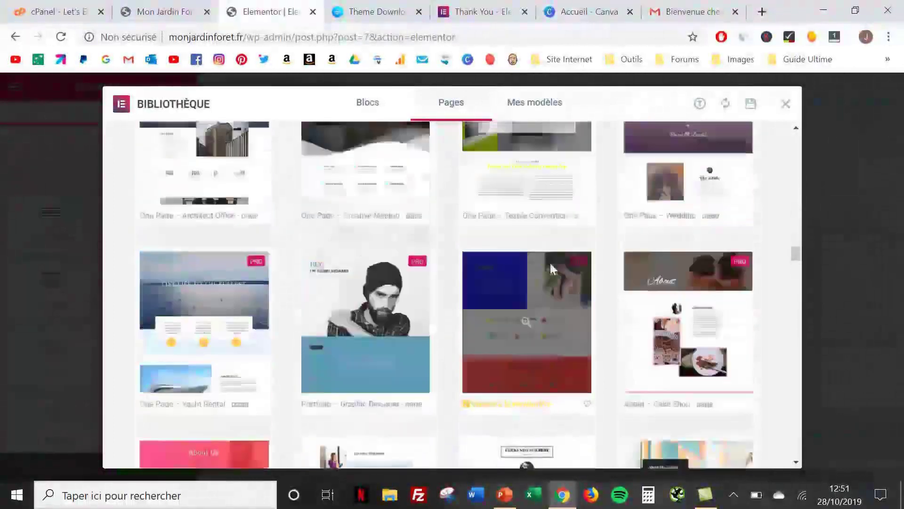
pyautogui.scroll(20, 552, 268)
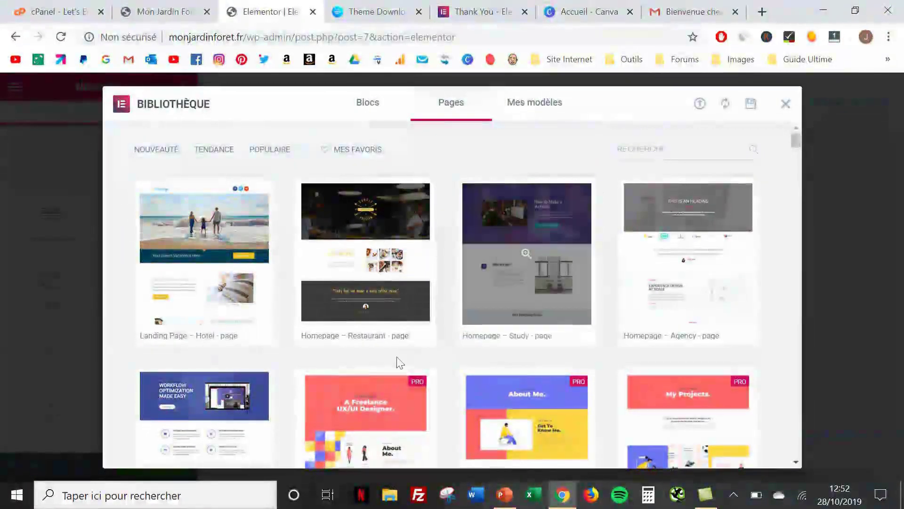
pyautogui.scroll(-2, 406, 330)
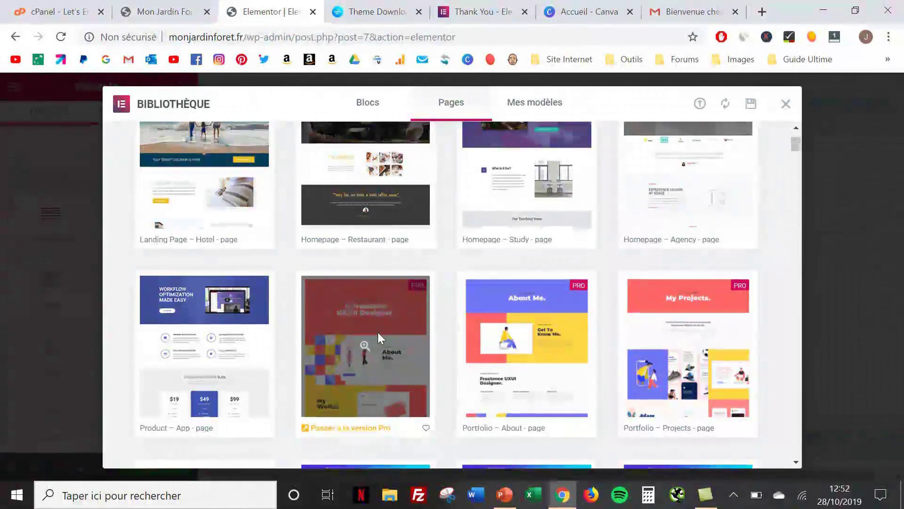
pyautogui.click(378, 332)
# Scroll the Pro portfolio preview, then go Retour à la bibliothèque to the Pages grid
pyautogui.scroll(-3, 378, 332)
pyautogui.scroll(-15, 378, 332)
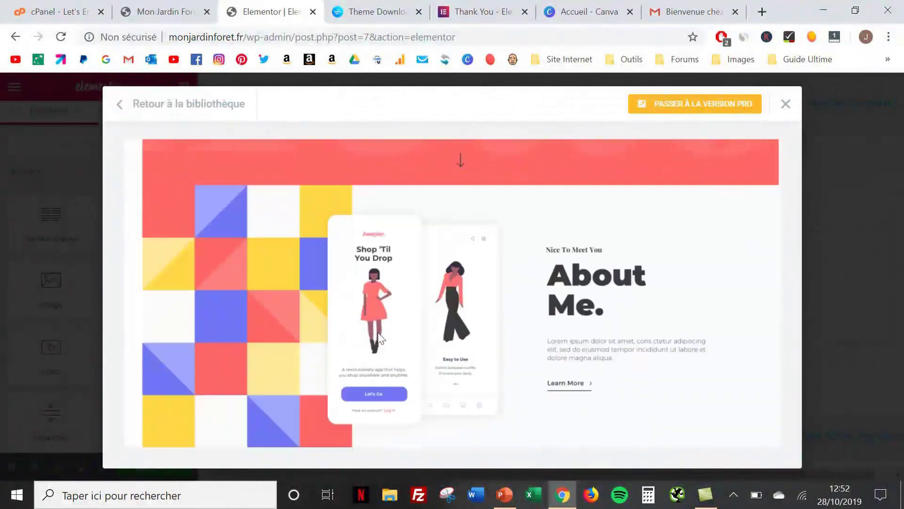
pyautogui.scroll(15, 378, 332)
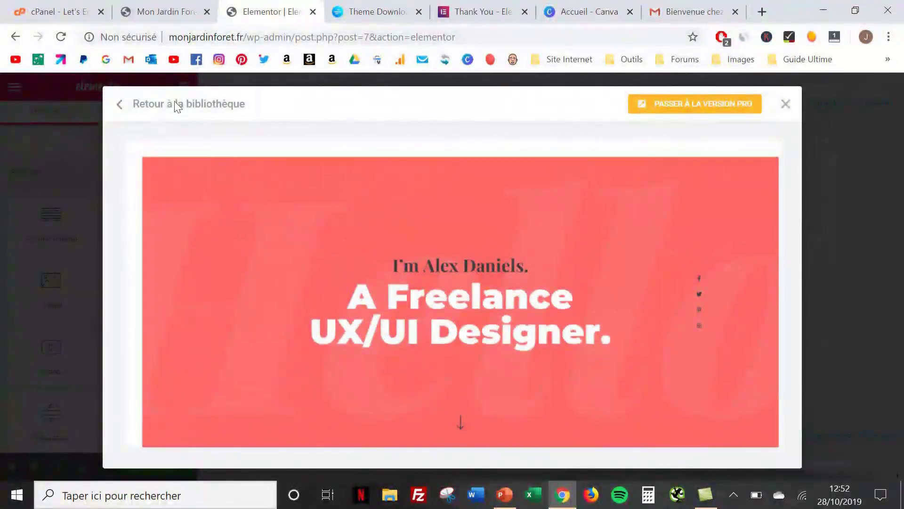
pyautogui.click(174, 103)
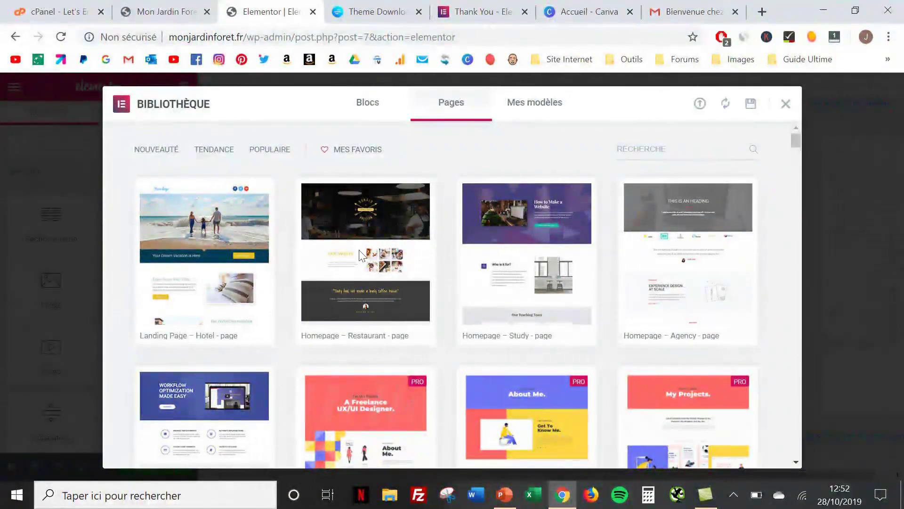
pyautogui.moveTo(327, 290)
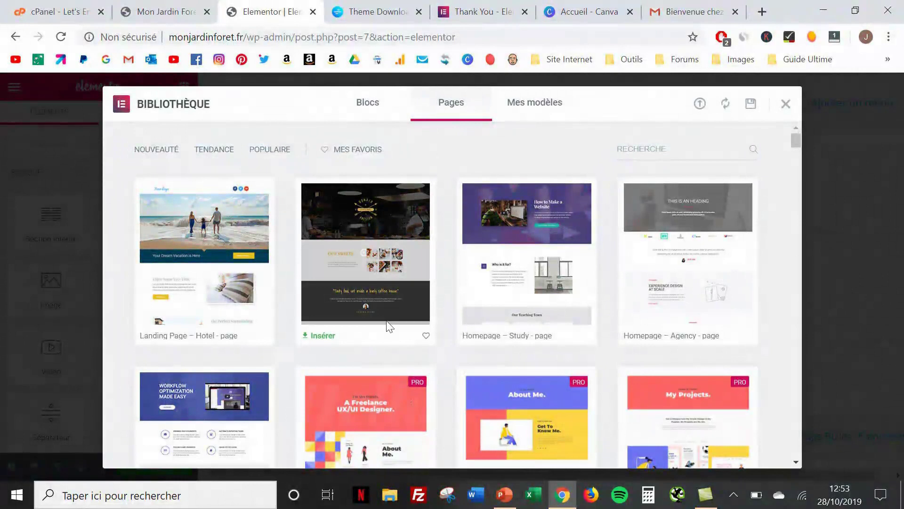
pyautogui.moveTo(501, 311)
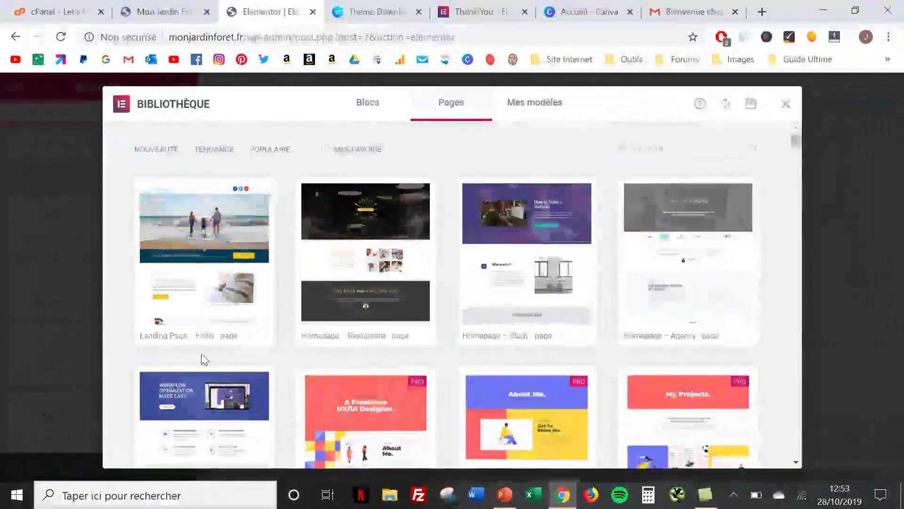
pyautogui.scroll(-3, 271, 359)
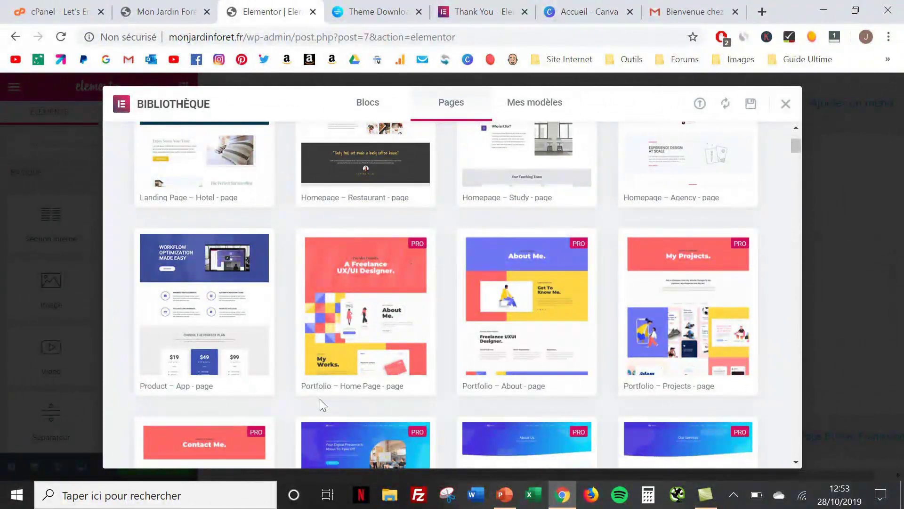
pyautogui.scroll(-2, 320, 399)
pyautogui.scroll(-2, 320, 399)
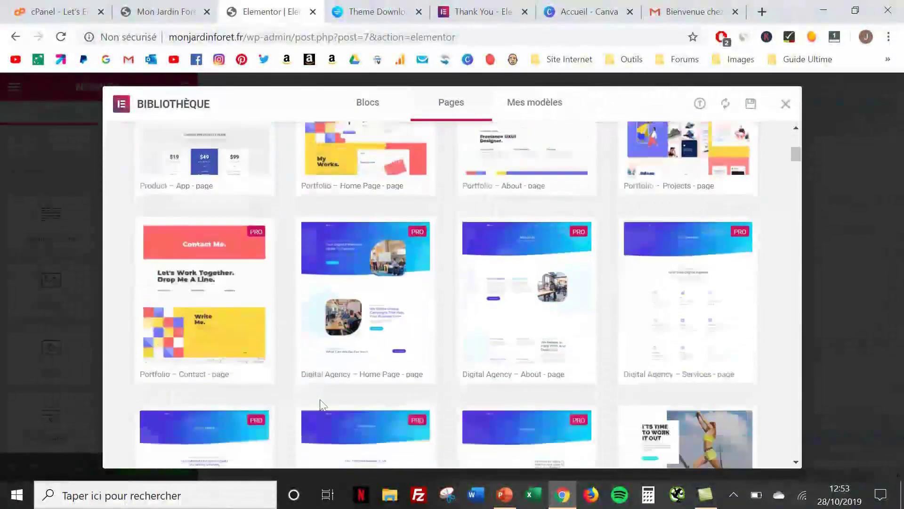
pyautogui.scroll(8, 302, 395)
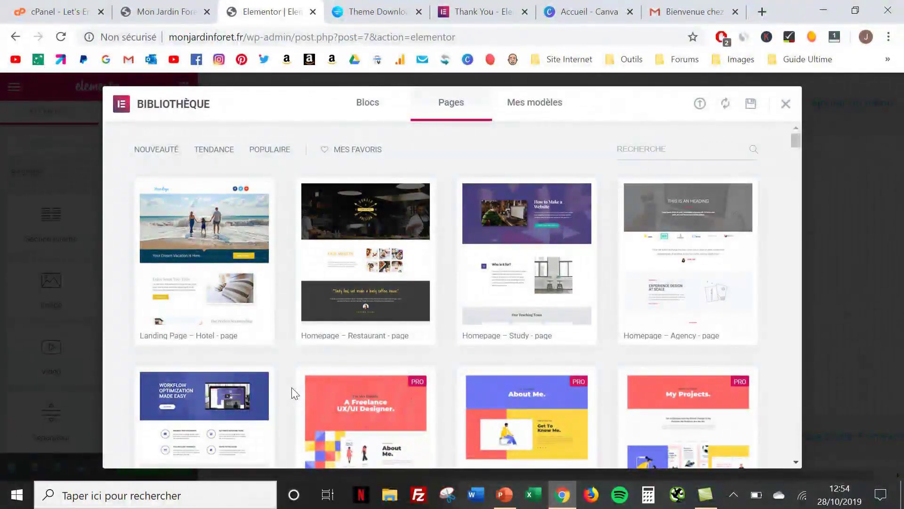
pyautogui.scroll(-10, 292, 387)
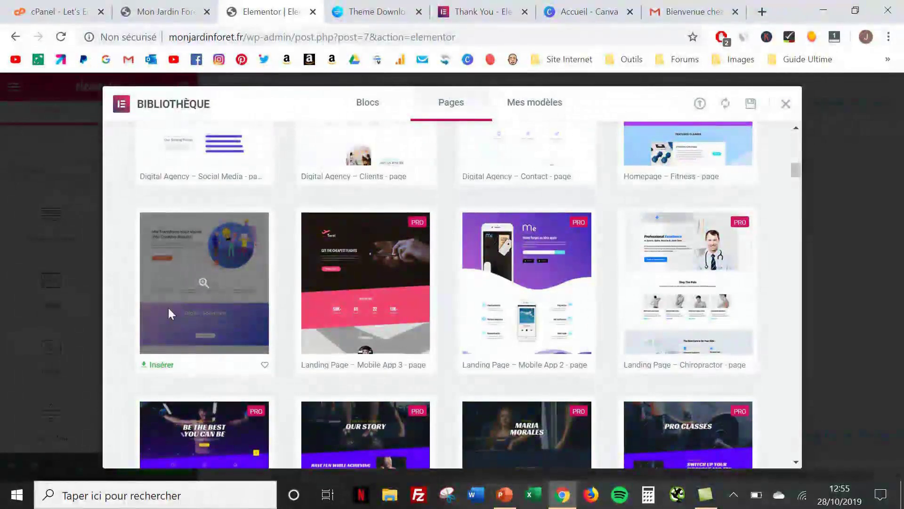
# Preview the free Homepage – Business template with its vision hero and Our Team section, then insert it
pyautogui.click(169, 313)
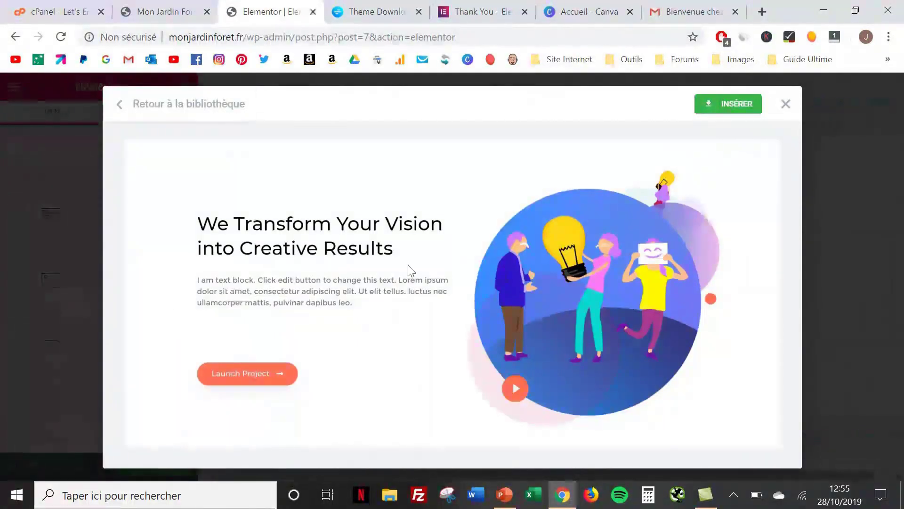
pyautogui.scroll(-3, 410, 270)
pyautogui.scroll(-14, 408, 265)
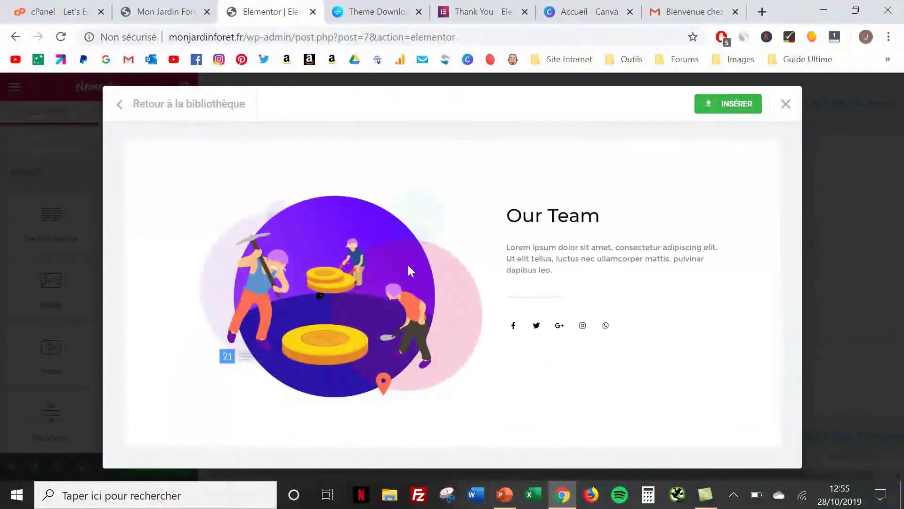
pyautogui.scroll(15, 408, 264)
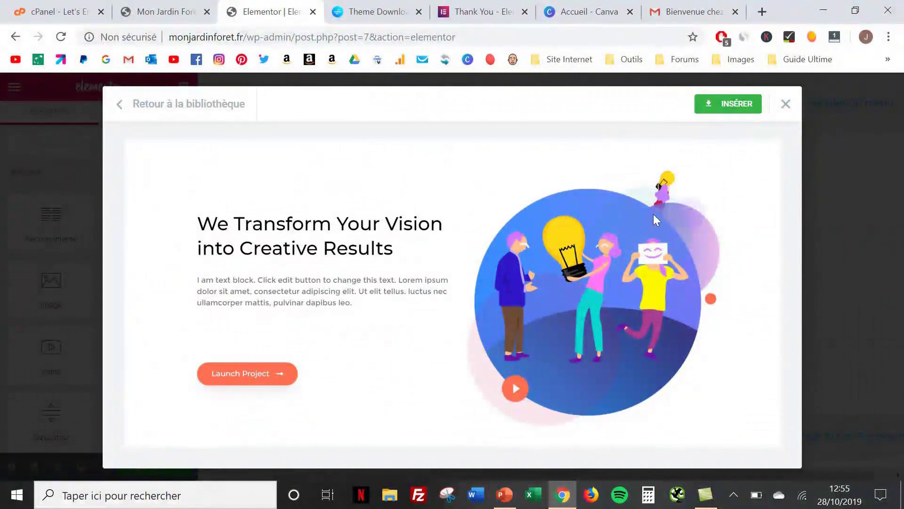
pyautogui.click(720, 98)
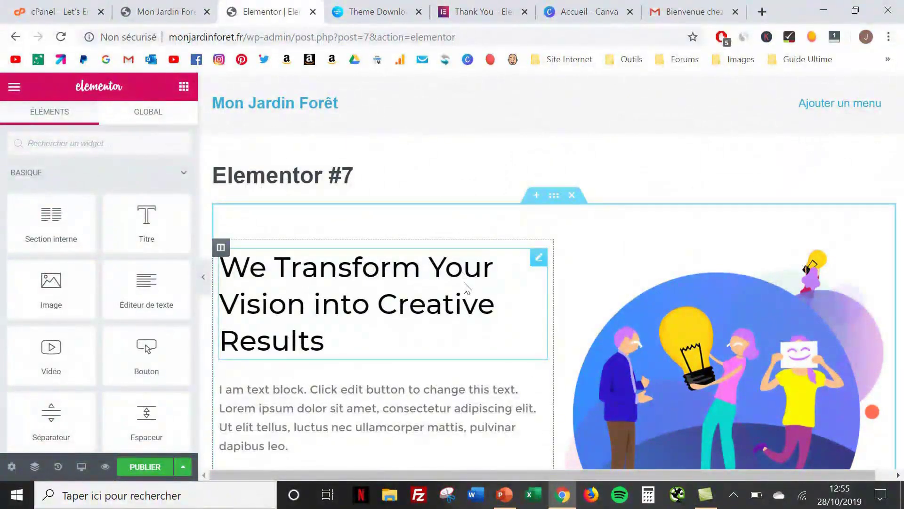
# Scroll through the inserted hero, Digital Solutions banner, 18/1,833/109 counters and Our Team sections
pyautogui.scroll(-4, 466, 287)
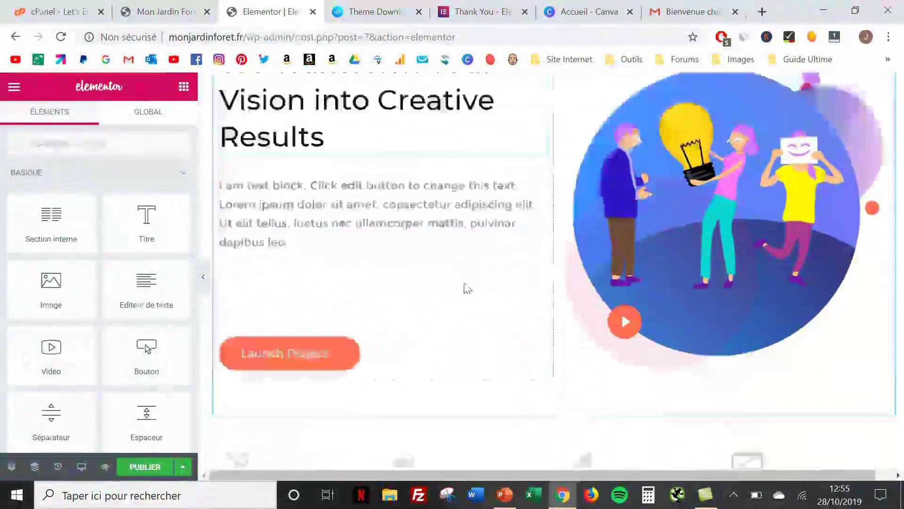
pyautogui.scroll(-8, 468, 288)
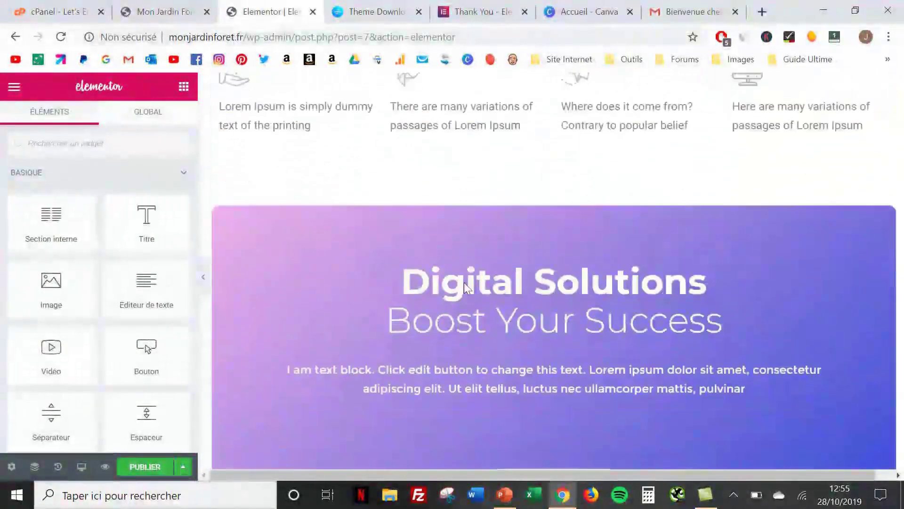
pyautogui.scroll(-8, 465, 282)
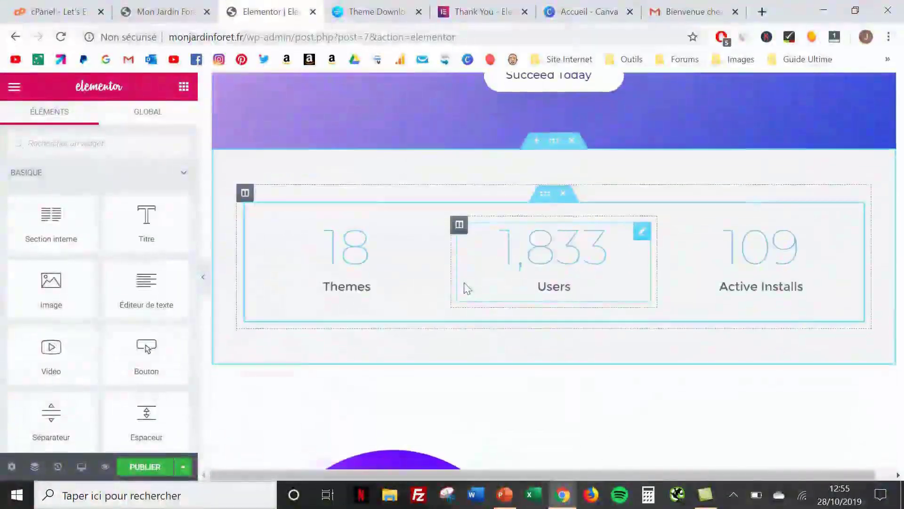
pyautogui.scroll(-6, 466, 302)
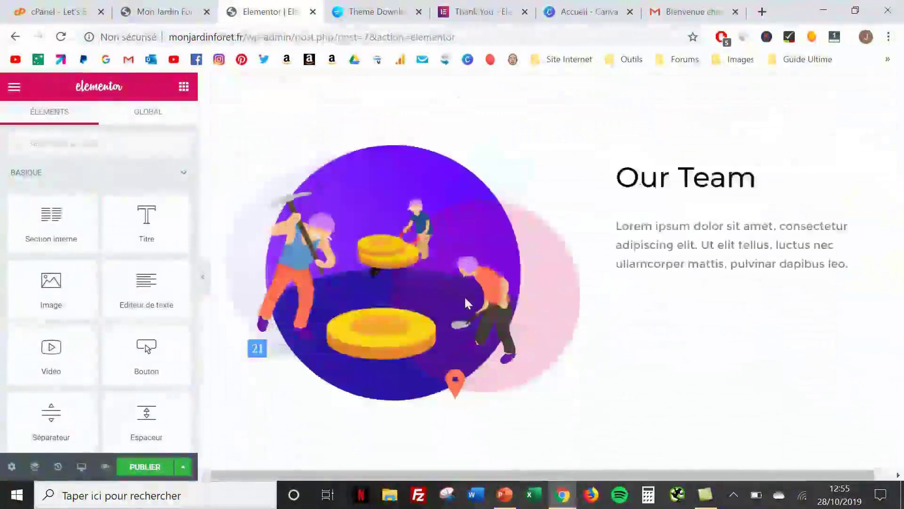
pyautogui.scroll(-6, 465, 296)
pyautogui.scroll(9, 463, 306)
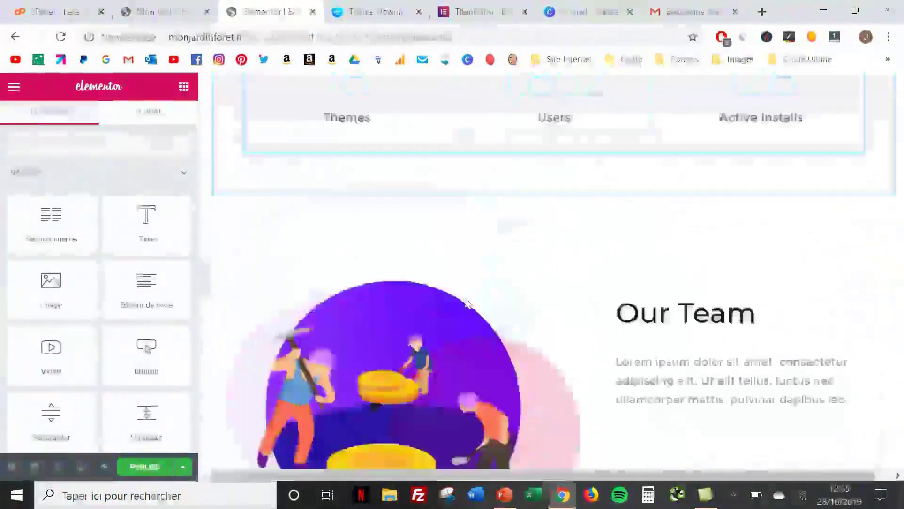
pyautogui.scroll(4, 466, 302)
pyautogui.scroll(-11, 466, 302)
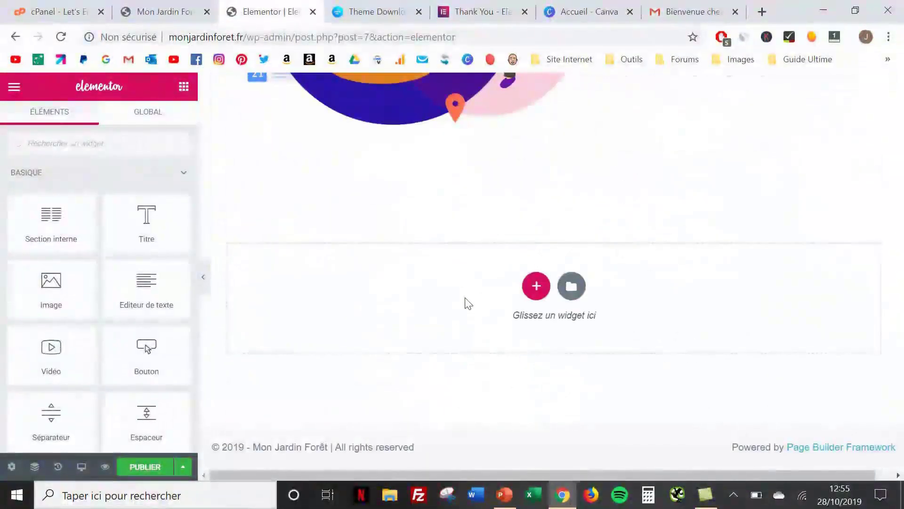
pyautogui.scroll(15, 467, 303)
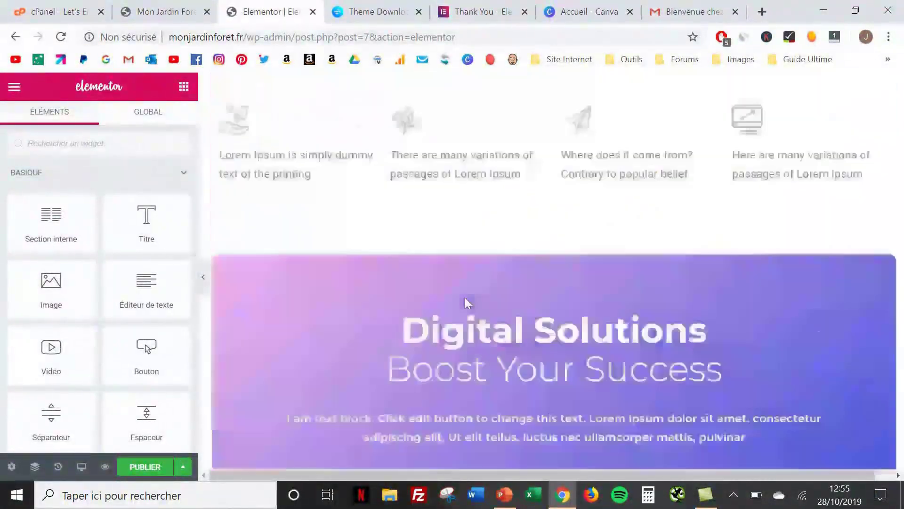
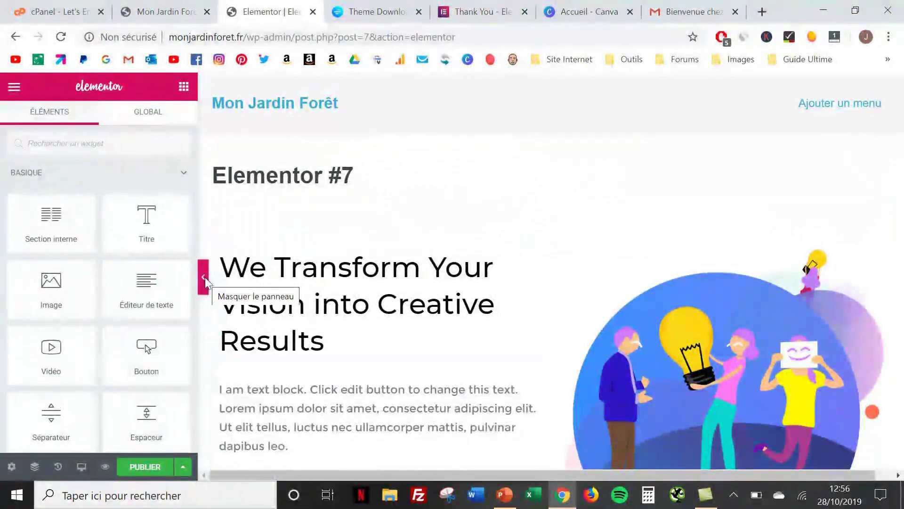
# Hide the editing panel to look over the full page, then restore it
pyautogui.click(203, 277)
pyautogui.scroll(-9, 205, 283)
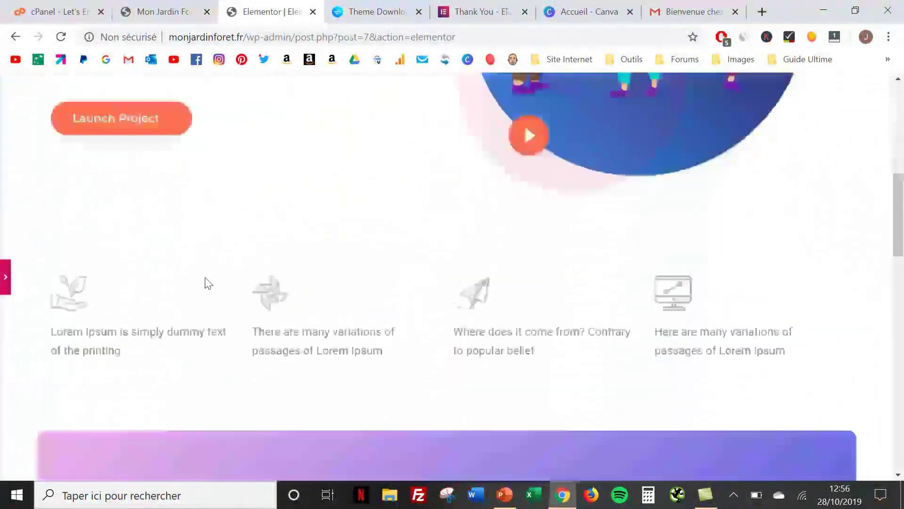
pyautogui.scroll(-5, 205, 279)
pyautogui.scroll(15, 206, 279)
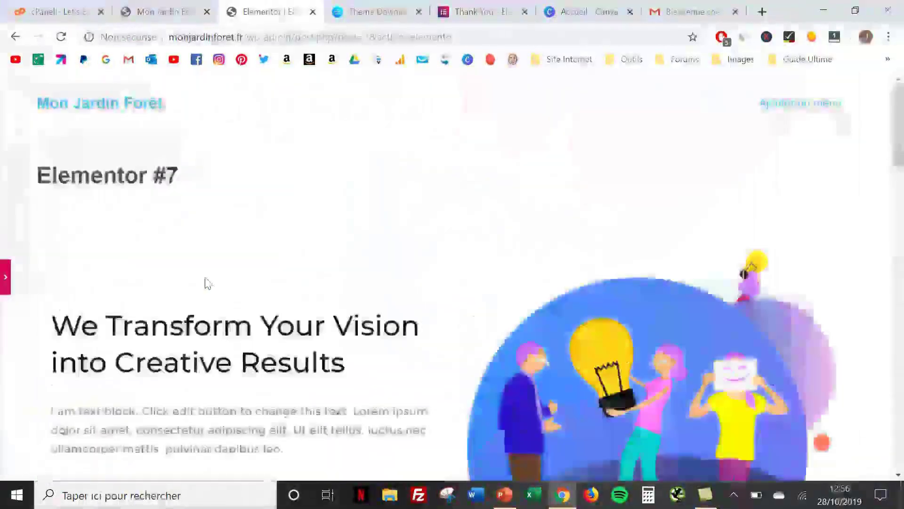
pyautogui.click(7, 277)
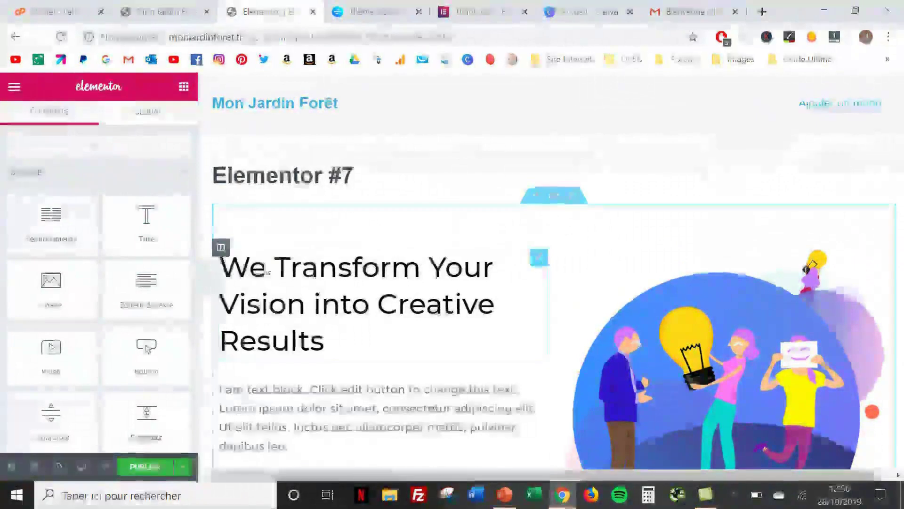
# Retitle the hero heading 'Créer votre jardin Forêt' and publish the page
pyautogui.click(327, 347)
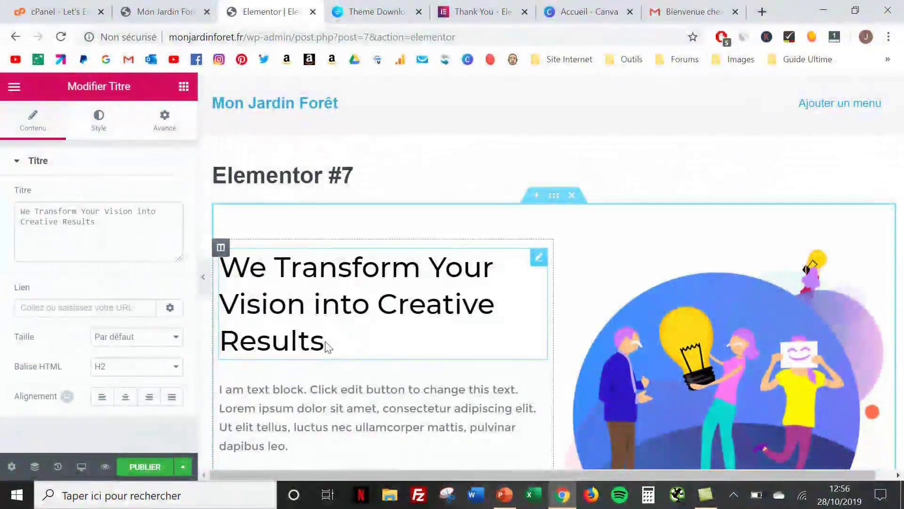
pyautogui.press('BackSpace')
pyautogui.press('BackSpace')
pyautogui.press('BackSpace')
pyautogui.press('BackSpace')
pyautogui.press('BackSpace')
pyautogui.press('BackSpace')
pyautogui.press('BackSpace')
pyautogui.press('BackSpace')
pyautogui.press('BackSpace')
pyautogui.press('BackSpace')
pyautogui.press('BackSpace')
pyautogui.press('BackSpace')
pyautogui.press('BackSpace')
pyautogui.press('BackSpace')
pyautogui.press('BackSpace')
pyautogui.press('BackSpace')
pyautogui.press('BackSpace')
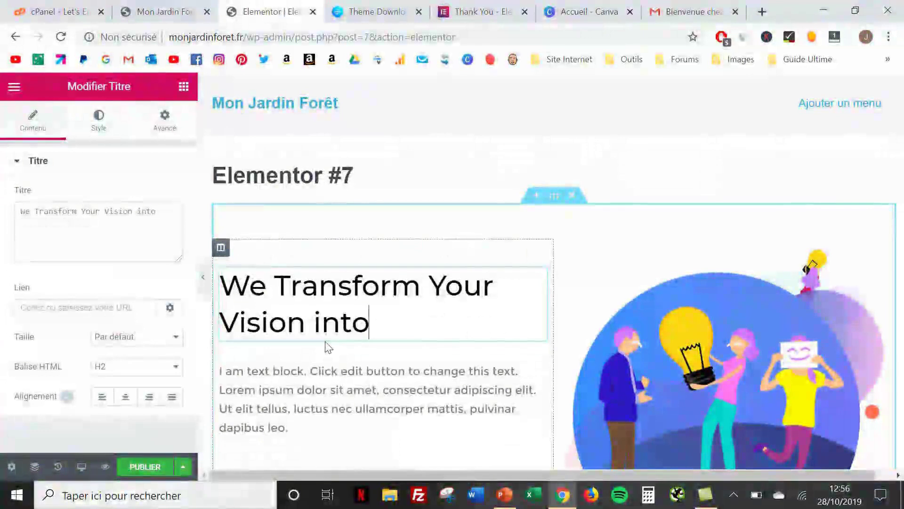
pyautogui.press('BackSpace')
pyautogui.press('BackSpace')
pyautogui.press('BackSpace')
pyautogui.press('BackSpace')
pyautogui.press('BackSpace')
pyautogui.press('BackSpace')
pyautogui.press('BackSpace')
pyautogui.press('BackSpace')
pyautogui.press('BackSpace')
pyautogui.press('BackSpace')
pyautogui.press('BackSpace')
pyautogui.press('BackSpace')
pyautogui.press('BackSpace')
pyautogui.press('BackSpace')
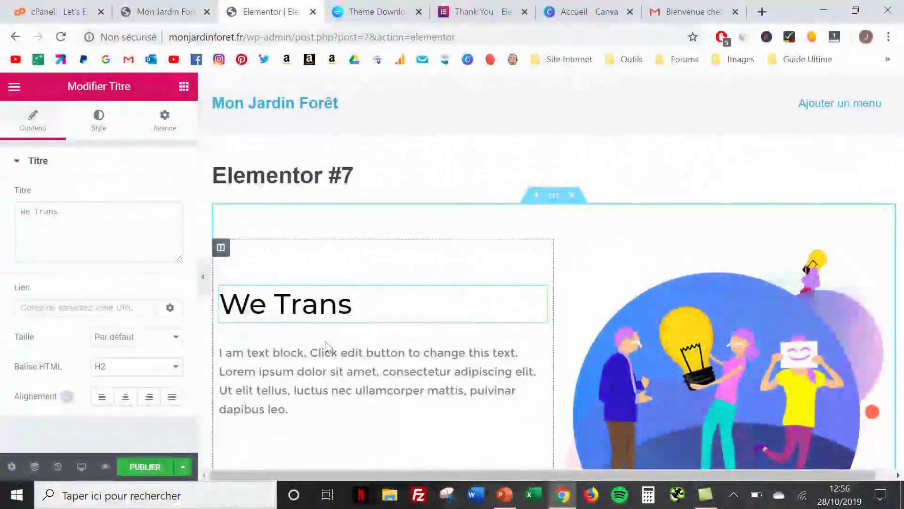
pyautogui.press('BackSpace')
pyautogui.press('BackSpace')
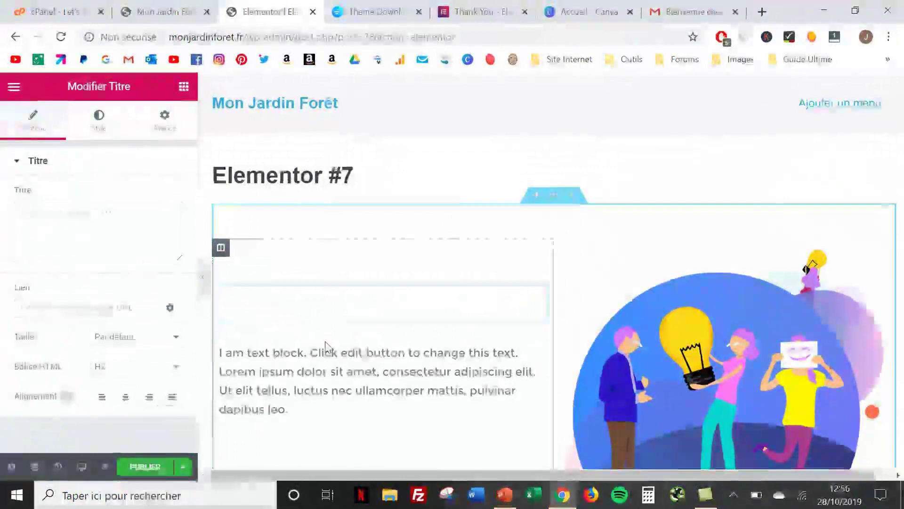
pyautogui.write('Crée')
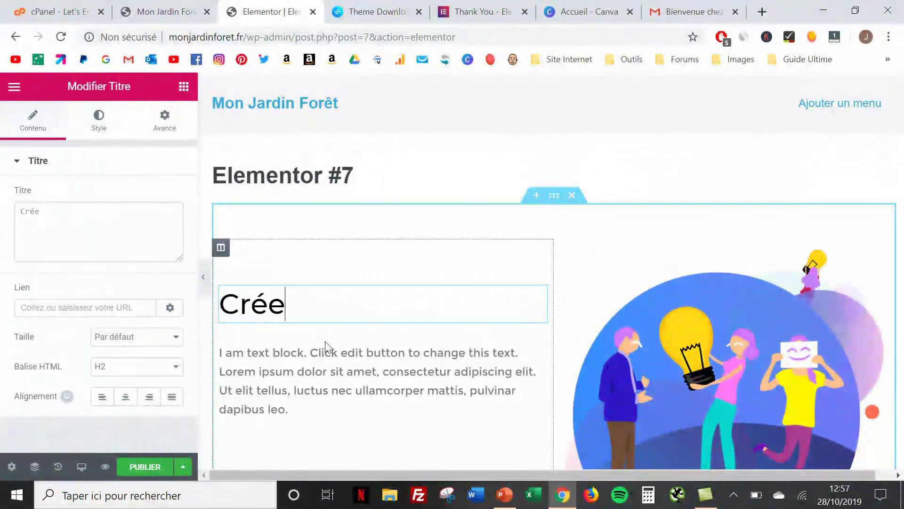
pyautogui.write('r votre ')
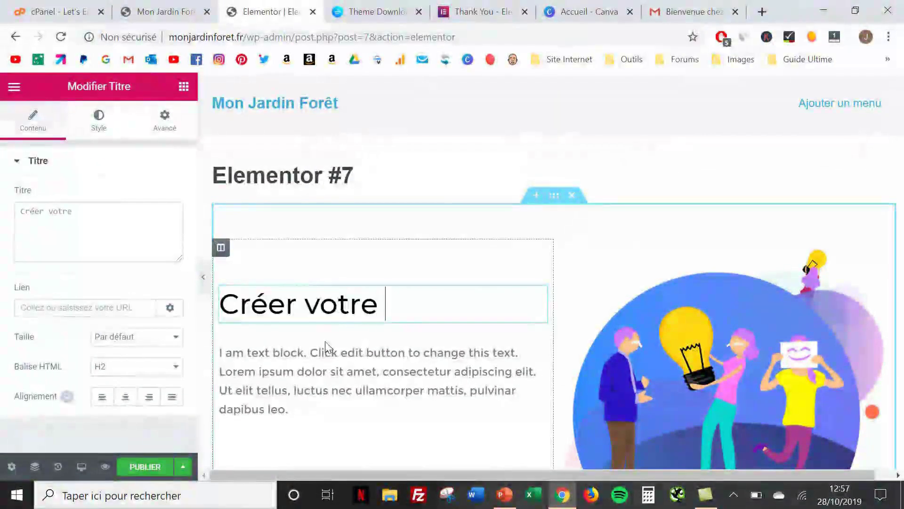
pyautogui.write('j')
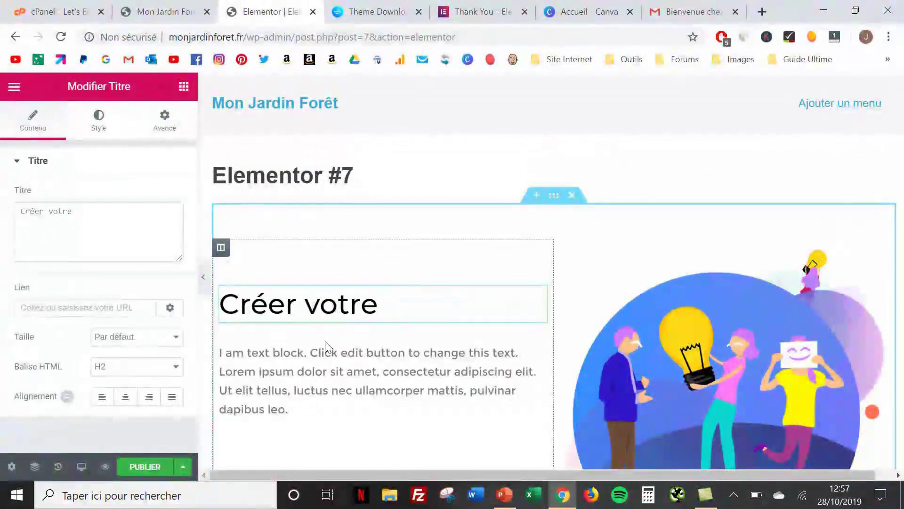
pyautogui.write('ardin F')
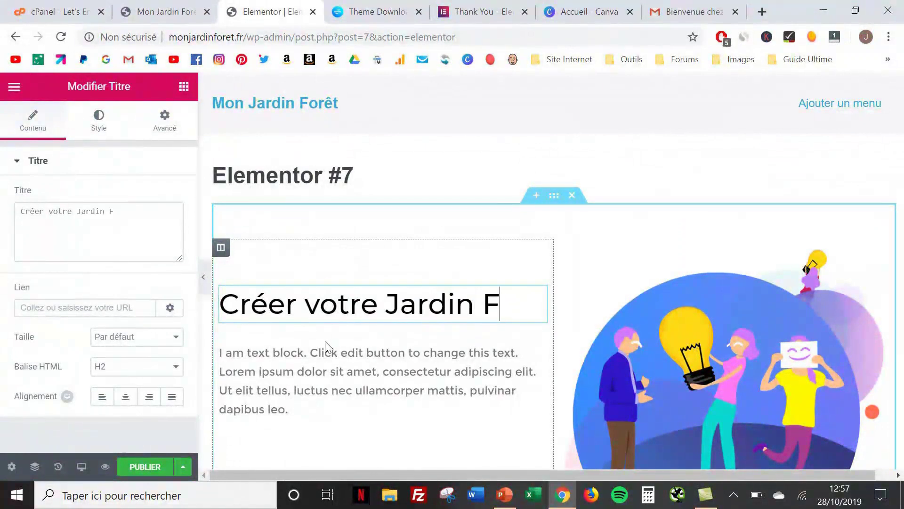
pyautogui.write('orêt')
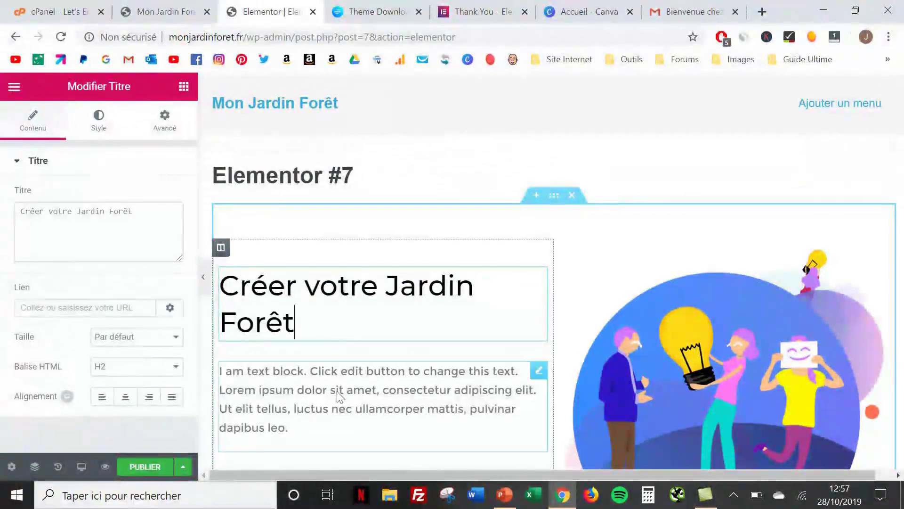
pyautogui.click(338, 397)
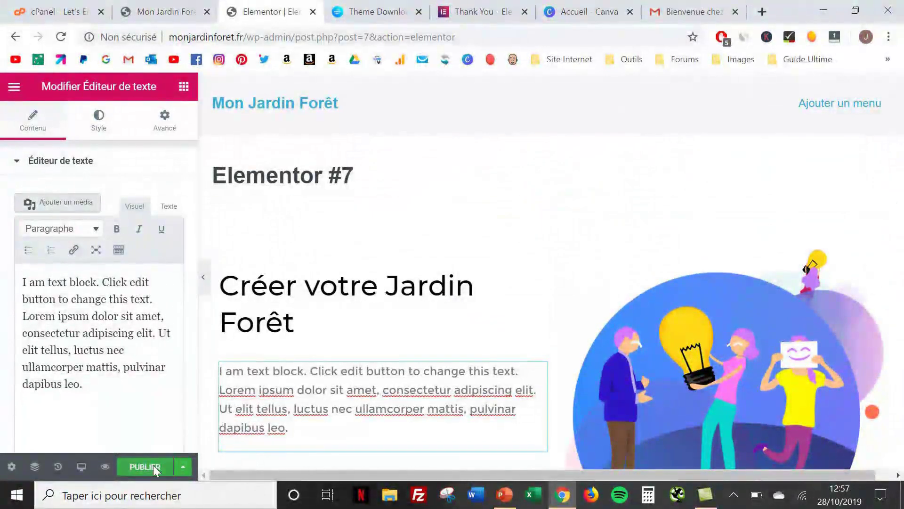
pyautogui.click(145, 467)
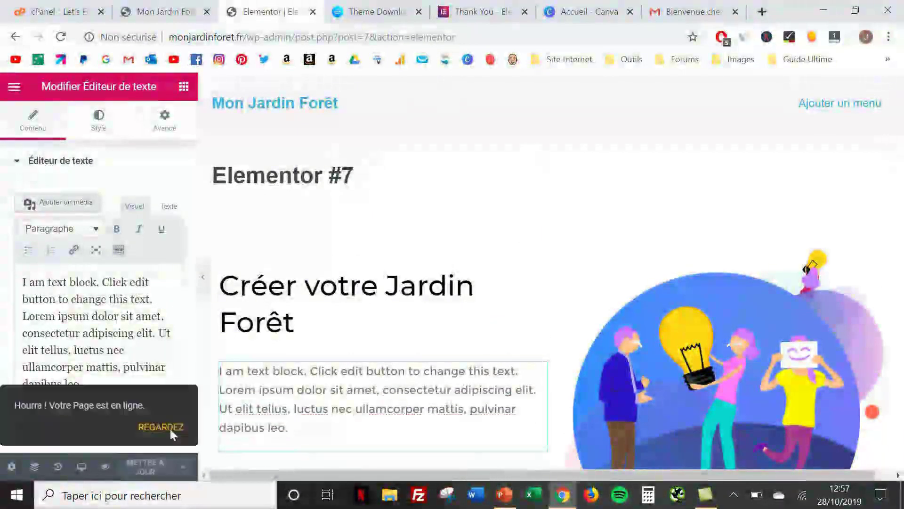
# Append 'bh' to the end of the paragraph and update the page
pyautogui.click(306, 435)
pyautogui.write('bhqqq')
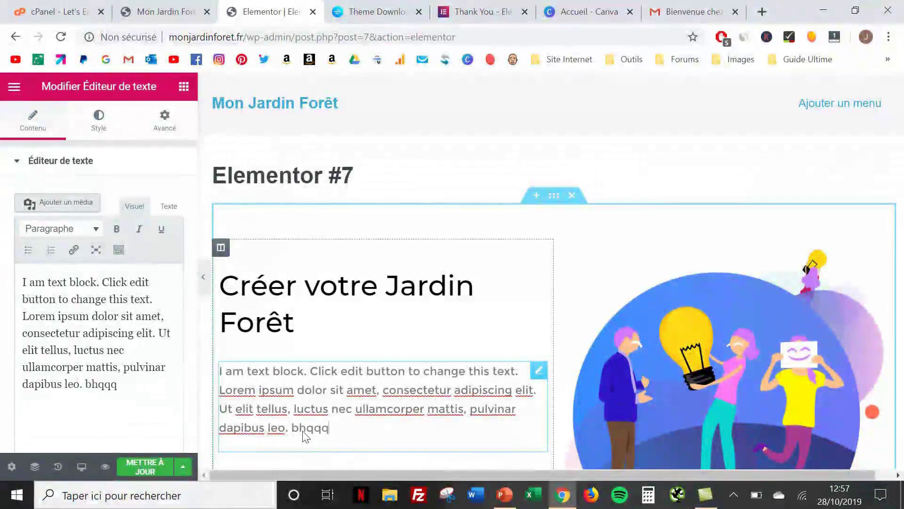
pyautogui.click(146, 464)
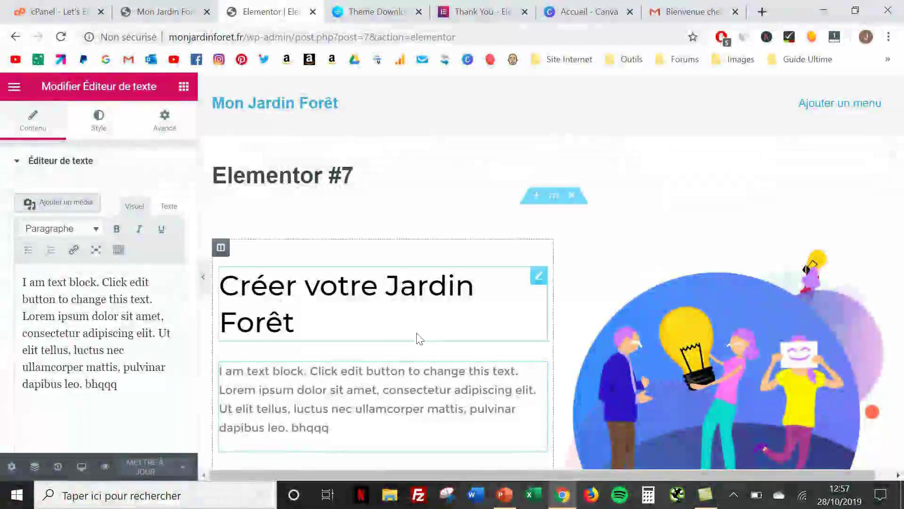
pyautogui.scroll(-2, 418, 337)
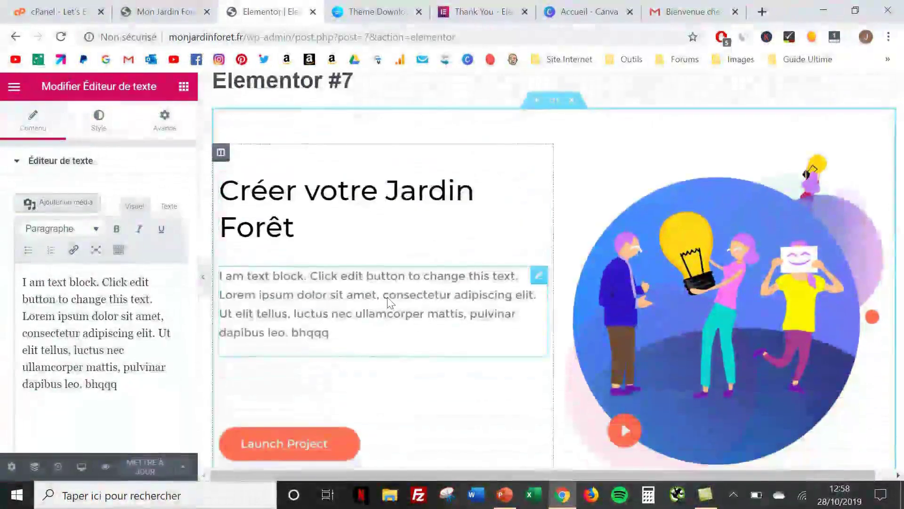
# Swap the hero illustration for the uploaded swing-918942_1280 sunset photo and update the page
pyautogui.click(728, 278)
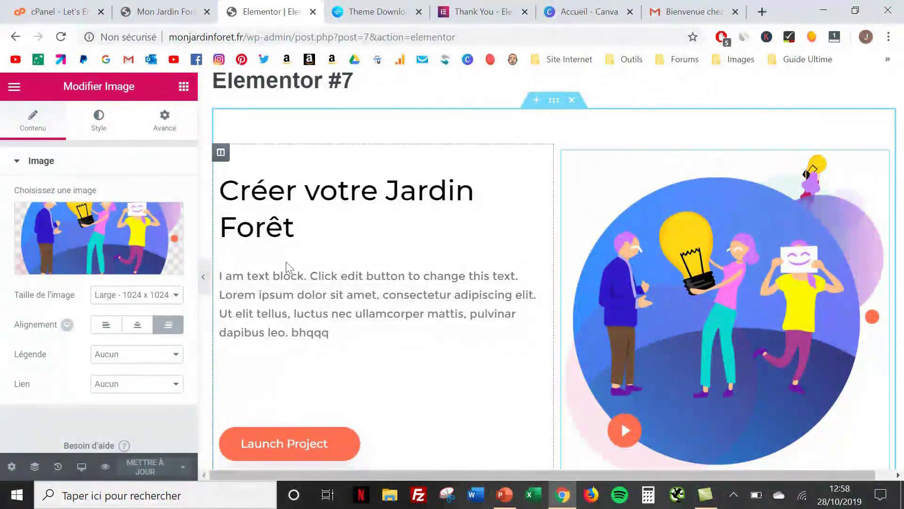
pyautogui.moveTo(80, 230)
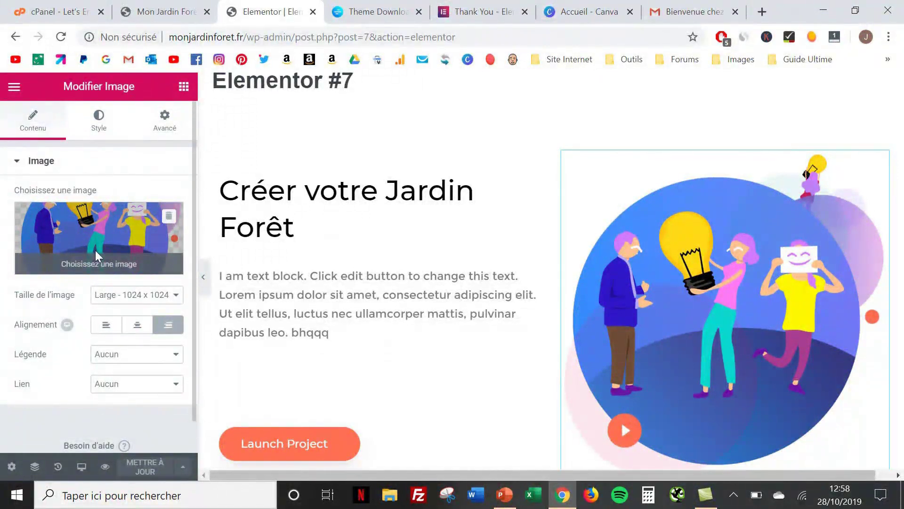
pyautogui.click(96, 250)
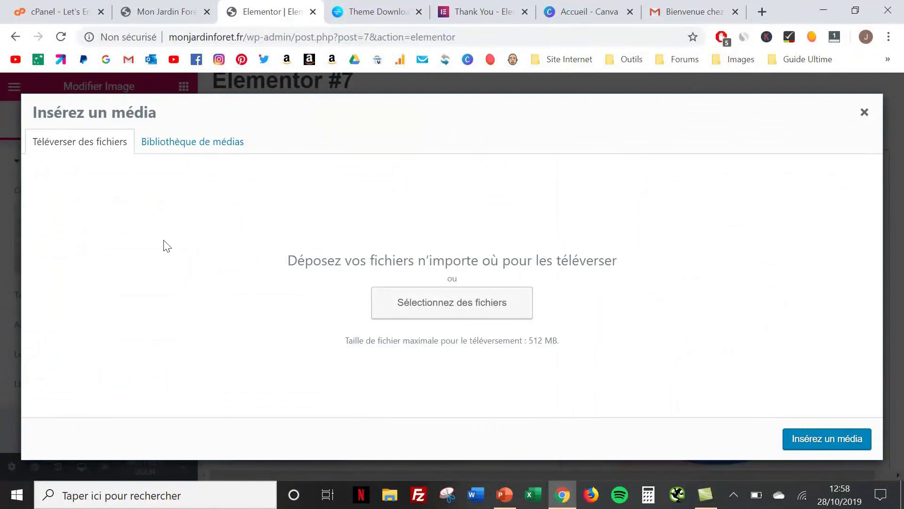
pyautogui.click(408, 306)
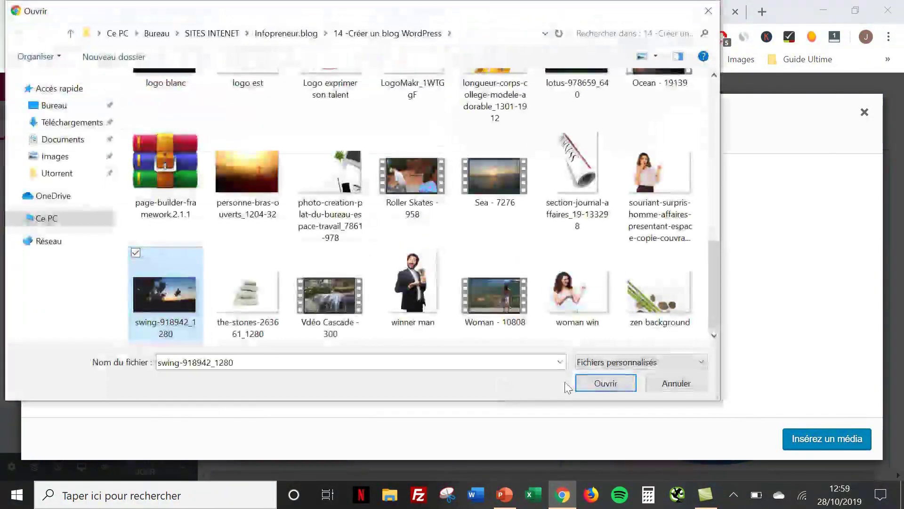
pyautogui.click(592, 383)
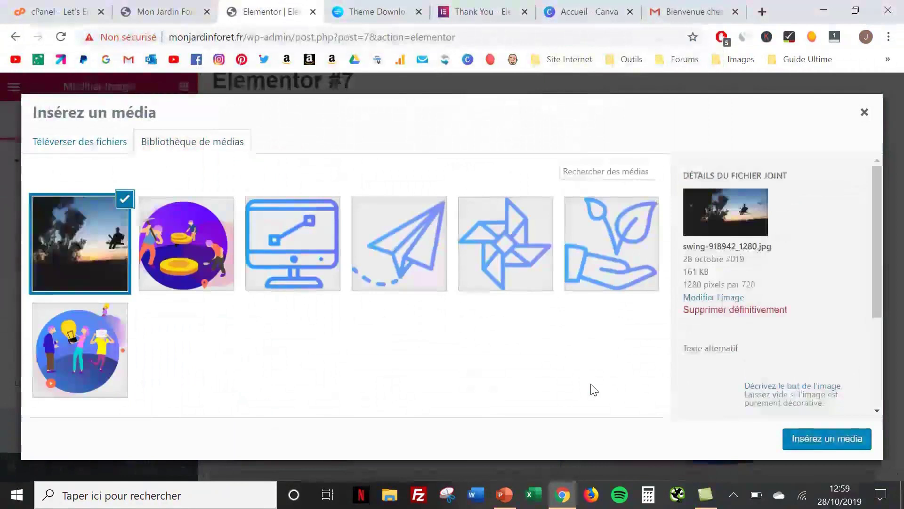
pyautogui.click(802, 438)
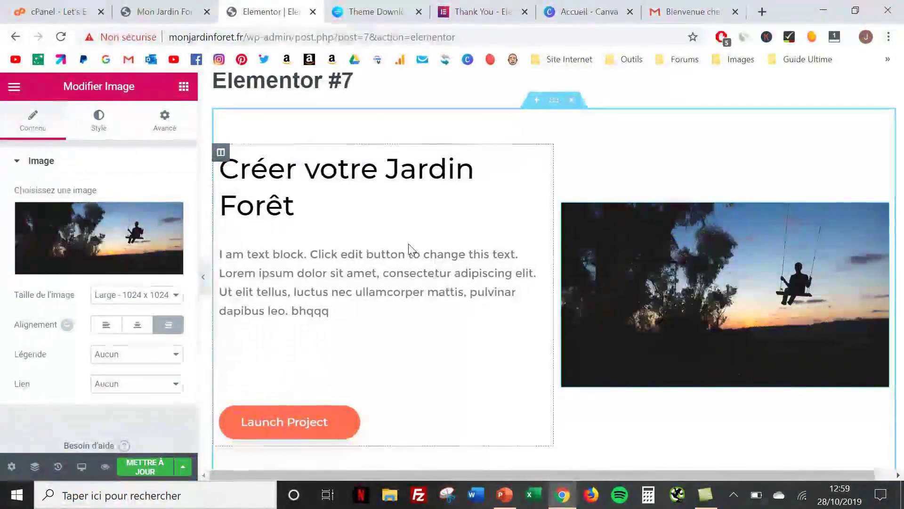
pyautogui.click(142, 468)
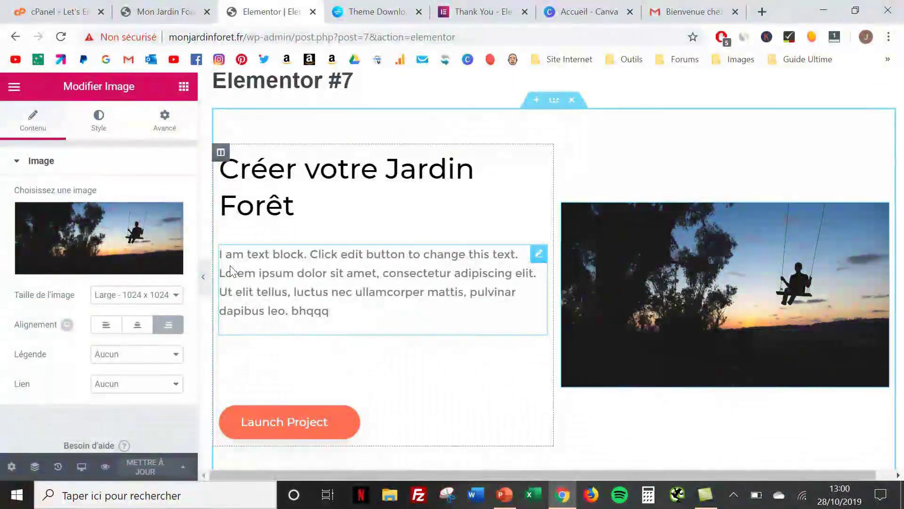
# Open the Freepik website in a new browser tab via a 'freeepik' web search
pyautogui.click(764, 10)
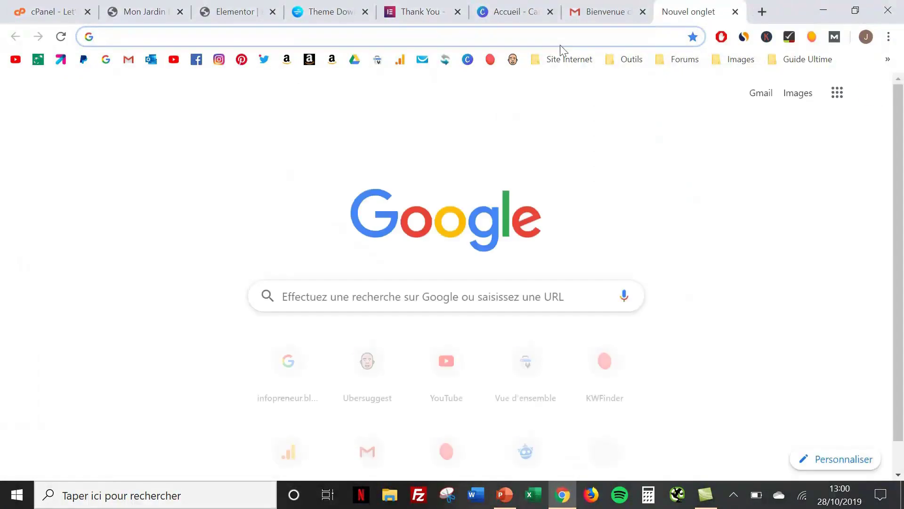
pyautogui.write('freee')
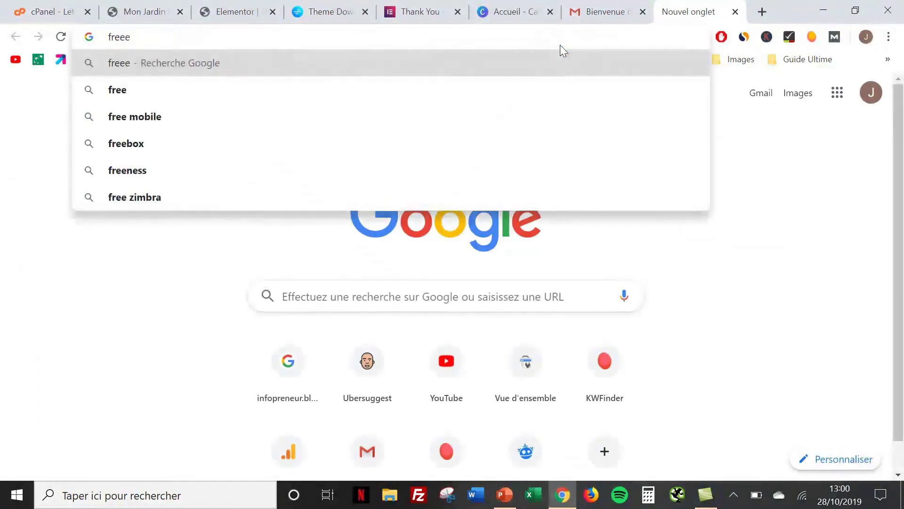
pyautogui.write('pik')
pyautogui.press('Return')
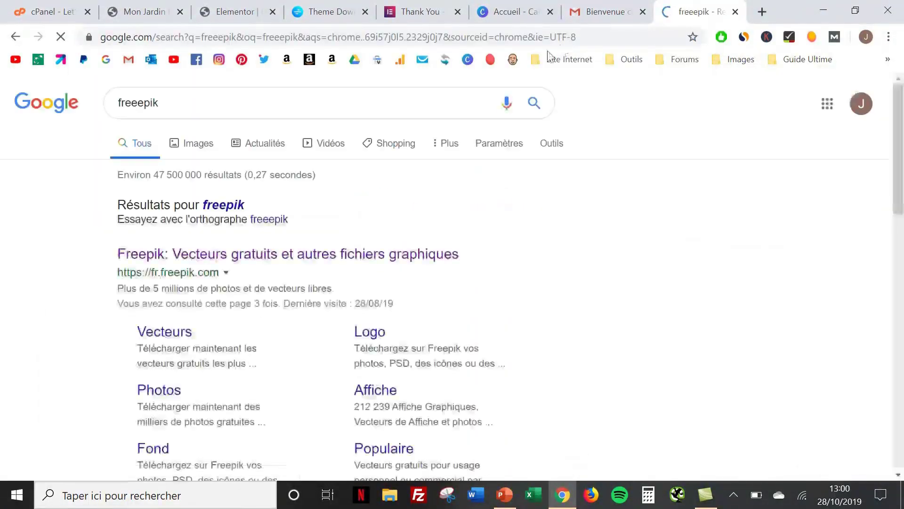
pyautogui.click(179, 257)
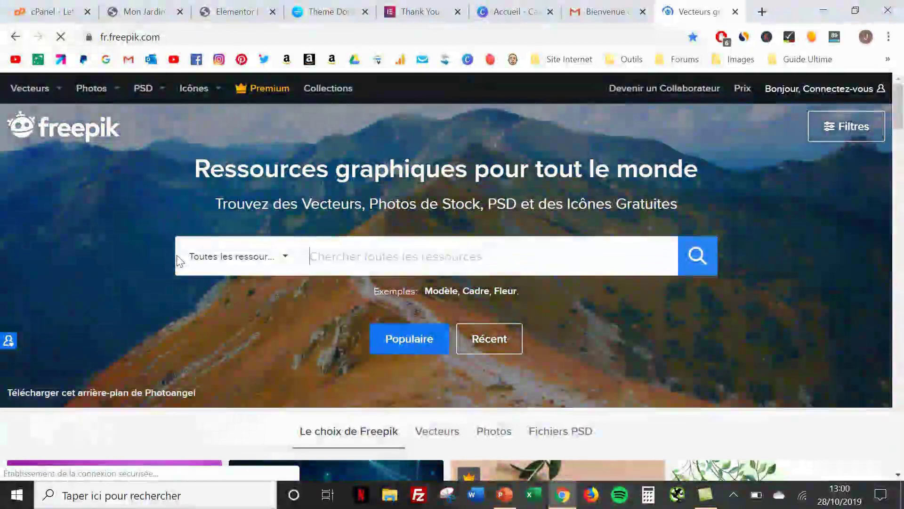
pyautogui.scroll(-2, 395, 279)
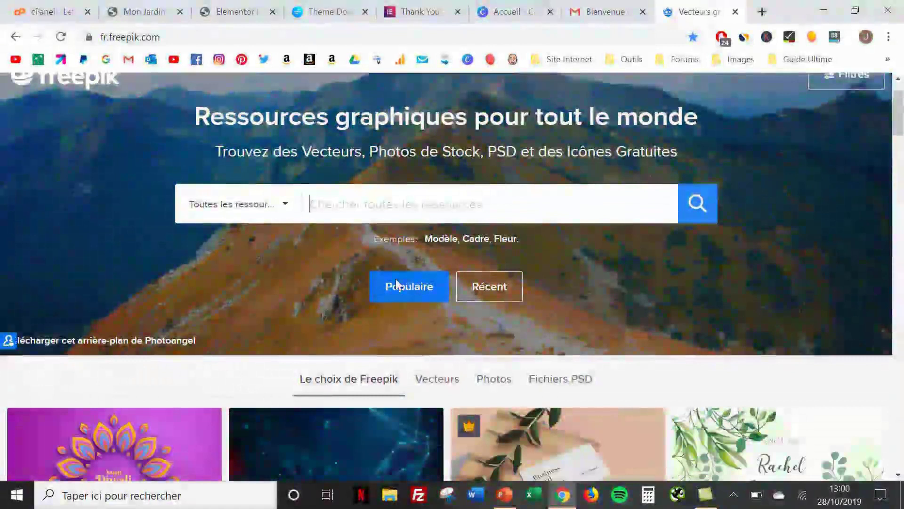
pyautogui.scroll(-1, 396, 279)
pyautogui.scroll(2, 396, 279)
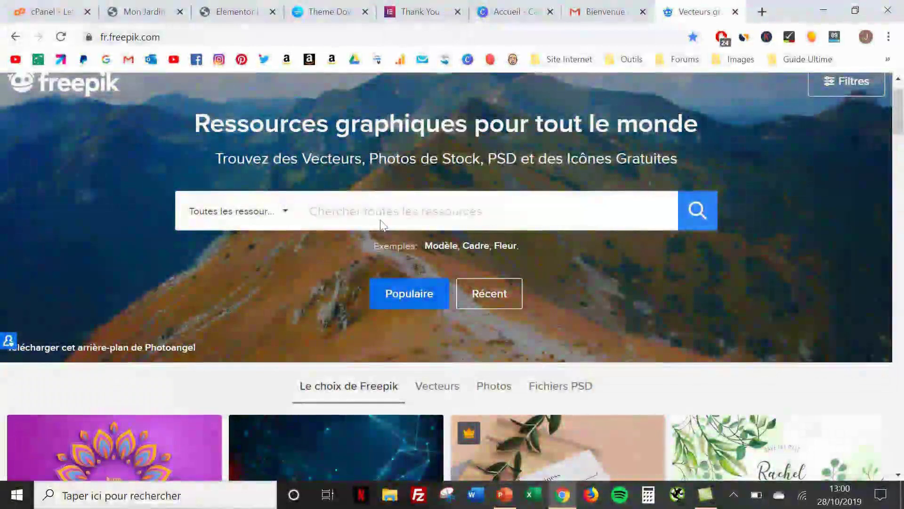
# Search Freepik's resources for 'jardin'
pyautogui.click(380, 220)
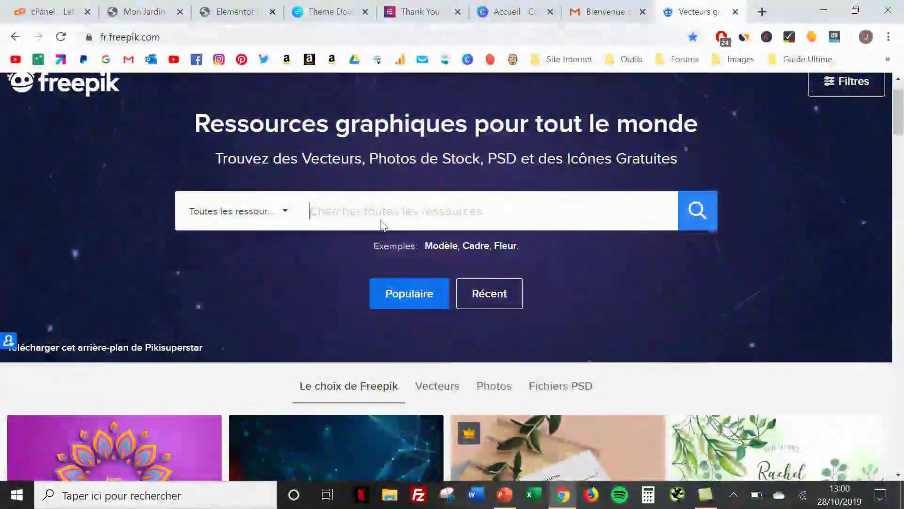
pyautogui.write('ja')
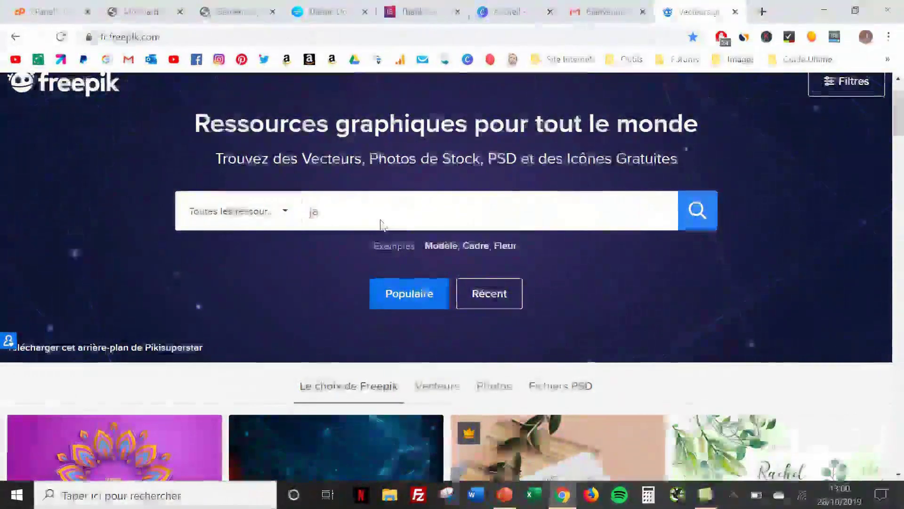
pyautogui.write('rdin')
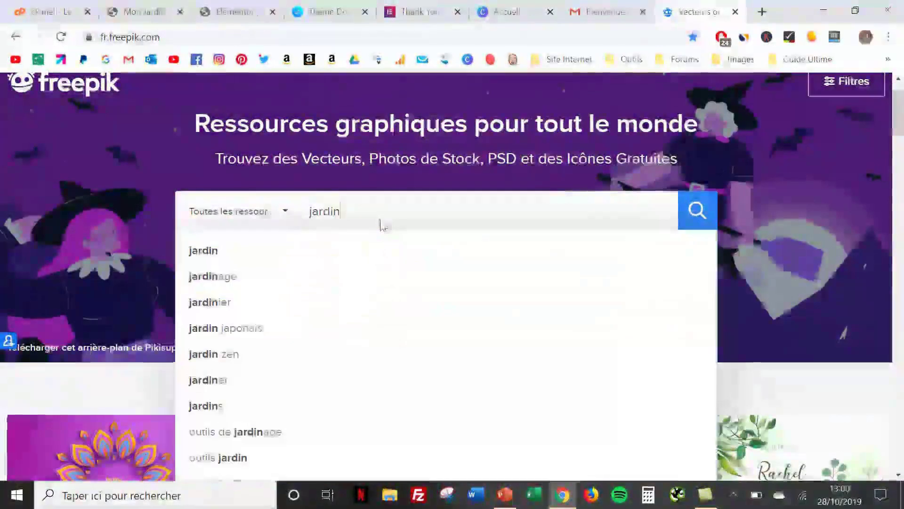
pyautogui.press('Return')
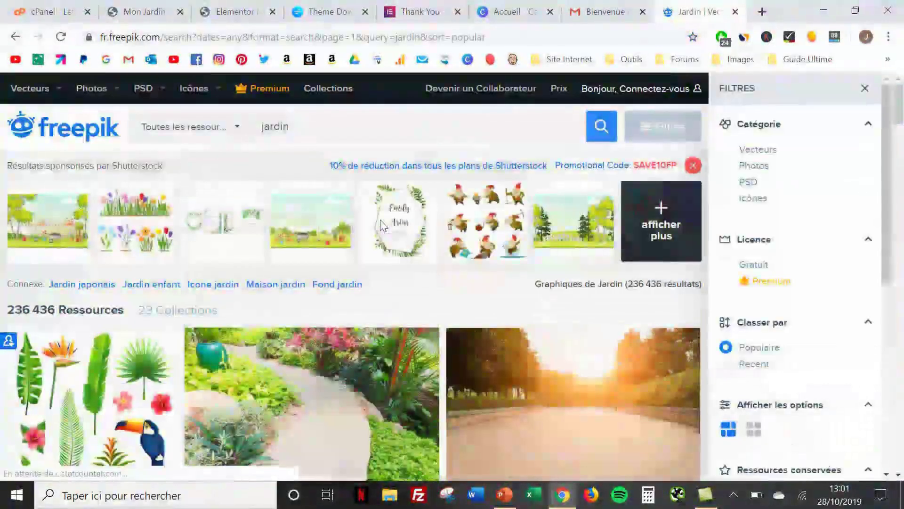
# Scroll the white-filtered jardin results down to the tree, leaves and citrus illustrations
pyautogui.scroll(-2, 384, 226)
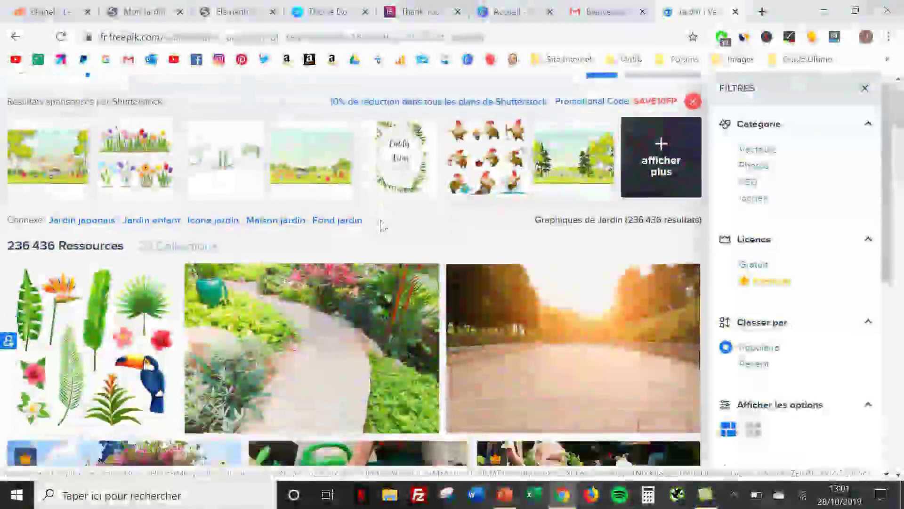
pyautogui.scroll(-3, 381, 220)
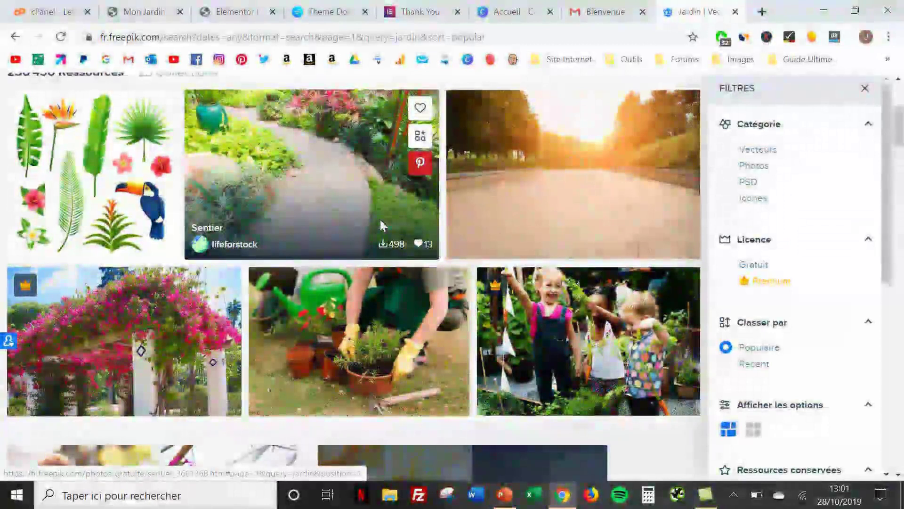
pyautogui.scroll(-2, 382, 224)
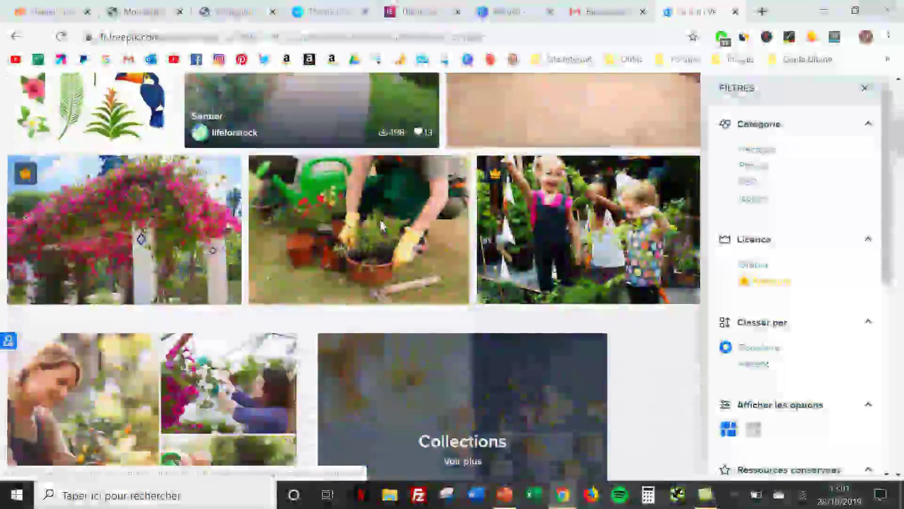
pyautogui.scroll(-5, 382, 225)
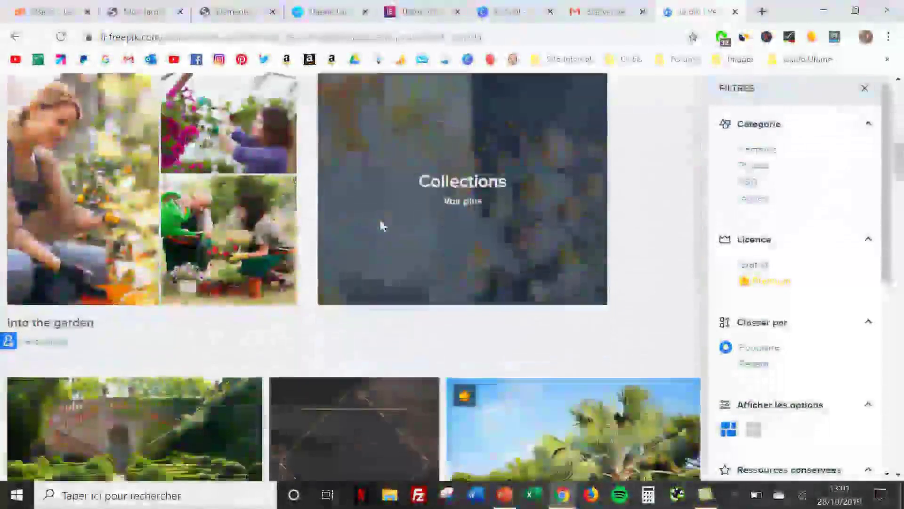
pyautogui.scroll(-5, 381, 226)
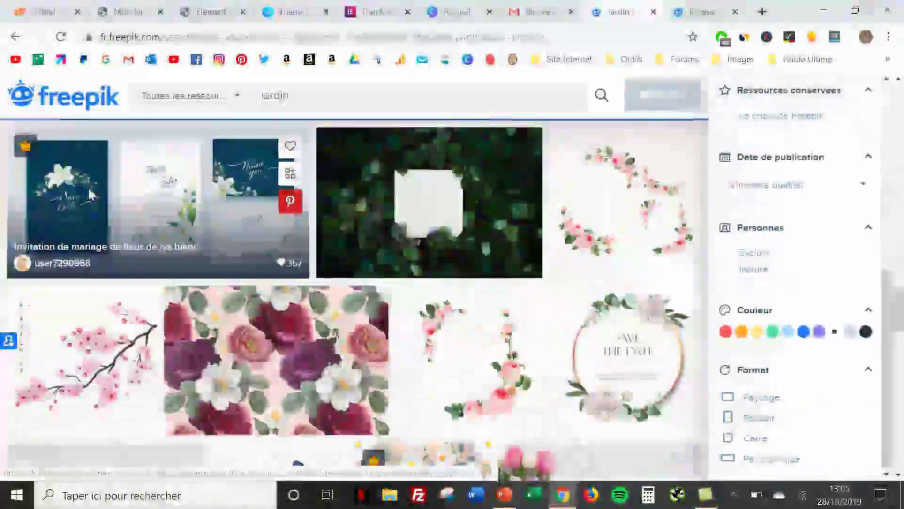
pyautogui.scroll(-2, 88, 188)
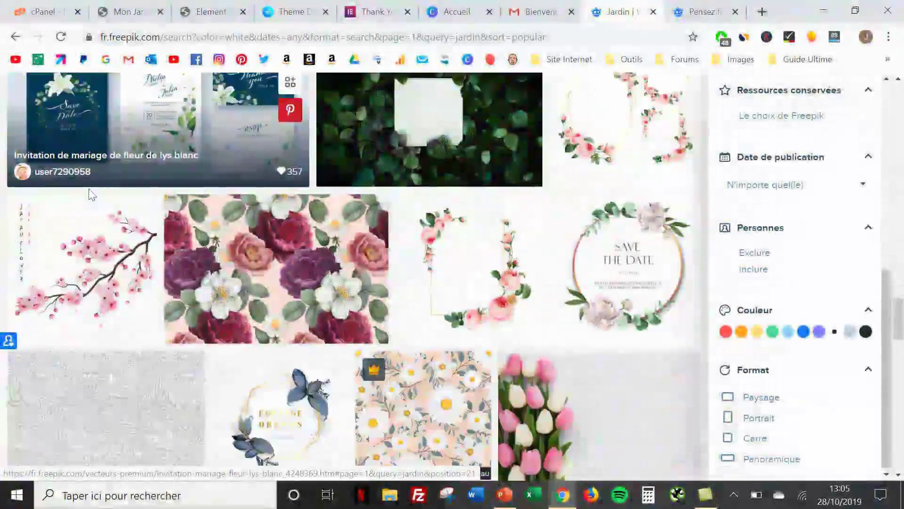
pyautogui.scroll(-8, 92, 195)
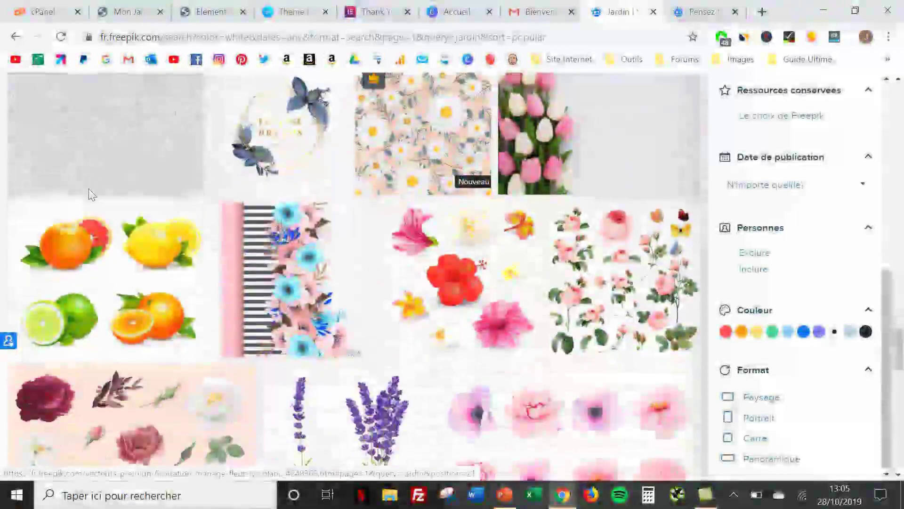
pyautogui.scroll(-3, 92, 195)
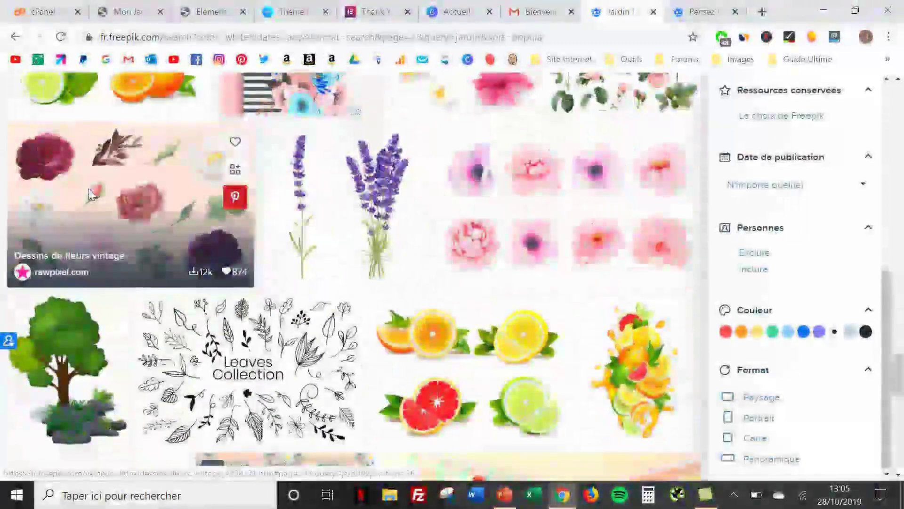
pyautogui.scroll(-2, 92, 195)
pyautogui.scroll(-1, 91, 194)
# Save the green tree with grass and rocks image to the computer as a JPG
pyautogui.click(92, 198)
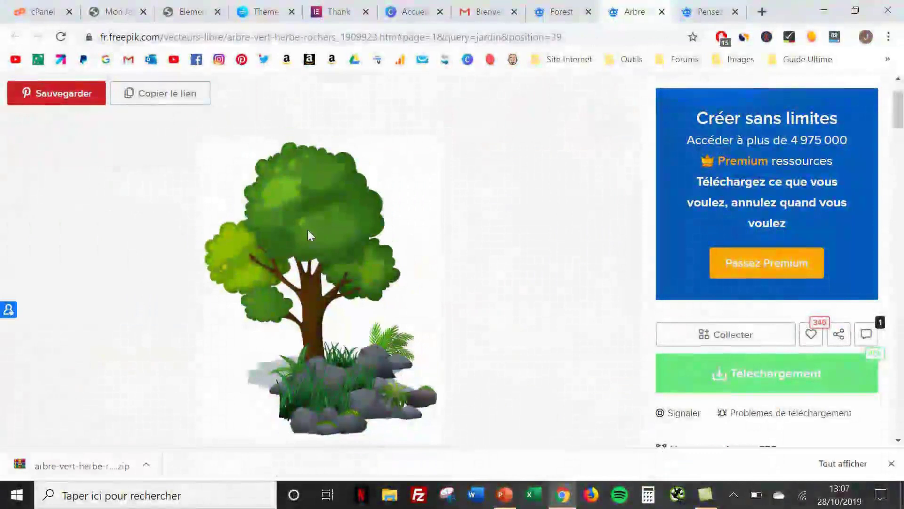
pyautogui.rightClick(309, 231)
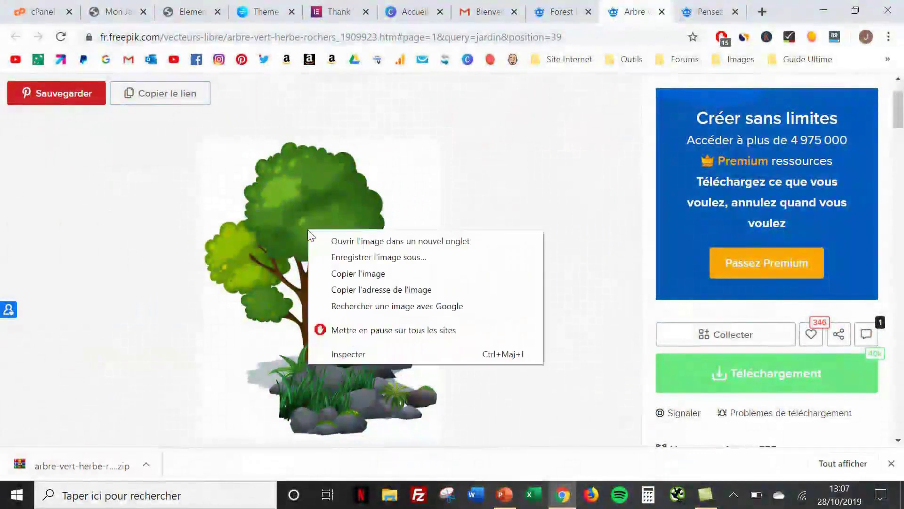
pyautogui.click(346, 258)
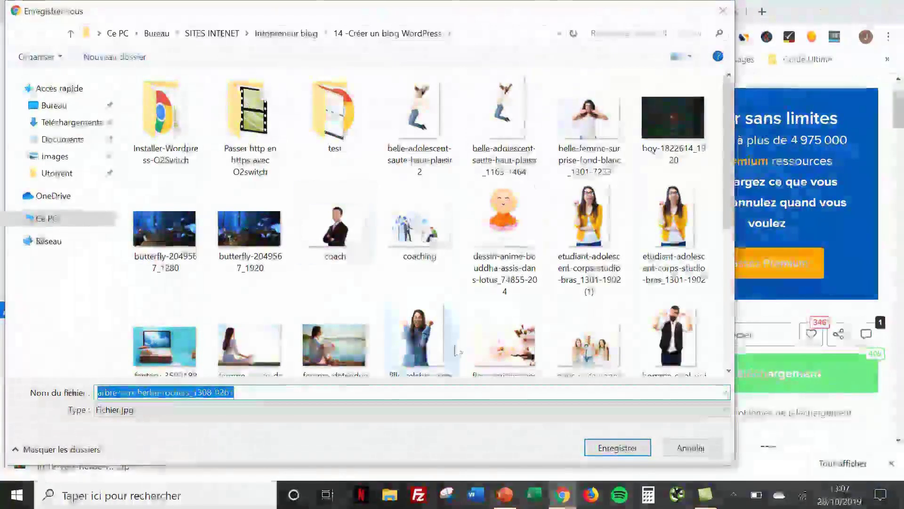
pyautogui.click(614, 448)
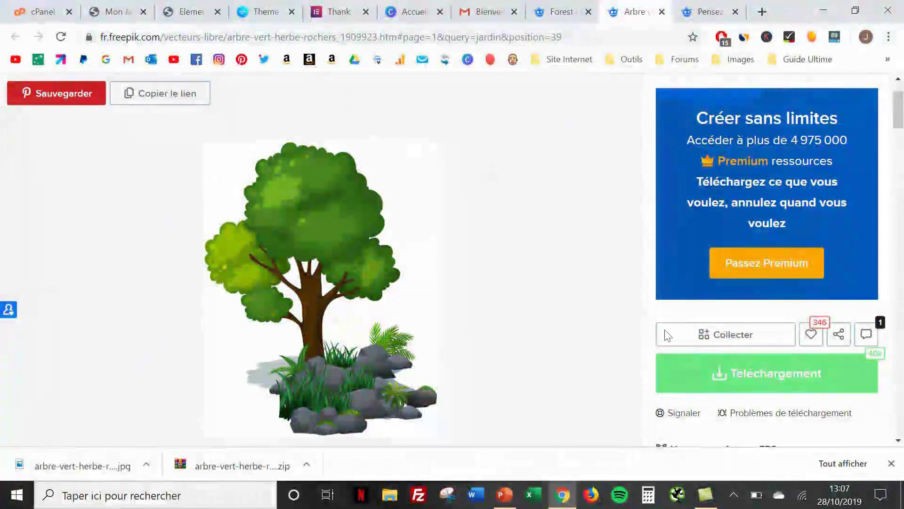
pyautogui.click(891, 463)
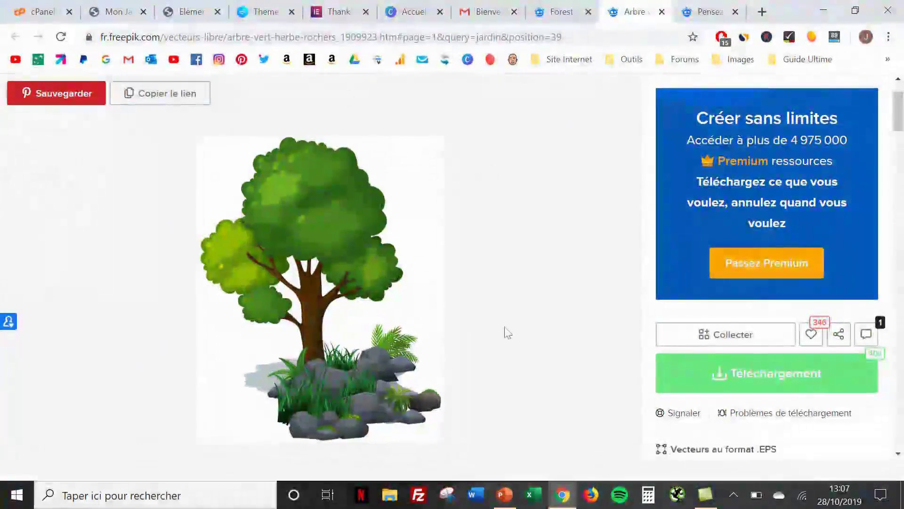
# Replace the hero's swing photo with the uploaded arbre-vert-herbe-rochers_1308-9261 tree image and update
pyautogui.click(179, 16)
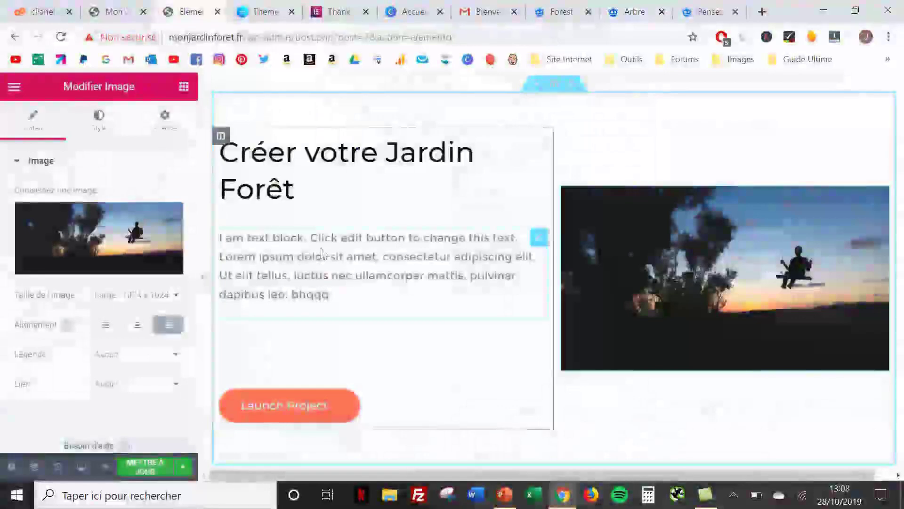
pyautogui.click(144, 245)
pyautogui.click(85, 143)
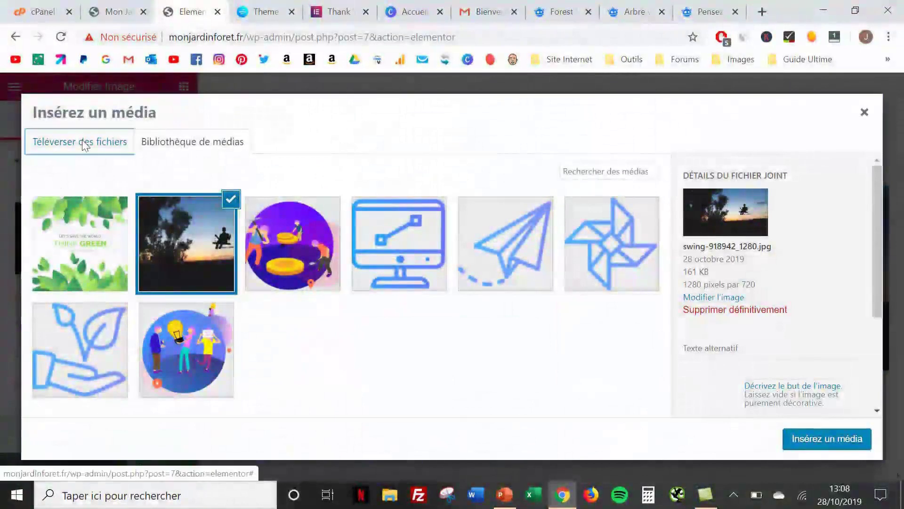
pyautogui.click(409, 304)
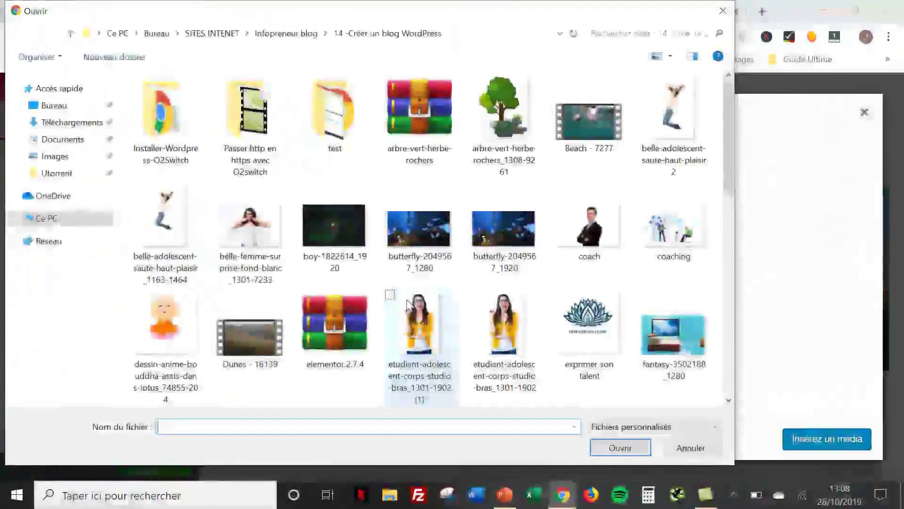
pyautogui.click(503, 113)
pyautogui.click(602, 445)
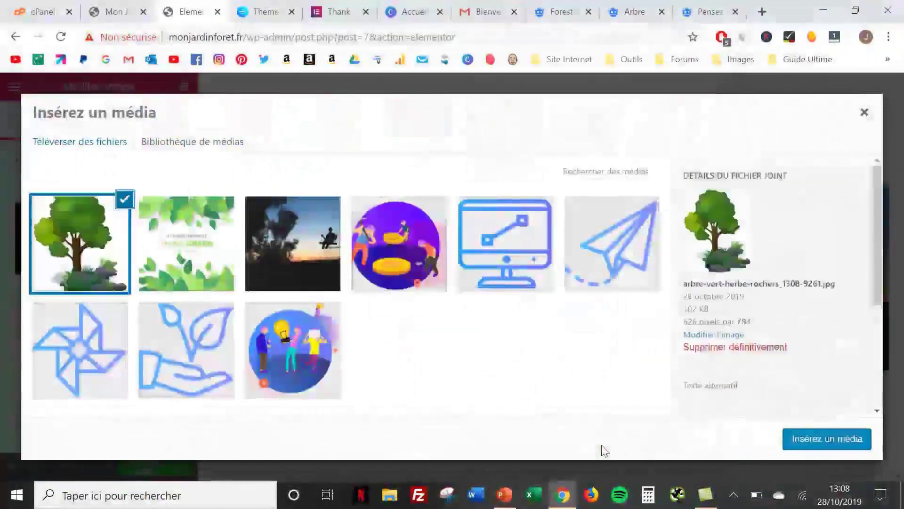
pyautogui.click(803, 435)
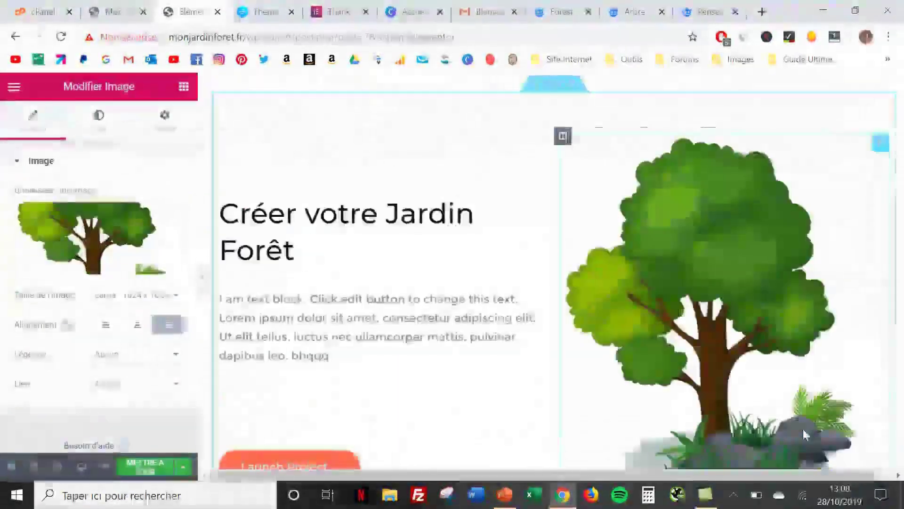
pyautogui.click(152, 466)
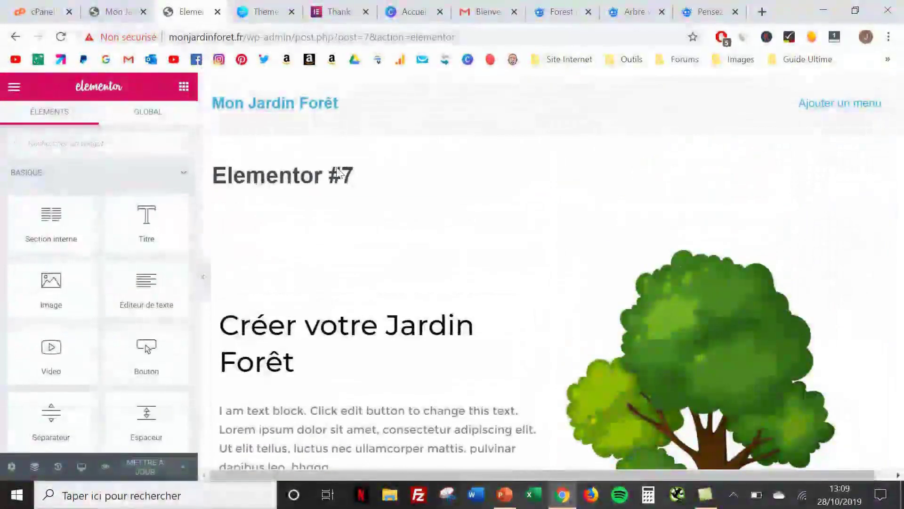
# Exit Elementor back to the WordPress editor for the Elementor #7 page
pyautogui.tripleClick(339, 173)
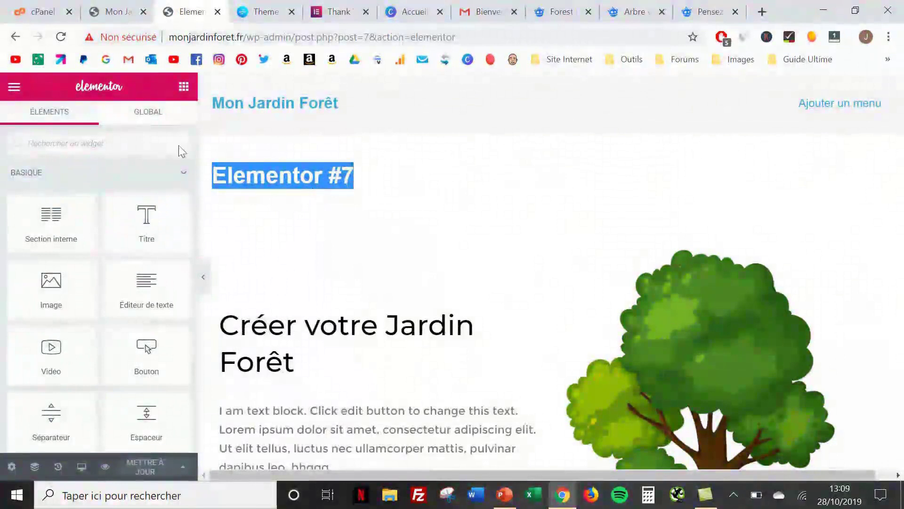
pyautogui.click(14, 87)
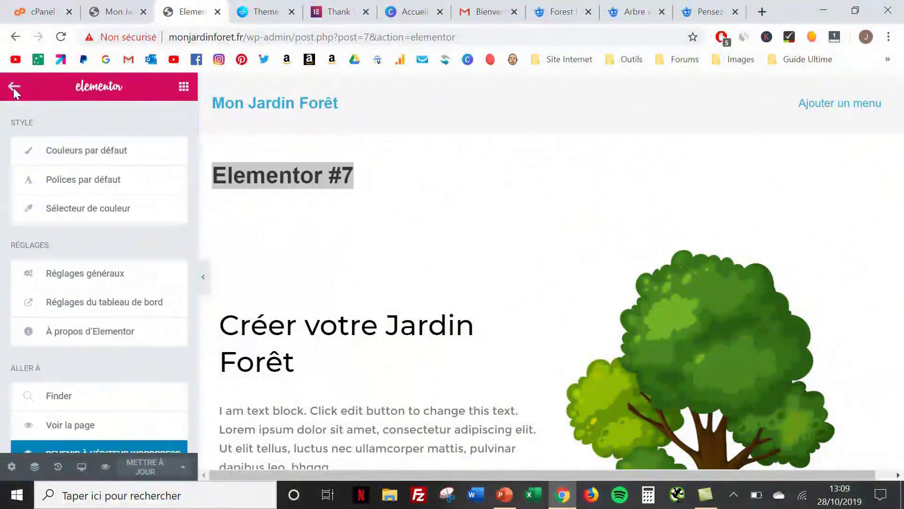
pyautogui.scroll(-1, 55, 239)
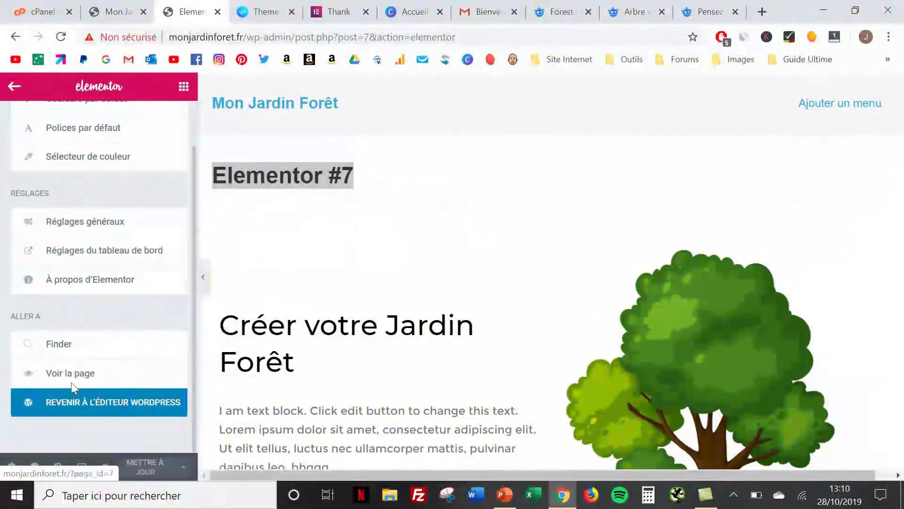
pyautogui.click(75, 403)
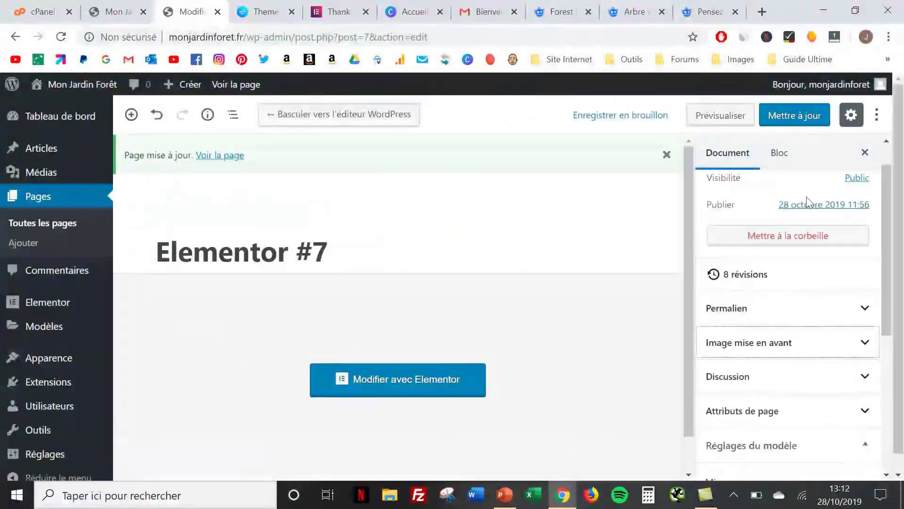
# Apply the Elementor pleine largeur template, update the page, and reopen it in Elementor
pyautogui.scroll(-1, 806, 198)
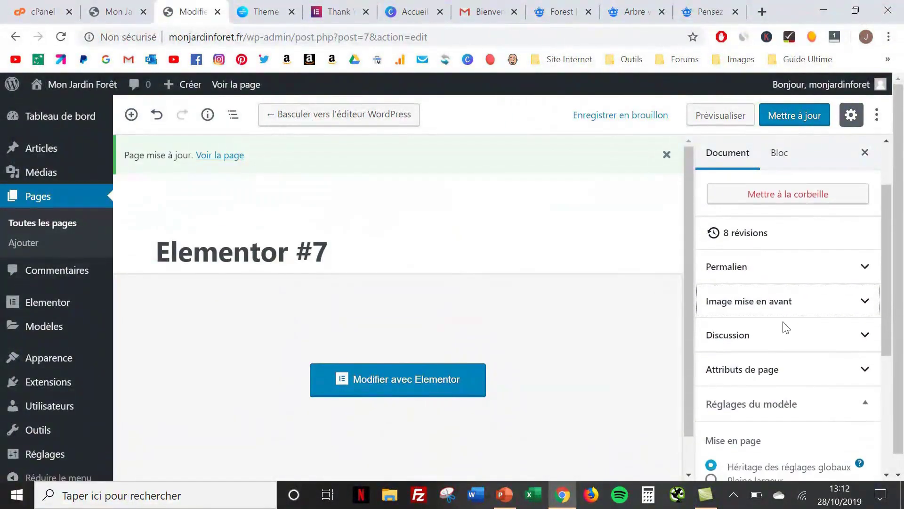
pyautogui.click(783, 369)
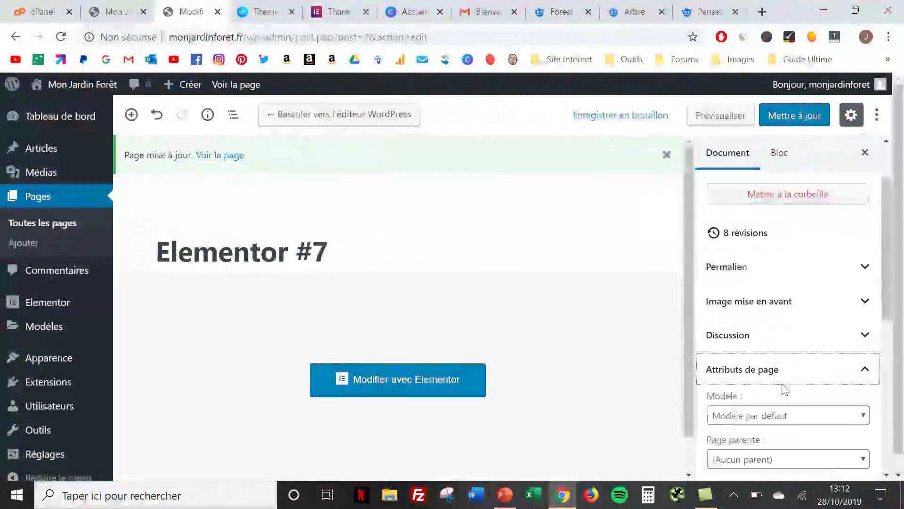
pyautogui.click(785, 417)
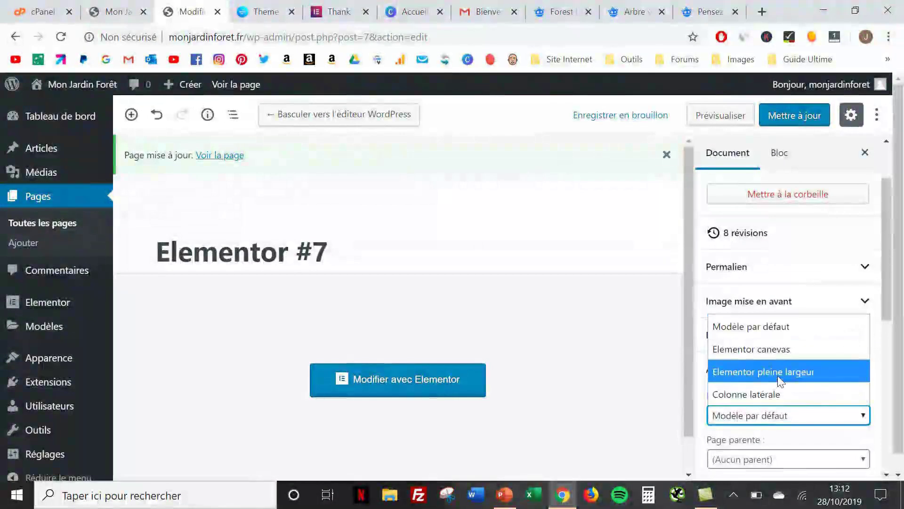
pyautogui.click(778, 375)
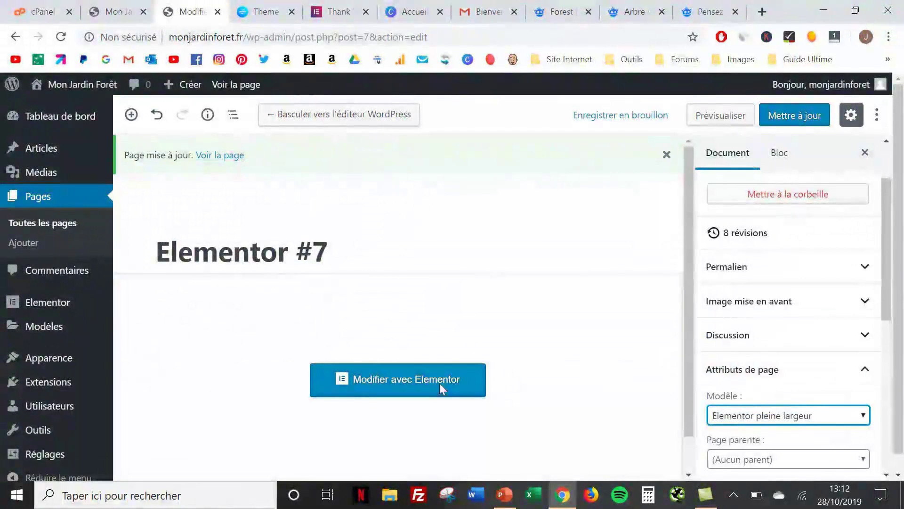
pyautogui.click(789, 122)
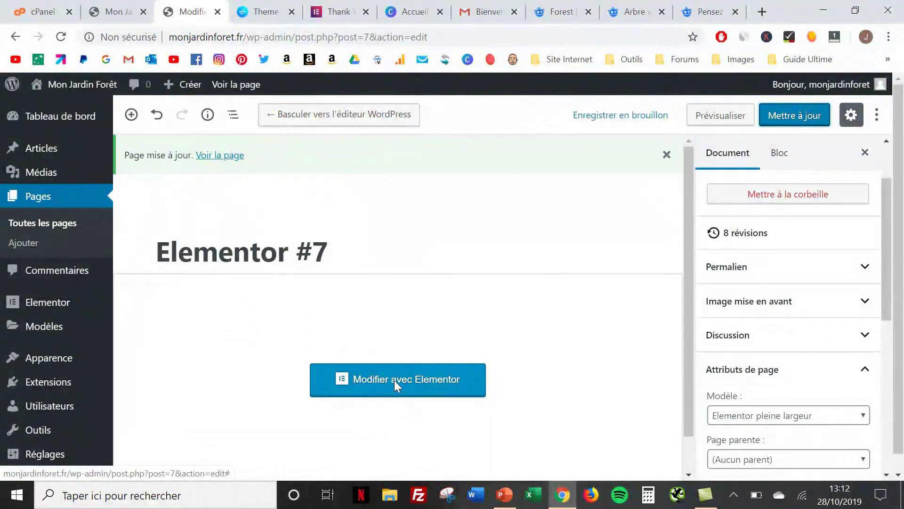
pyautogui.click(395, 383)
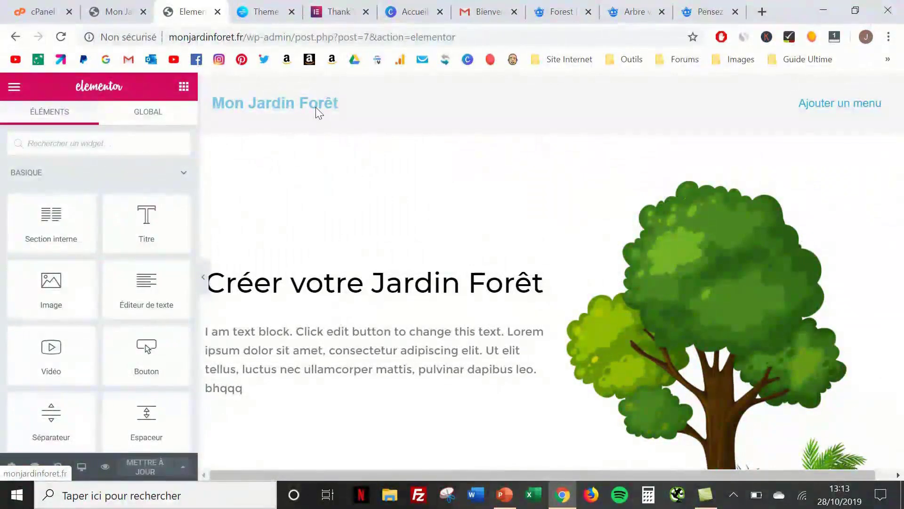
# Set the tree image to Medium Large, widen the text column to about 58%, and update
pyautogui.click(659, 277)
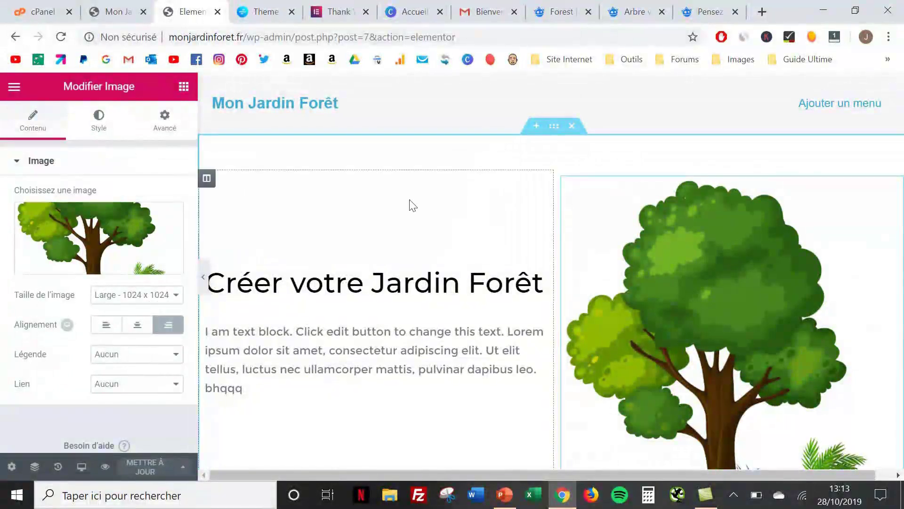
pyautogui.scroll(-5, 707, 318)
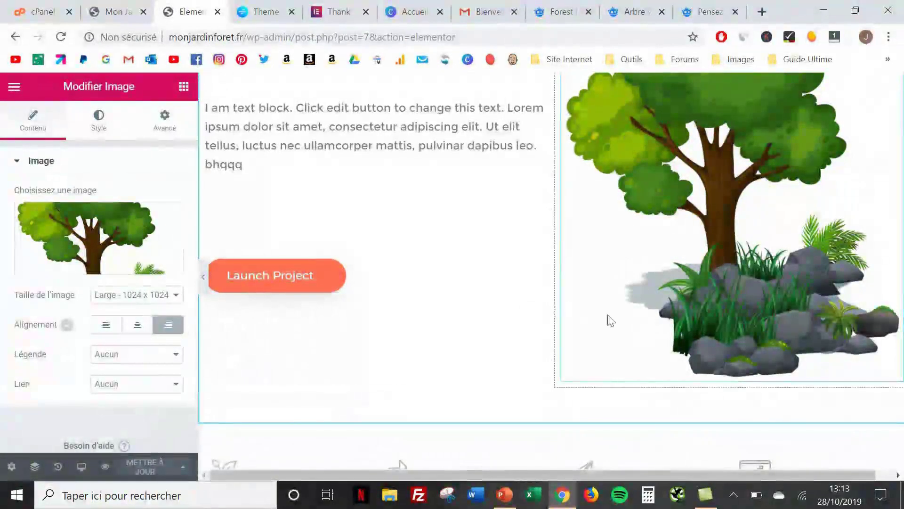
pyautogui.scroll(4, 608, 315)
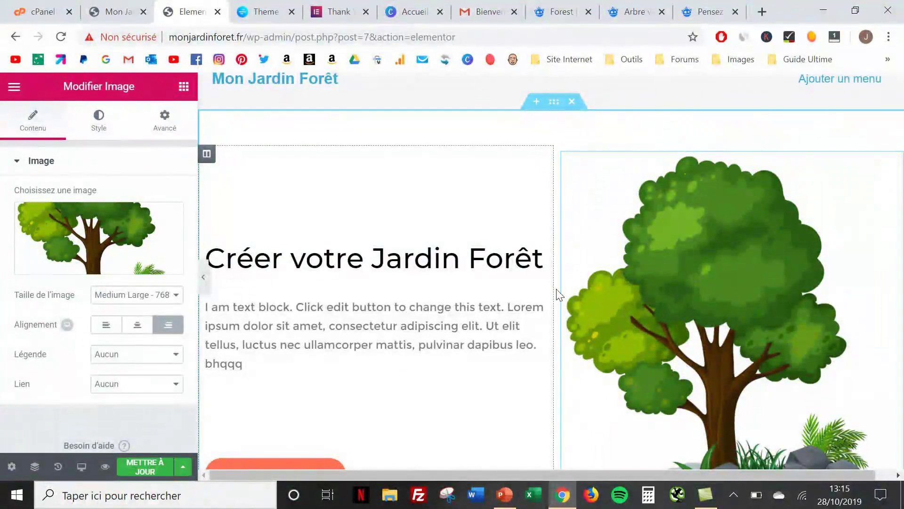
pyautogui.moveTo(562, 295); pyautogui.dragTo(631, 292)
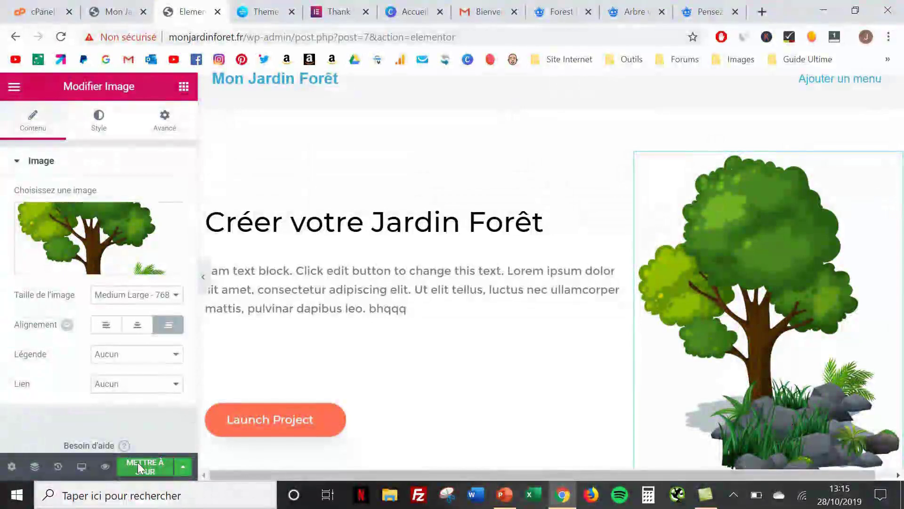
pyautogui.click(137, 462)
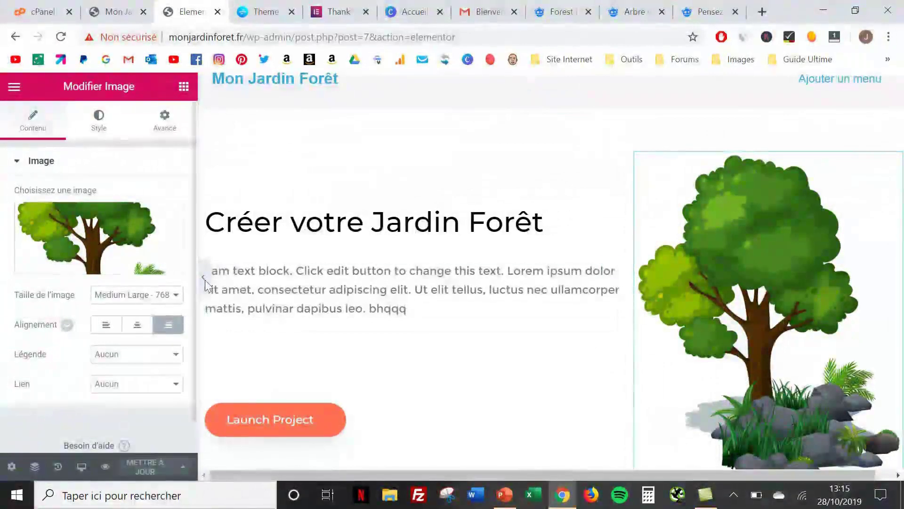
# Hide the editing panel to view the hero full width, then restore it
pyautogui.click(205, 280)
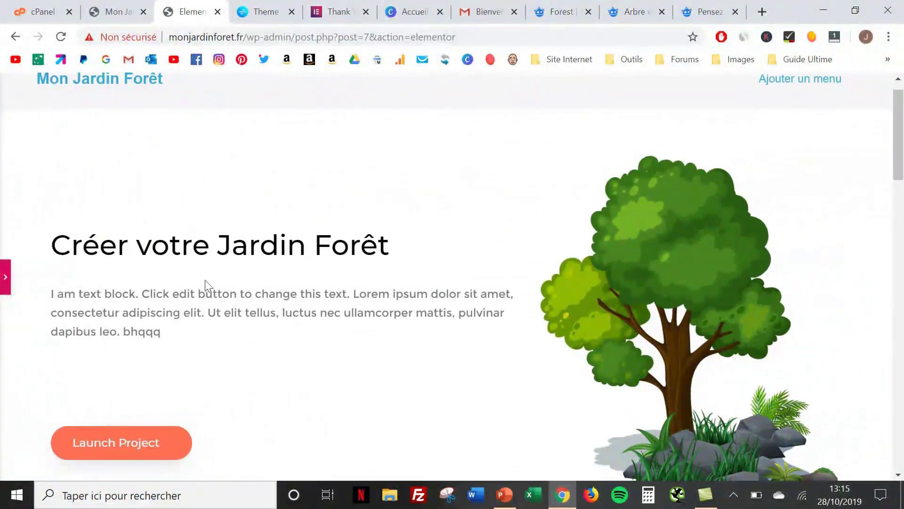
pyautogui.scroll(-4, 205, 280)
pyautogui.scroll(5, 205, 280)
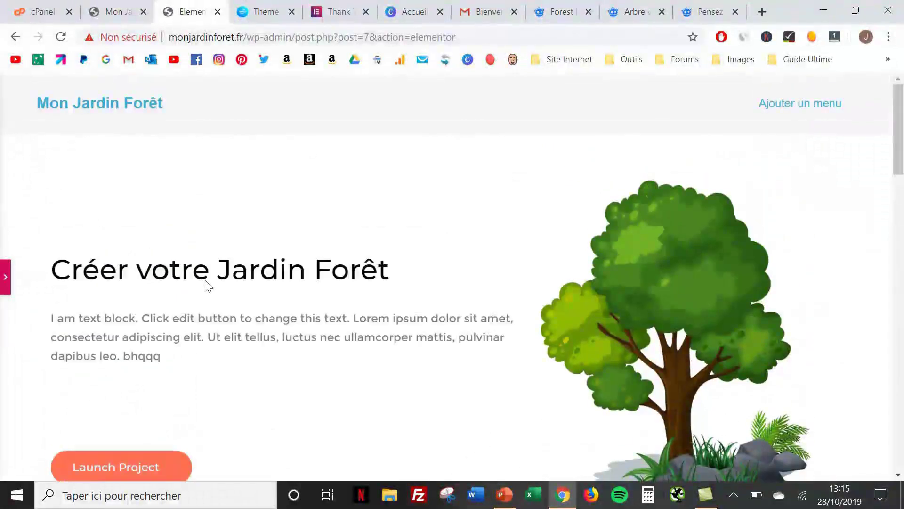
pyautogui.scroll(-1, 206, 282)
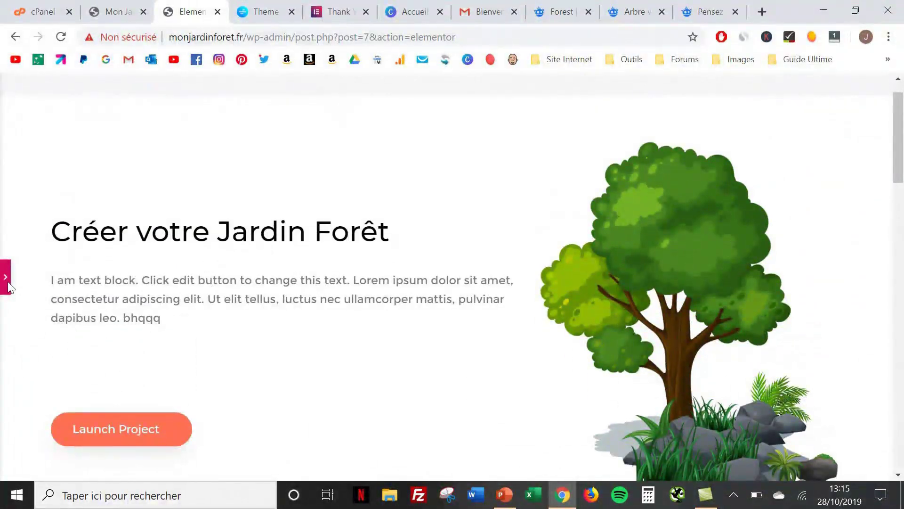
pyautogui.click(5, 278)
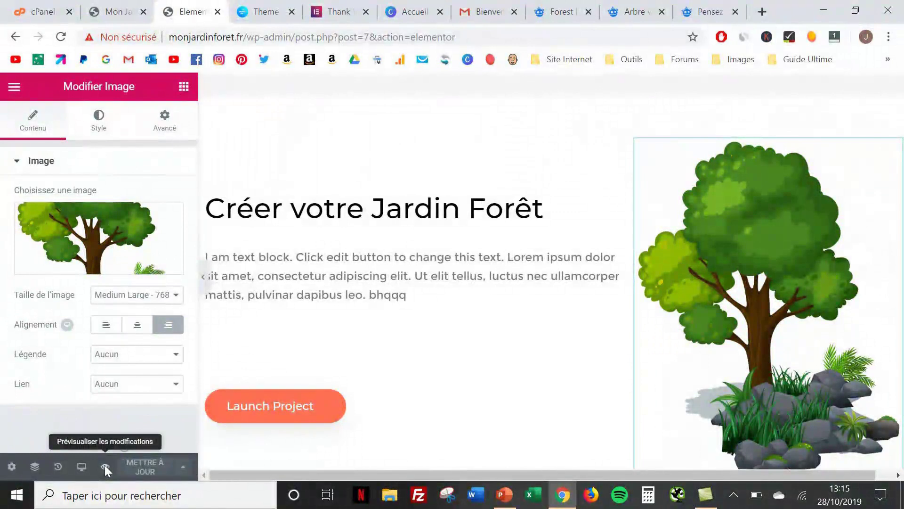
# Preview the page in a new tab, scroll through it, and return to the editor
pyautogui.click(105, 465)
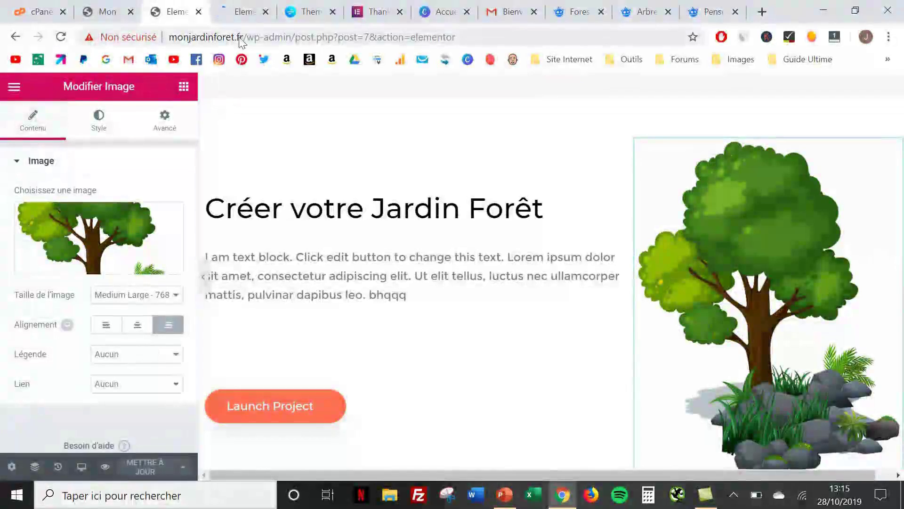
pyautogui.click(236, 11)
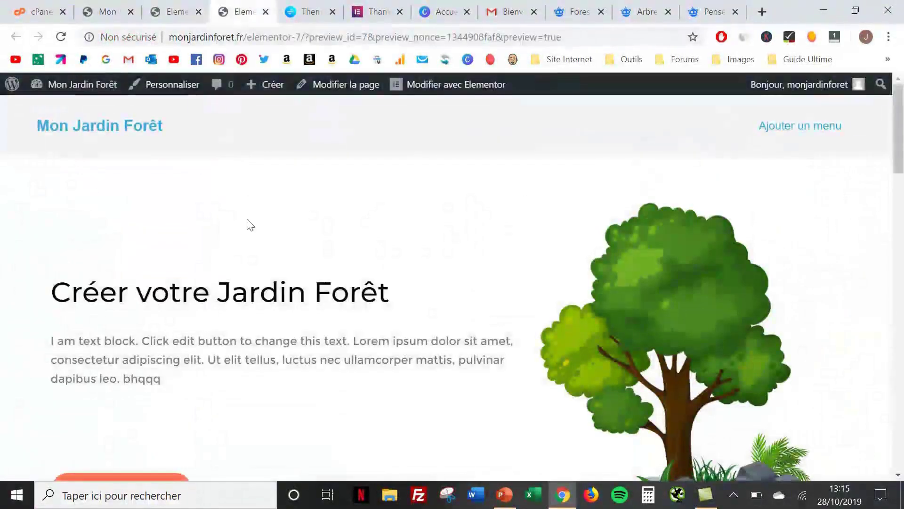
pyautogui.scroll(-15, 250, 225)
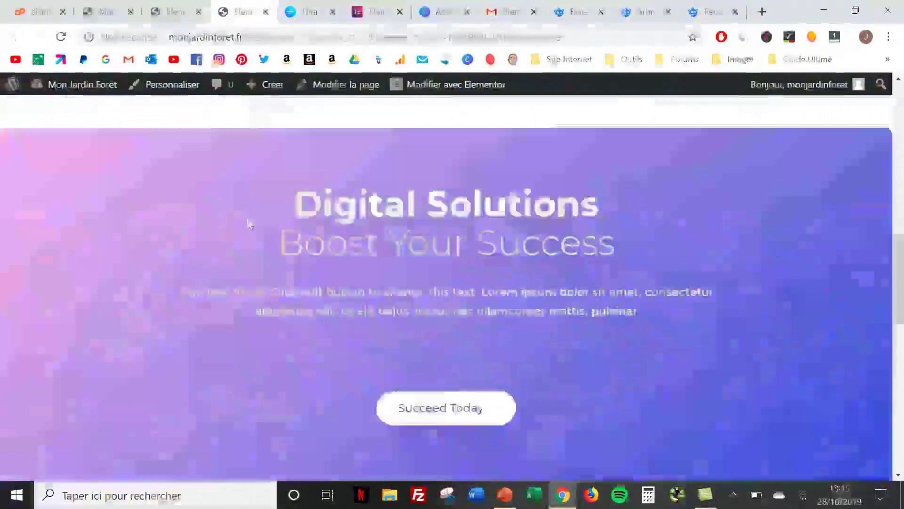
pyautogui.scroll(-5, 248, 224)
pyautogui.scroll(20, 249, 225)
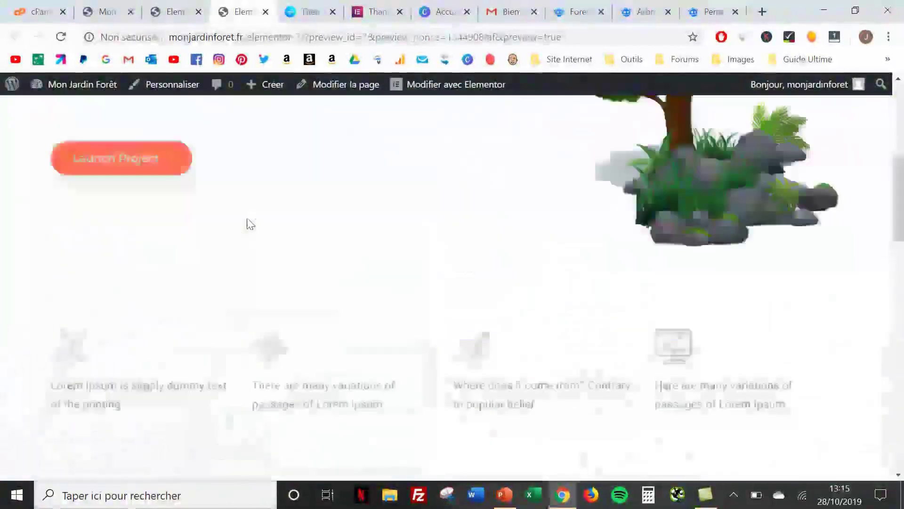
pyautogui.scroll(2, 249, 224)
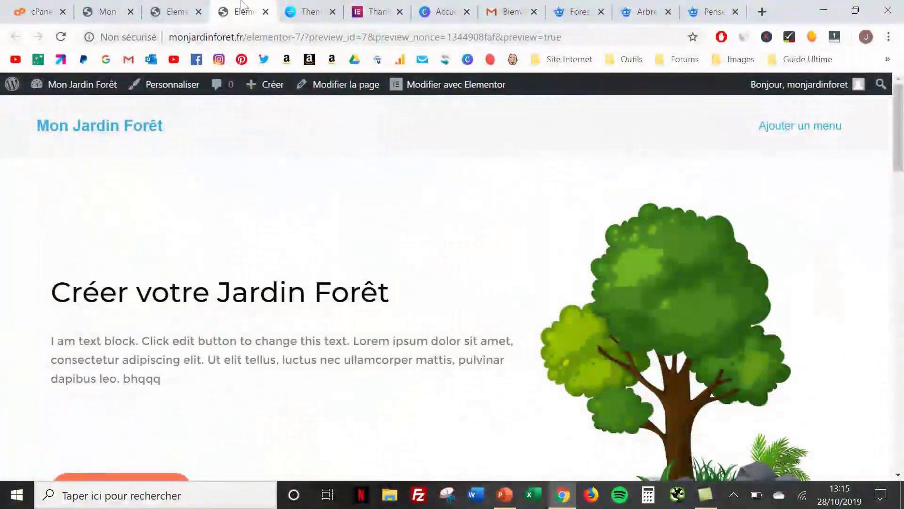
pyautogui.click(175, 11)
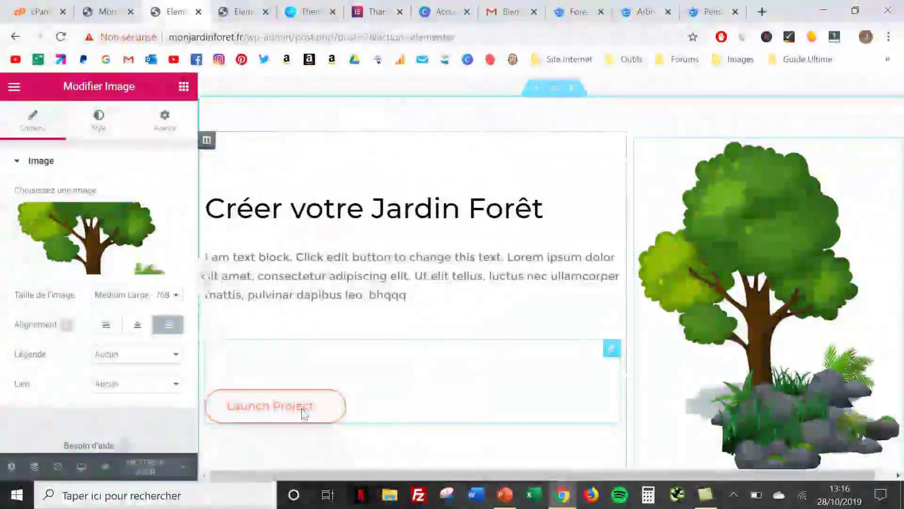
# Replace the Launch Project button label with 'Cliquez ici pour recevoir mon eBook', correcting the capital K
pyautogui.click(304, 414)
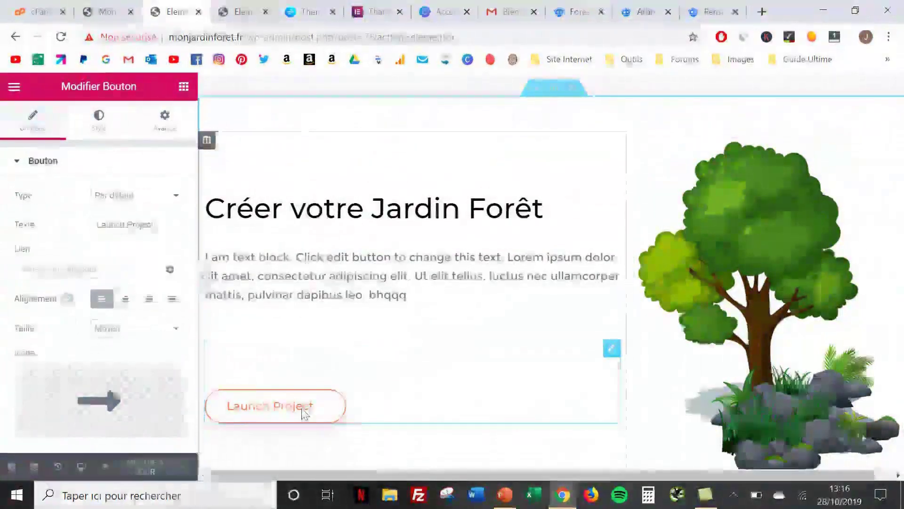
pyautogui.press('BackSpace')
pyautogui.press('BackSpace')
pyautogui.press('BackSpace')
pyautogui.press('BackSpace')
pyautogui.press('BackSpace')
pyautogui.press('BackSpace')
pyautogui.press('BackSpace')
pyautogui.press('BackSpace')
pyautogui.press('BackSpace')
pyautogui.press('BackSpace')
pyautogui.press('BackSpace')
pyautogui.press('BackSpace')
pyautogui.press('BackSpace')
pyautogui.press('BackSpace')
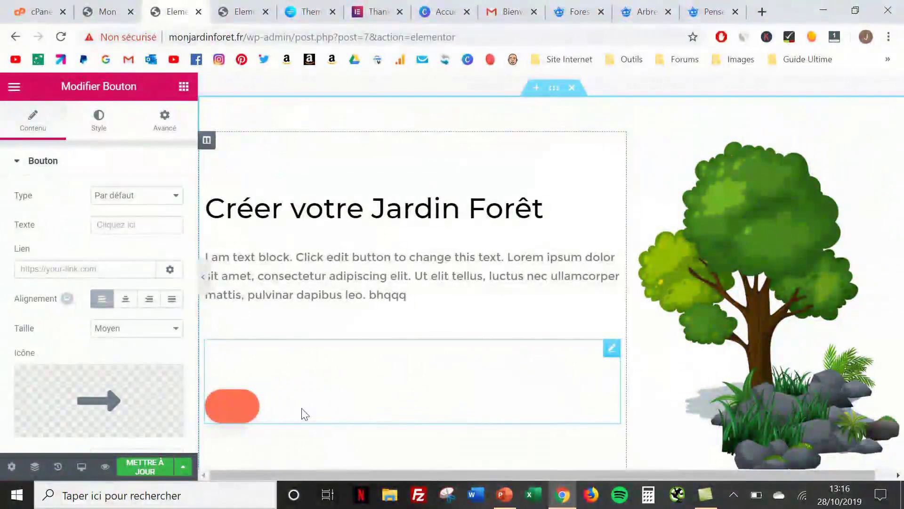
pyautogui.write('Cl')
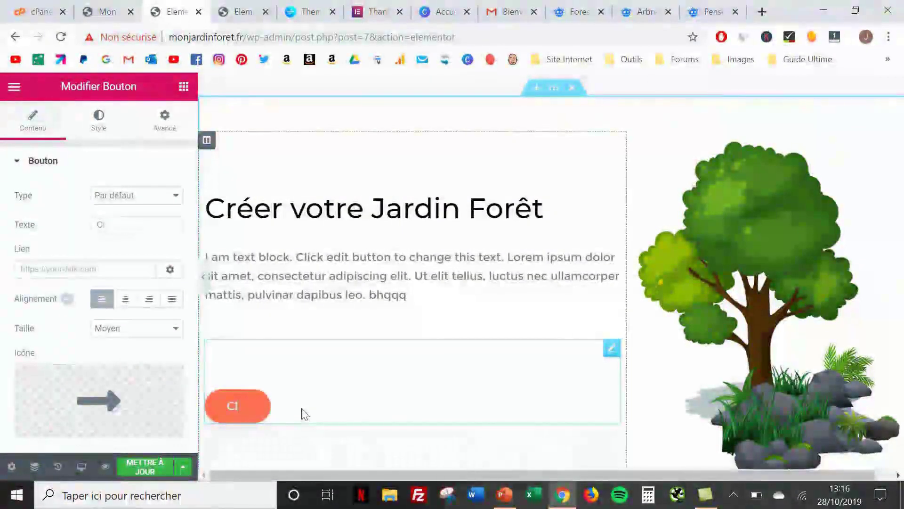
pyautogui.write('iquez ici ')
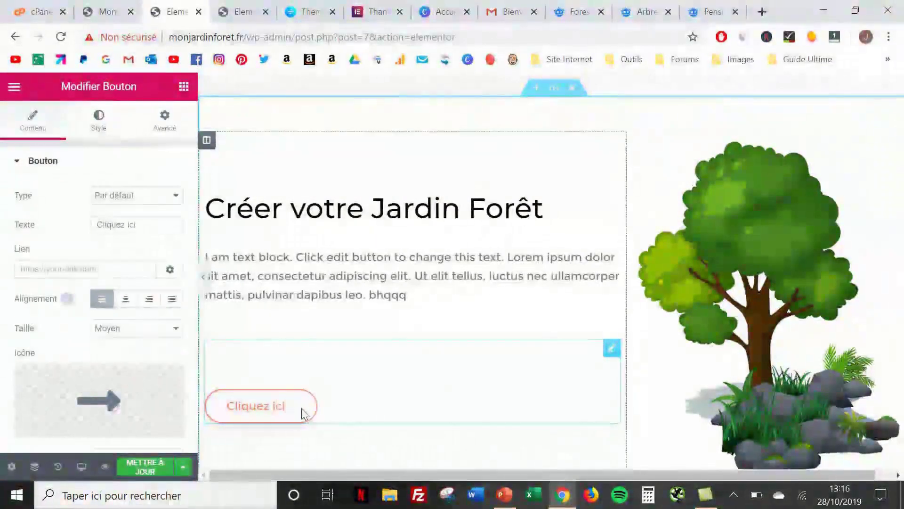
pyautogui.write('pour')
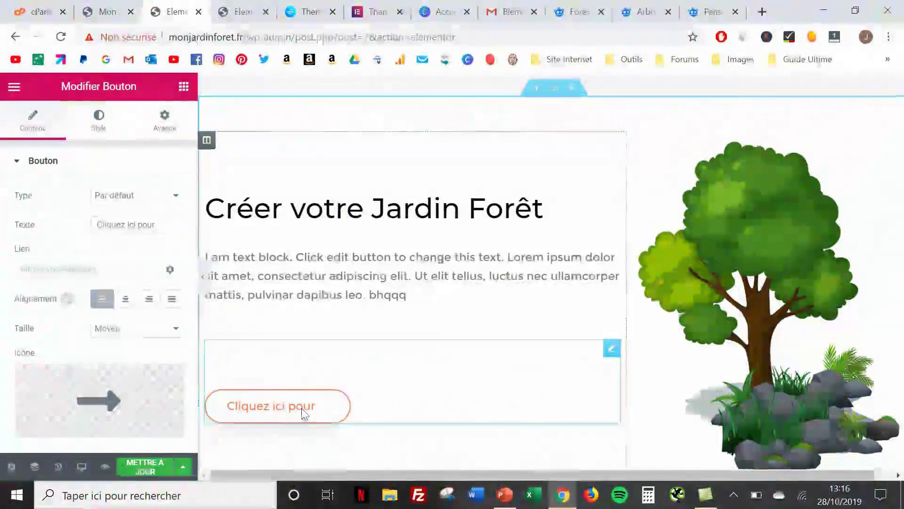
pyautogui.write(' recevoir mo')
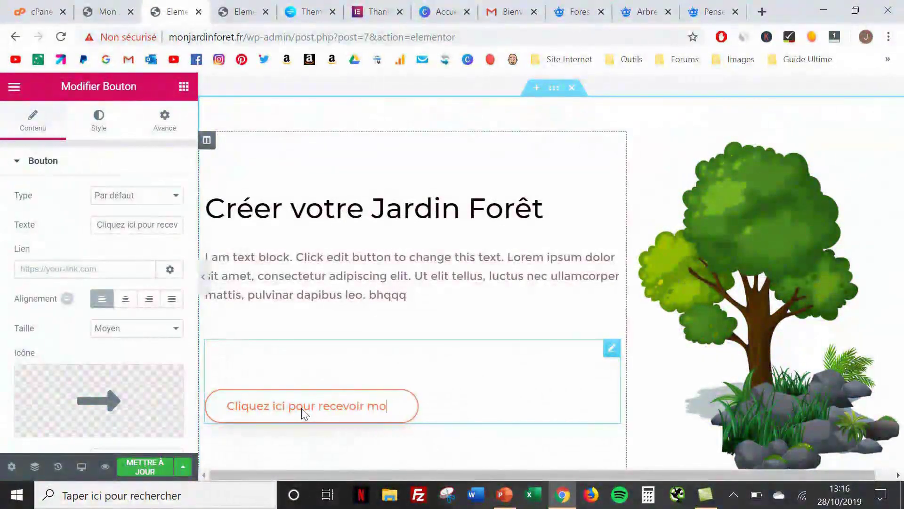
pyautogui.write('n e')
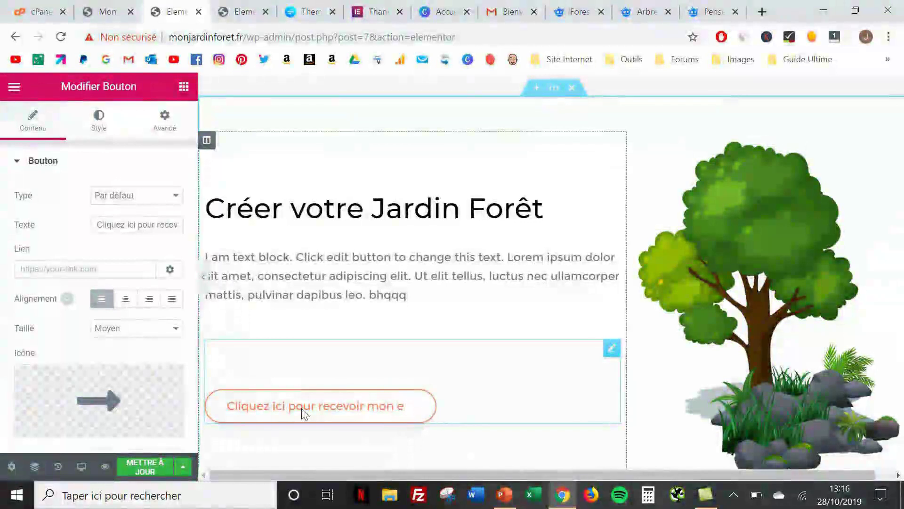
pyautogui.write('Boo')
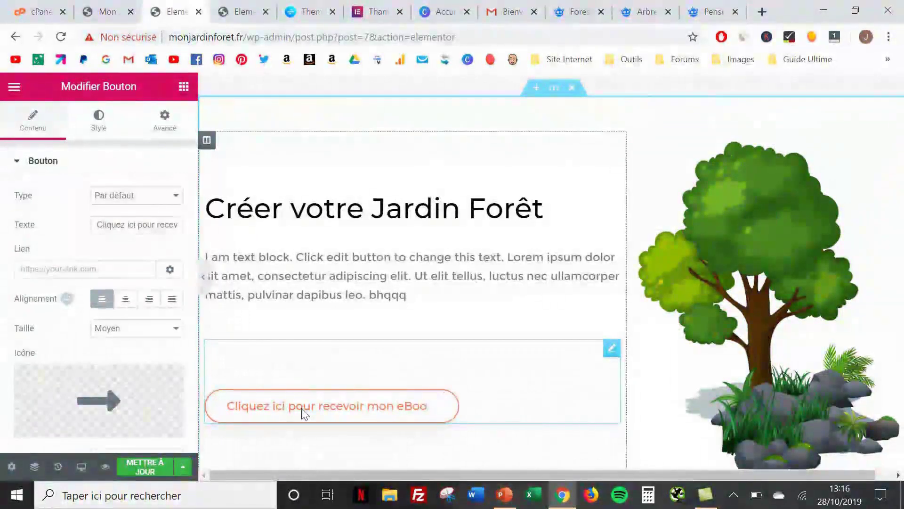
pyautogui.write('K')
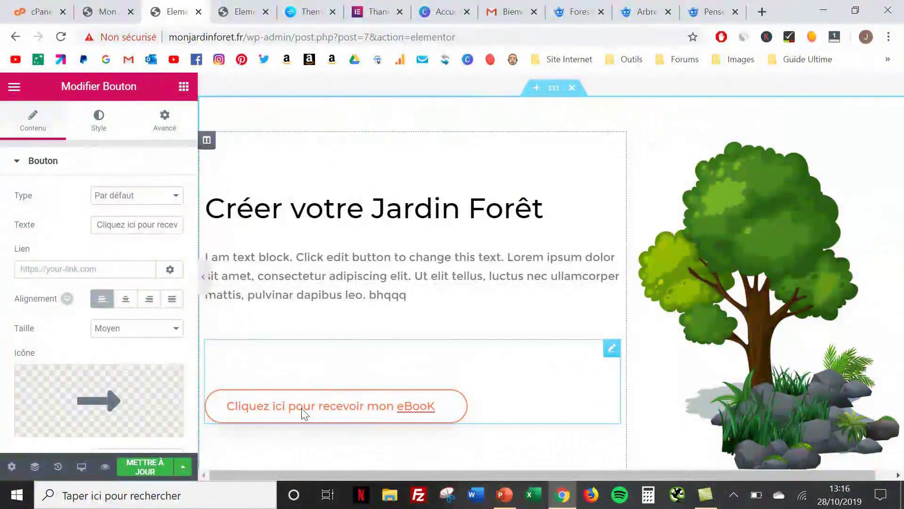
pyautogui.press('BackSpace')
pyautogui.write('k')
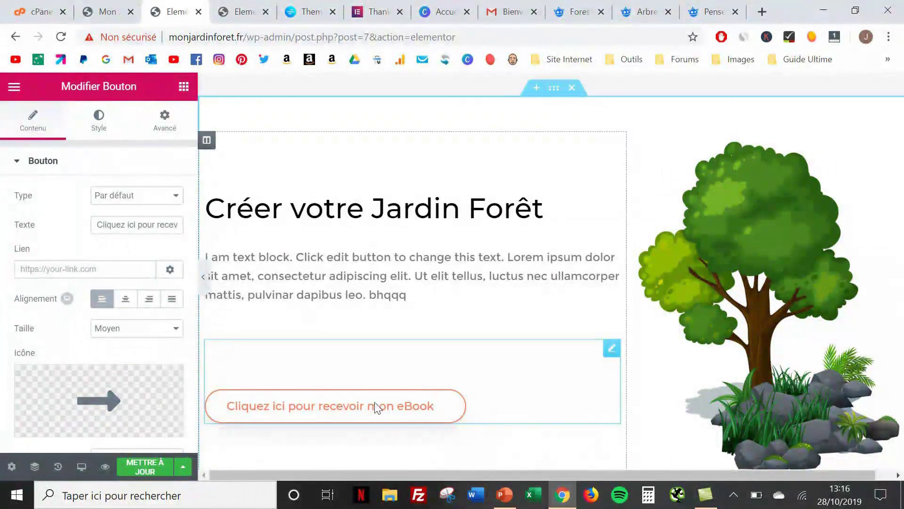
pyautogui.scroll(-5, 490, 391)
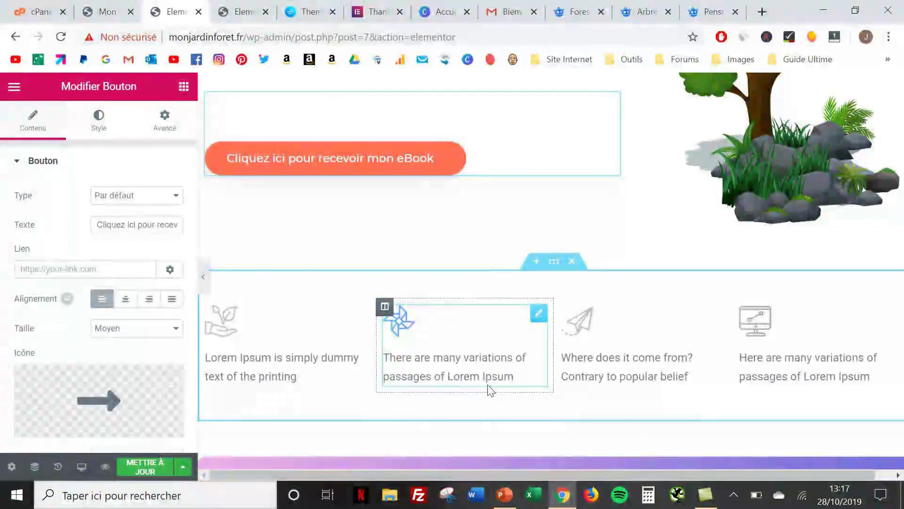
pyautogui.scroll(-5, 489, 390)
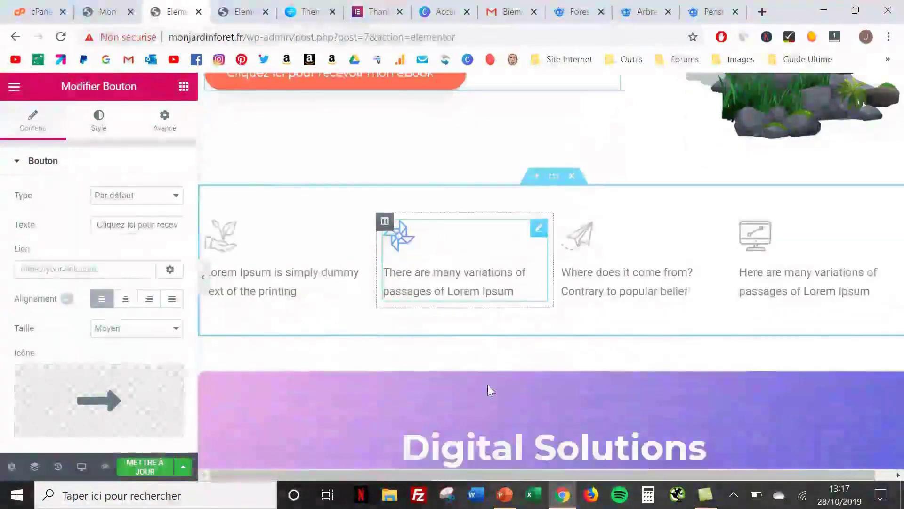
pyautogui.scroll(-3, 487, 384)
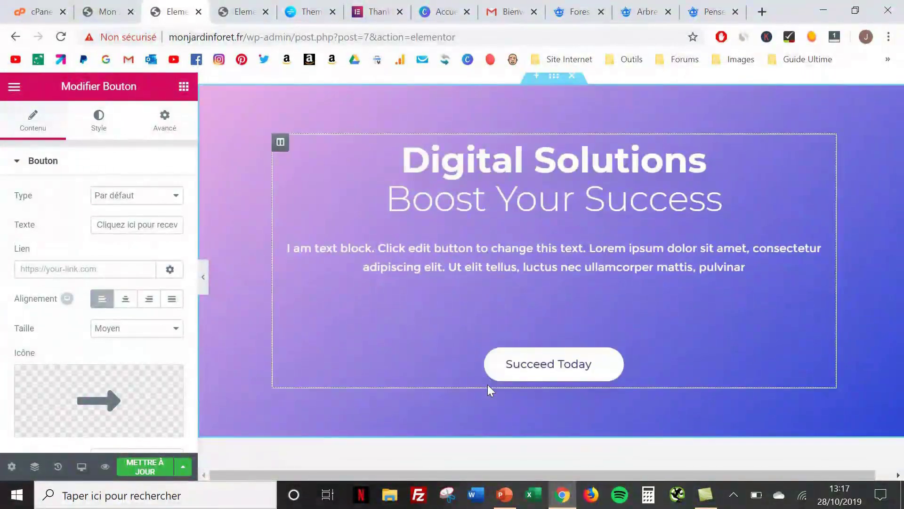
pyautogui.scroll(2, 488, 384)
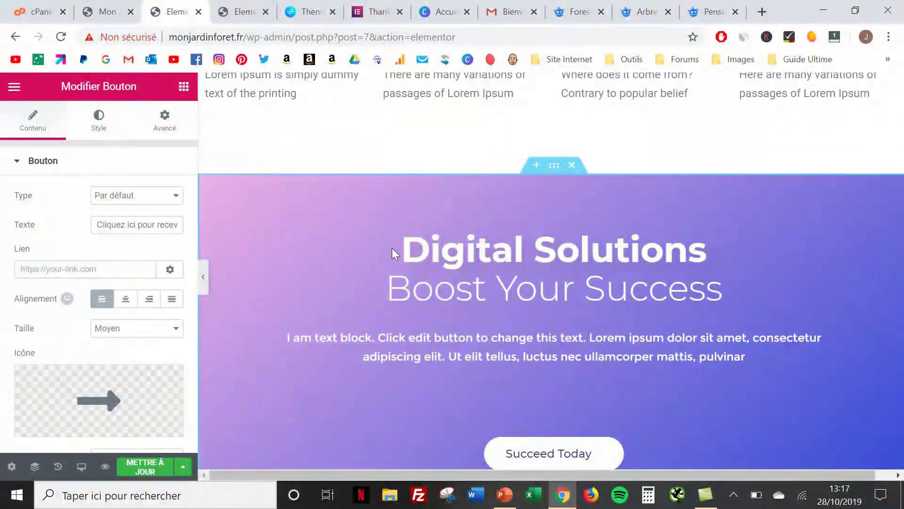
pyautogui.click(408, 267)
pyautogui.scroll(-12, 408, 268)
pyautogui.scroll(-6, 407, 272)
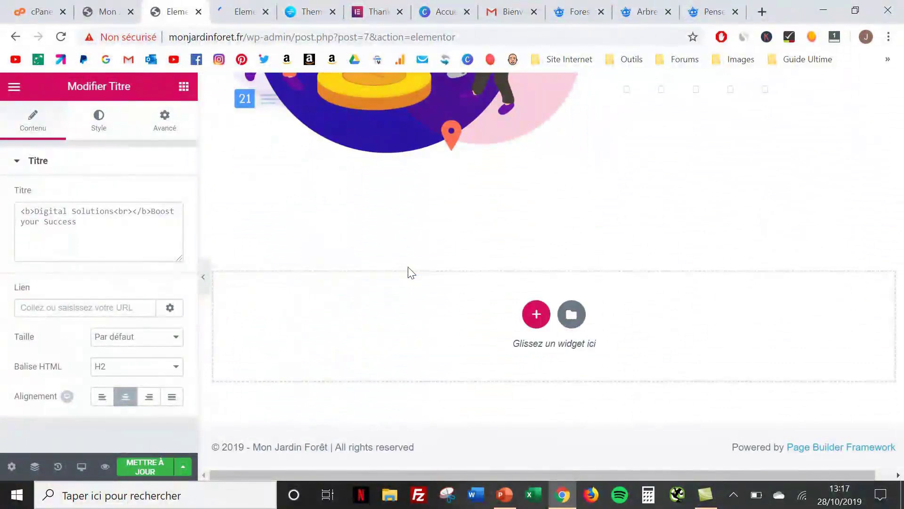
pyautogui.scroll(20, 408, 272)
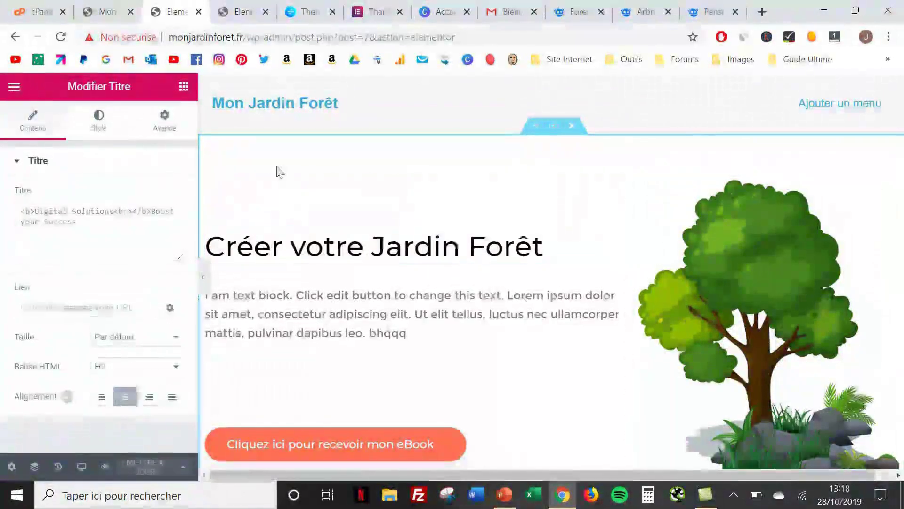
pyautogui.click(109, 13)
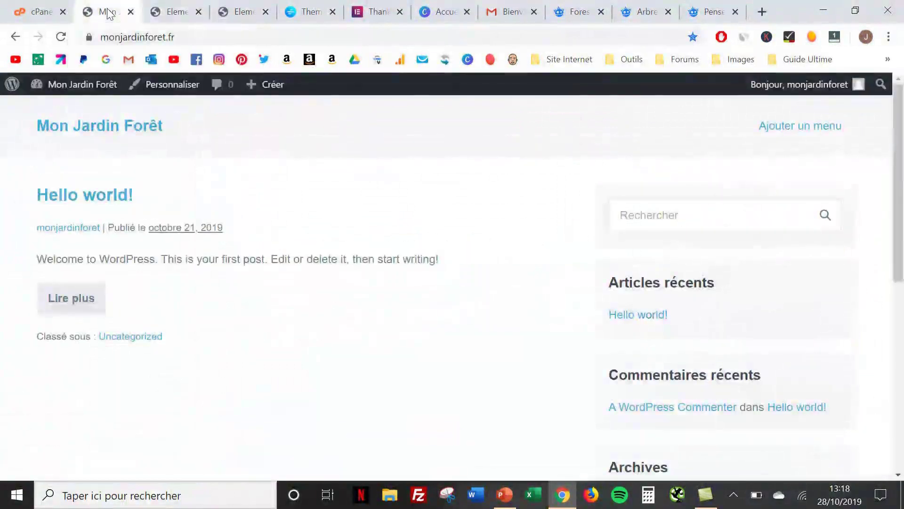
pyautogui.click(61, 38)
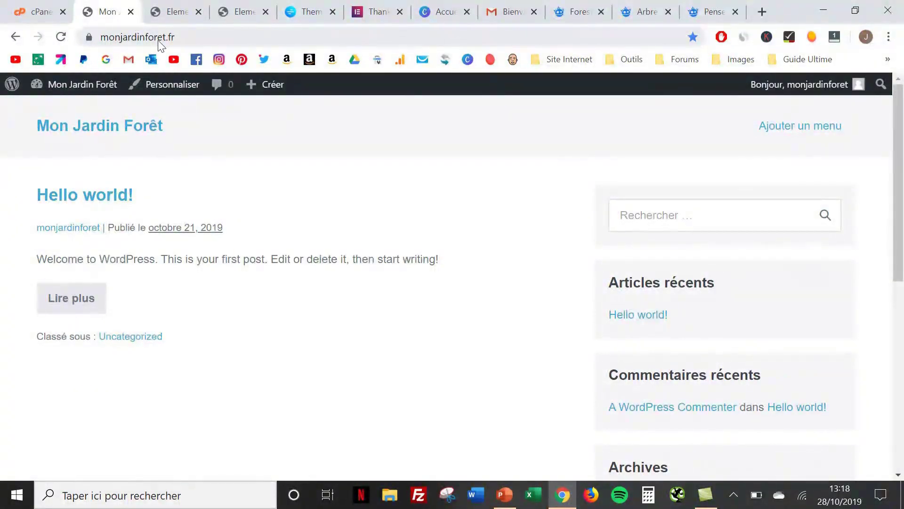
pyautogui.click(167, 5)
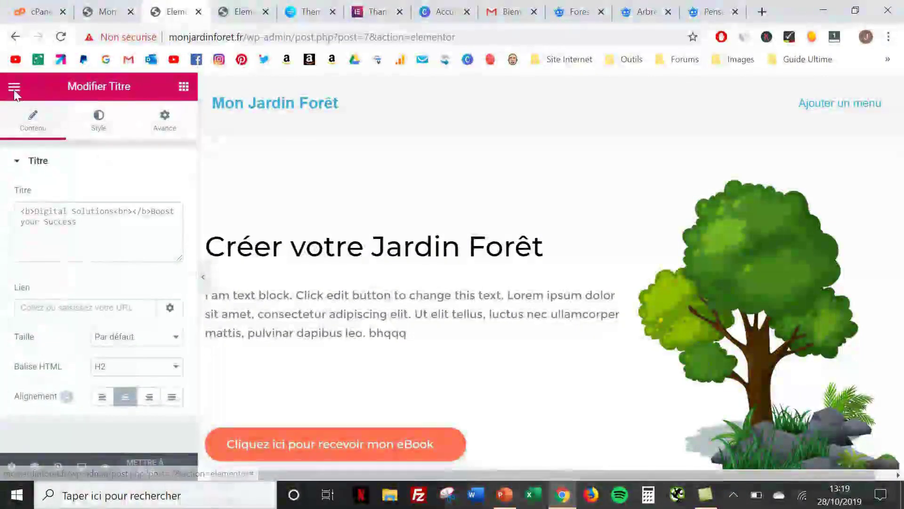
# Return from Elementor to the WordPress page editor and go to Réglages
pyautogui.click(14, 88)
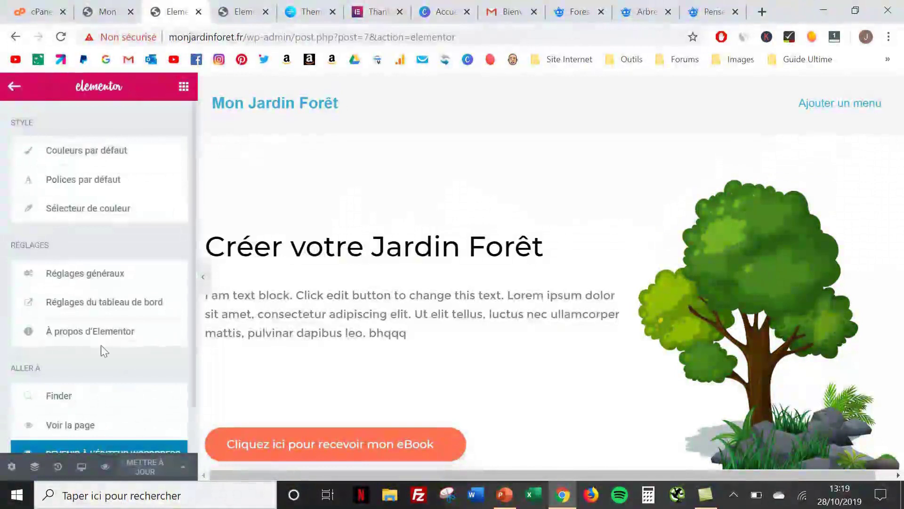
pyautogui.scroll(-1, 72, 447)
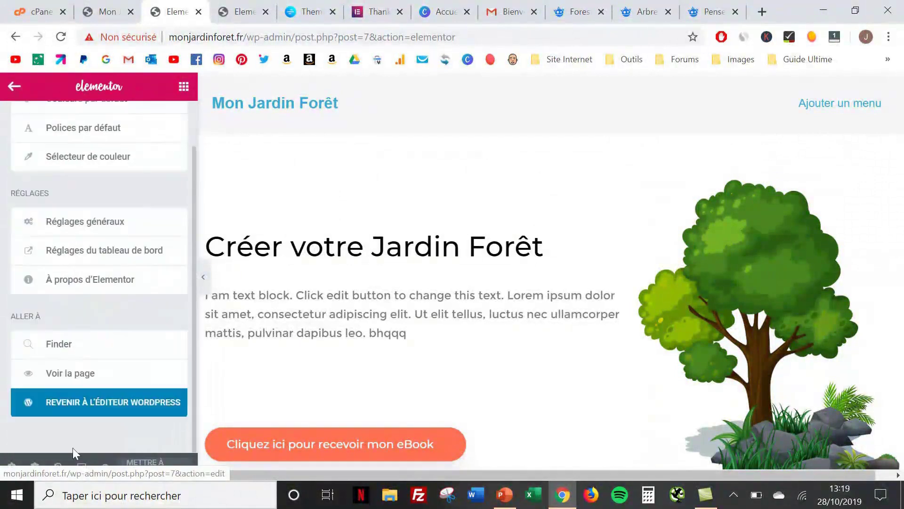
pyautogui.click(80, 401)
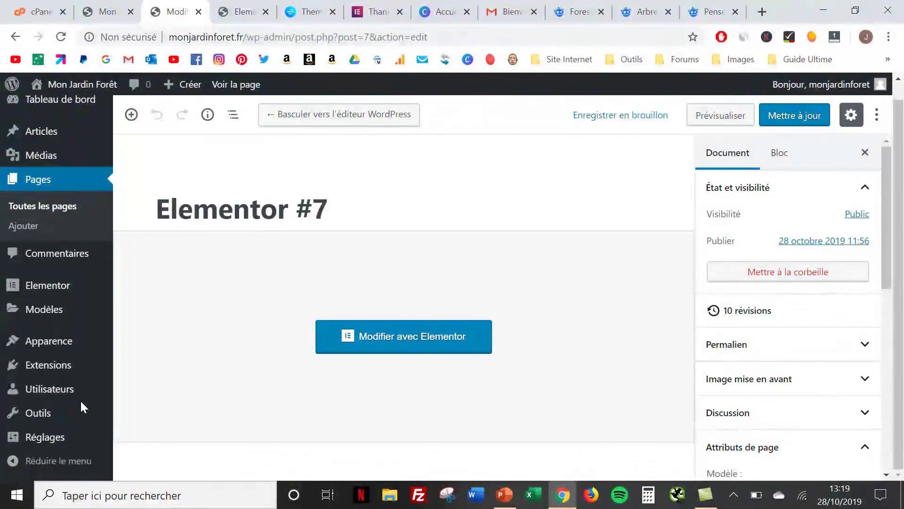
pyautogui.click(46, 437)
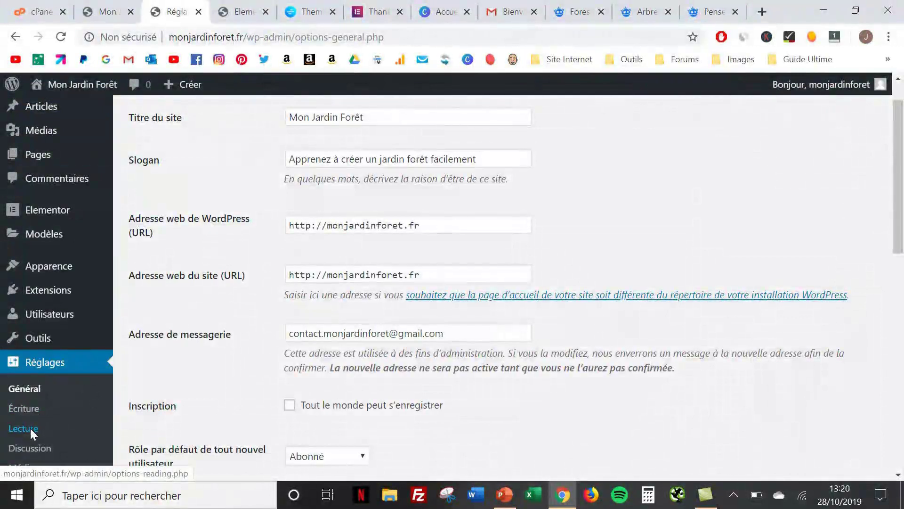
# In Réglages > Lecture, choose 'Une page statique' with Elementor #7 as Page d'accueil and save
pyautogui.click(30, 428)
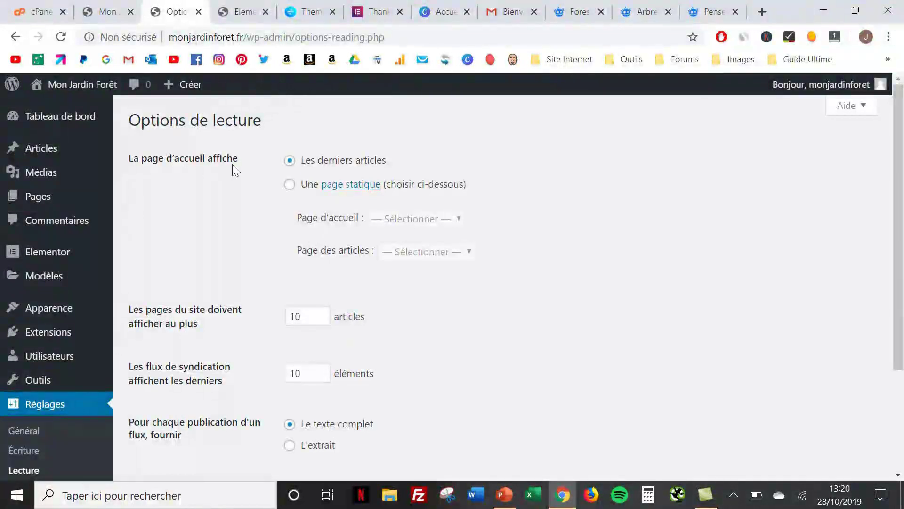
pyautogui.click(289, 184)
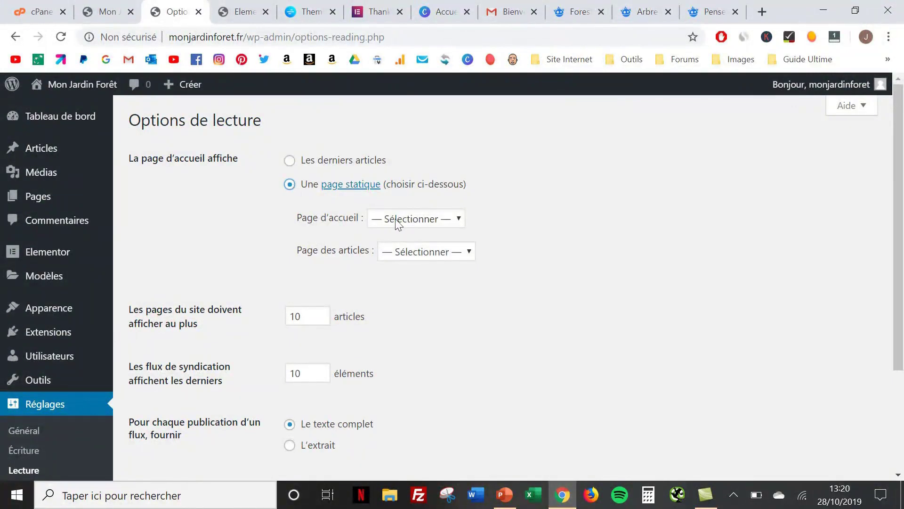
pyautogui.click(417, 221)
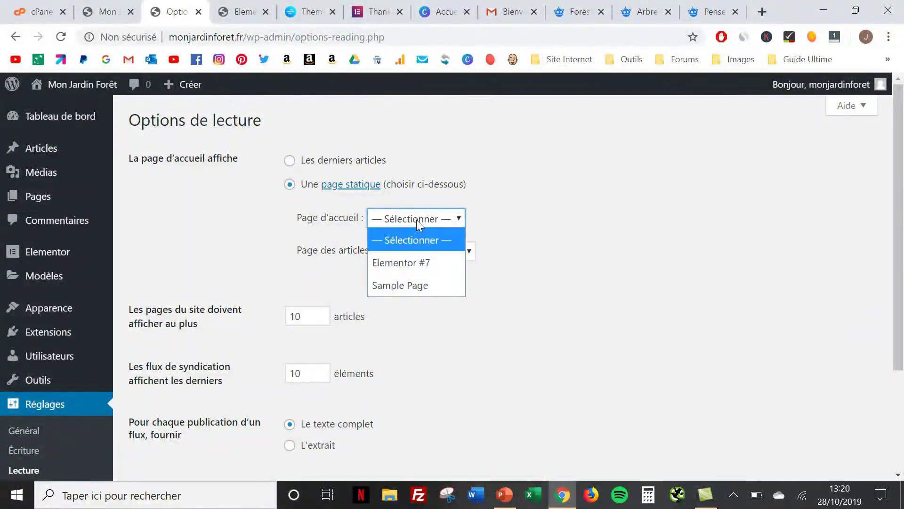
pyautogui.click(417, 263)
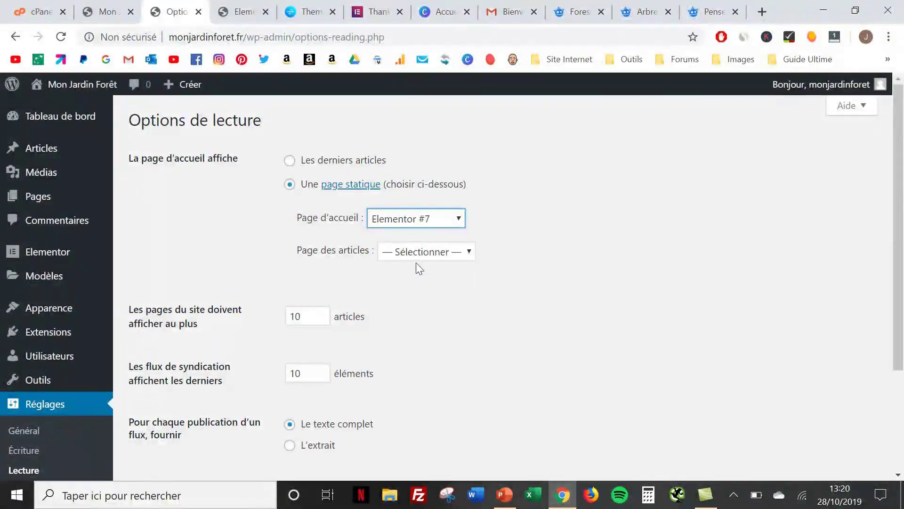
pyautogui.scroll(-3, 424, 288)
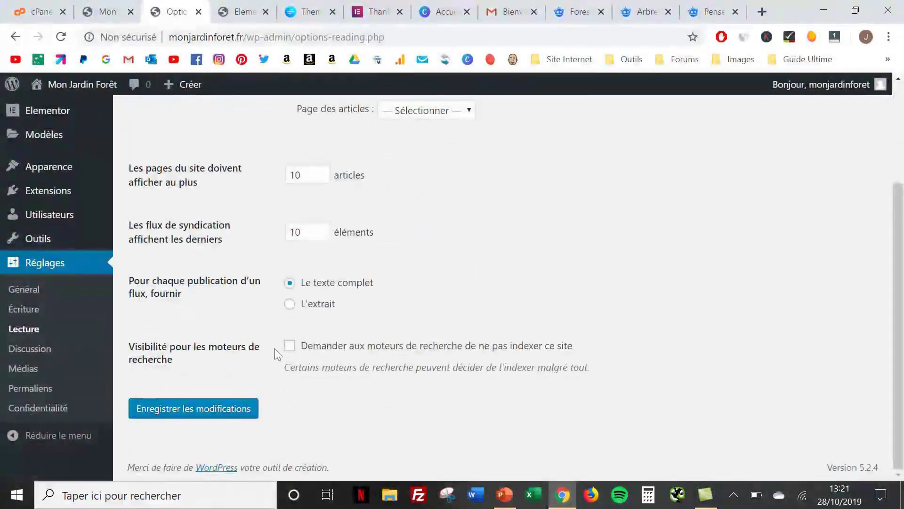
pyautogui.click(187, 404)
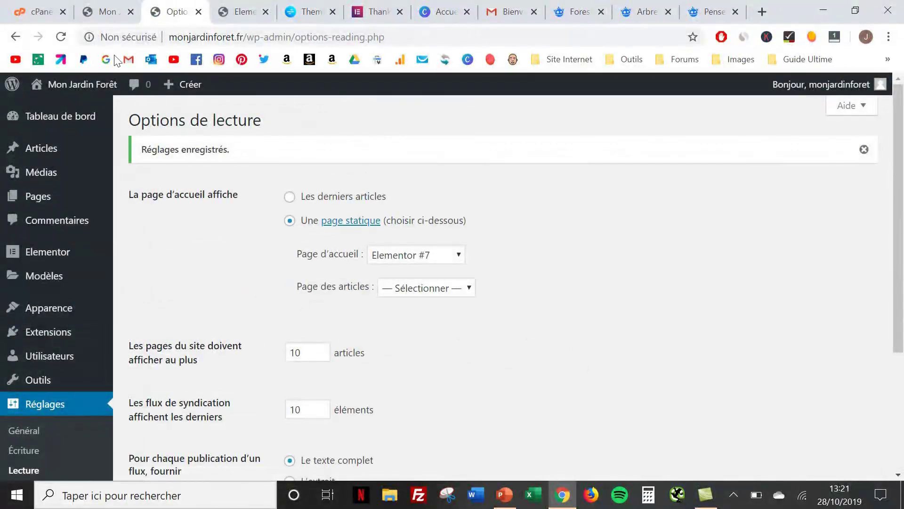
# Reload the live site tab and scroll through the new Créer votre Jardin Forêt home page
pyautogui.click(110, 12)
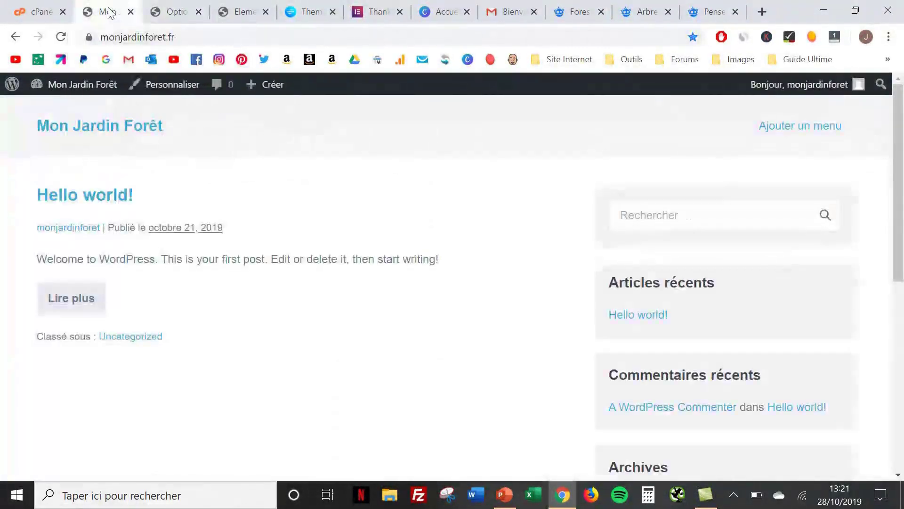
pyautogui.click(60, 40)
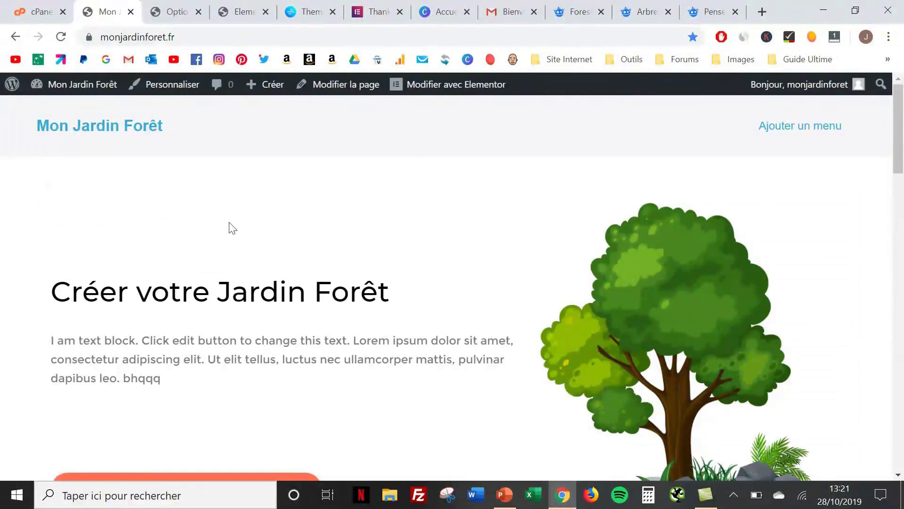
pyautogui.scroll(-10, 230, 225)
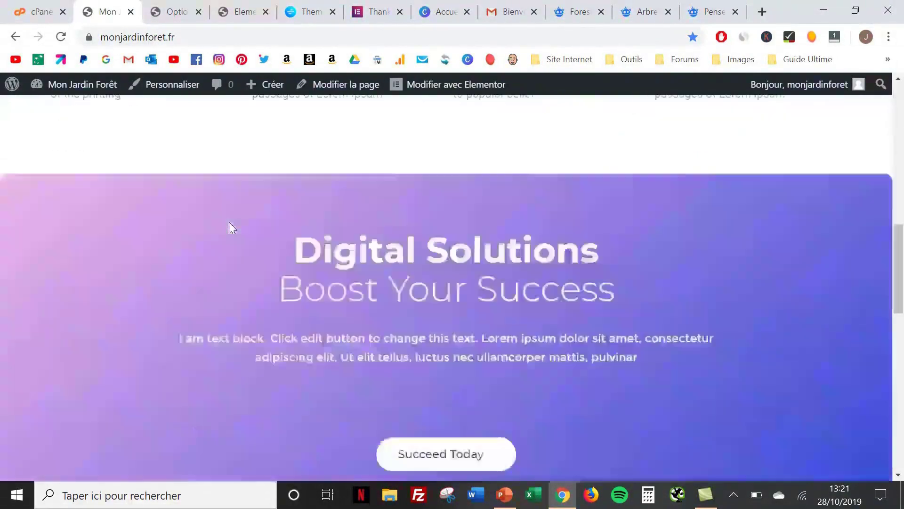
pyautogui.scroll(-10, 229, 222)
pyautogui.scroll(12, 229, 222)
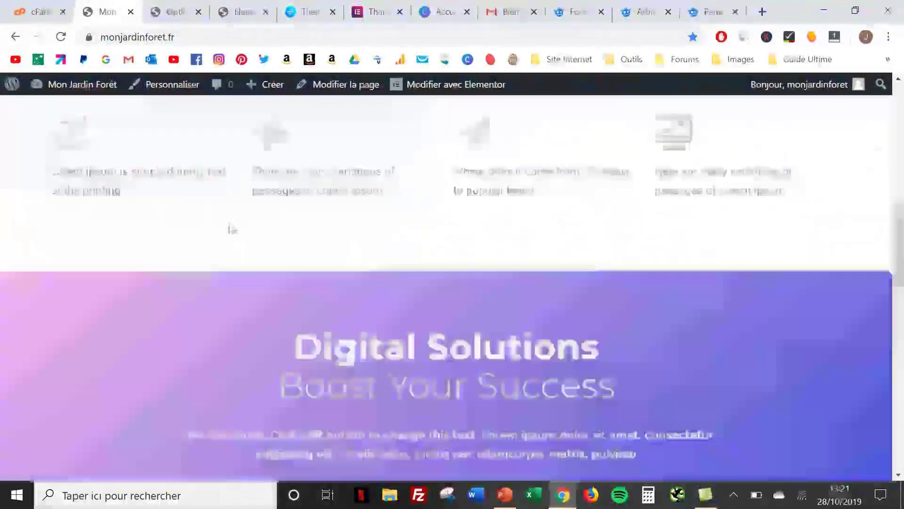
pyautogui.scroll(6, 231, 229)
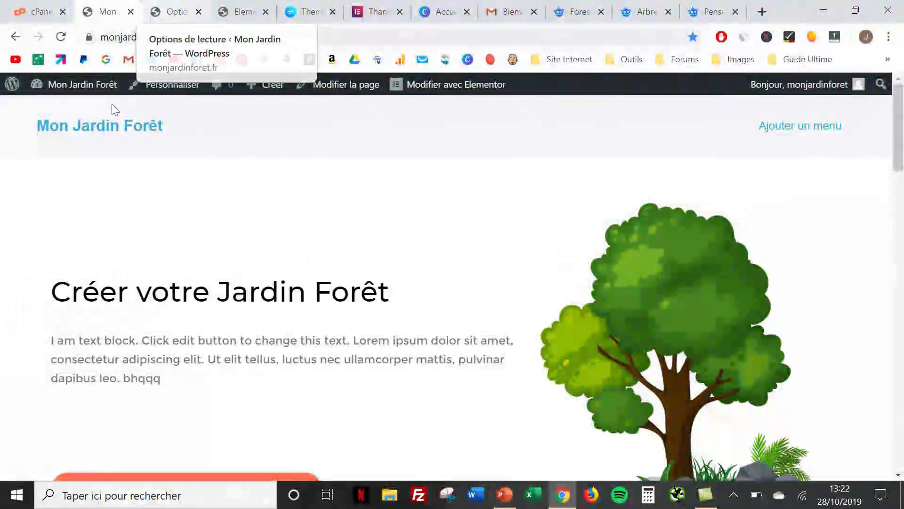
# Create a new page from the Pages list and title it 'Blog'
pyautogui.moveTo(84, 90)
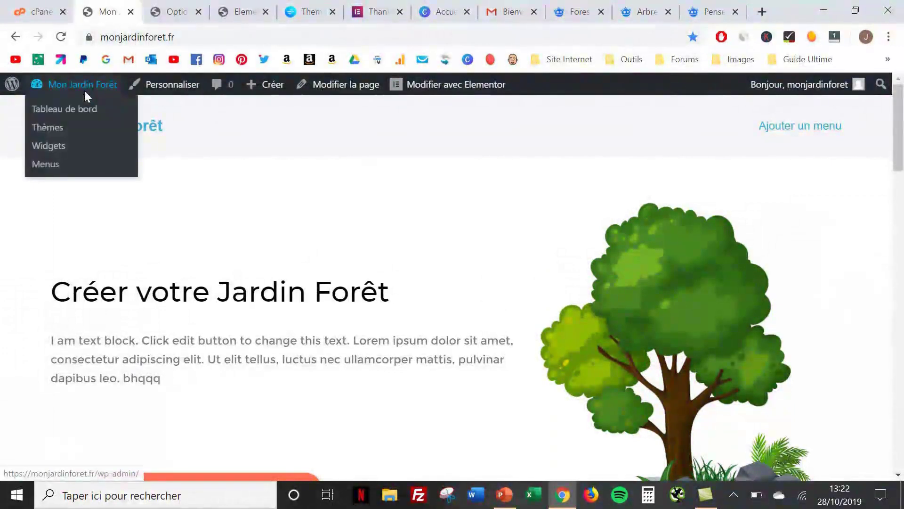
pyautogui.click(83, 110)
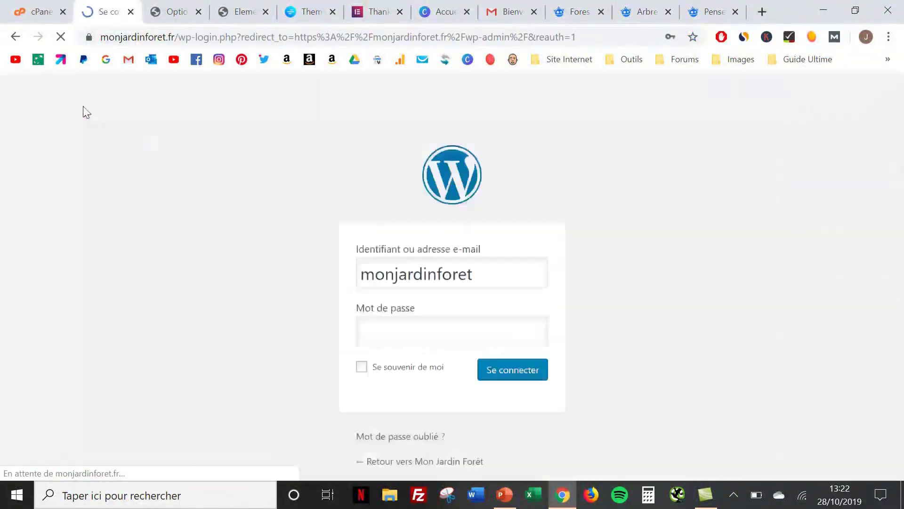
pyautogui.click(39, 246)
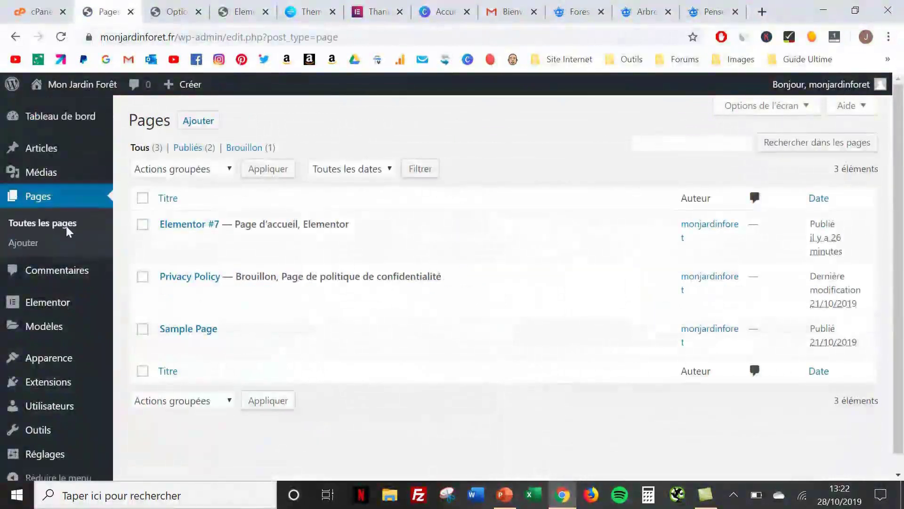
pyautogui.click(198, 122)
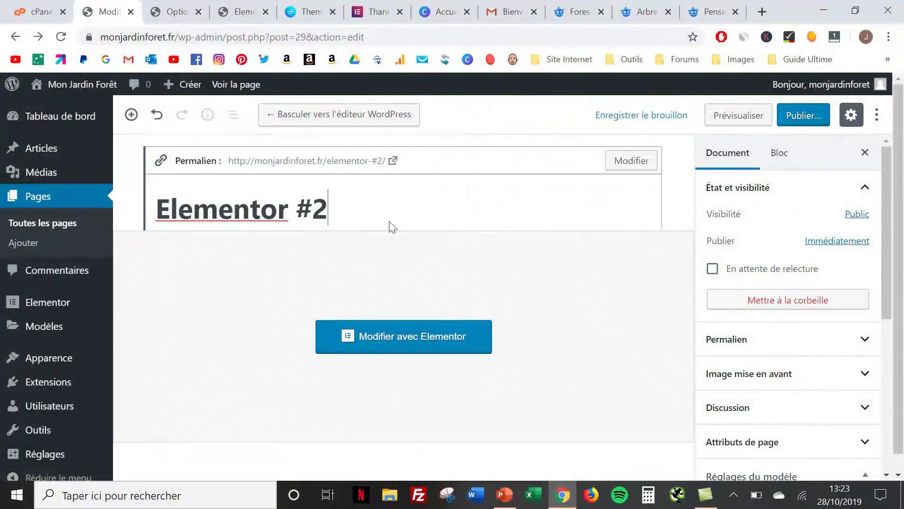
pyautogui.press('BackSpace')
pyautogui.press('BackSpace')
pyautogui.press('BackSpace')
pyautogui.press('BackSpace')
pyautogui.press('BackSpace')
pyautogui.press('BackSpace')
pyautogui.press('BackSpace')
pyautogui.press('BackSpace')
pyautogui.press('BackSpace')
pyautogui.press('BackSpace')
pyautogui.press('BackSpace')
pyautogui.press('BackSpace')
pyautogui.write('B')
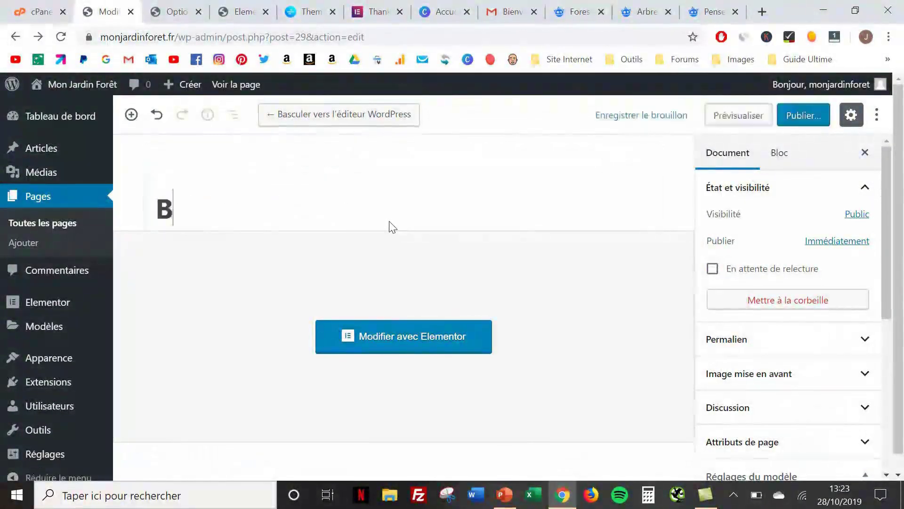
pyautogui.write('log')
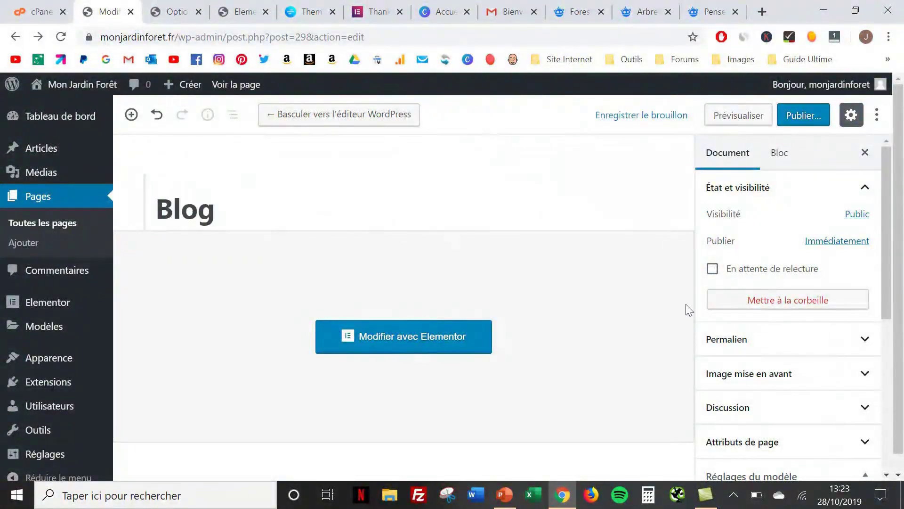
# Set the page template to Elementor pleine largeur and publish the Blog page
pyautogui.click(790, 445)
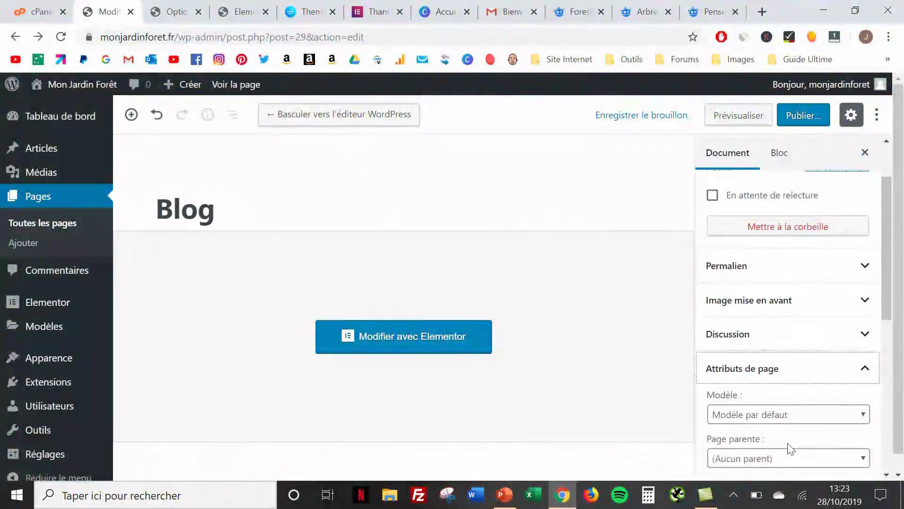
pyautogui.click(789, 395)
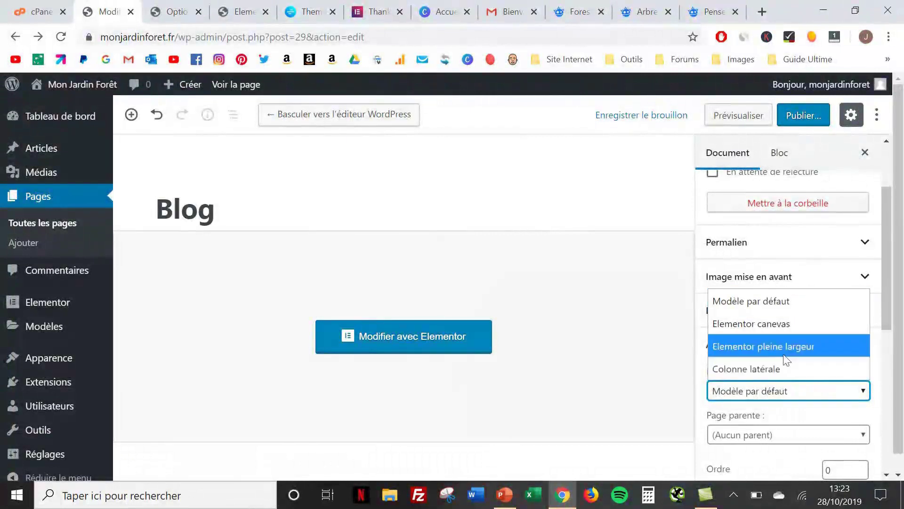
pyautogui.click(784, 352)
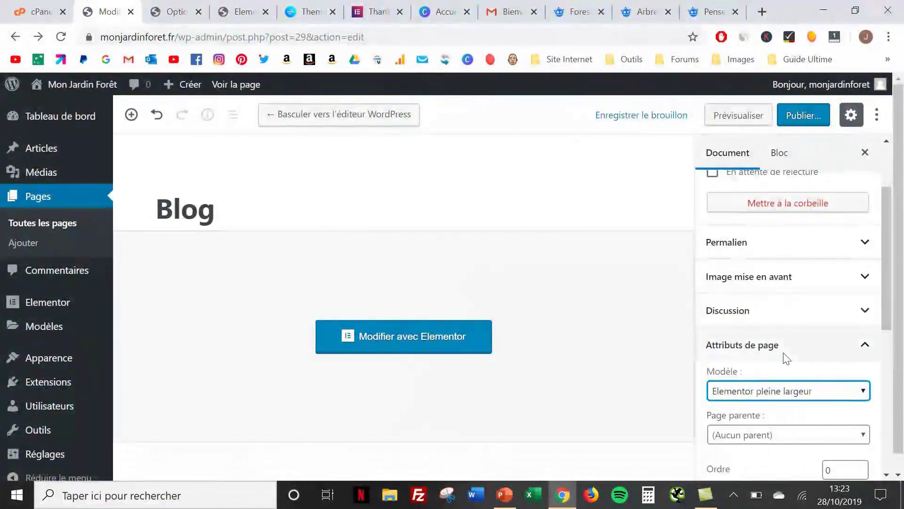
pyautogui.click(799, 116)
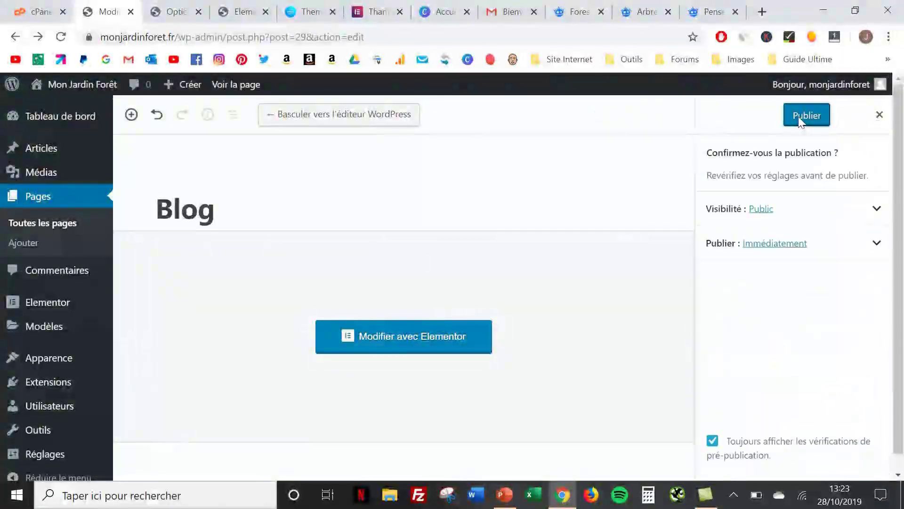
pyautogui.click(798, 117)
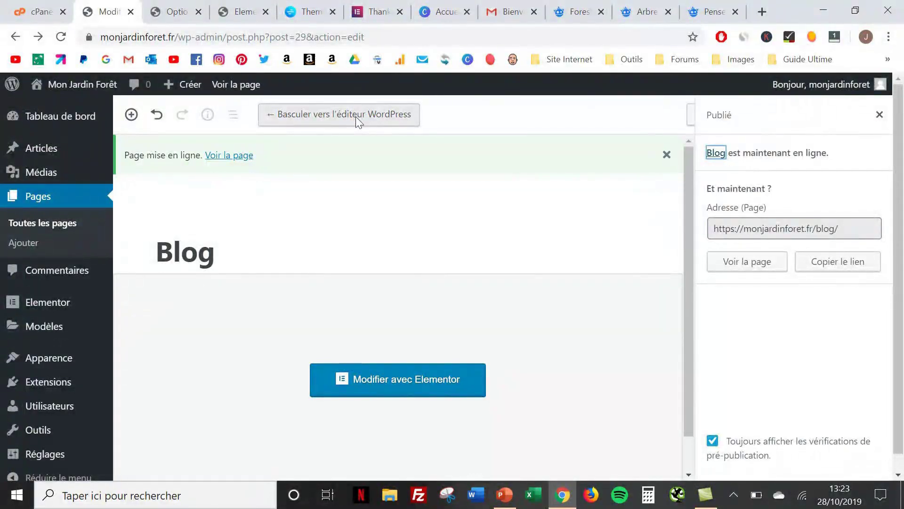
# Open the published Blog page in the Elementor editor
pyautogui.click(355, 117)
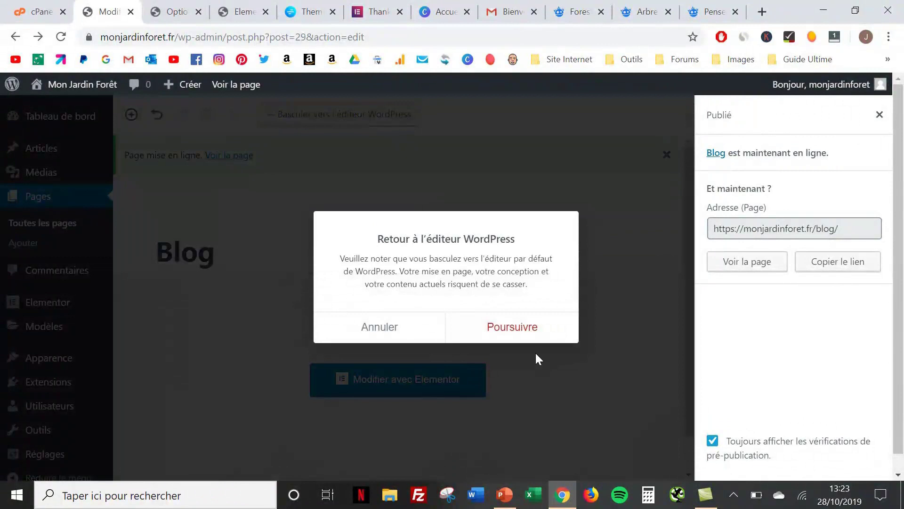
pyautogui.click(383, 329)
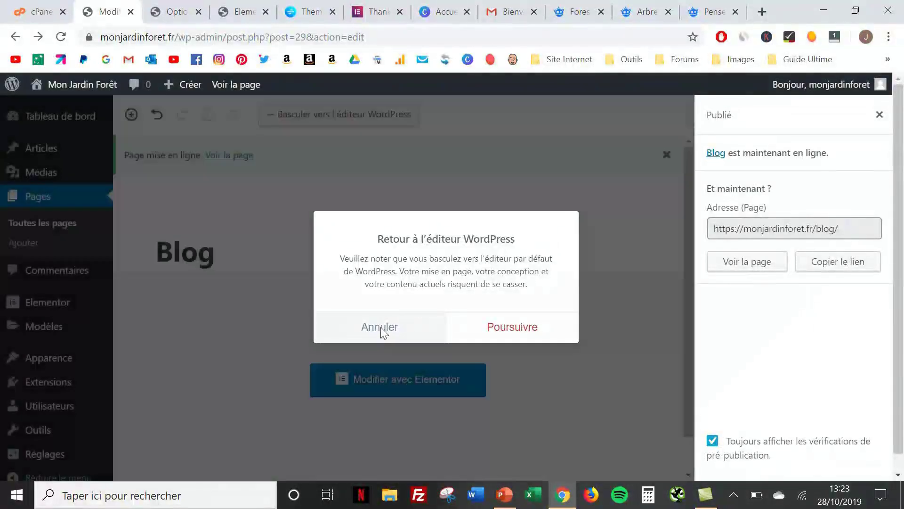
pyautogui.click(376, 379)
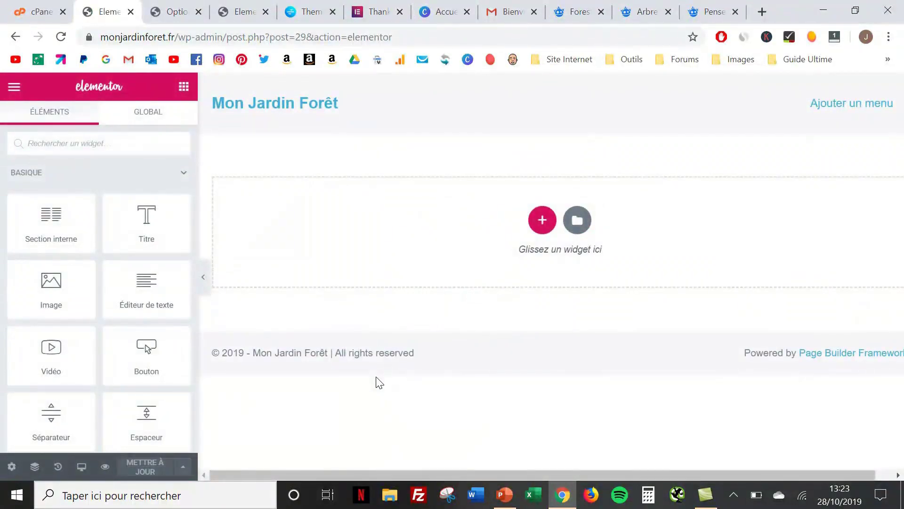
# Search the template library for 'blog' and preview the Blog Post – Launch template
pyautogui.click(578, 220)
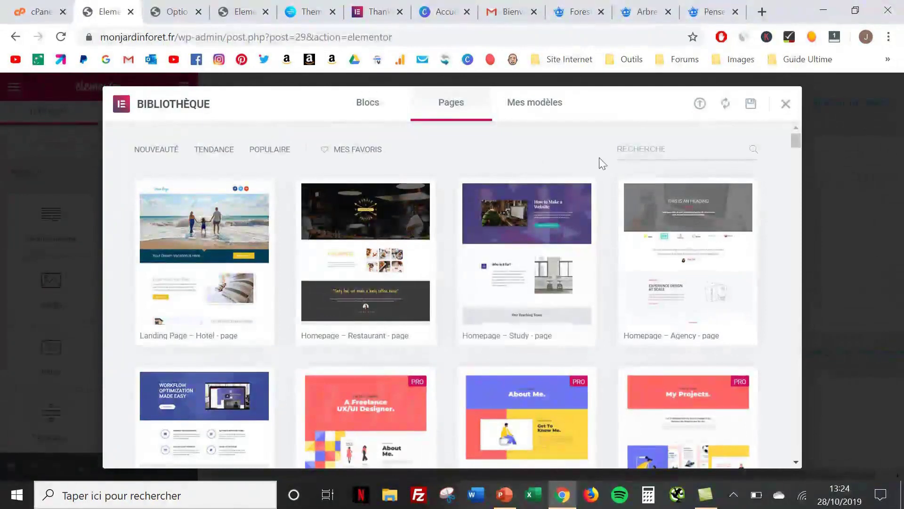
pyautogui.click(632, 148)
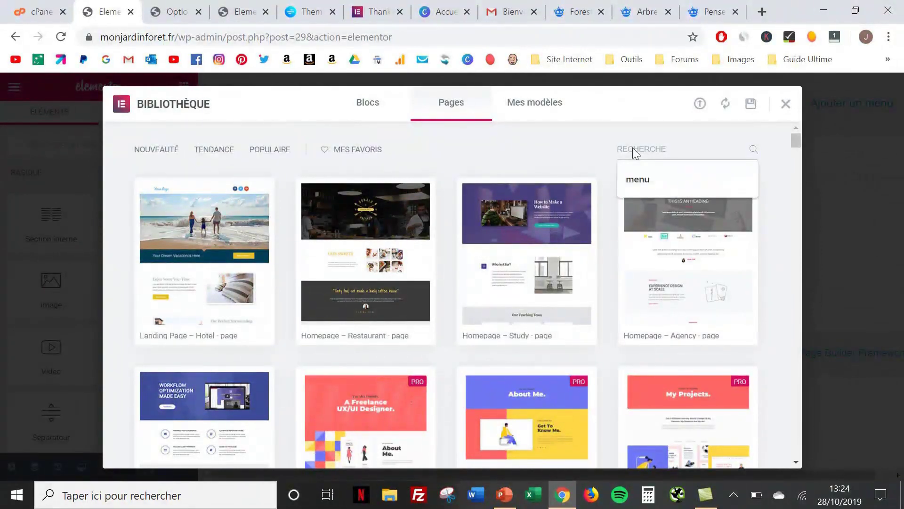
pyautogui.write('blog')
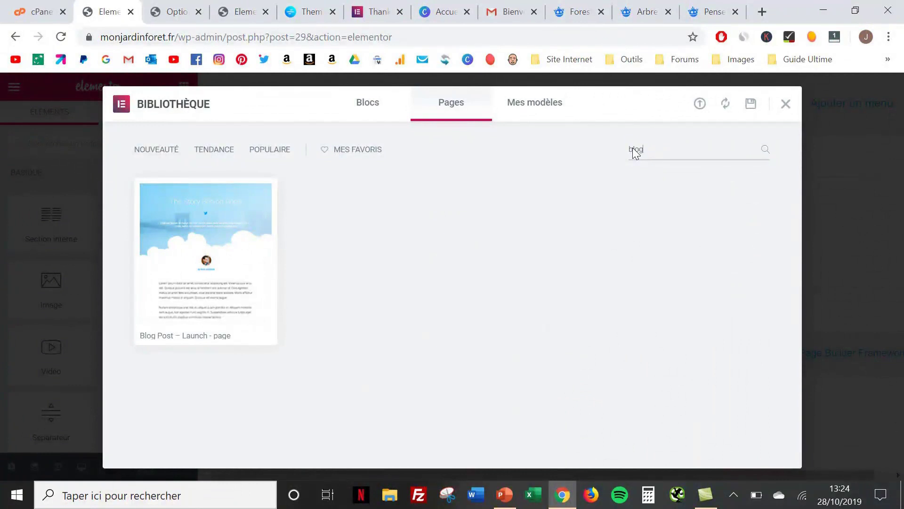
pyautogui.moveTo(149, 346)
pyautogui.click(218, 247)
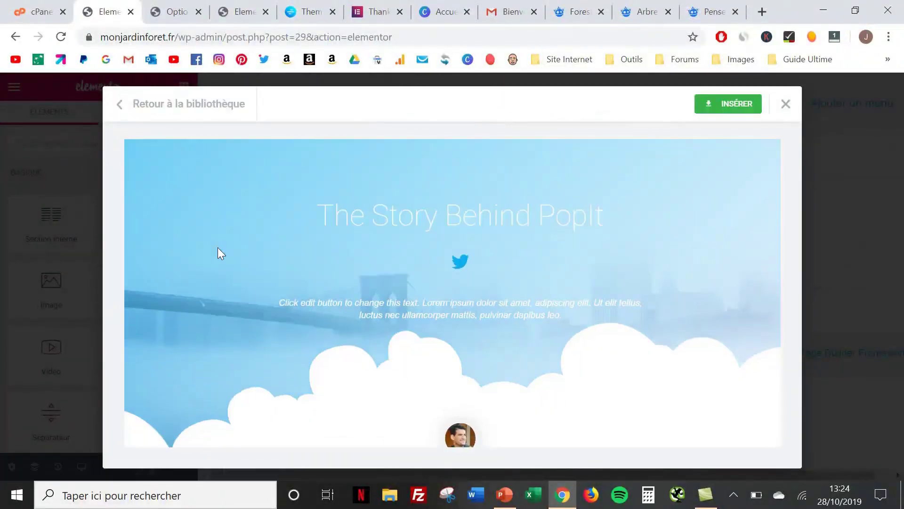
pyautogui.scroll(-3, 462, 327)
pyautogui.scroll(-5, 464, 325)
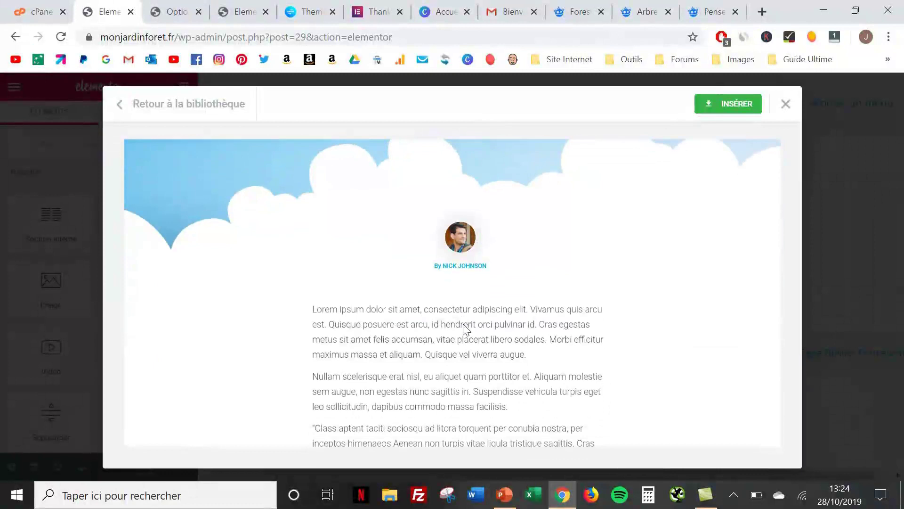
pyautogui.scroll(8, 464, 324)
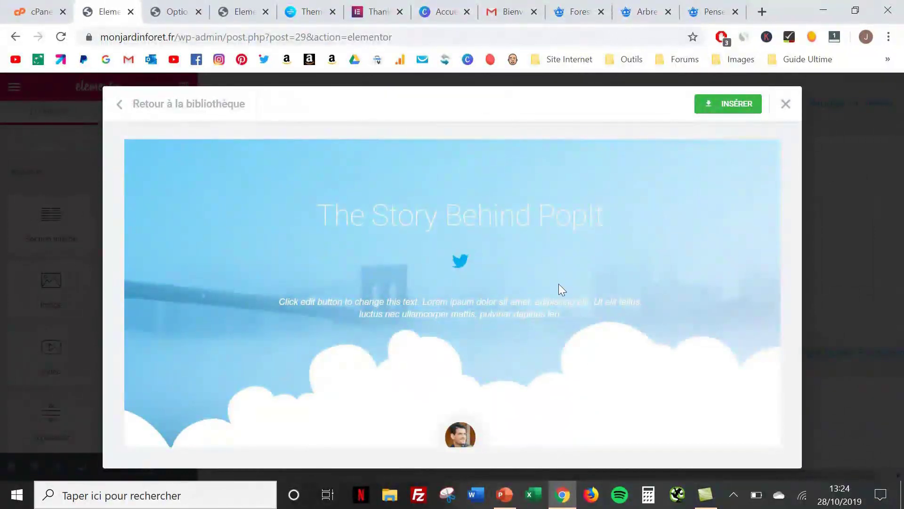
pyautogui.scroll(-2, 558, 284)
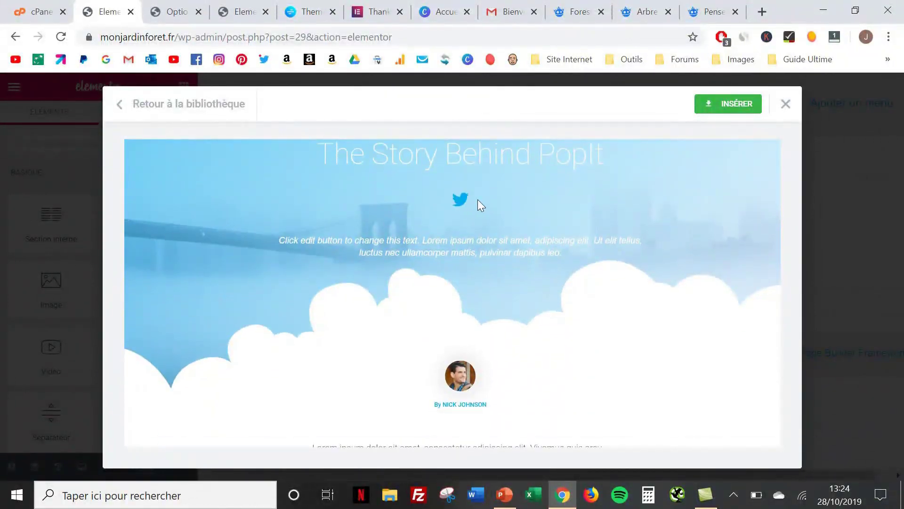
pyautogui.scroll(-2, 464, 419)
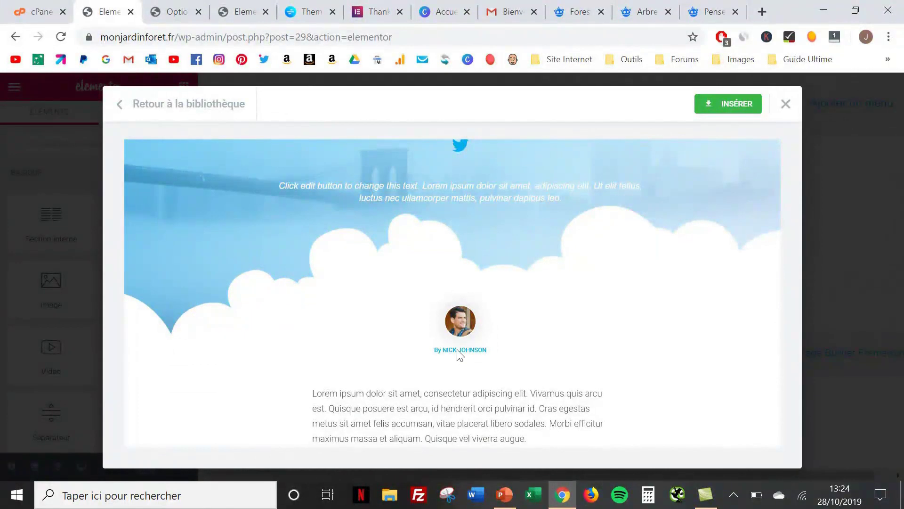
pyautogui.scroll(-10, 459, 354)
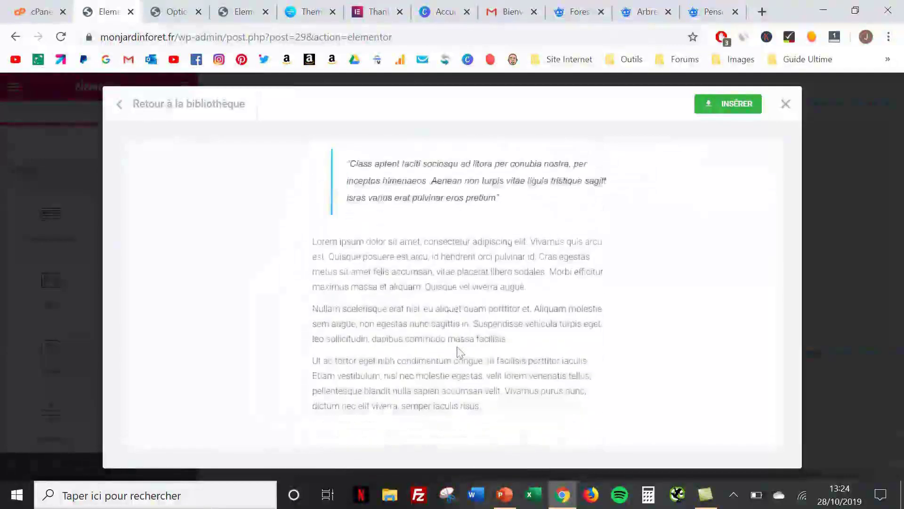
pyautogui.scroll(-15, 460, 351)
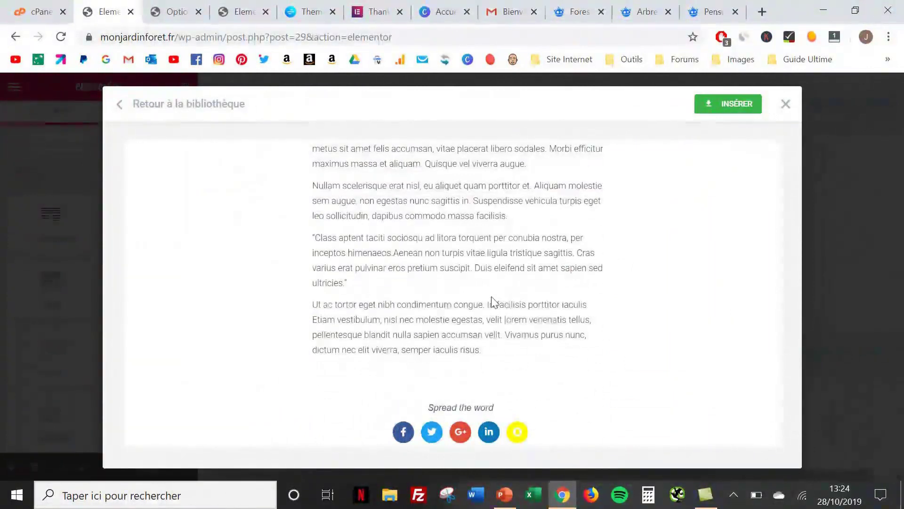
pyautogui.scroll(1, 494, 310)
pyautogui.scroll(20, 492, 309)
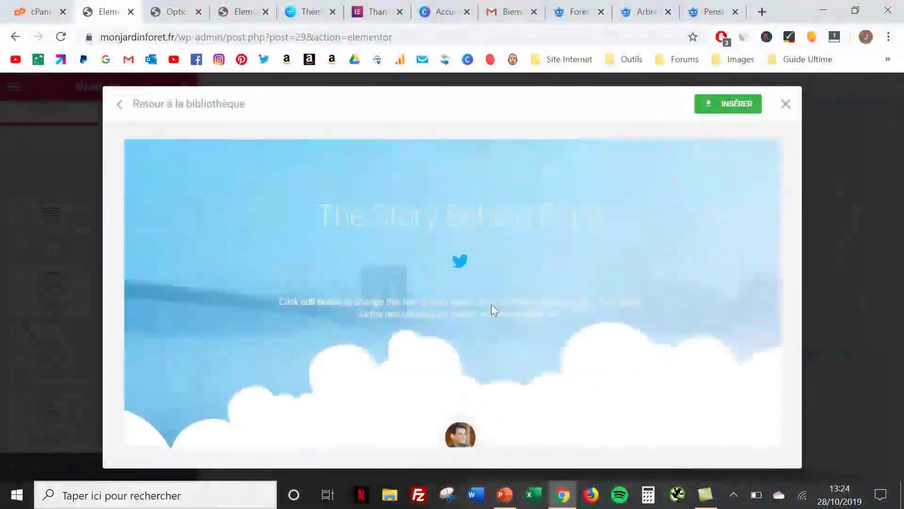
# Insert the Blog Post – Launch template and preview the page at full width
pyautogui.click(730, 106)
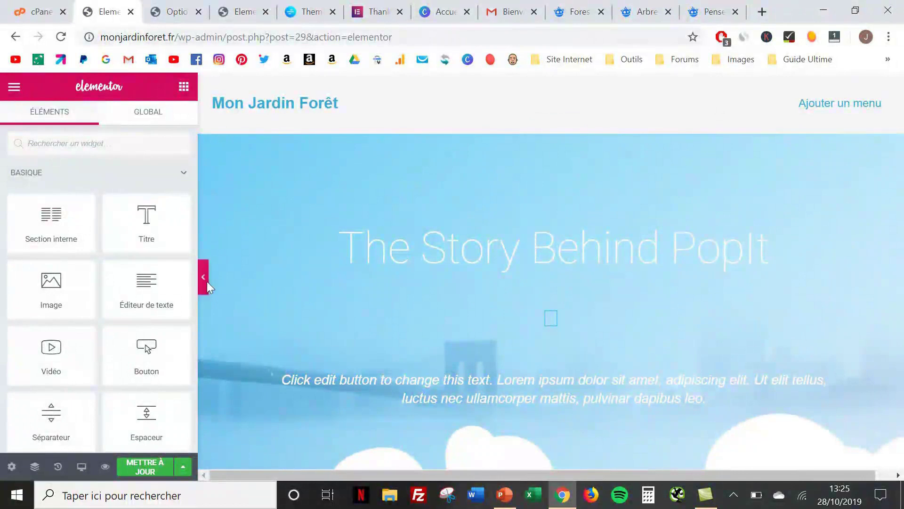
pyautogui.click(204, 278)
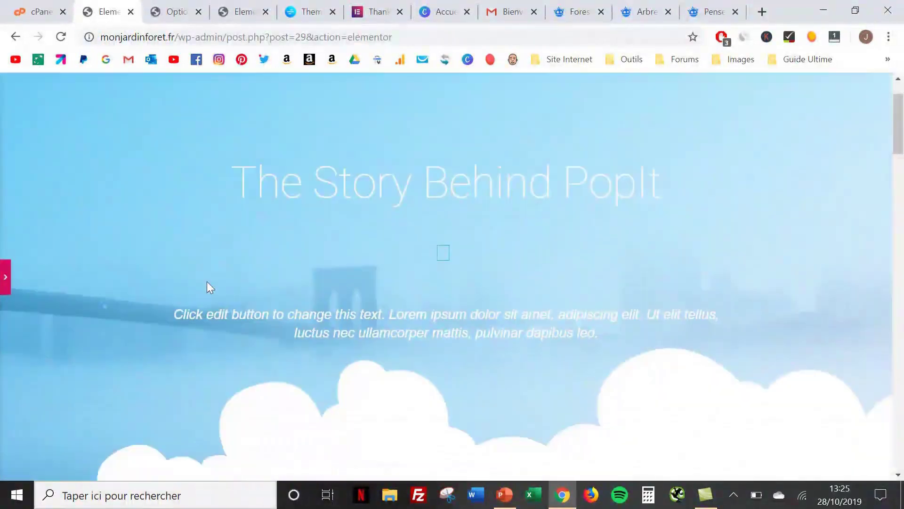
pyautogui.scroll(-15, 208, 284)
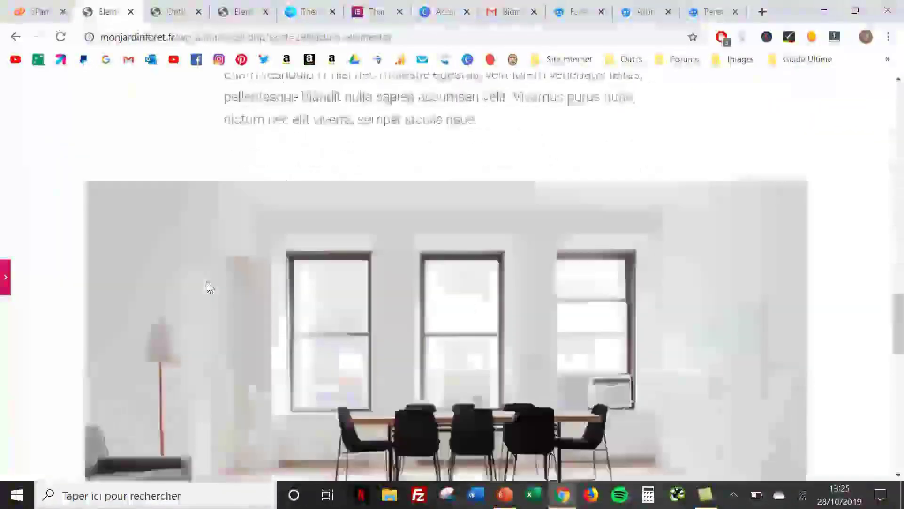
pyautogui.scroll(-12, 209, 287)
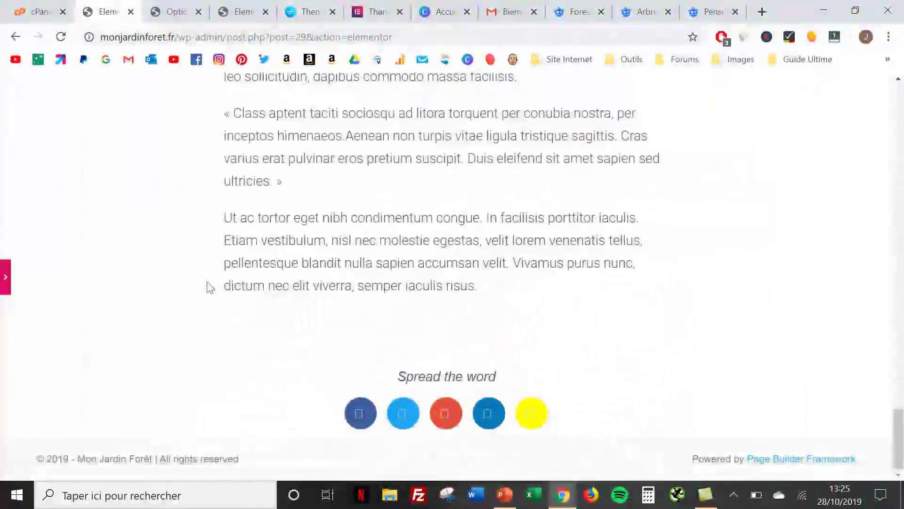
pyautogui.scroll(20, 209, 287)
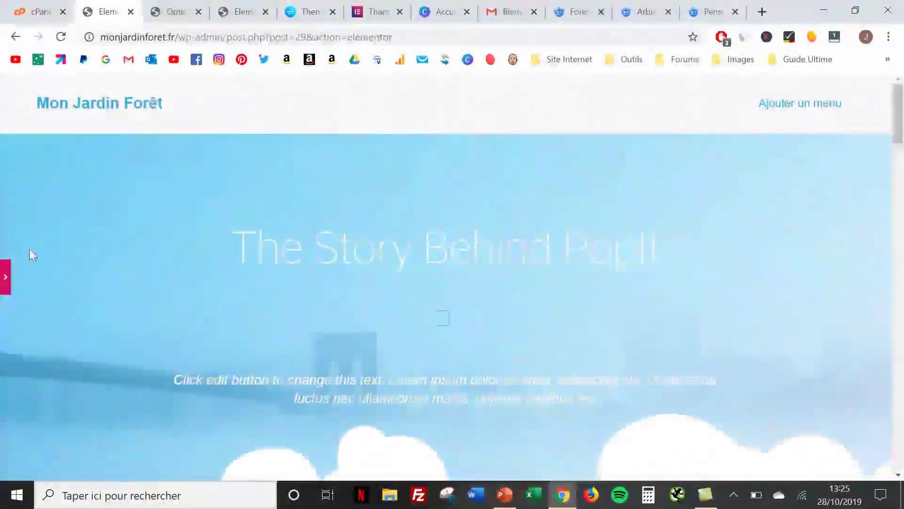
pyautogui.click(6, 273)
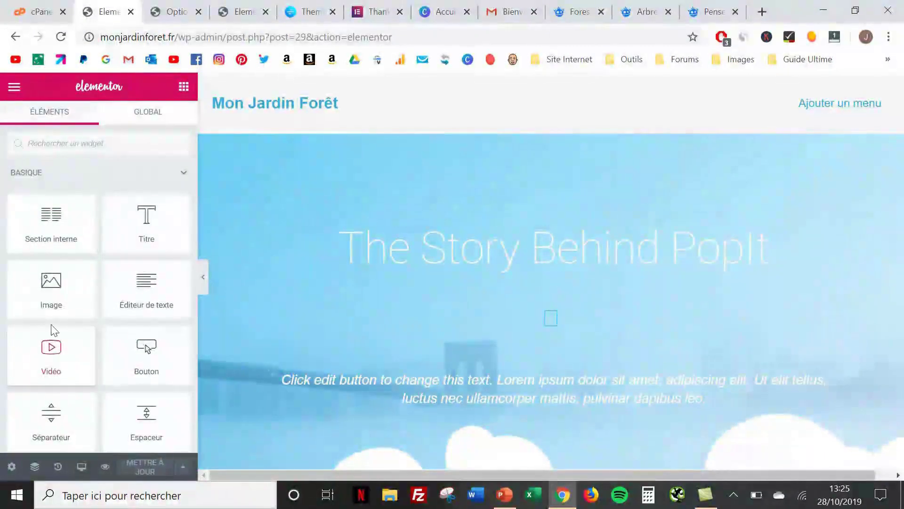
pyautogui.click(14, 90)
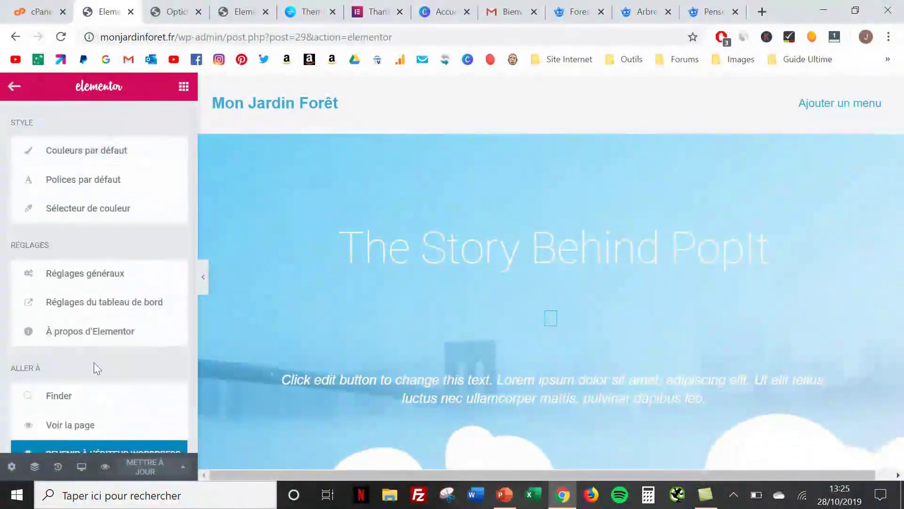
# Return to WordPress and start a new page titled 'A propos'
pyautogui.scroll(-1, 94, 362)
pyautogui.click(94, 400)
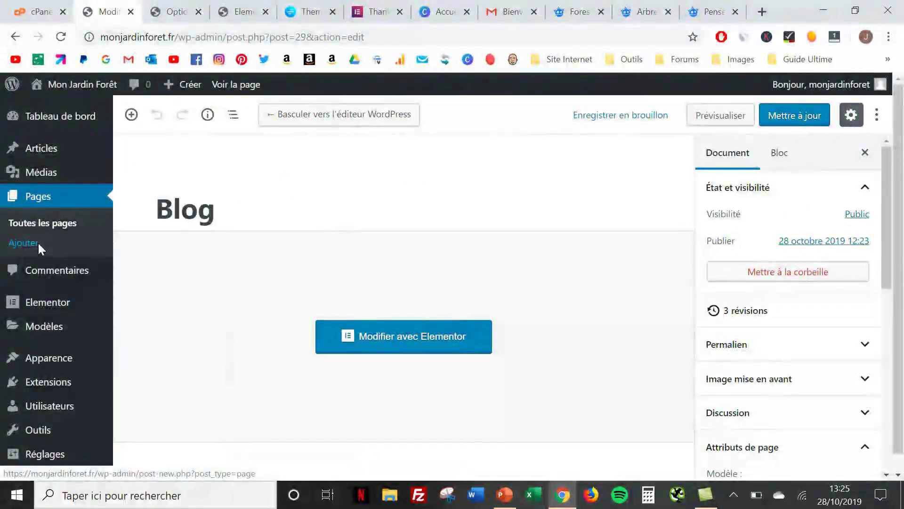
pyautogui.click(37, 242)
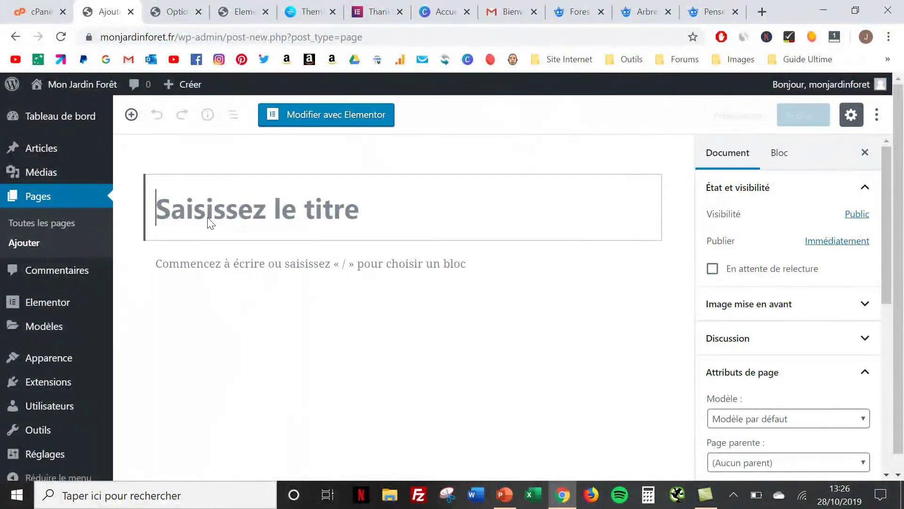
pyautogui.write('A')
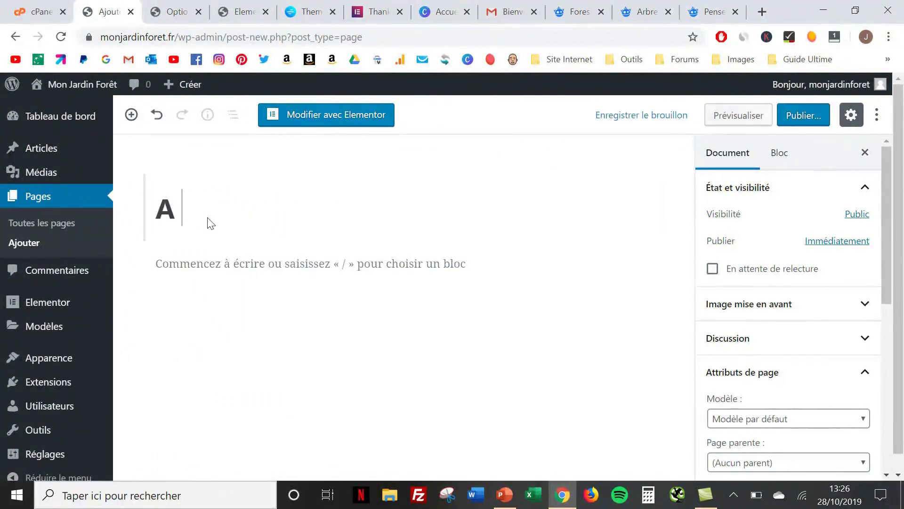
pyautogui.write(' propos')
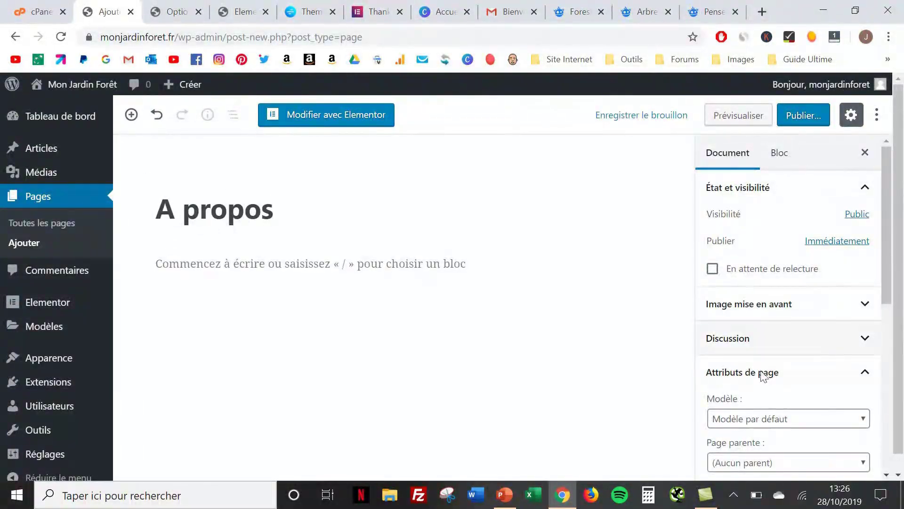
# Choose the Elementor pleine largeur template and publish the A propos page
pyautogui.click(793, 425)
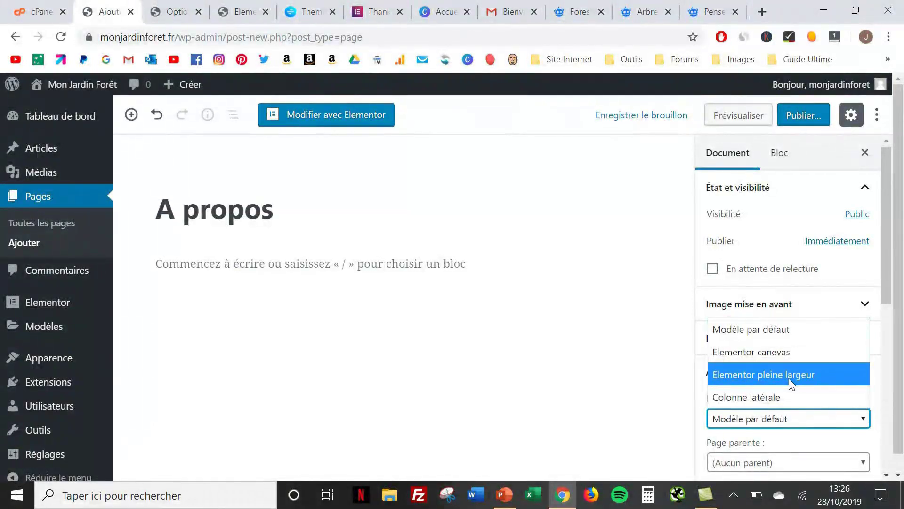
pyautogui.click(789, 378)
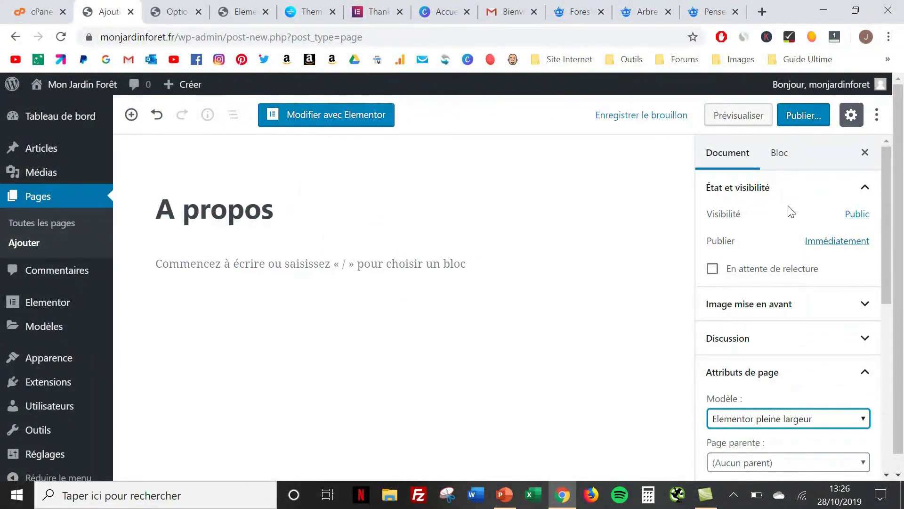
pyautogui.click(801, 125)
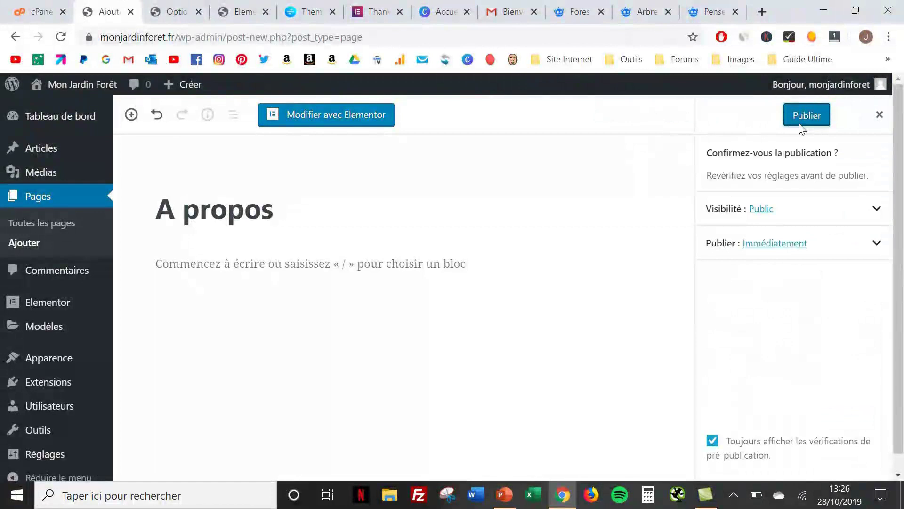
pyautogui.click(799, 123)
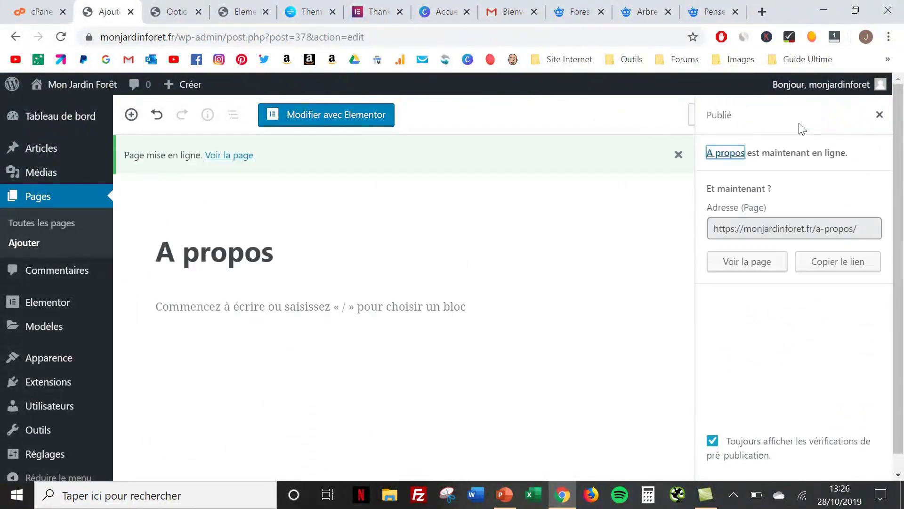
# Open the page in Elementor and search the template library for 'contact'
pyautogui.click(343, 118)
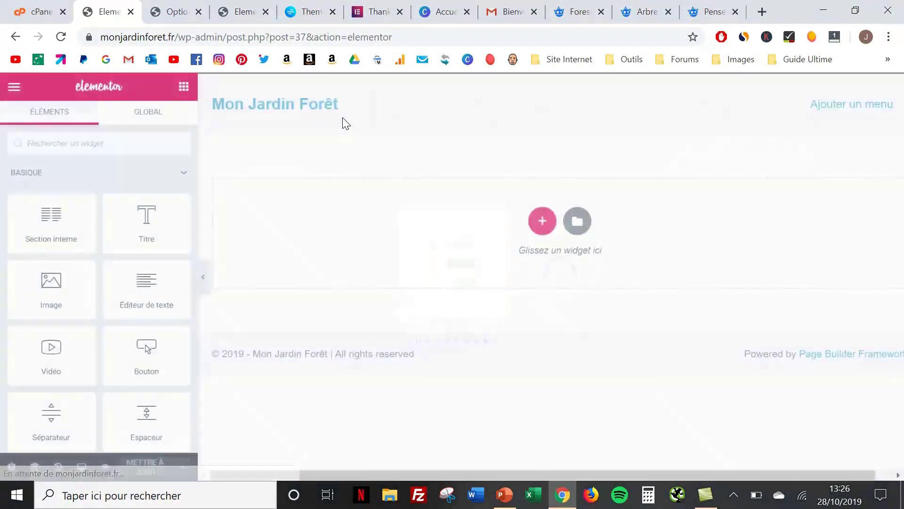
pyautogui.click(584, 223)
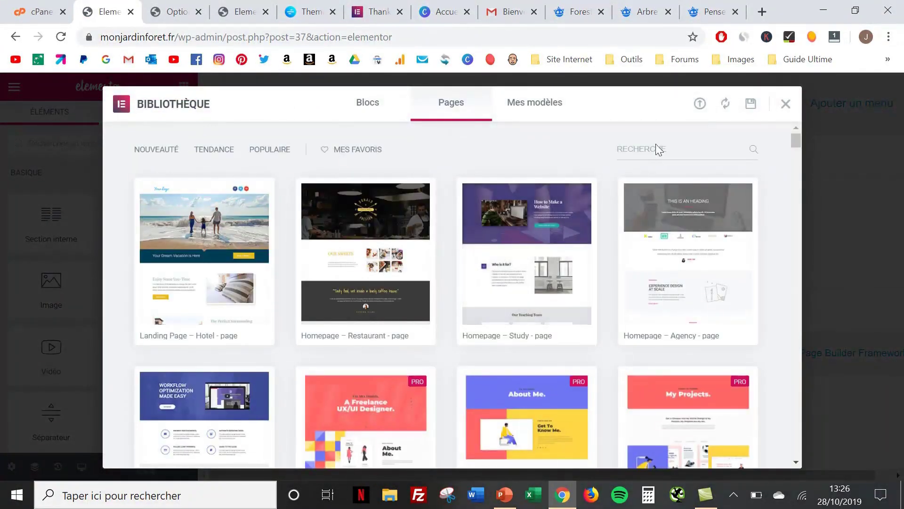
pyautogui.click(656, 144)
pyautogui.write('contact')
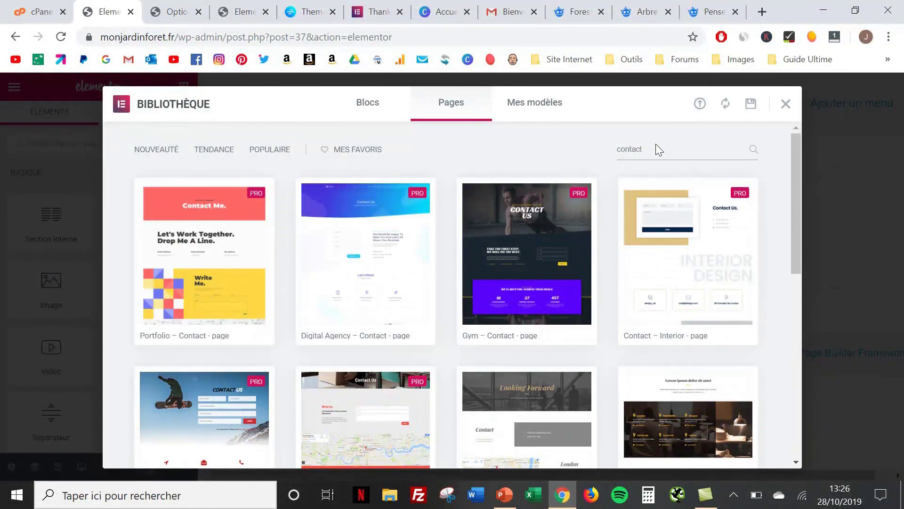
pyautogui.moveTo(367, 257)
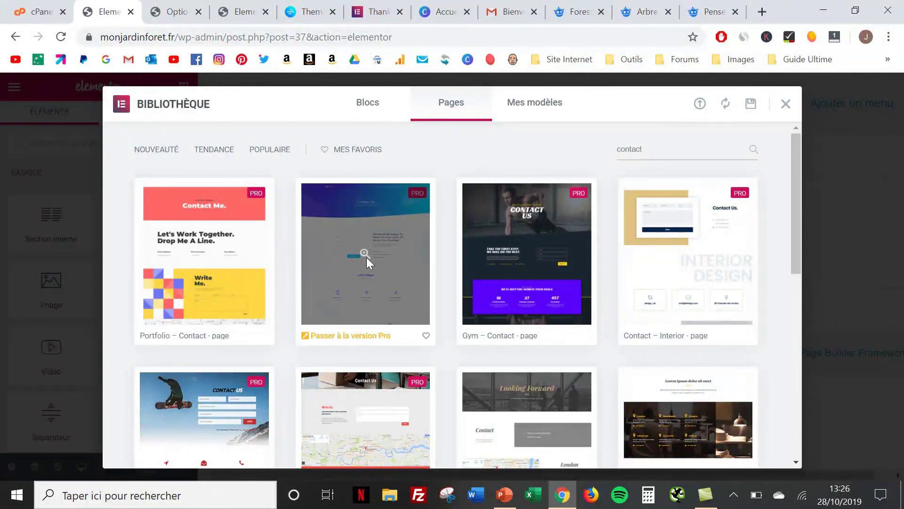
pyautogui.scroll(-2, 367, 258)
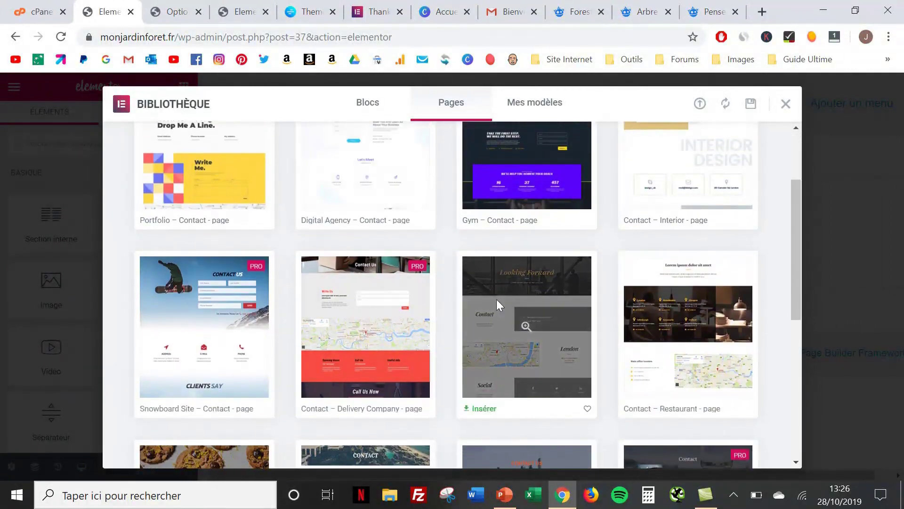
pyautogui.scroll(-1, 527, 318)
pyautogui.scroll(-3, 534, 395)
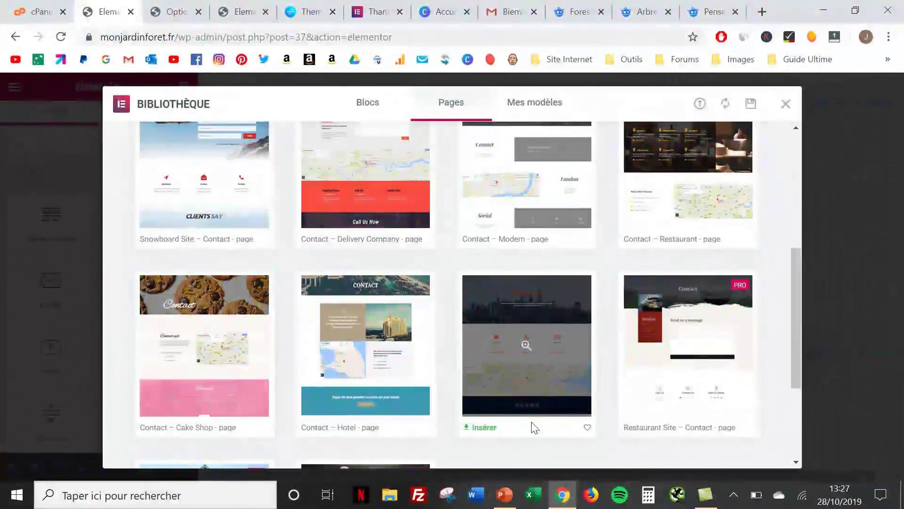
# Preview the Contact – Cake Shop template and insert it into the page
pyautogui.click(199, 299)
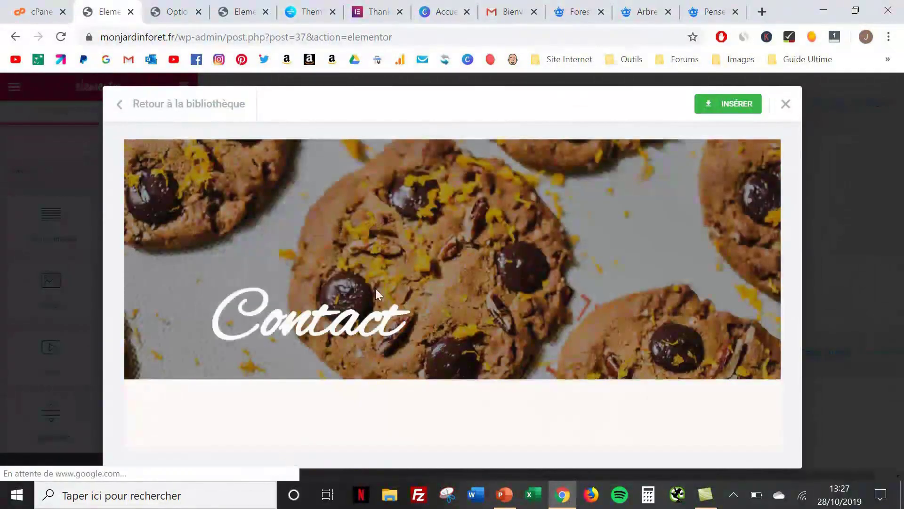
pyautogui.scroll(-5, 375, 287)
pyautogui.scroll(-6, 379, 294)
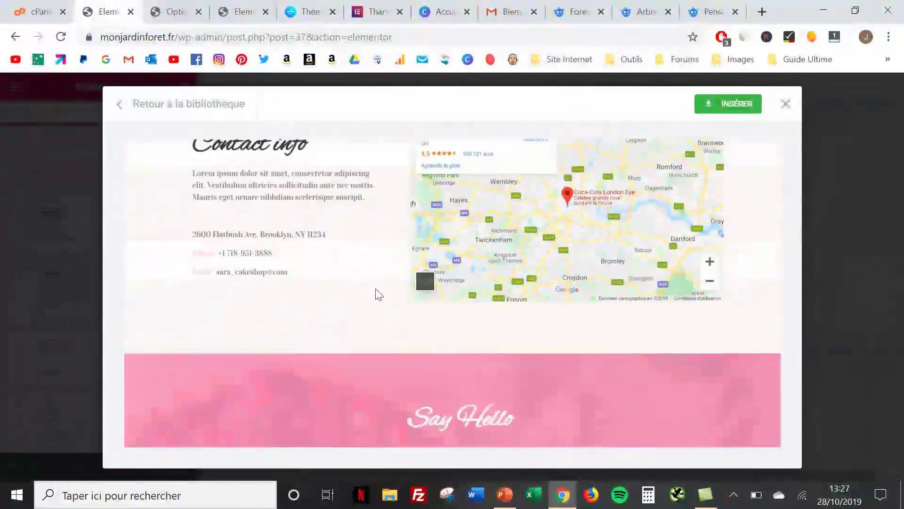
pyautogui.scroll(11, 375, 289)
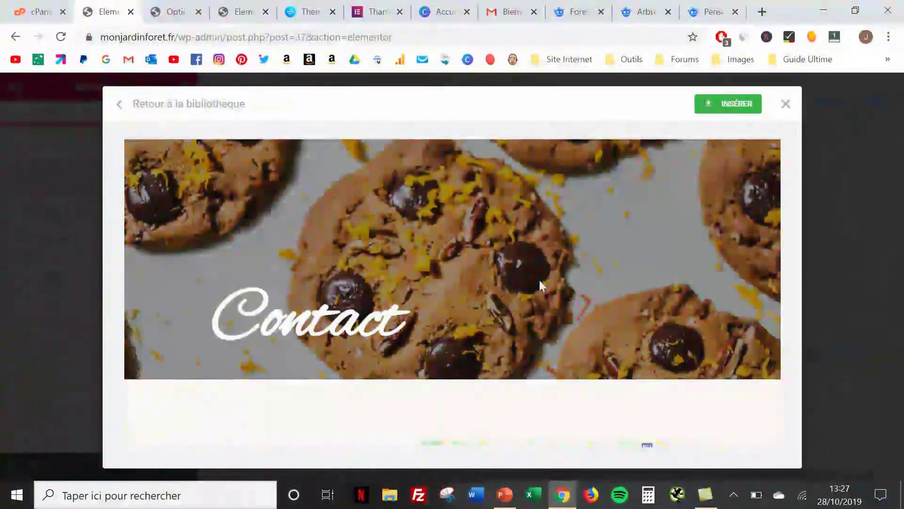
pyautogui.click(728, 105)
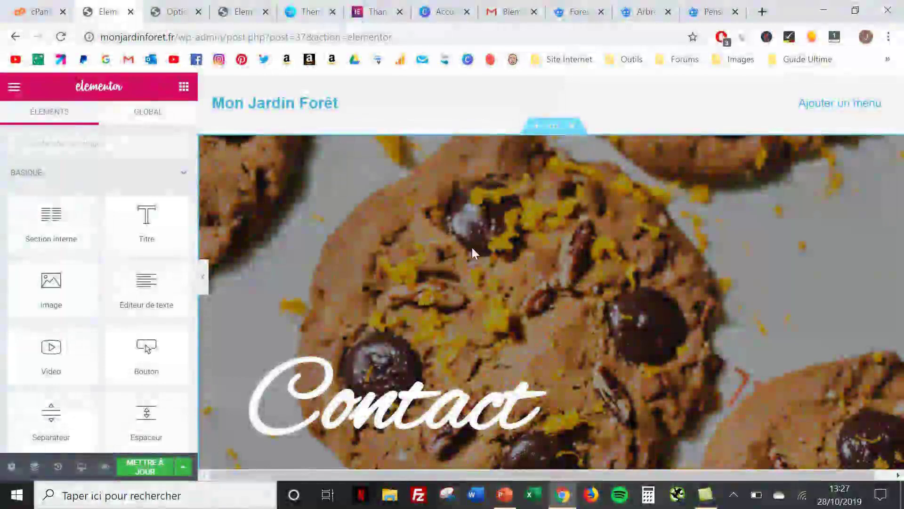
# Select the Contact info heading text and show its style settings
pyautogui.scroll(-1, 472, 250)
pyautogui.scroll(-12, 472, 250)
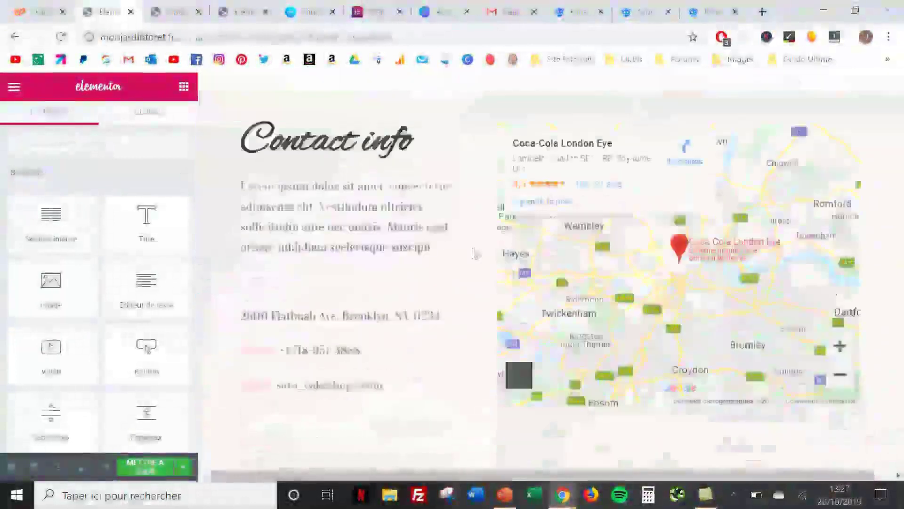
pyautogui.scroll(10, 473, 252)
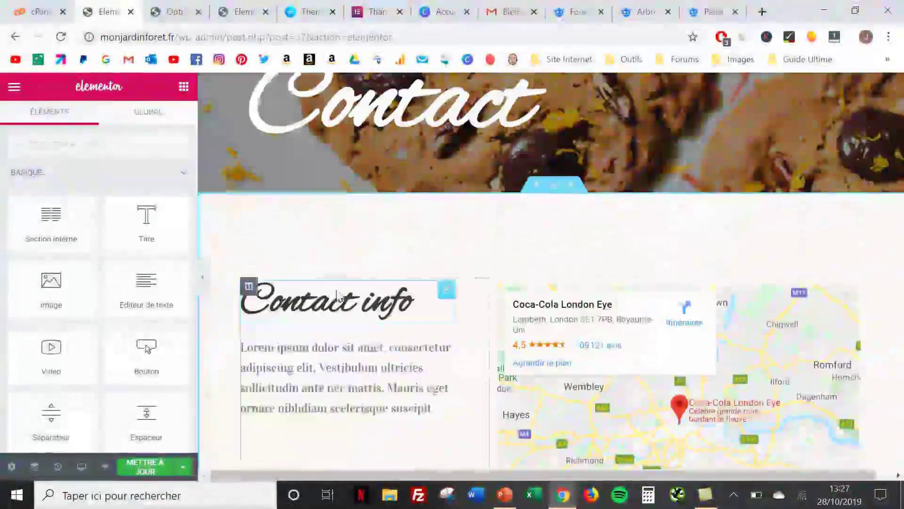
pyautogui.click(336, 295)
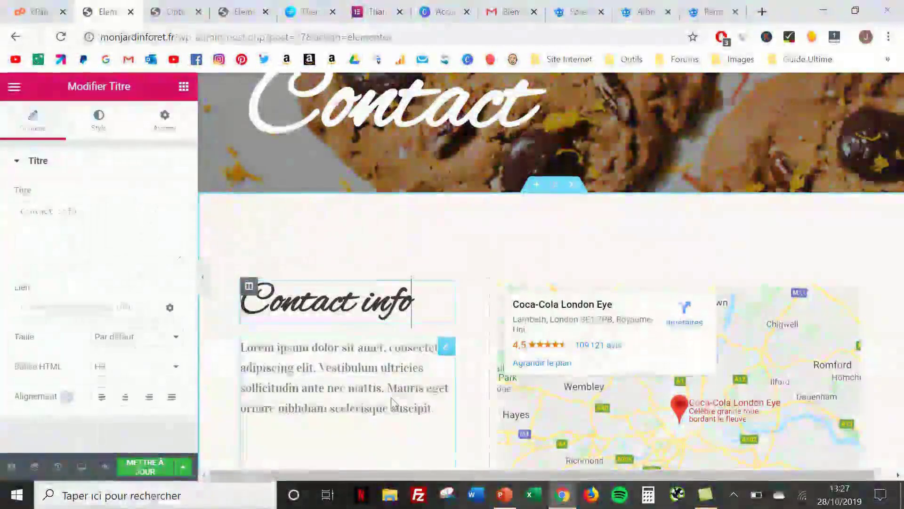
pyautogui.scroll(-3, 390, 402)
pyautogui.scroll(2, 391, 403)
pyautogui.scroll(1, 395, 404)
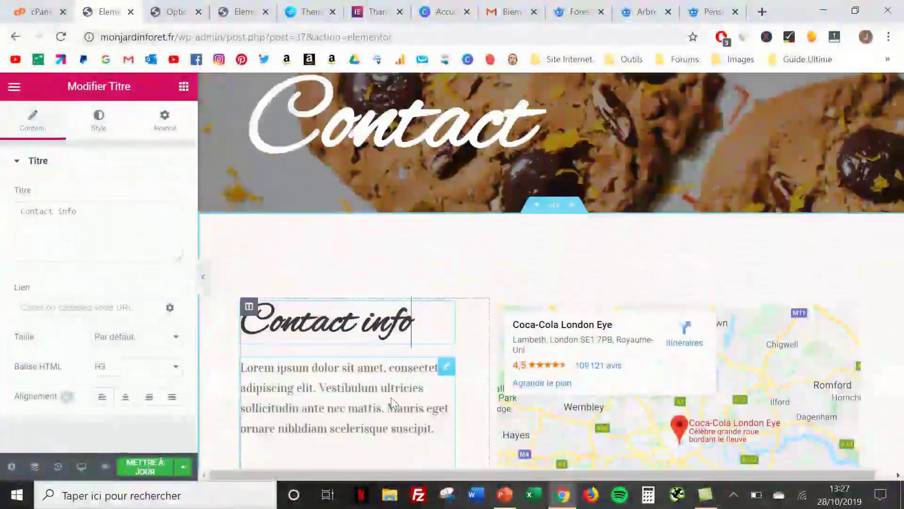
pyautogui.click(416, 333)
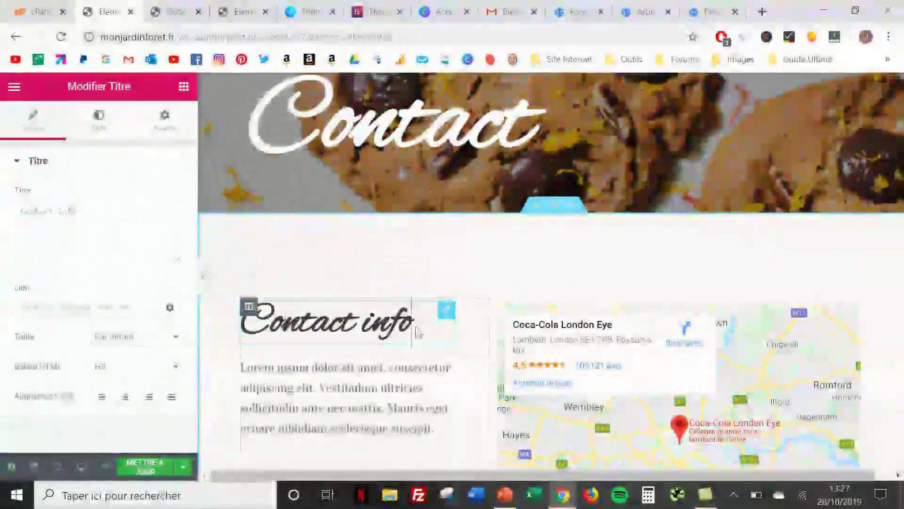
pyautogui.click(99, 123)
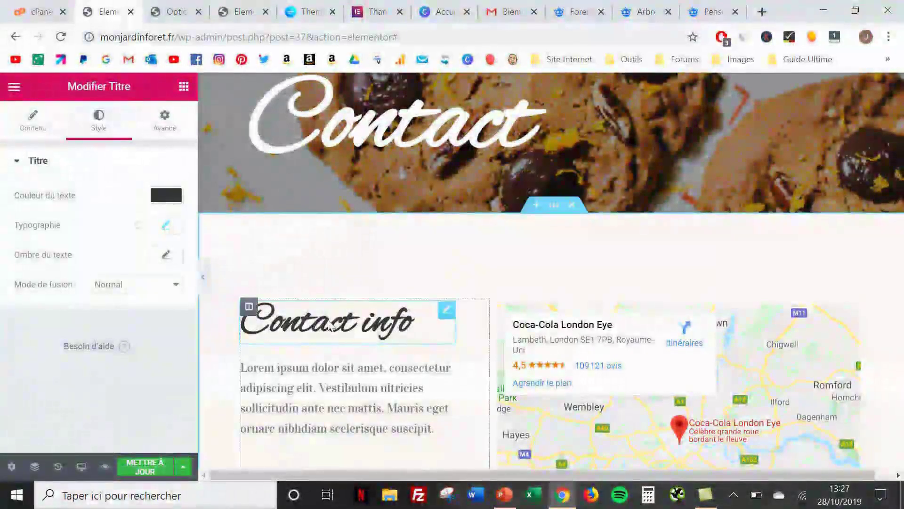
pyautogui.moveTo(329, 325); pyautogui.dragTo(414, 325)
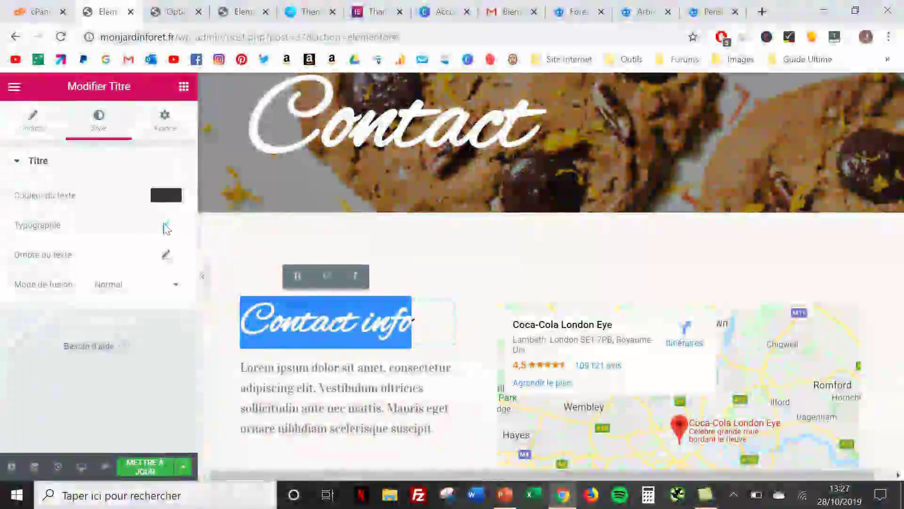
# Change the Contact info heading font to Allerta, then scroll the preview back up
pyautogui.click(166, 226)
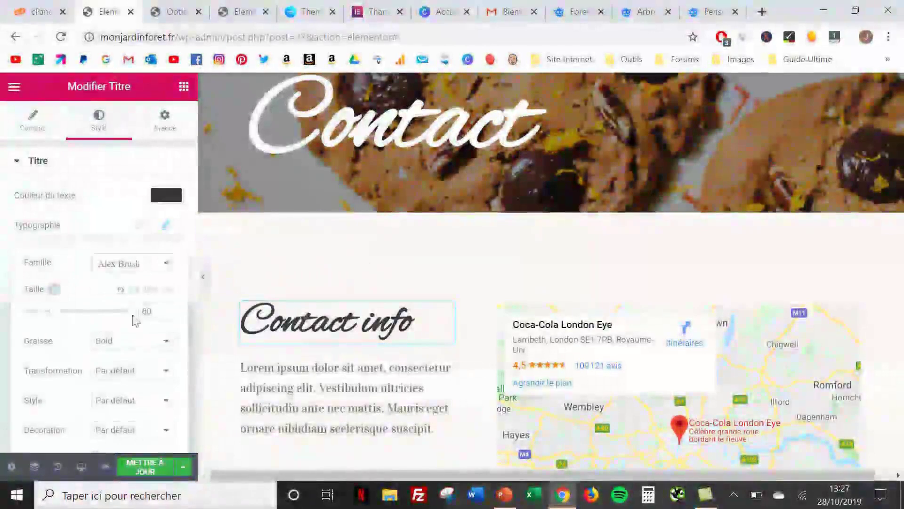
pyautogui.click(153, 266)
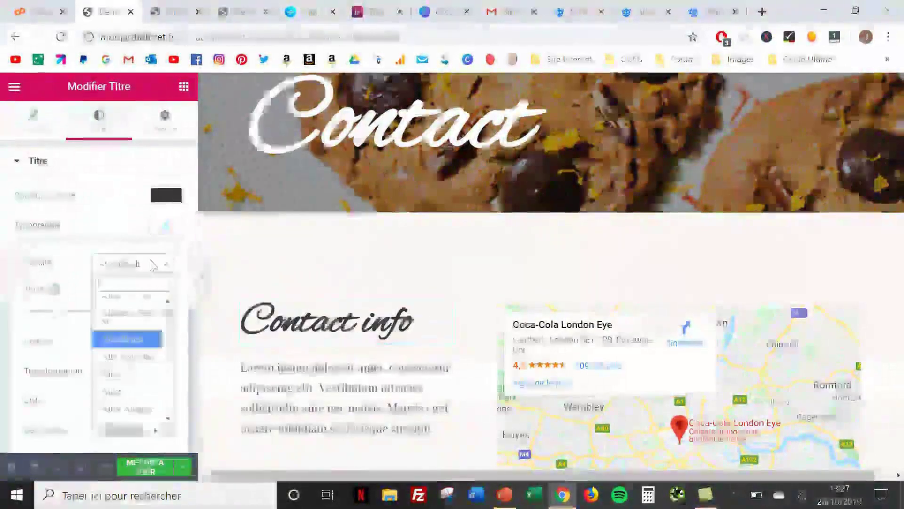
pyautogui.click(126, 373)
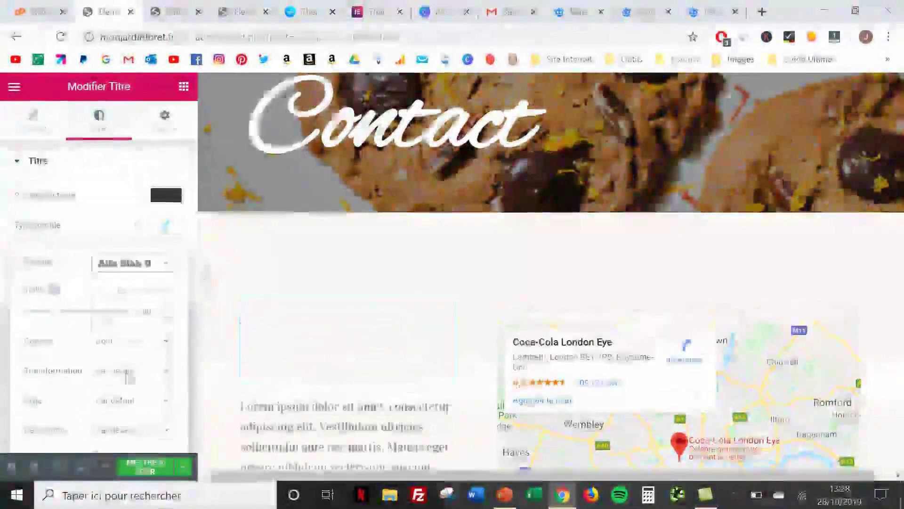
pyautogui.click(156, 269)
pyautogui.scroll(-3, 134, 343)
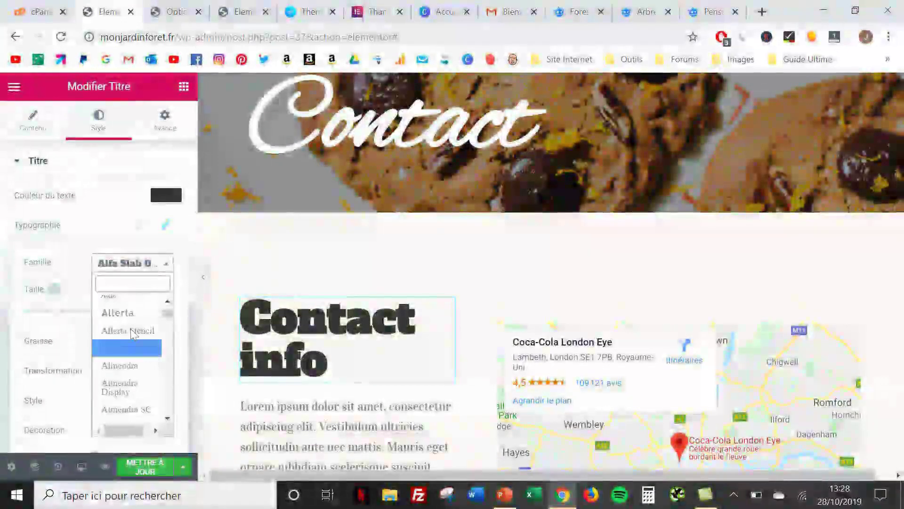
pyautogui.click(124, 312)
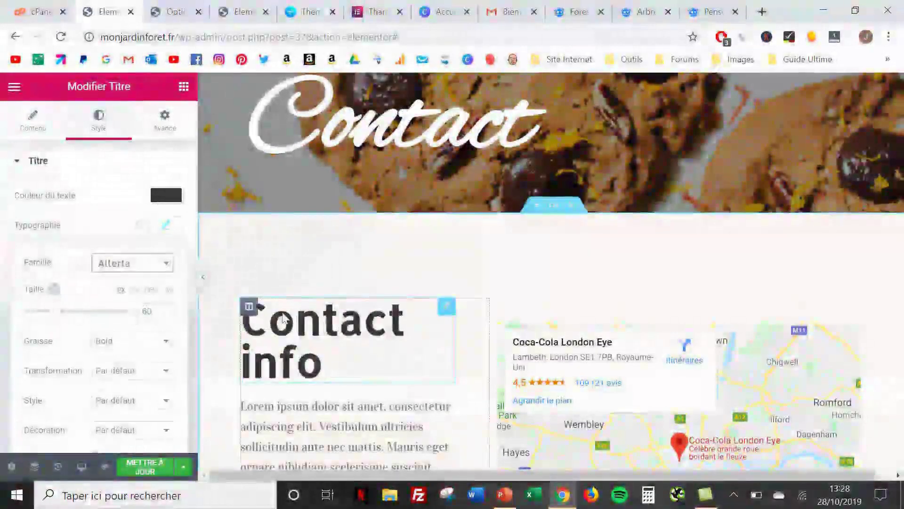
pyautogui.click(644, 279)
pyautogui.scroll(5, 646, 280)
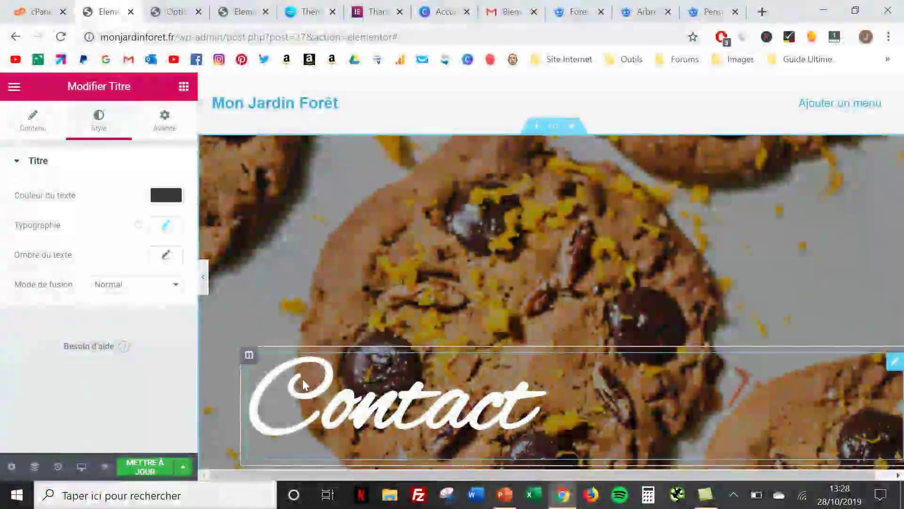
# Save the Contact page with METTRE À JOUR and return to the WordPress editor
pyautogui.click(136, 469)
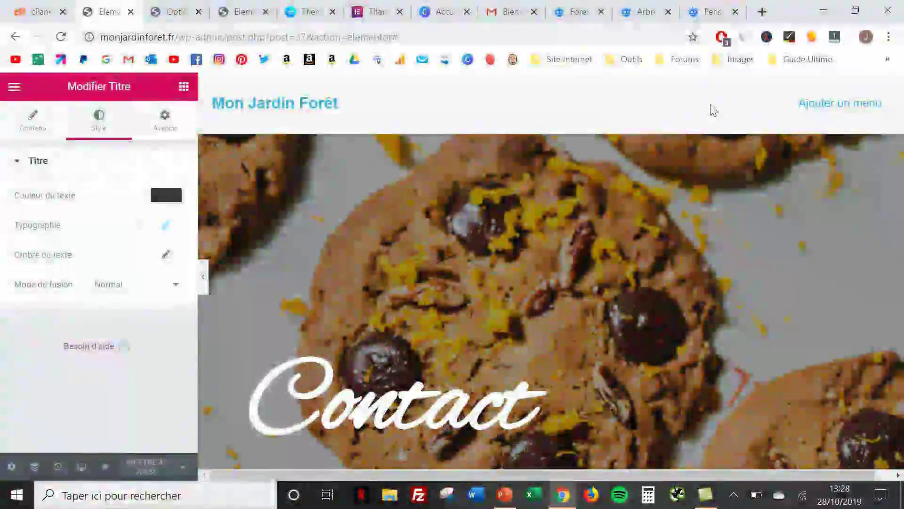
pyautogui.click(14, 92)
pyautogui.scroll(-1, 32, 240)
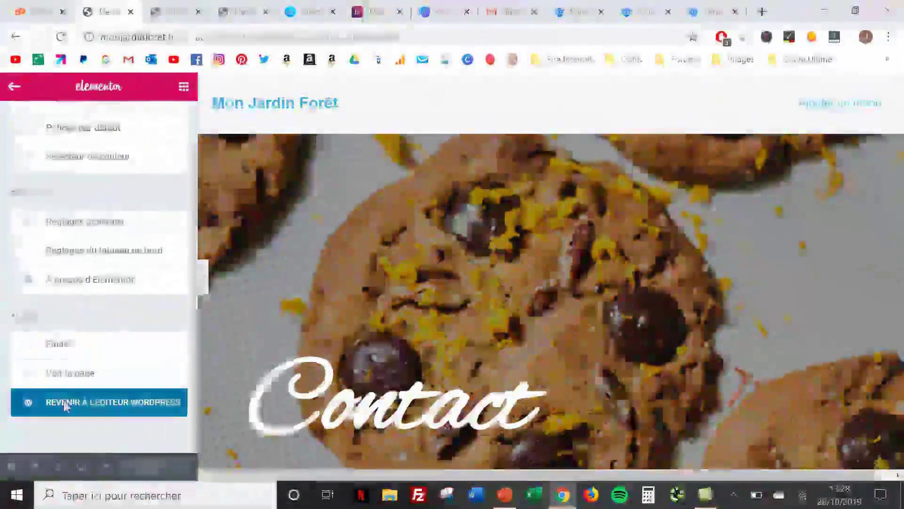
pyautogui.click(64, 403)
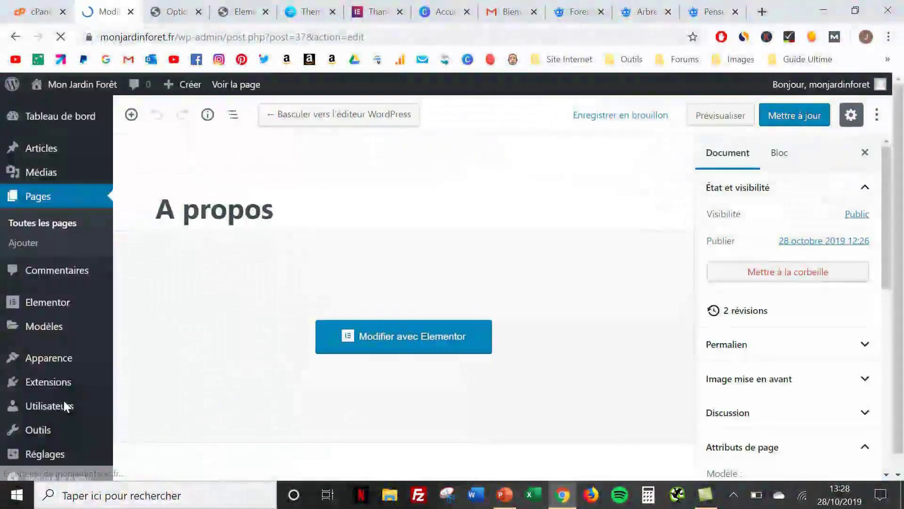
# Go to Apparence > Menus in the WordPress admin
pyautogui.moveTo(49, 332)
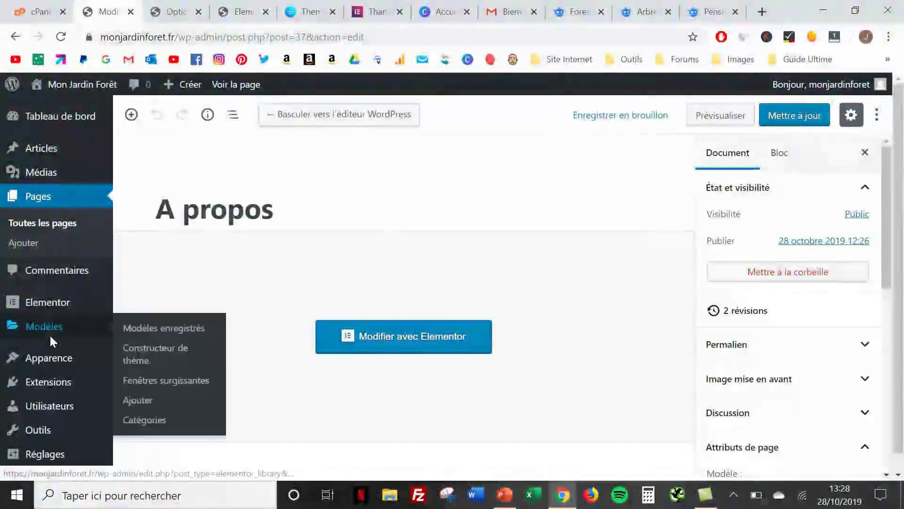
pyautogui.scroll(-1, 49, 333)
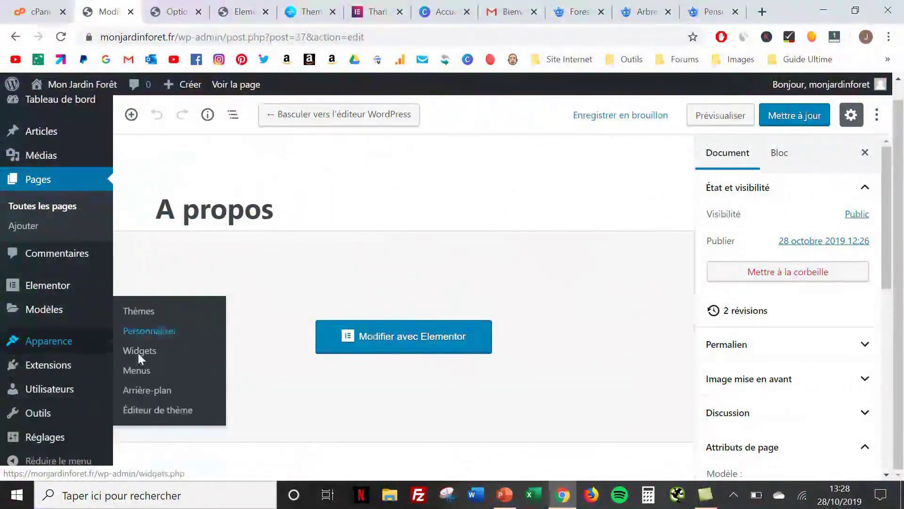
pyautogui.click(138, 368)
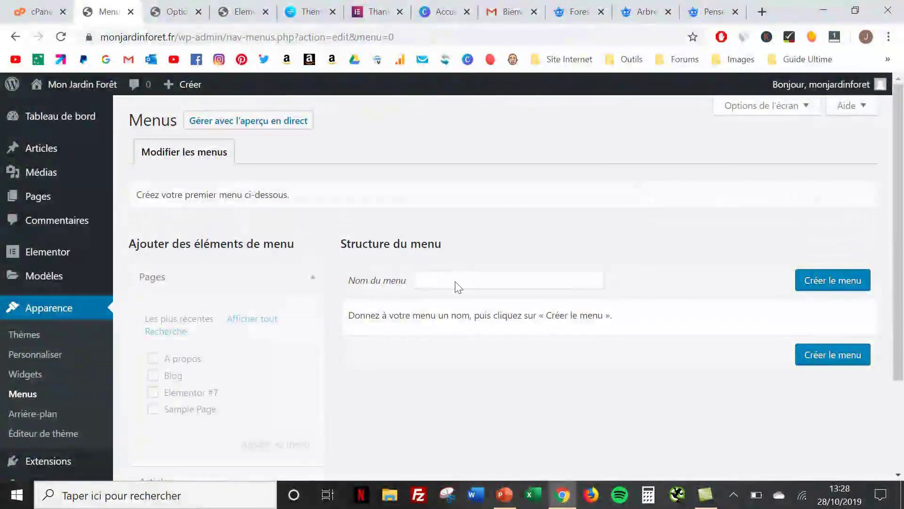
# Create a new menu named 'menu principal'
pyautogui.click(456, 282)
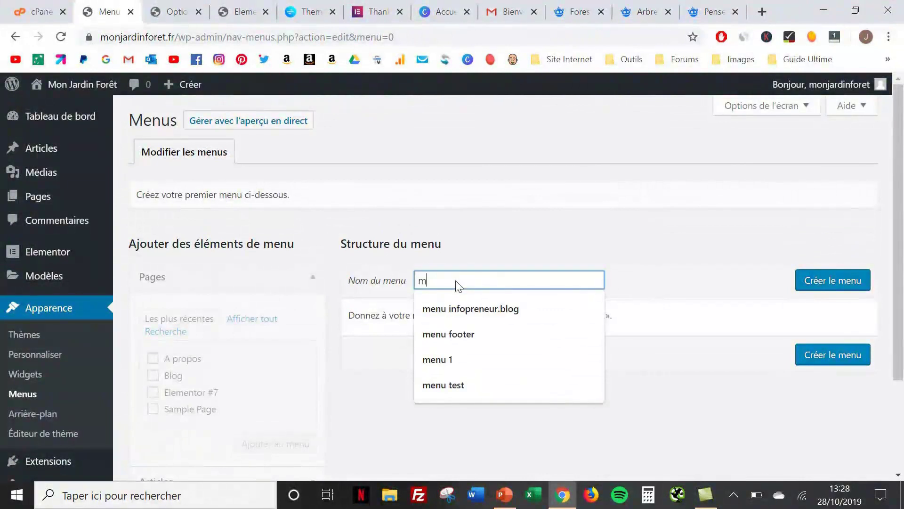
pyautogui.write('menu pri')
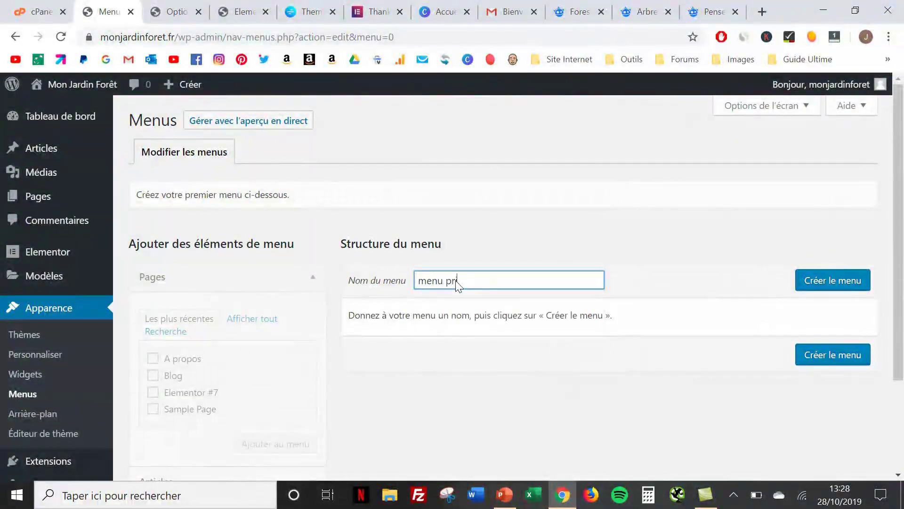
pyautogui.write('ncipal')
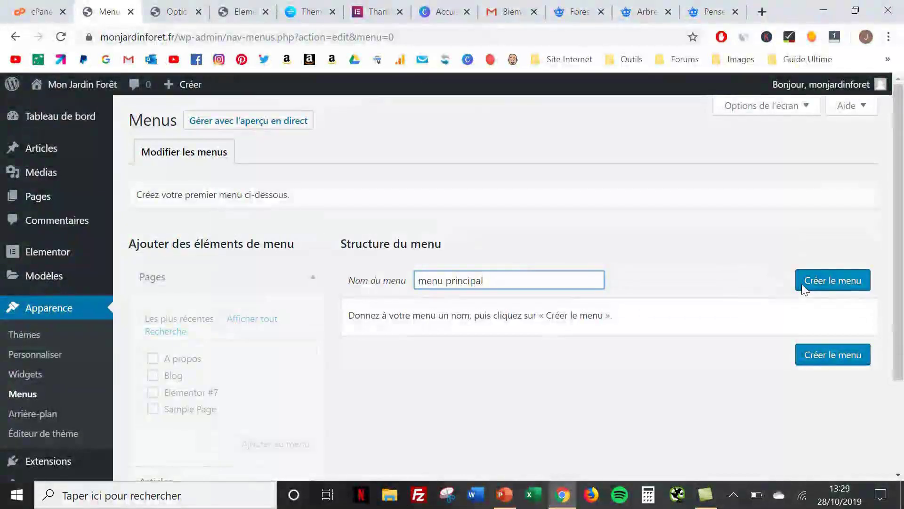
pyautogui.click(802, 285)
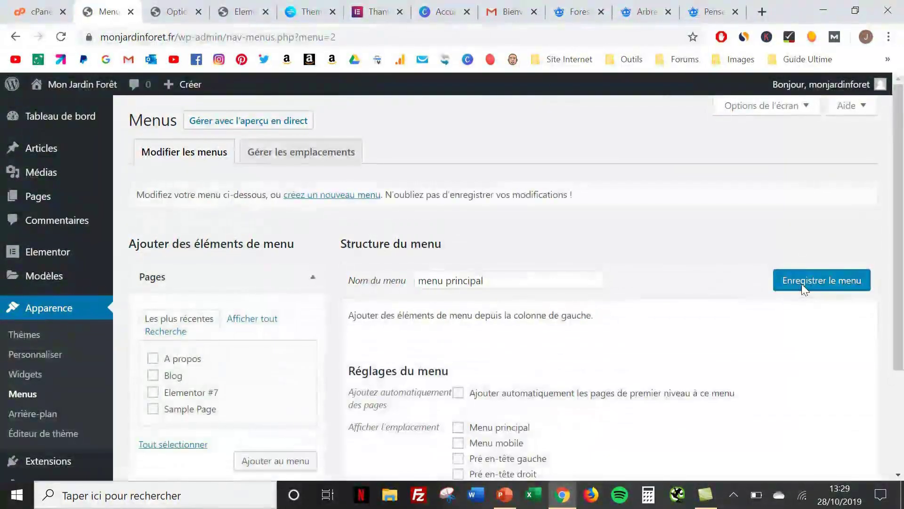
# Add the Blog and A propos pages and order the items Elementor #7, Blog, A propos
pyautogui.scroll(-1, 623, 281)
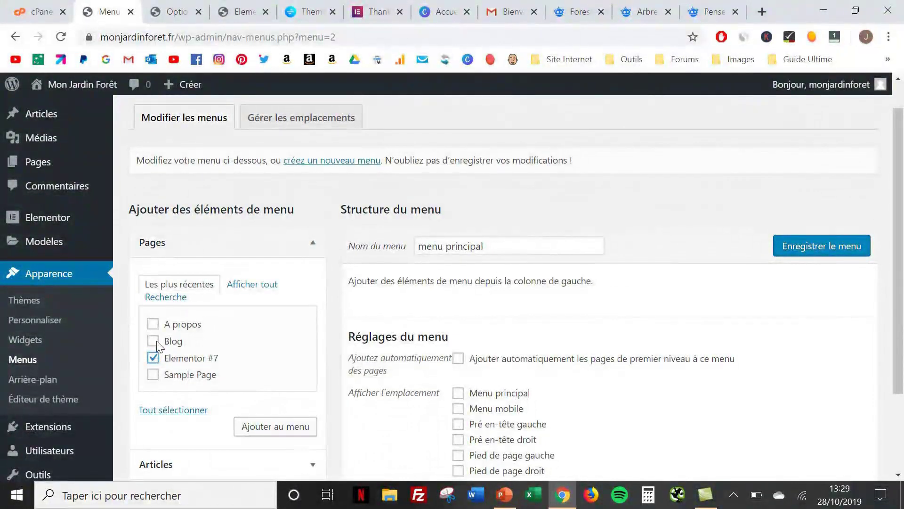
pyautogui.click(154, 327)
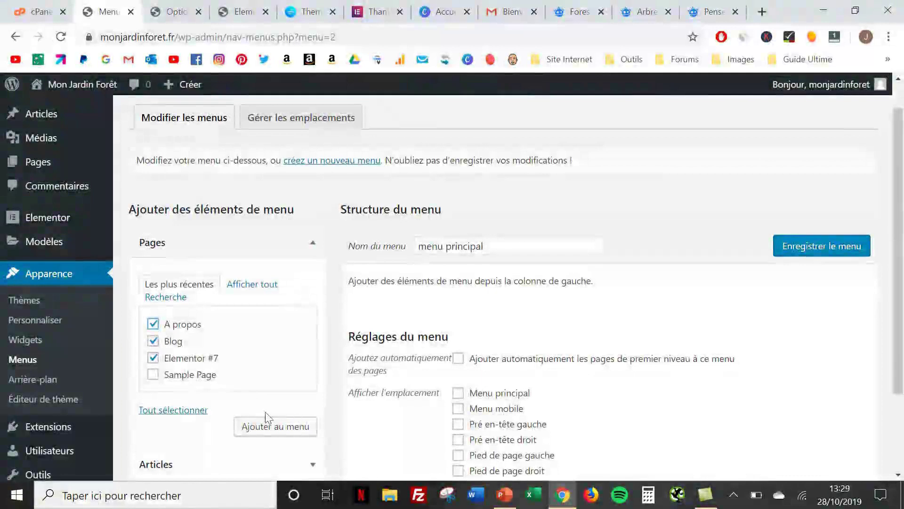
pyautogui.click(274, 430)
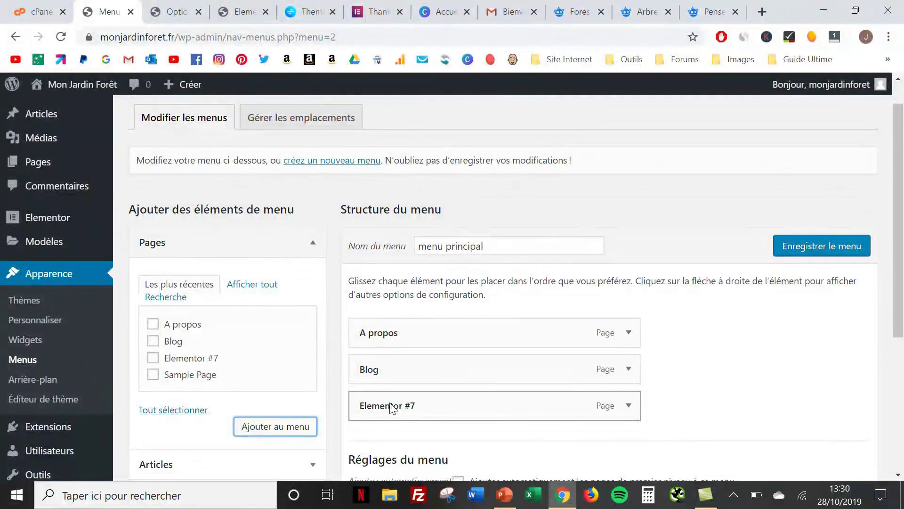
pyautogui.moveTo(391, 408); pyautogui.dragTo(384, 325)
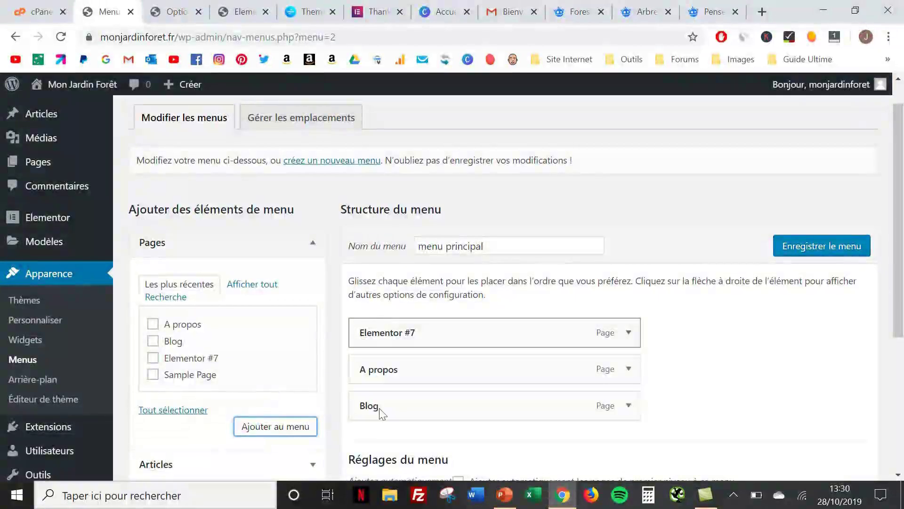
pyautogui.moveTo(383, 406); pyautogui.dragTo(384, 371)
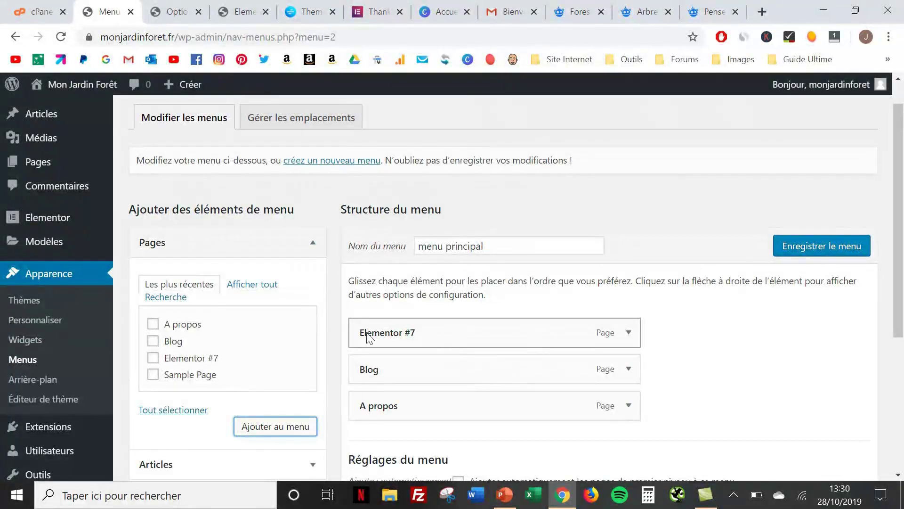
# Retitle the Elementor #7 and Blog menu items as ACCUEIL and BLOG
pyautogui.click(629, 333)
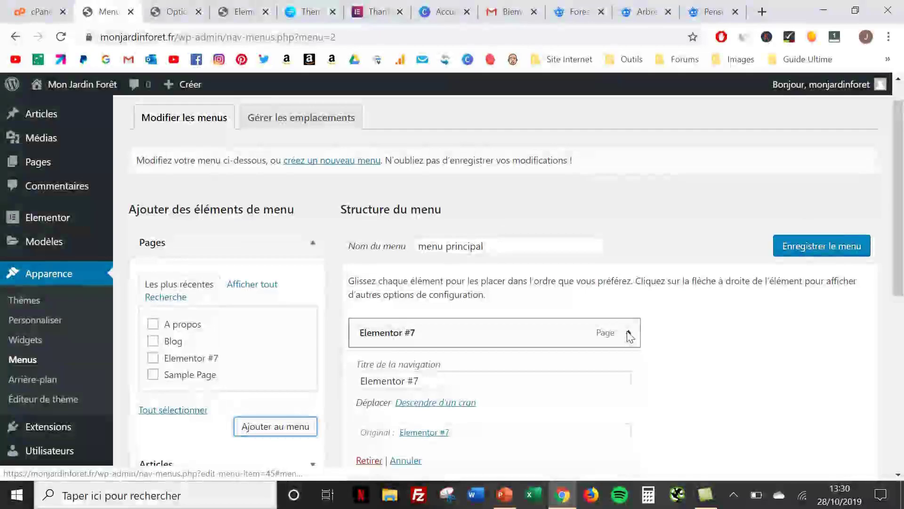
pyautogui.tripleClick(445, 386)
pyautogui.write('ACCUEIL')
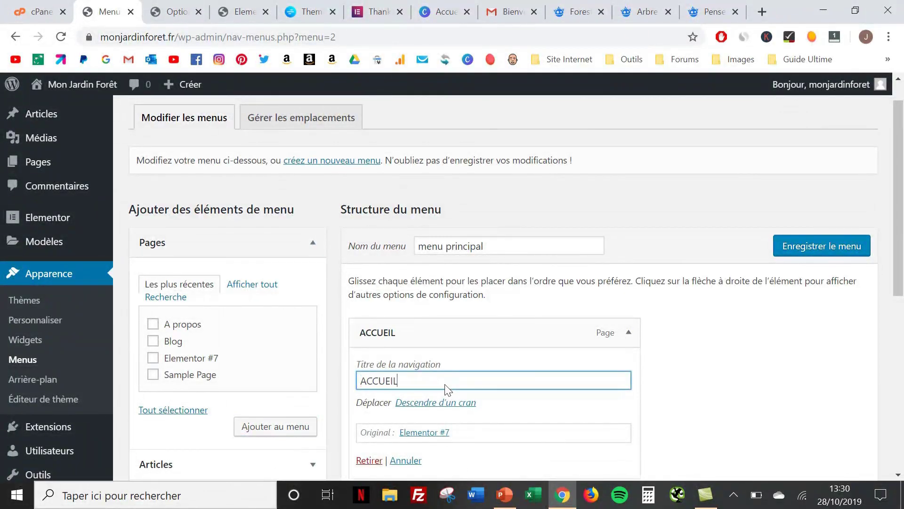
pyautogui.scroll(-3, 448, 390)
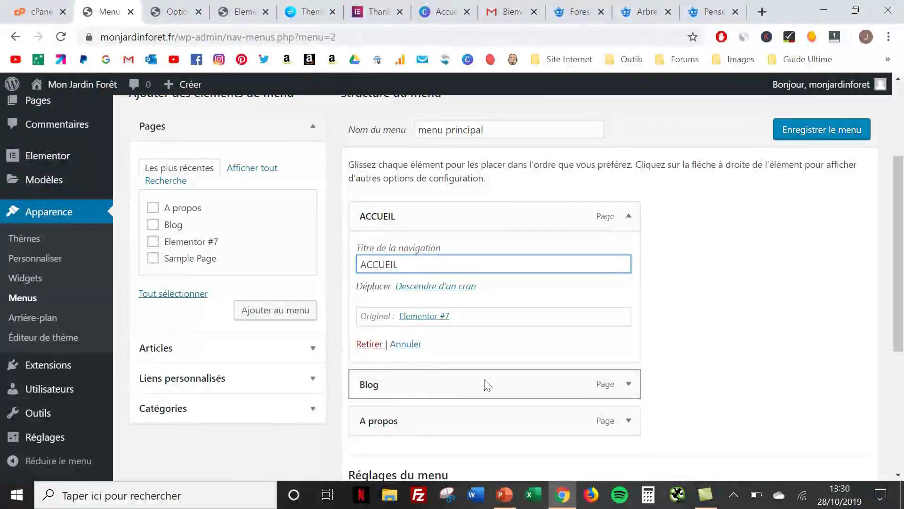
pyautogui.click(632, 386)
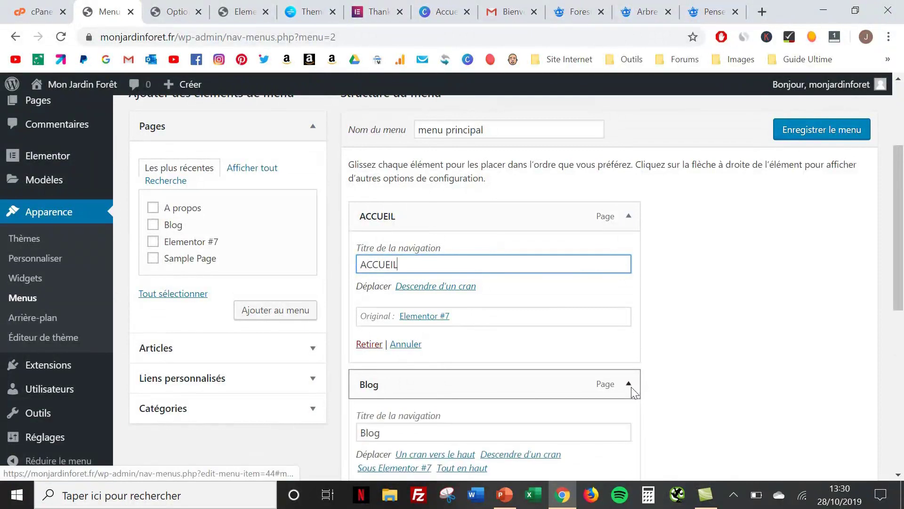
pyautogui.doubleClick(399, 438)
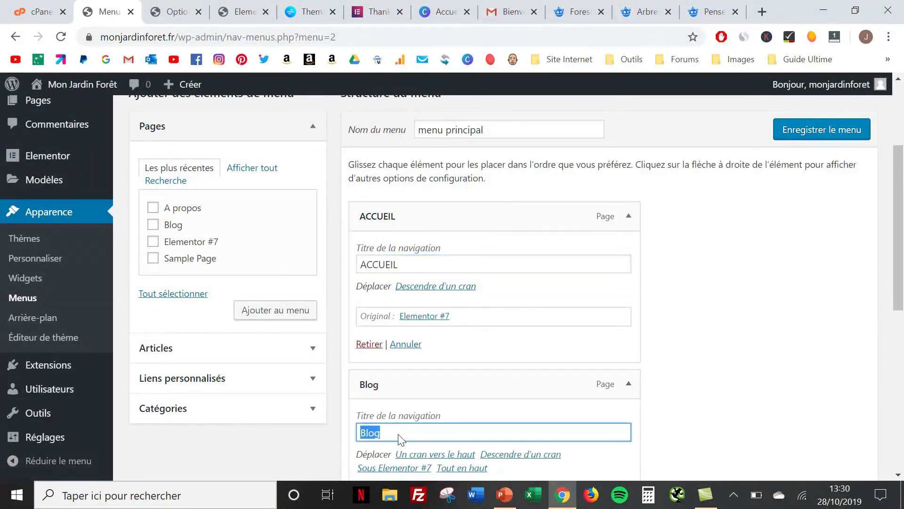
pyautogui.write('BLOG')
pyautogui.scroll(-3, 399, 431)
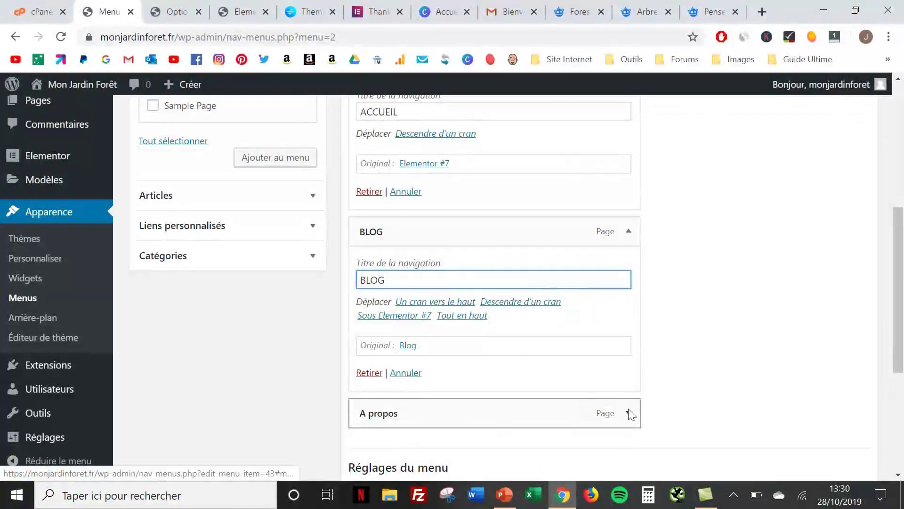
# Retitle the A propos item as A PROPOS and save the menu
pyautogui.click(629, 414)
pyautogui.tripleClick(415, 468)
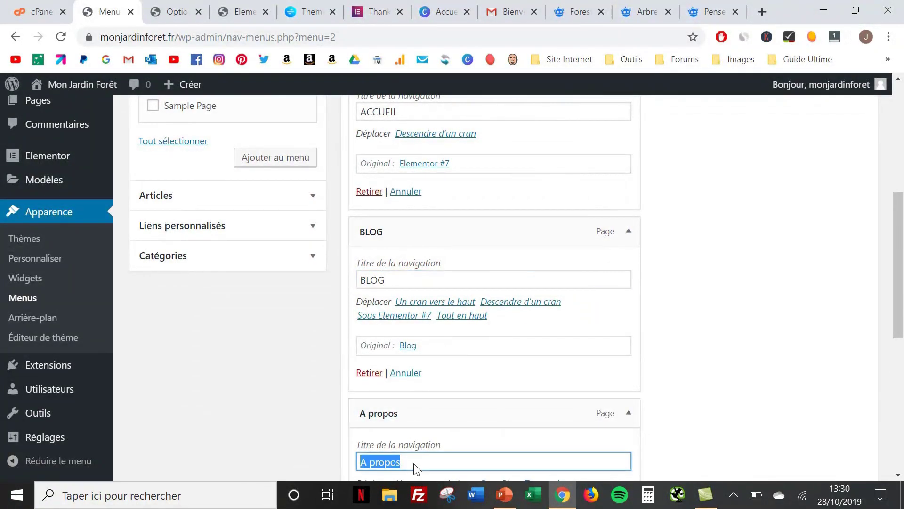
pyautogui.write('A PROPOS')
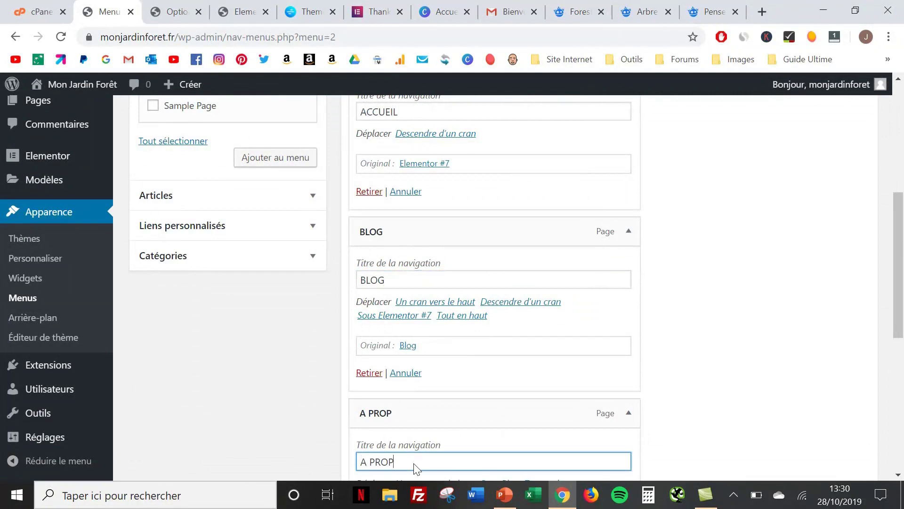
pyautogui.click(756, 327)
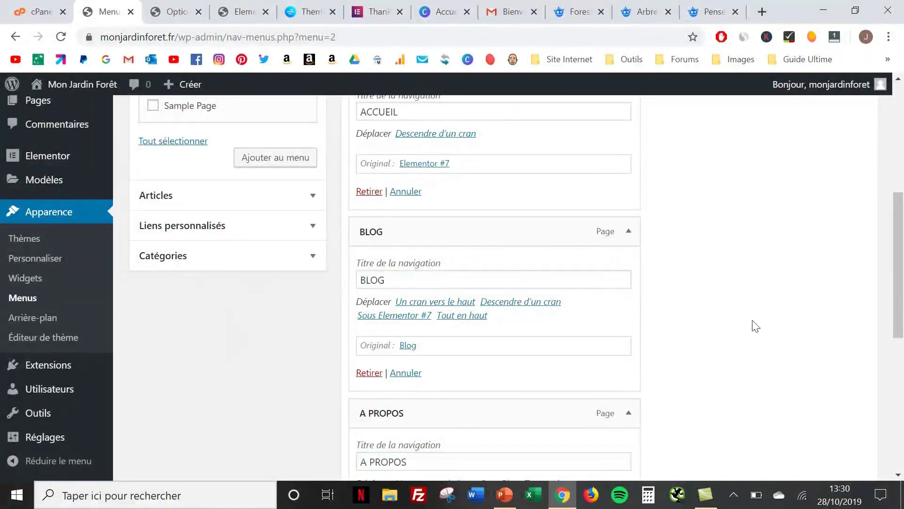
pyautogui.scroll(7, 754, 325)
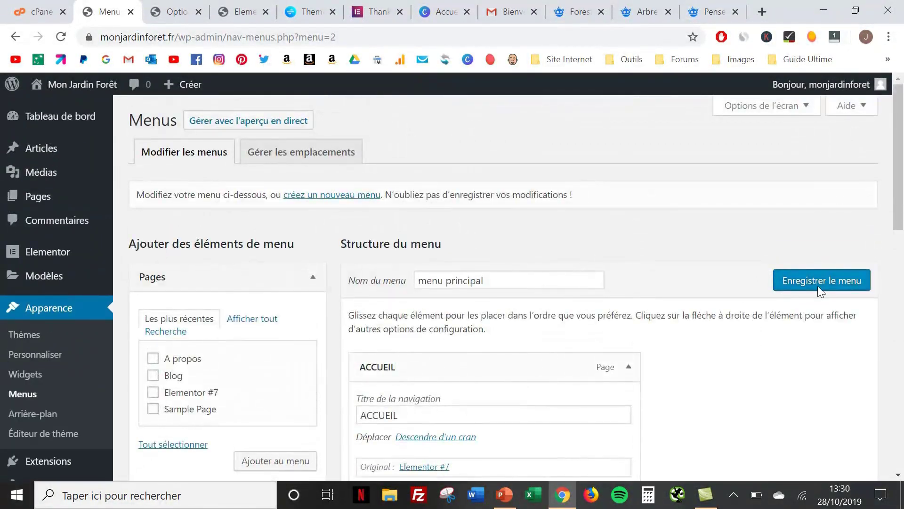
pyautogui.click(823, 269)
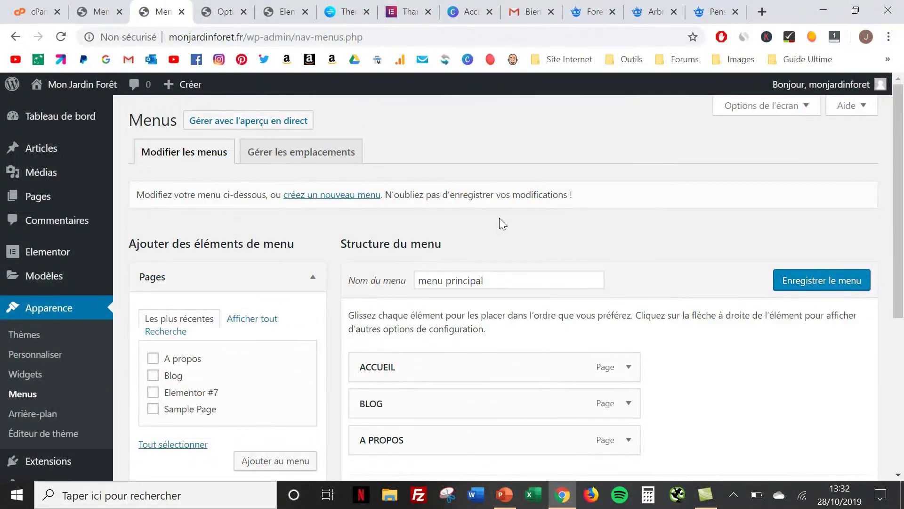
# Assign 'menu principal' to the Menu principal location, save, and open the live site in a new tab
pyautogui.click(324, 153)
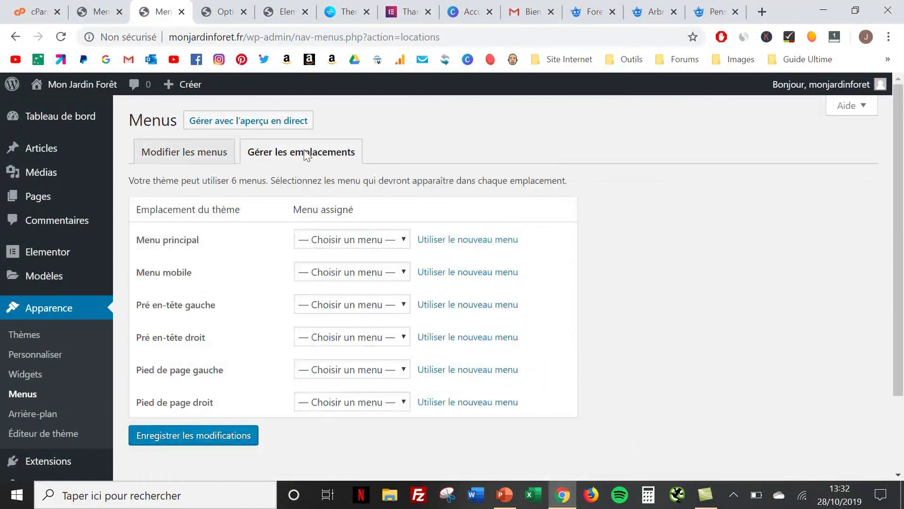
pyautogui.click(362, 239)
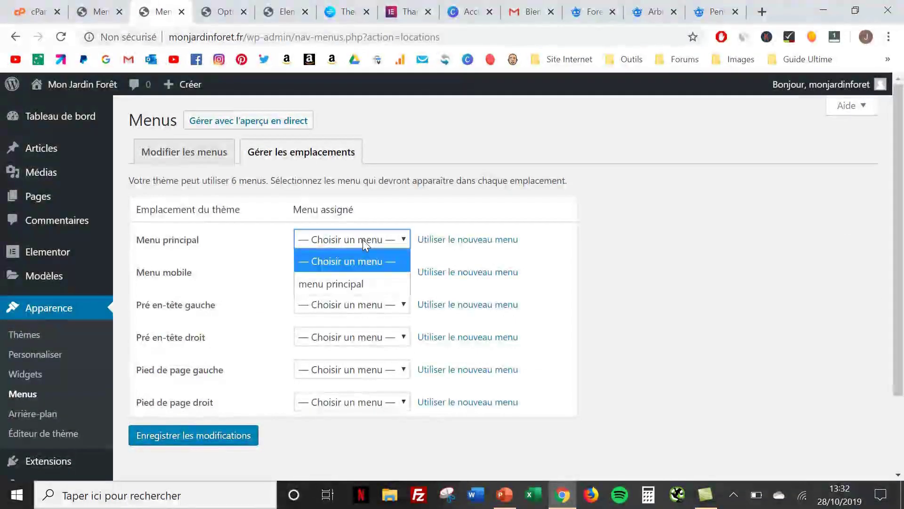
pyautogui.click(365, 283)
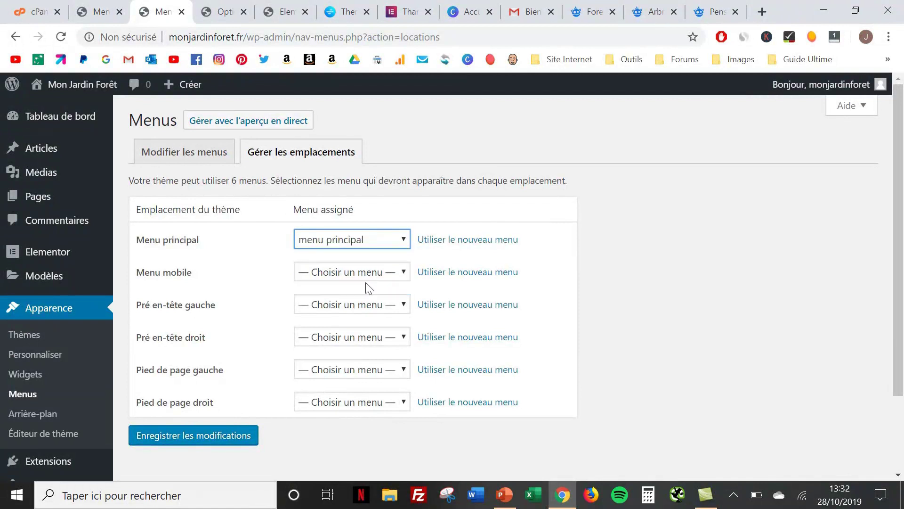
pyautogui.click(199, 434)
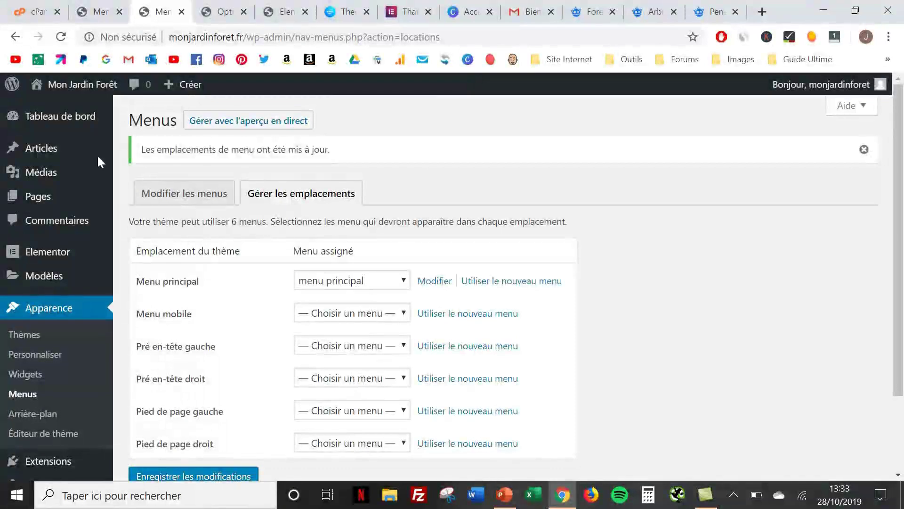
pyautogui.moveTo(74, 86)
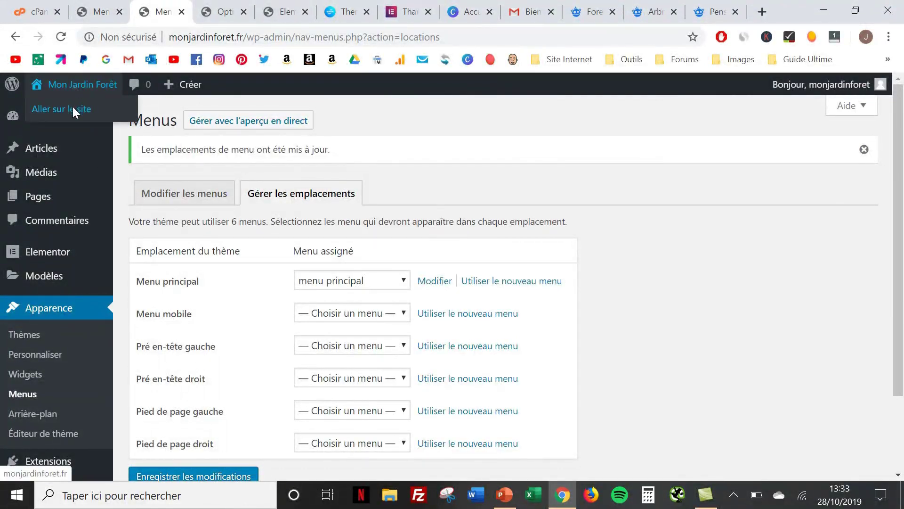
pyautogui.middleClick(73, 106)
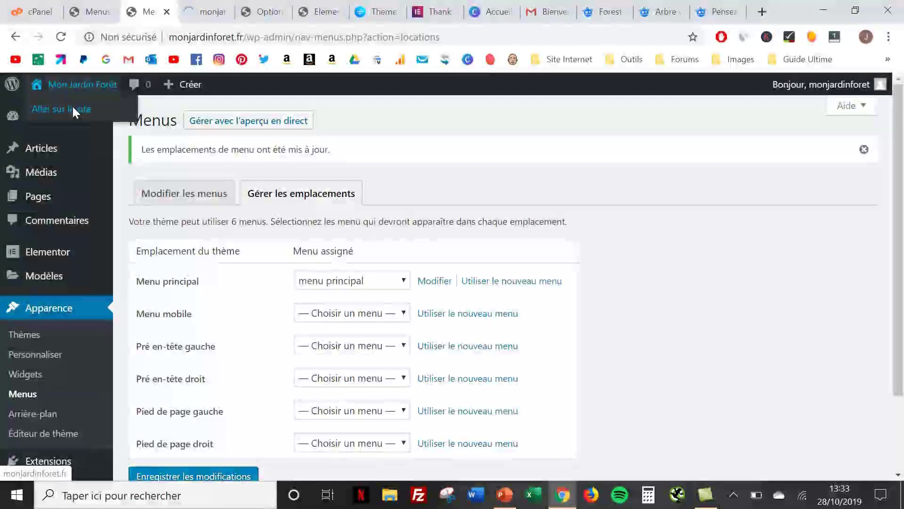
# Check the live home page's ACCUEIL, BLOG, A PROPOS menu, then launch the Customizer
pyautogui.click(196, 17)
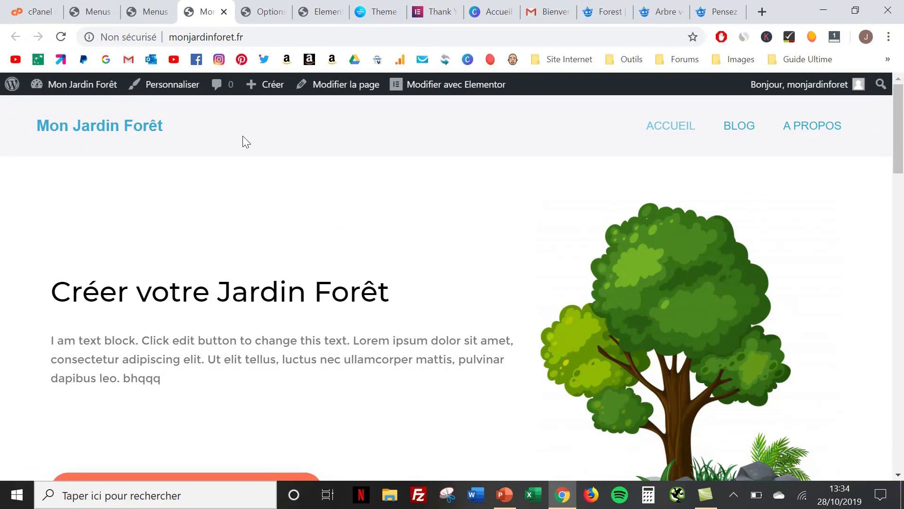
pyautogui.click(192, 90)
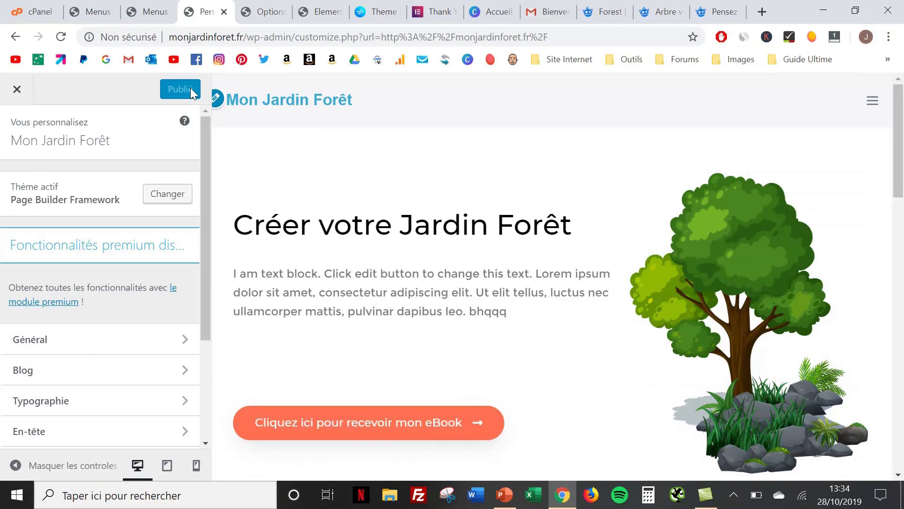
# Set the 'Mon Jardin Forêt' site title colour to black (#000000), then return to En-tête
pyautogui.click(218, 99)
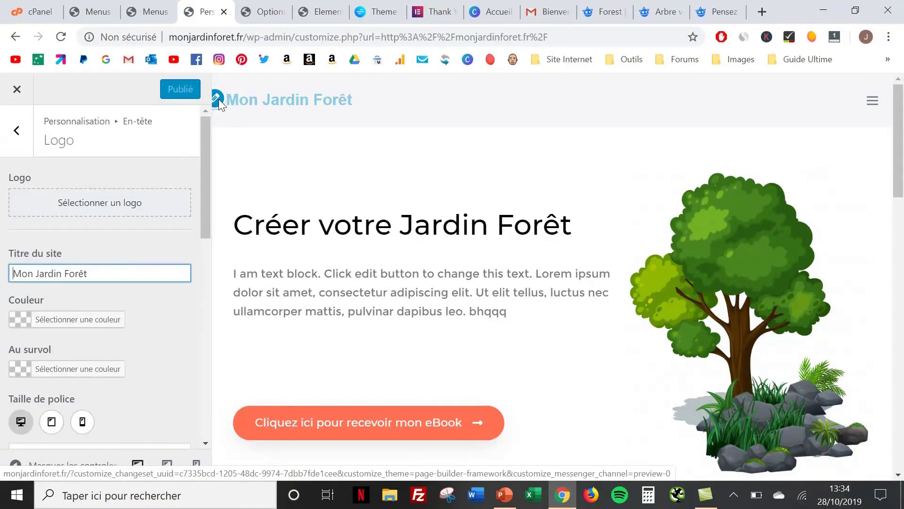
pyautogui.click(26, 320)
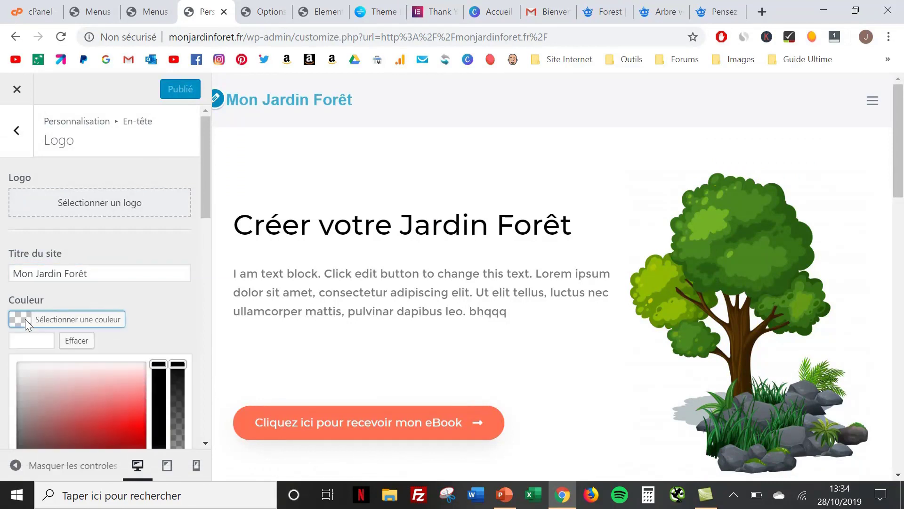
pyautogui.scroll(-3, 72, 417)
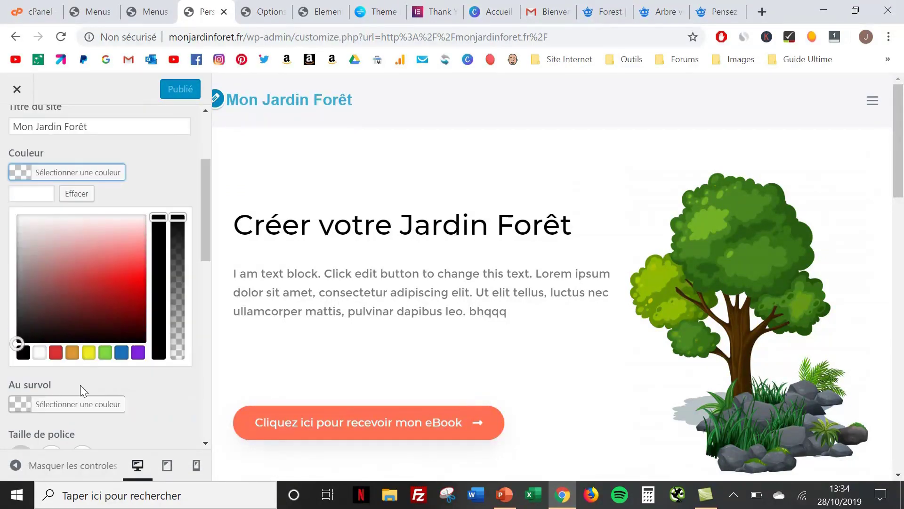
pyautogui.click(23, 354)
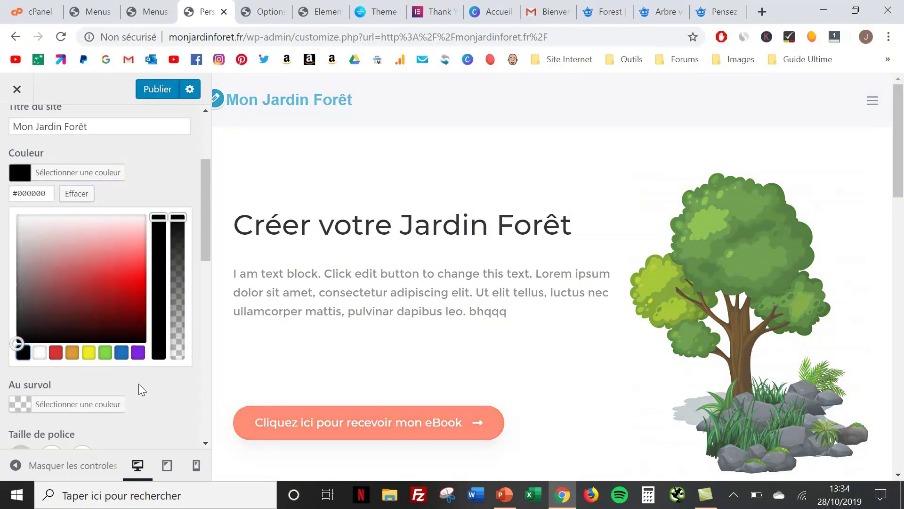
pyautogui.scroll(3, 155, 403)
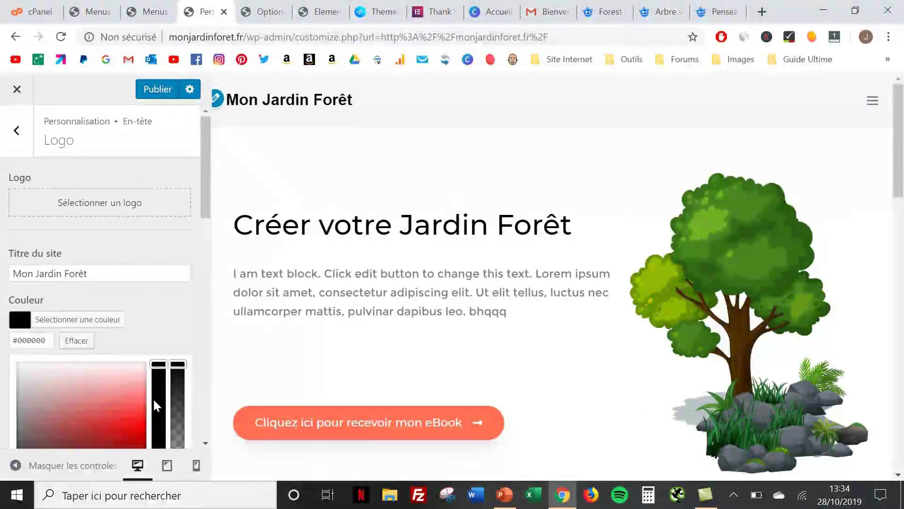
pyautogui.click(19, 131)
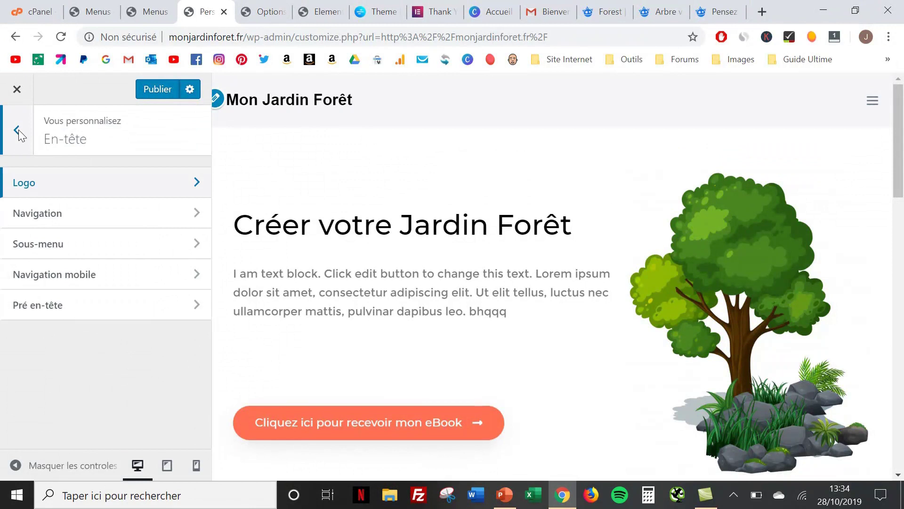
# In En-tête > Navigation, set the navigation background colour to white
pyautogui.click(109, 212)
pyautogui.scroll(-2, 108, 211)
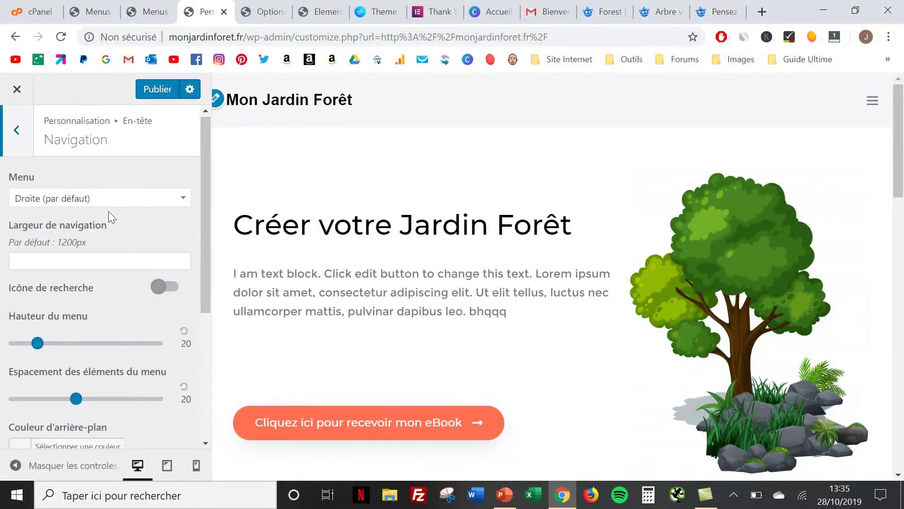
pyautogui.moveTo(108, 223); pyautogui.dragTo(108, 236)
pyautogui.scroll(2, 109, 236)
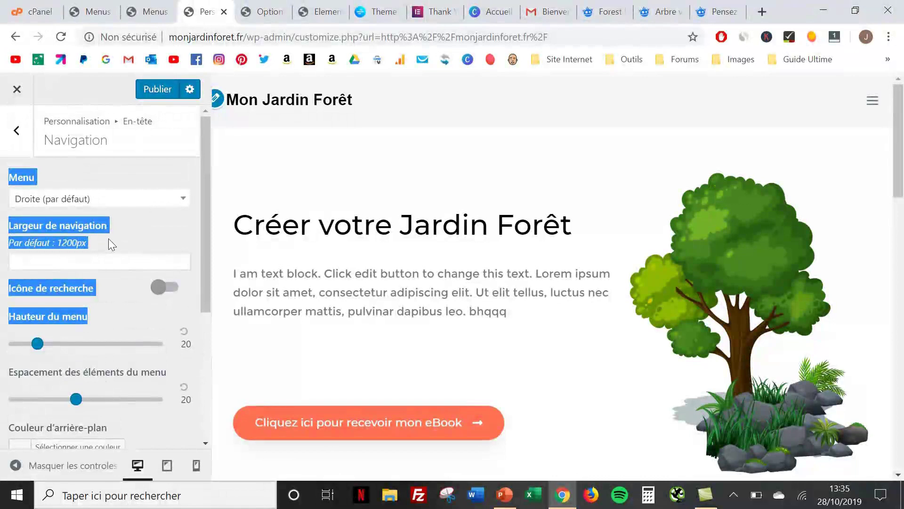
pyautogui.click(122, 174)
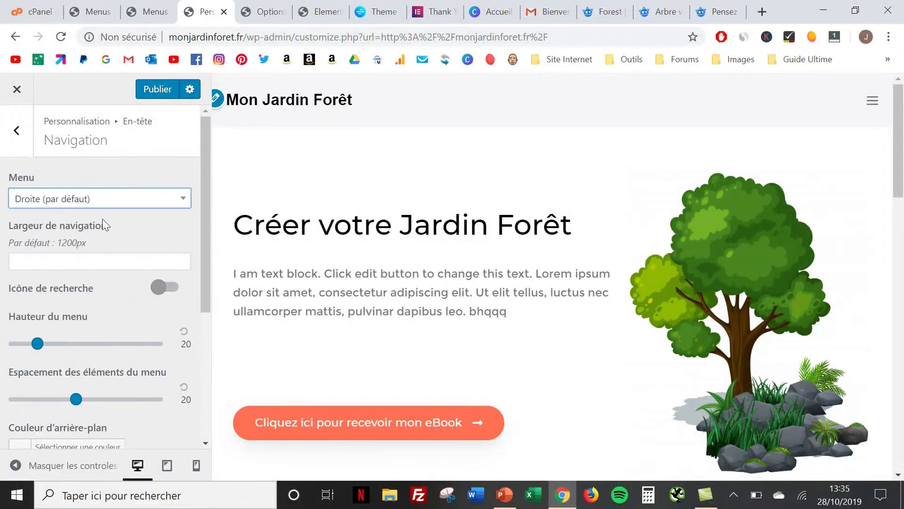
pyautogui.scroll(-3, 114, 236)
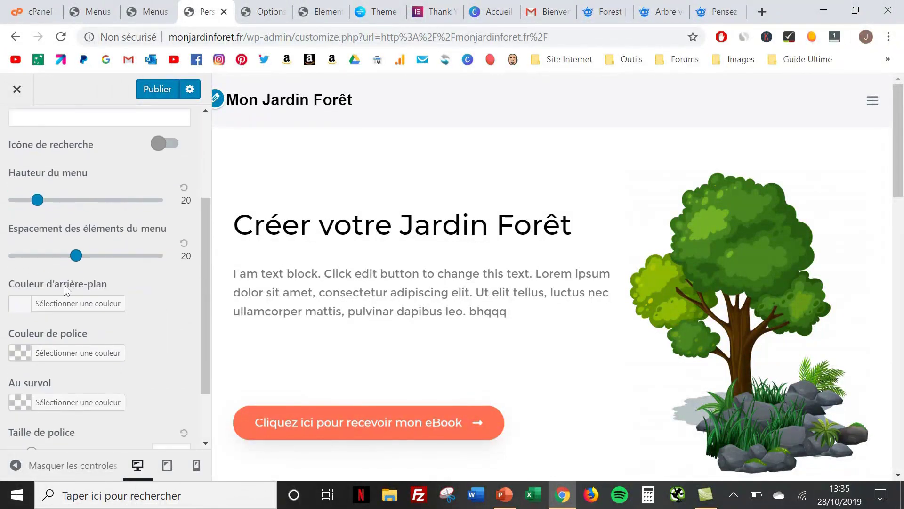
pyautogui.click(22, 302)
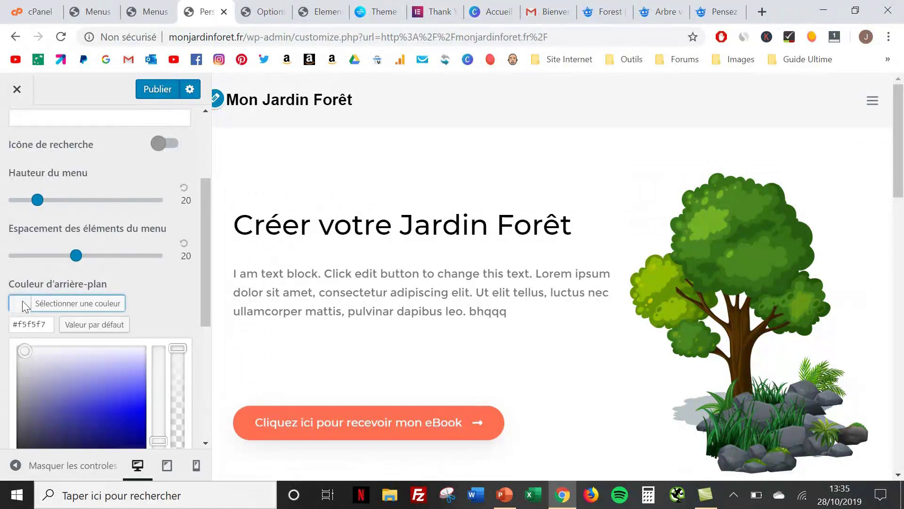
pyautogui.scroll(-4, 73, 343)
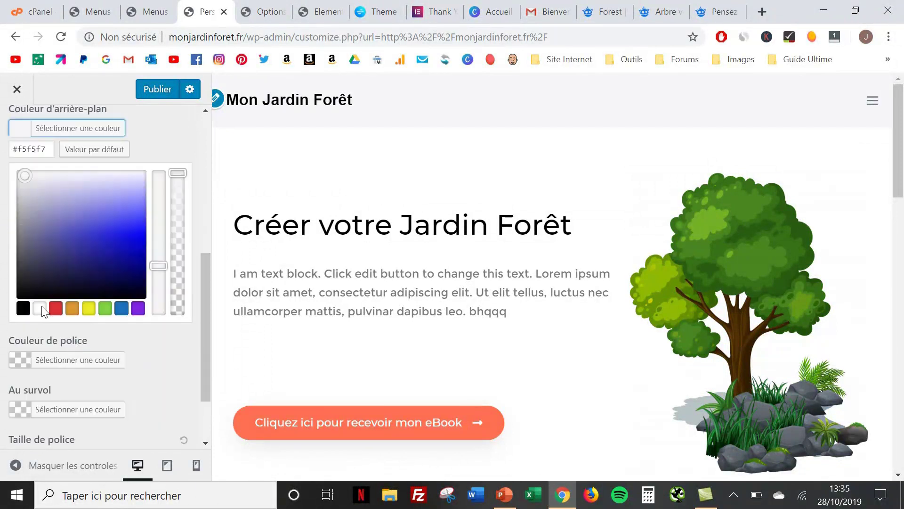
pyautogui.click(41, 307)
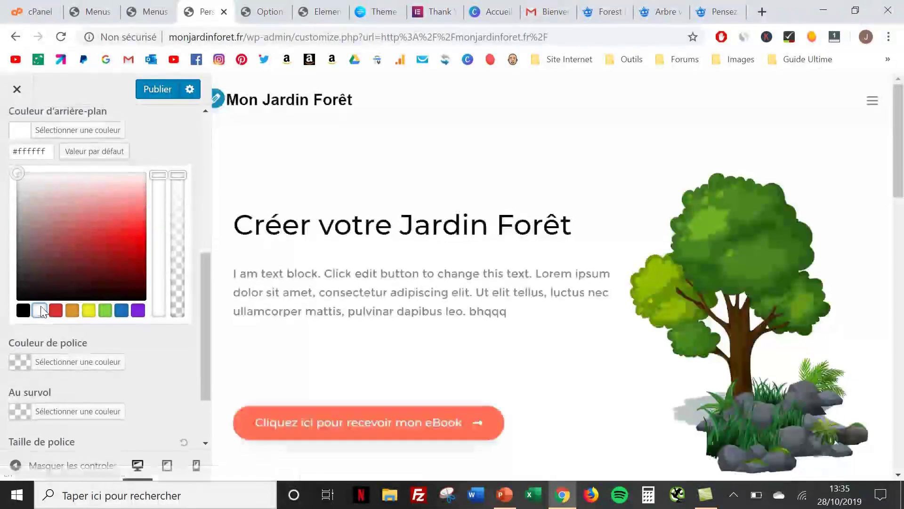
# Enable the search icon, make the menu text black, then publish and close the Customizer
pyautogui.scroll(6, 42, 311)
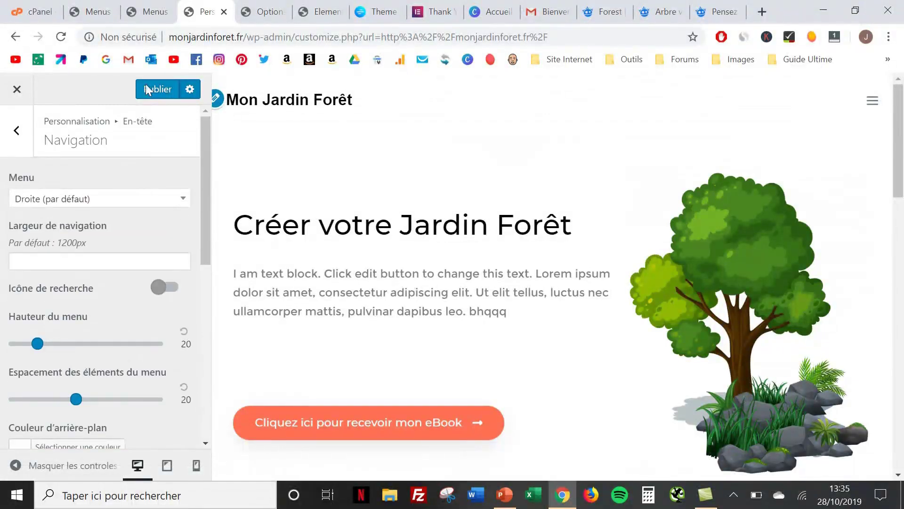
pyautogui.click(124, 293)
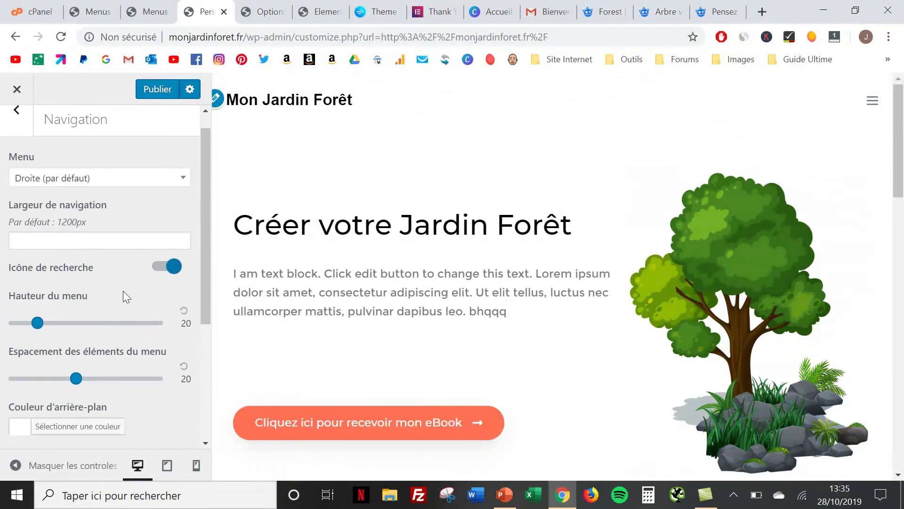
pyautogui.scroll(-3, 123, 290)
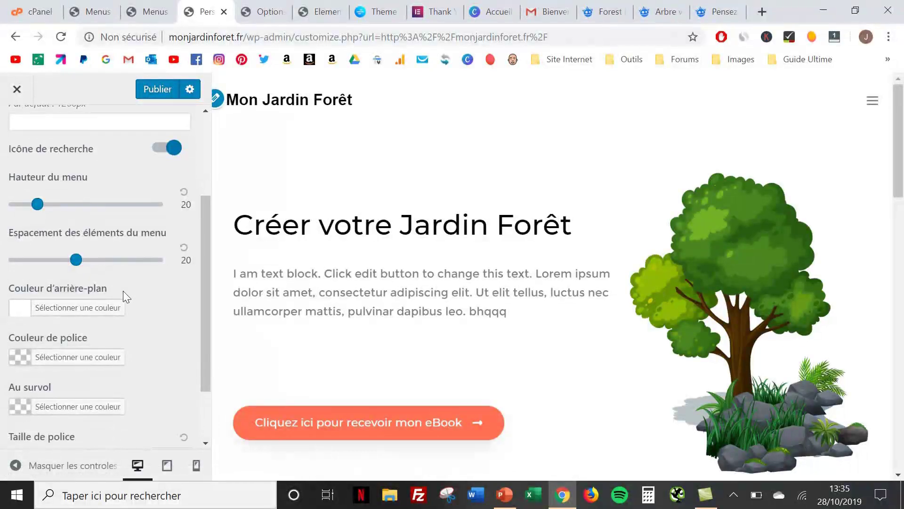
pyautogui.click(25, 362)
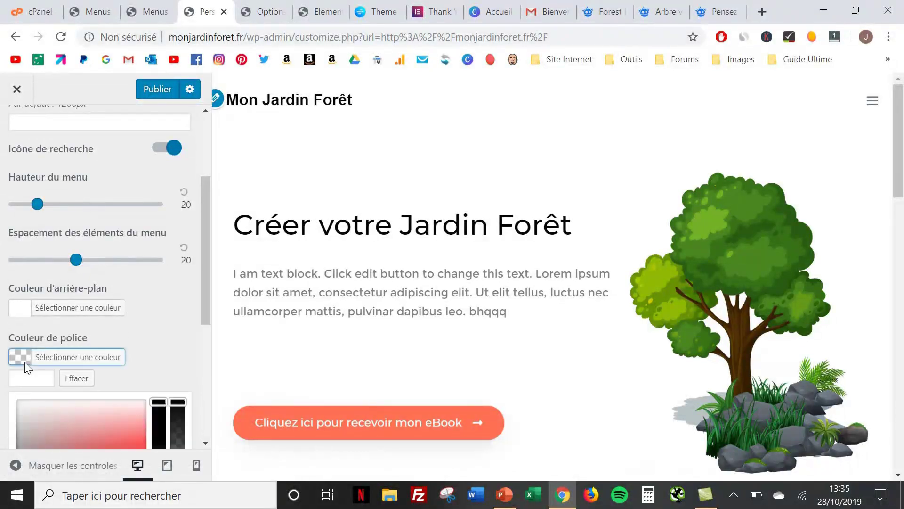
pyautogui.scroll(-3, 139, 420)
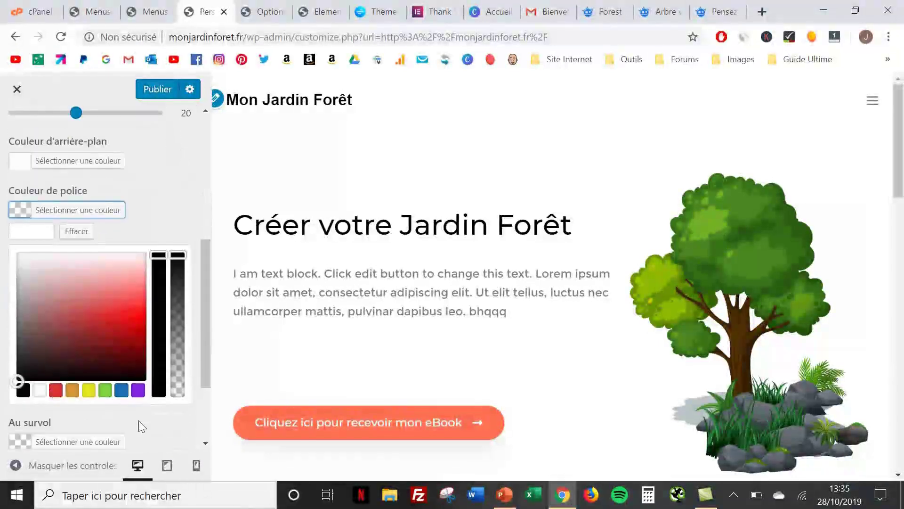
pyautogui.click(24, 390)
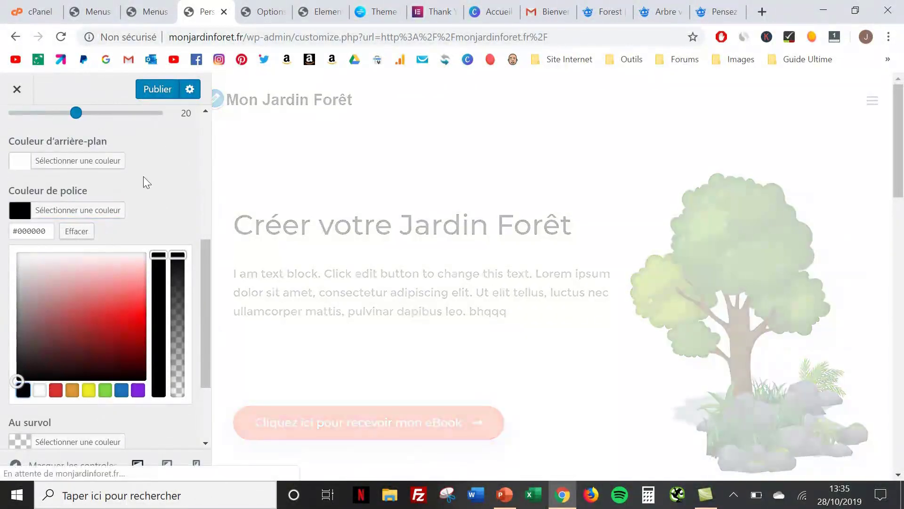
pyautogui.click(156, 90)
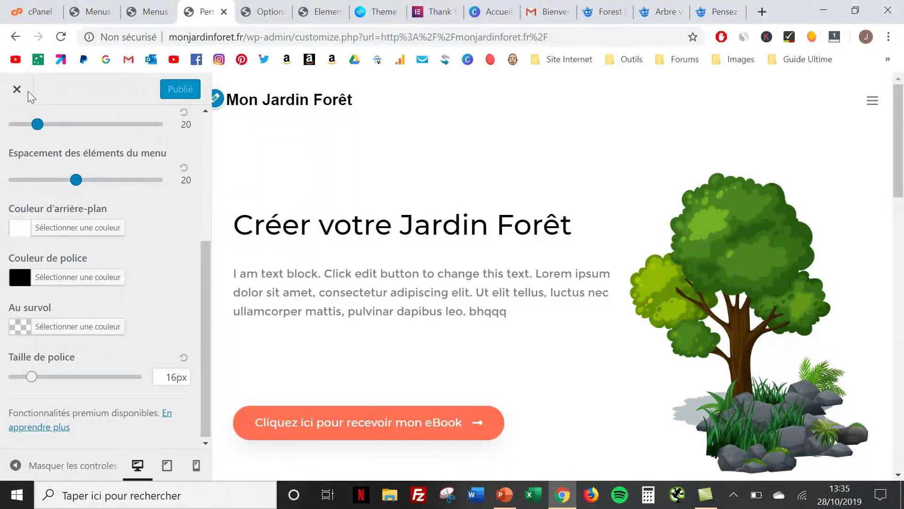
pyautogui.click(17, 90)
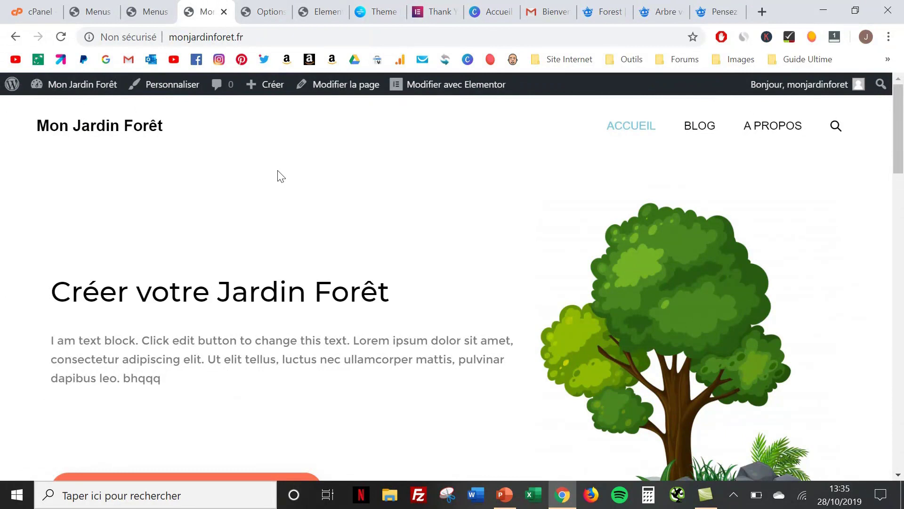
# Scroll the live homepage to review the black title, menu and search icon
pyautogui.scroll(-1, 278, 175)
pyautogui.scroll(1, 278, 176)
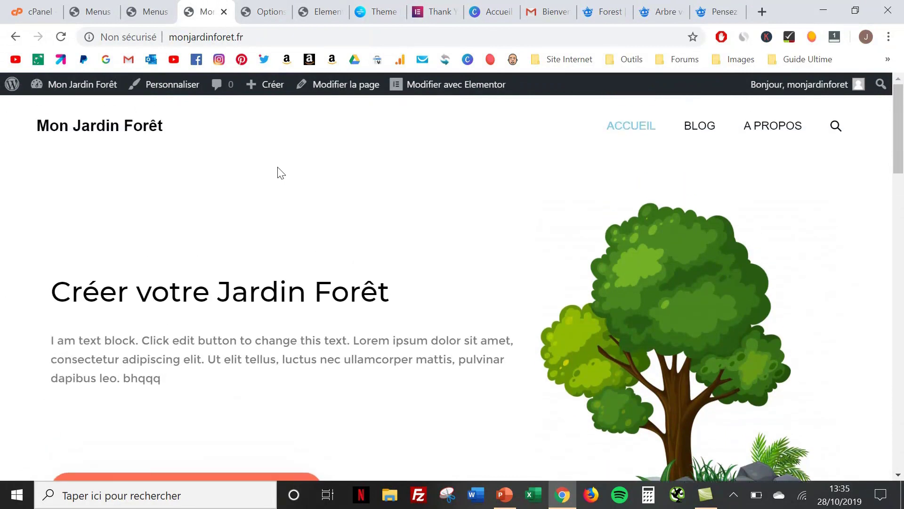
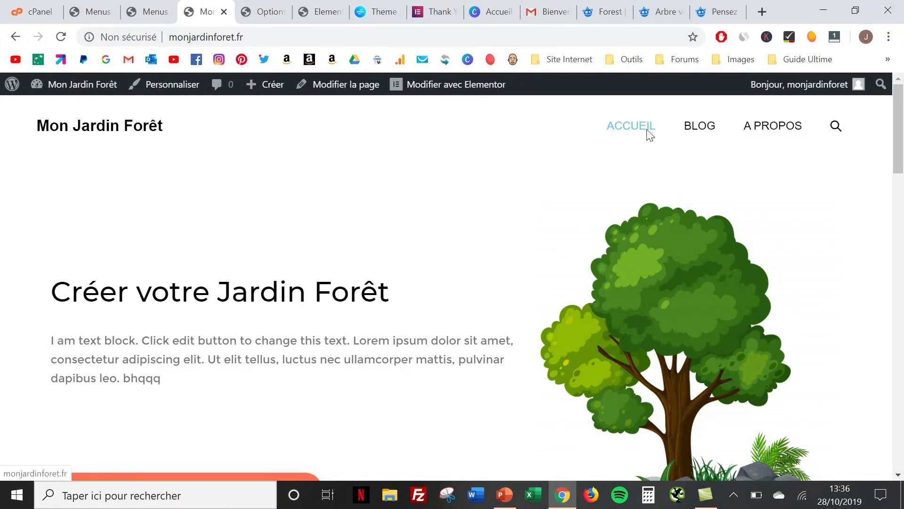
# Browse the A PROPOS and Blog pages on the live site to review them
pyautogui.click(763, 128)
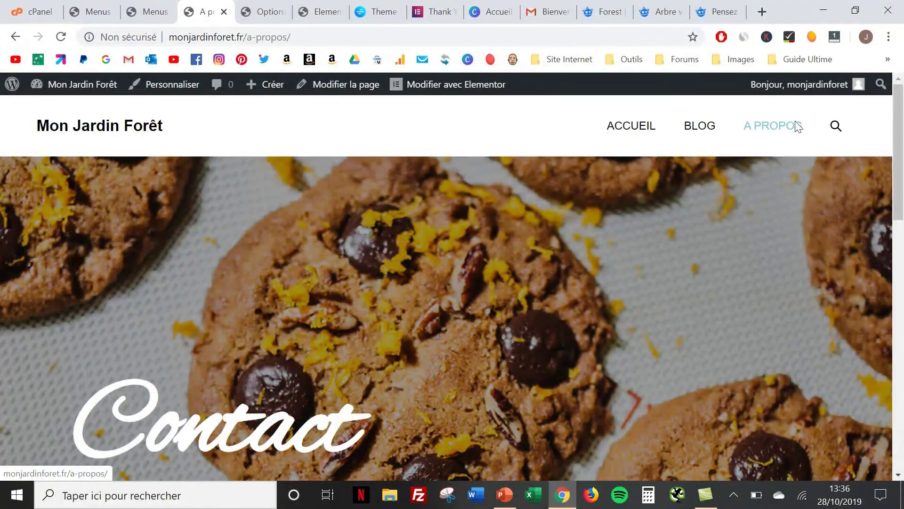
pyautogui.scroll(-3, 605, 168)
pyautogui.scroll(3, 546, 122)
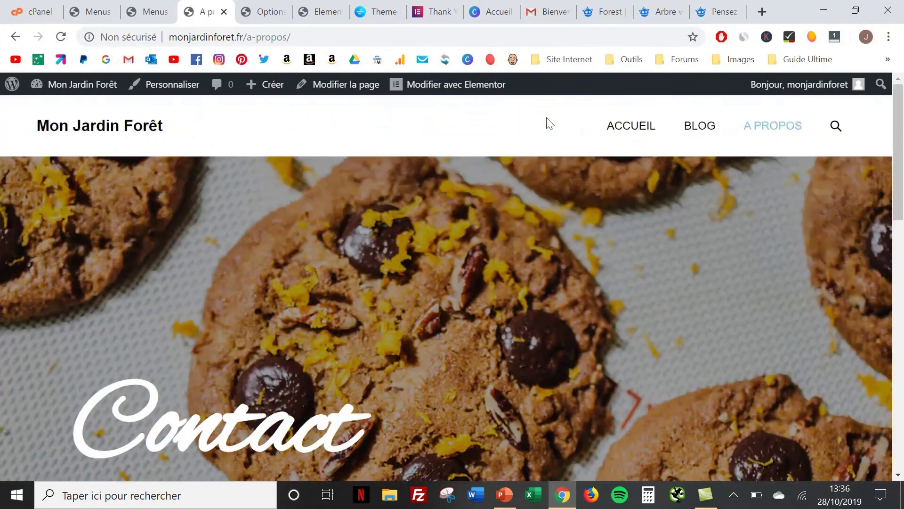
pyautogui.click(692, 130)
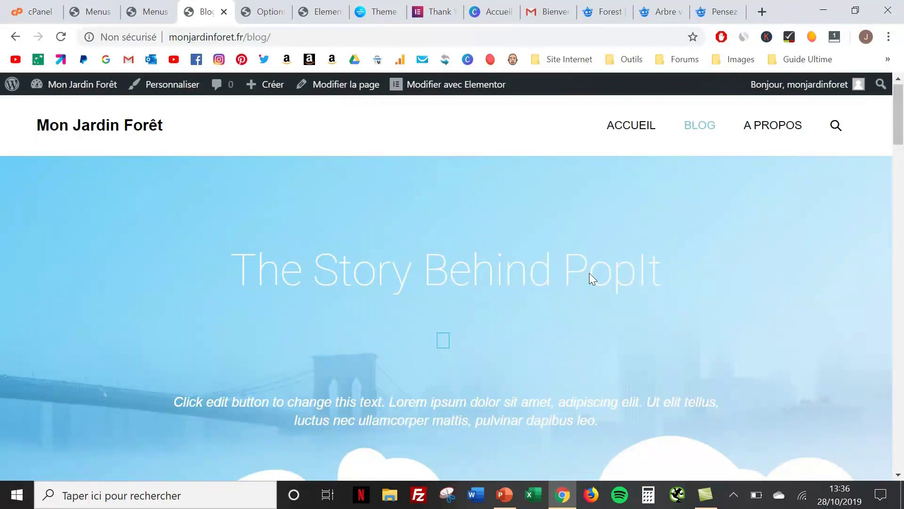
pyautogui.scroll(-3, 591, 275)
pyautogui.scroll(-4, 592, 279)
pyautogui.scroll(-20, 589, 272)
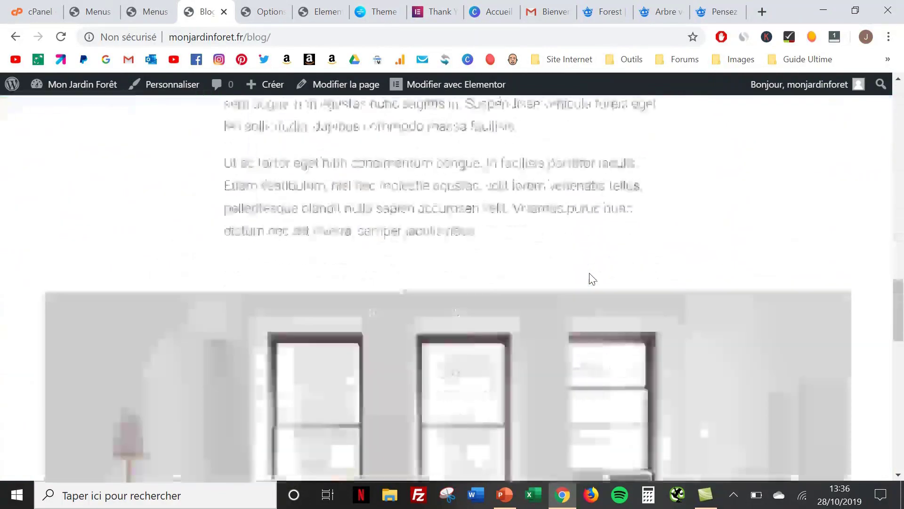
pyautogui.scroll(8, 589, 273)
pyautogui.scroll(10, 589, 273)
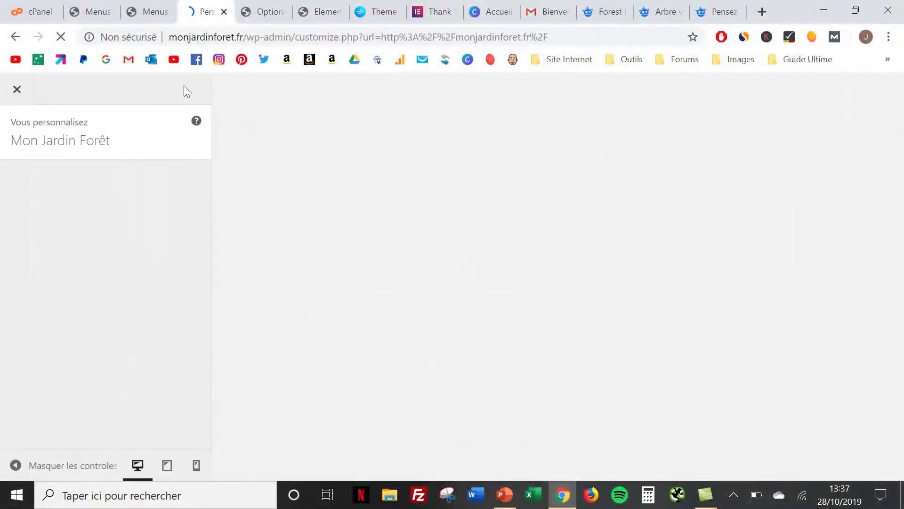
pyautogui.scroll(-2, 34, 191)
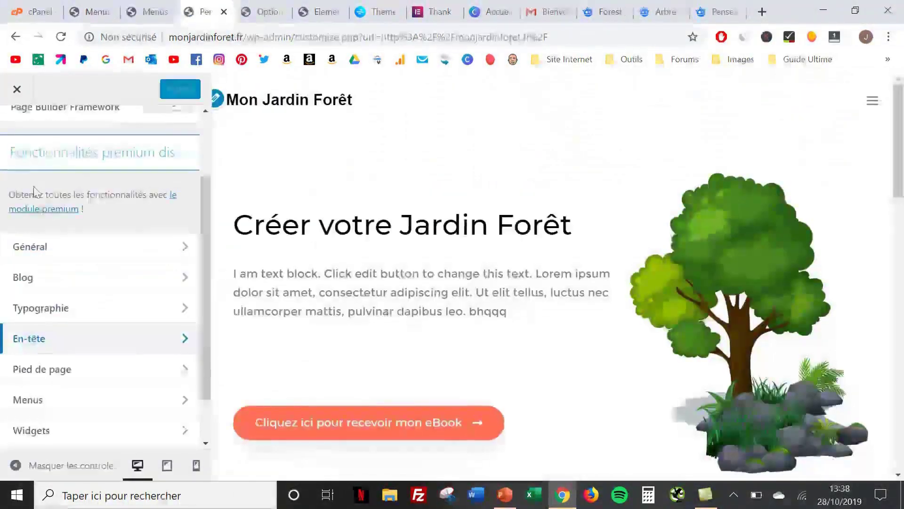
# In En-tête > Navigation, set the Au survol colour to black #000000, then publish and close
pyautogui.click(56, 342)
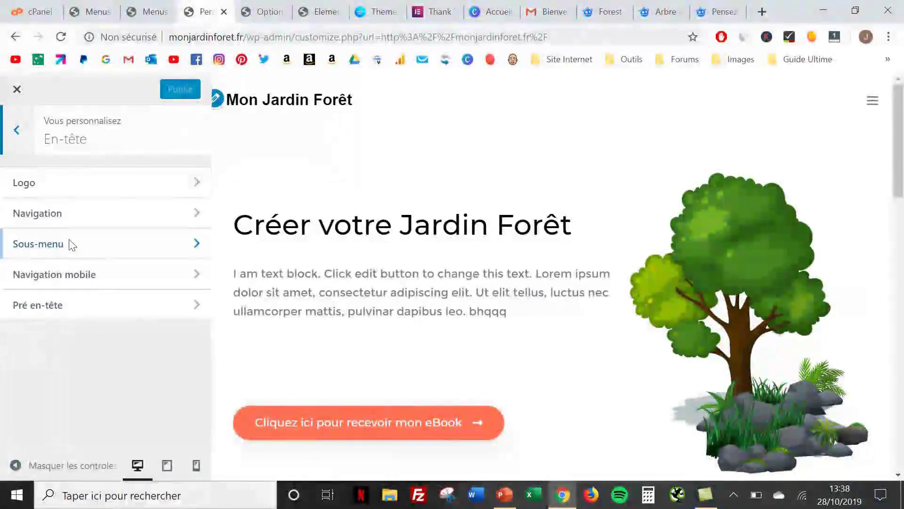
pyautogui.click(70, 219)
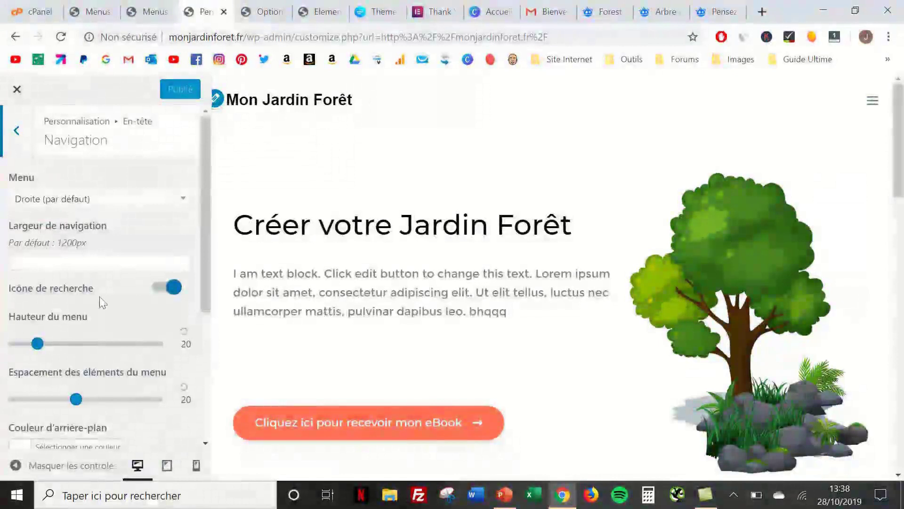
pyautogui.scroll(-3, 100, 296)
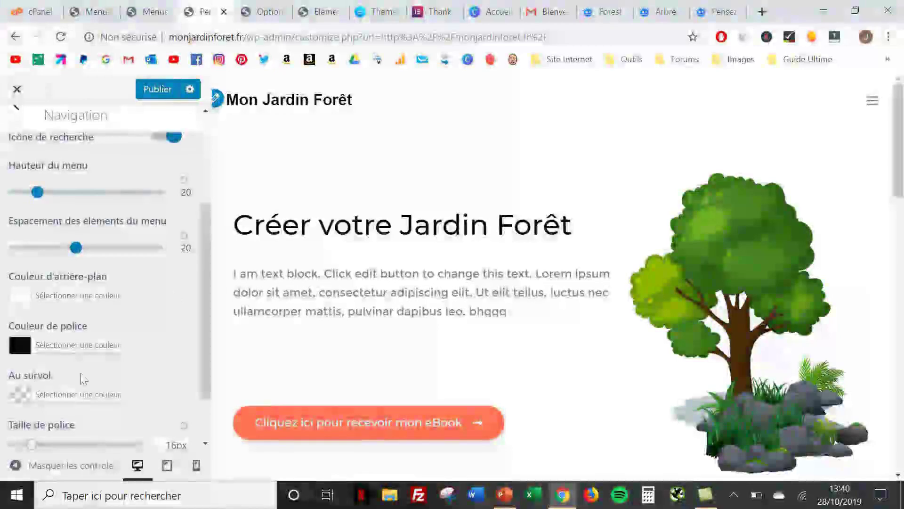
pyautogui.click(45, 395)
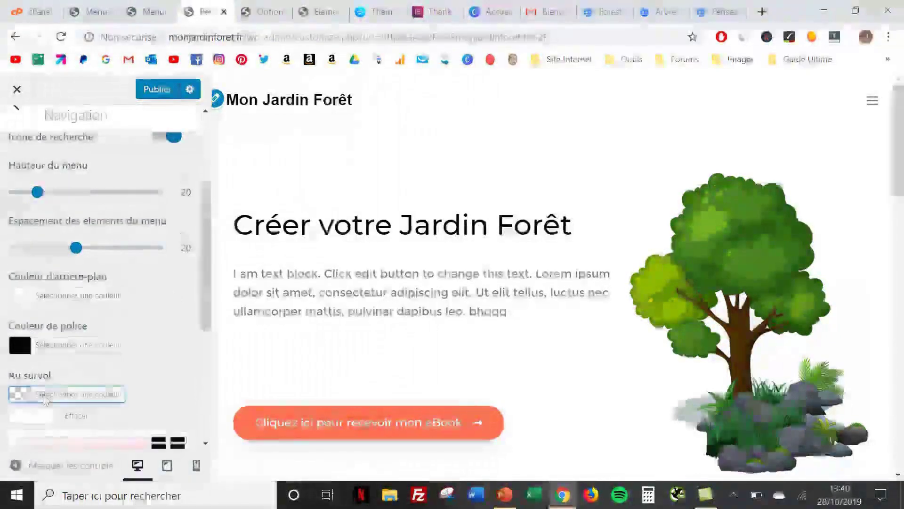
pyautogui.scroll(-3, 44, 398)
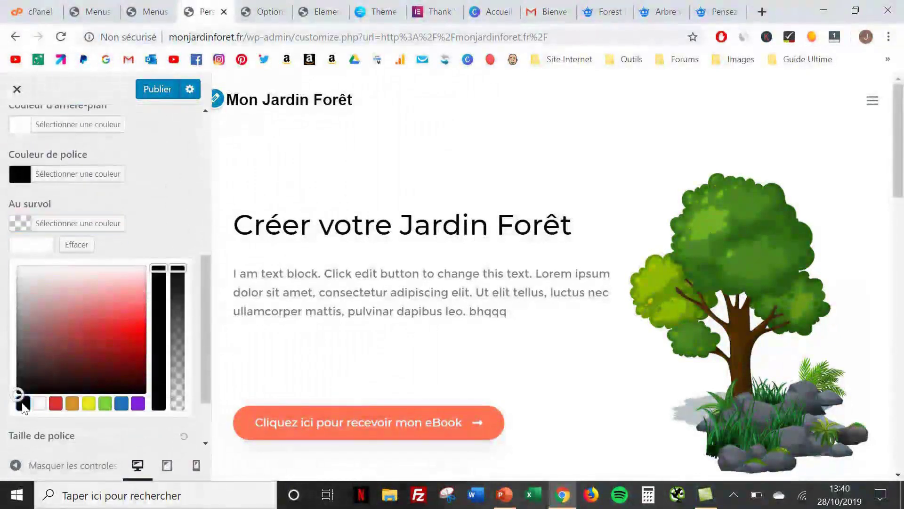
pyautogui.click(24, 403)
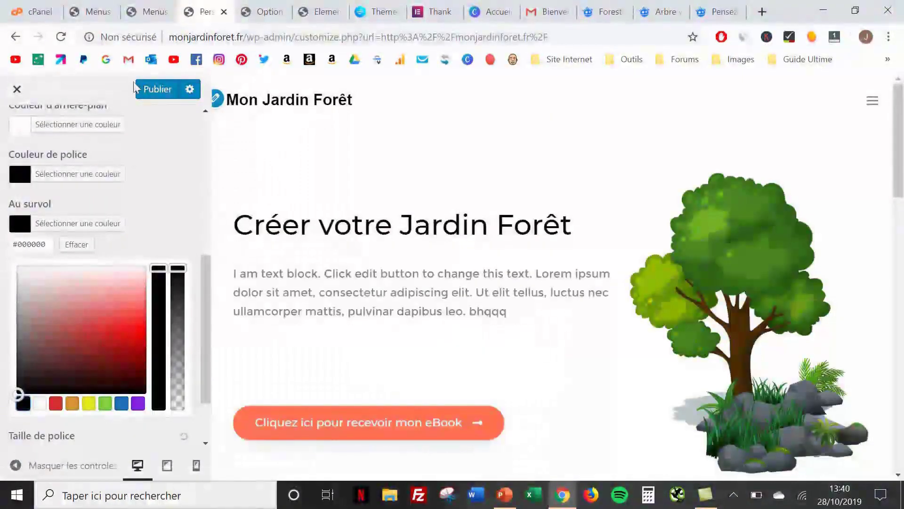
pyautogui.click(151, 90)
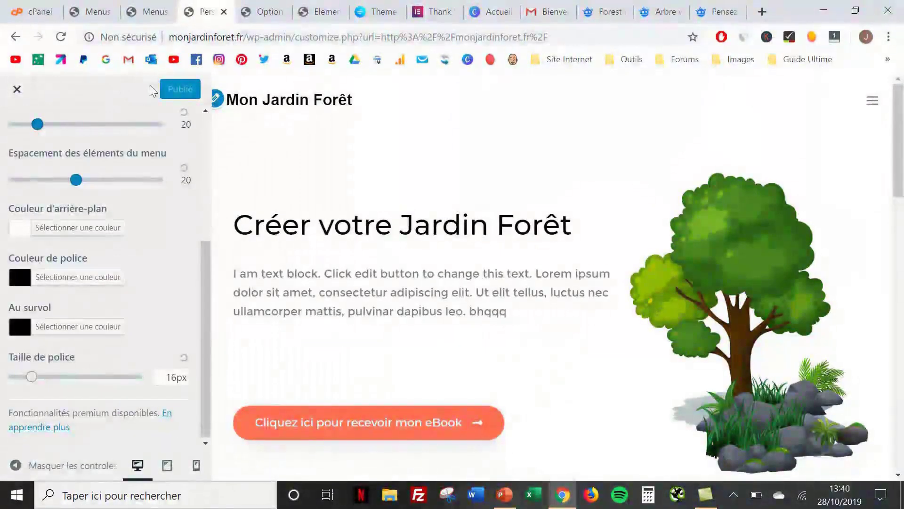
pyautogui.click(17, 89)
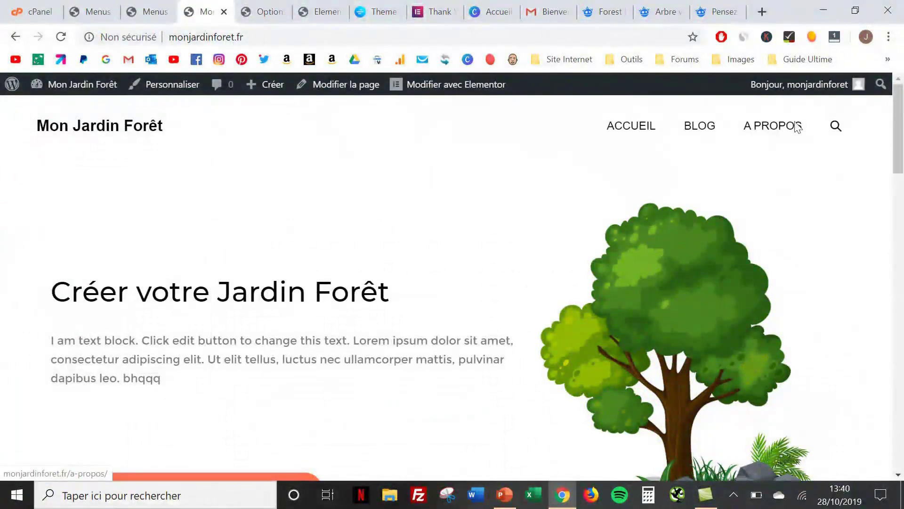
pyautogui.scroll(-10, 278, 295)
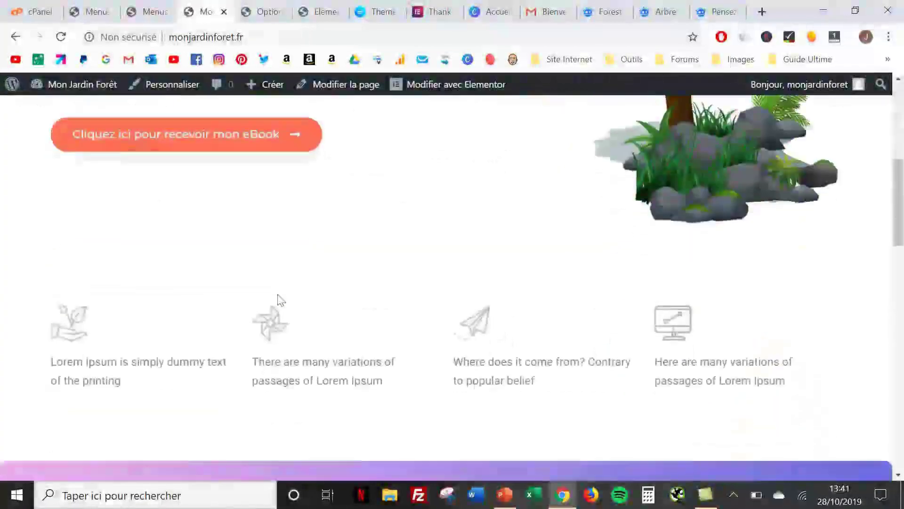
pyautogui.scroll(-8, 303, 396)
pyautogui.scroll(18, 324, 398)
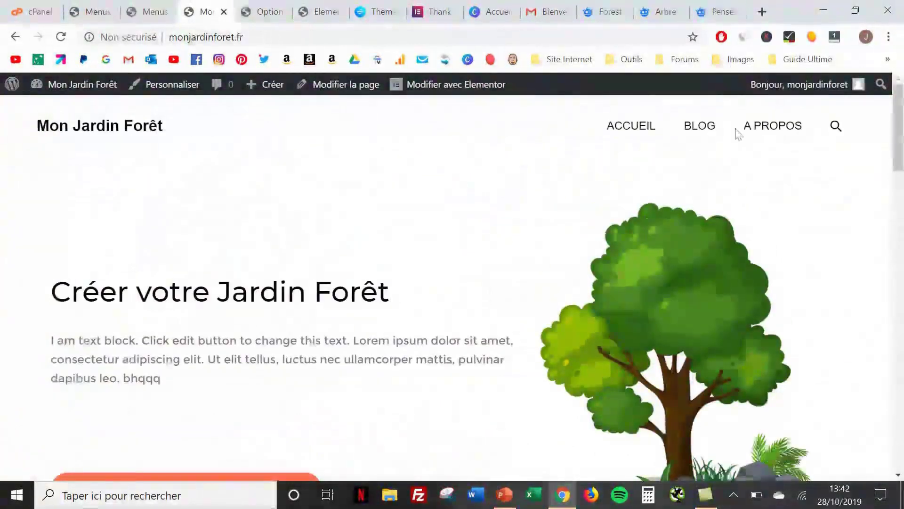
pyautogui.click(709, 128)
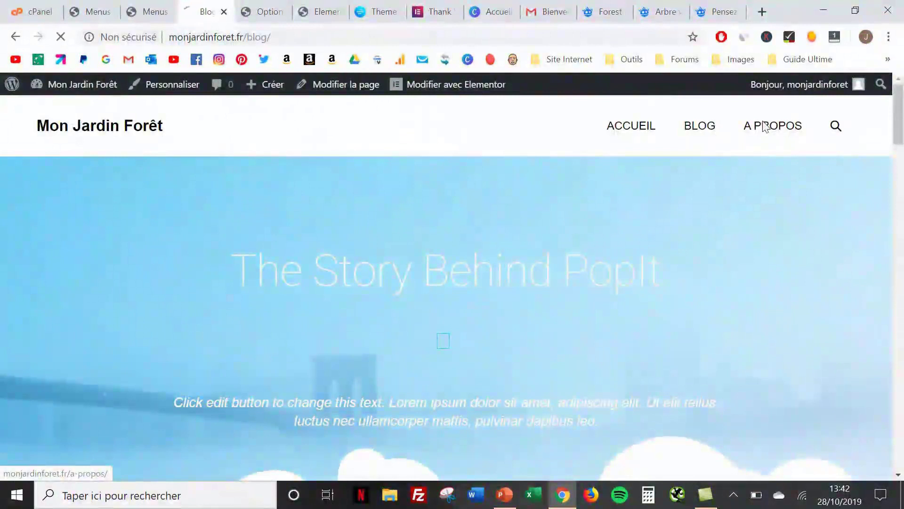
pyautogui.click(765, 127)
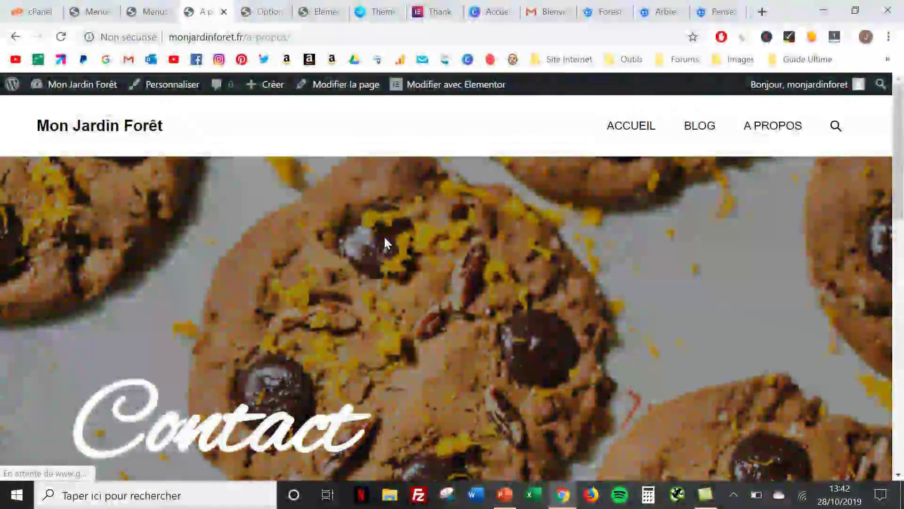
pyautogui.scroll(-10, 385, 243)
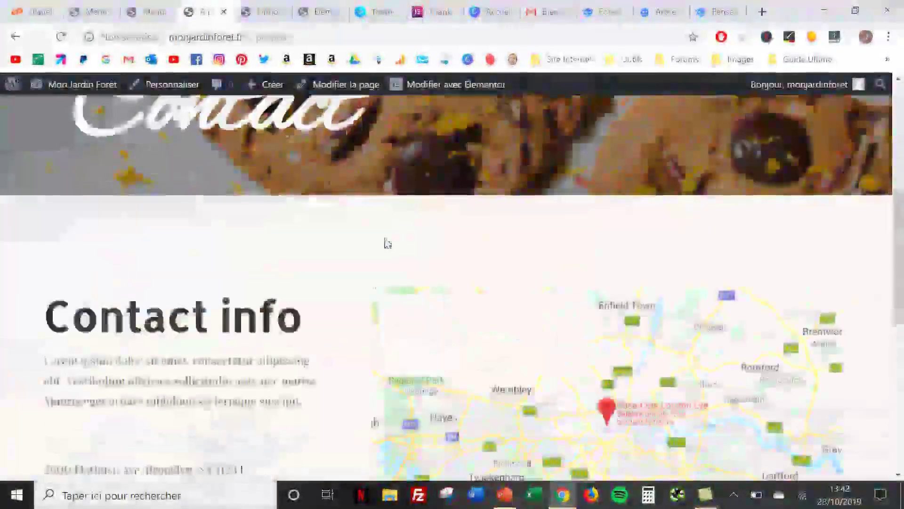
pyautogui.scroll(-5, 385, 243)
pyautogui.scroll(15, 385, 242)
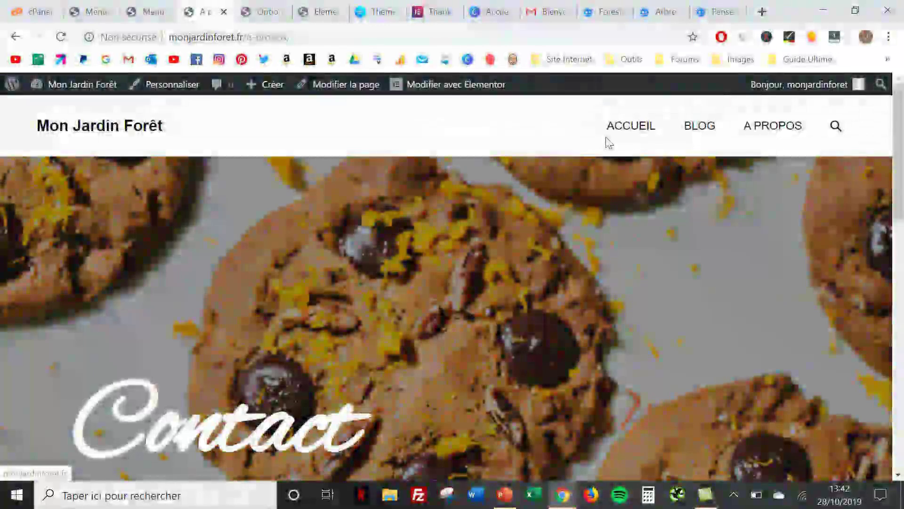
pyautogui.click(631, 126)
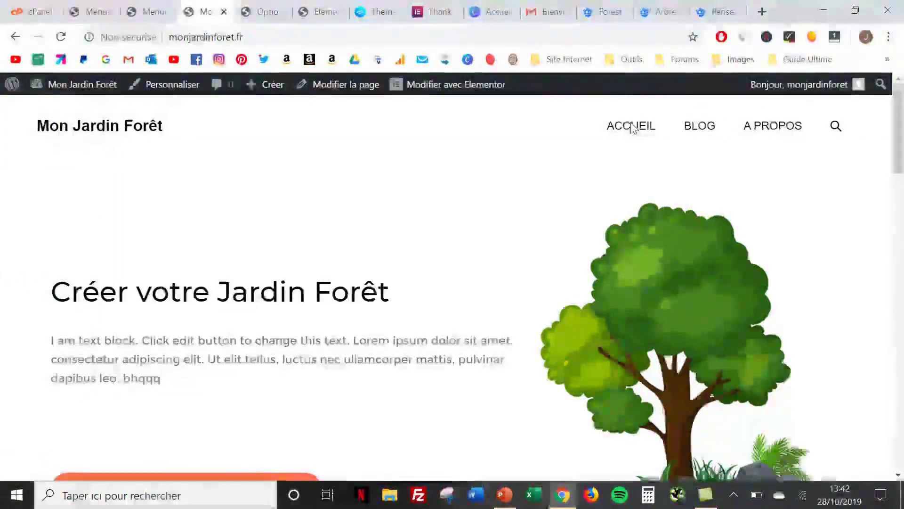
pyautogui.scroll(-20, 633, 128)
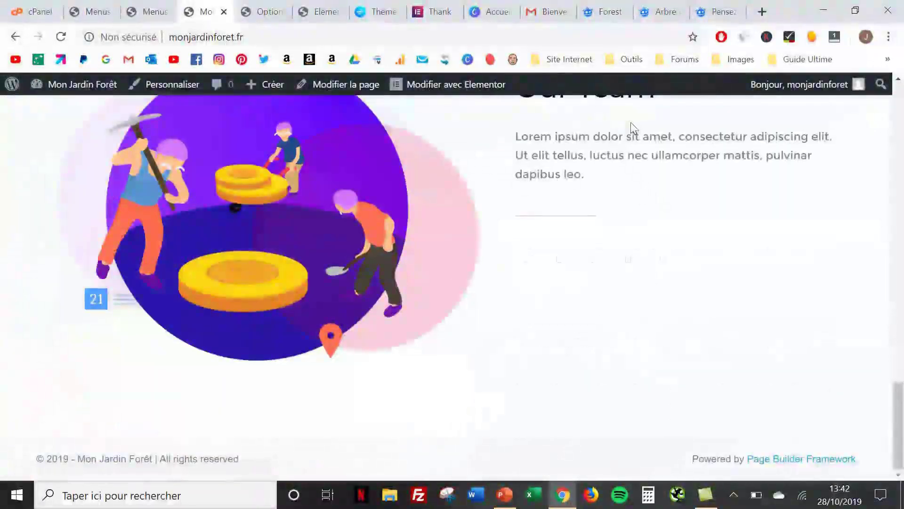
pyautogui.scroll(20, 633, 127)
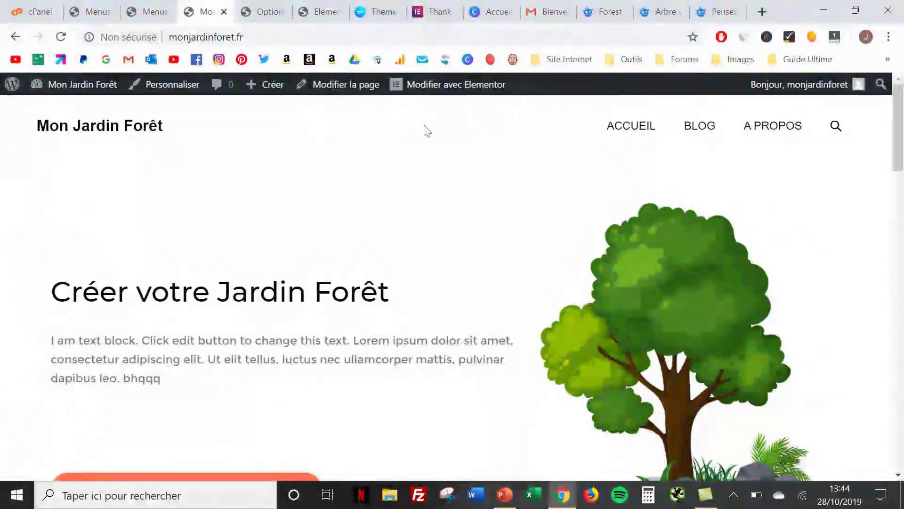
pyautogui.click(492, 10)
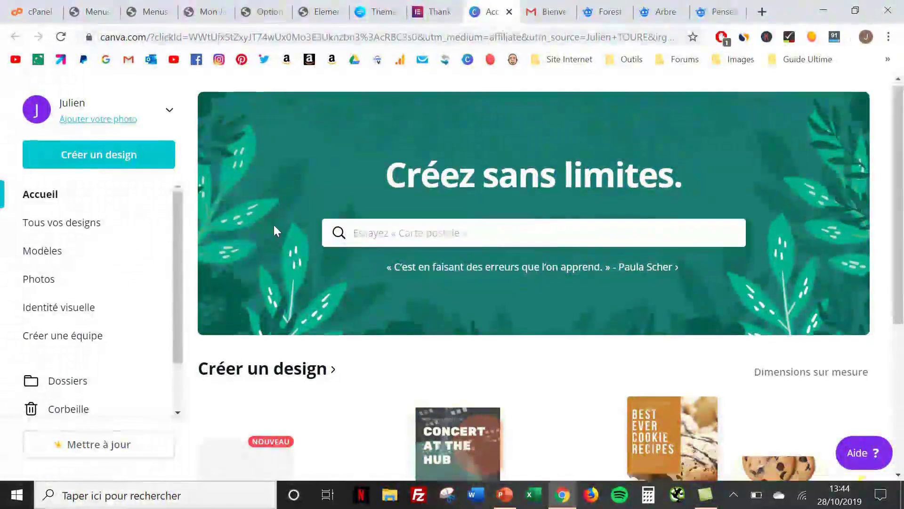
# Search Canva for 'logo' and create a new blank 500 × 500 px Logo design
pyautogui.scroll(-4, 275, 229)
pyautogui.scroll(4, 275, 229)
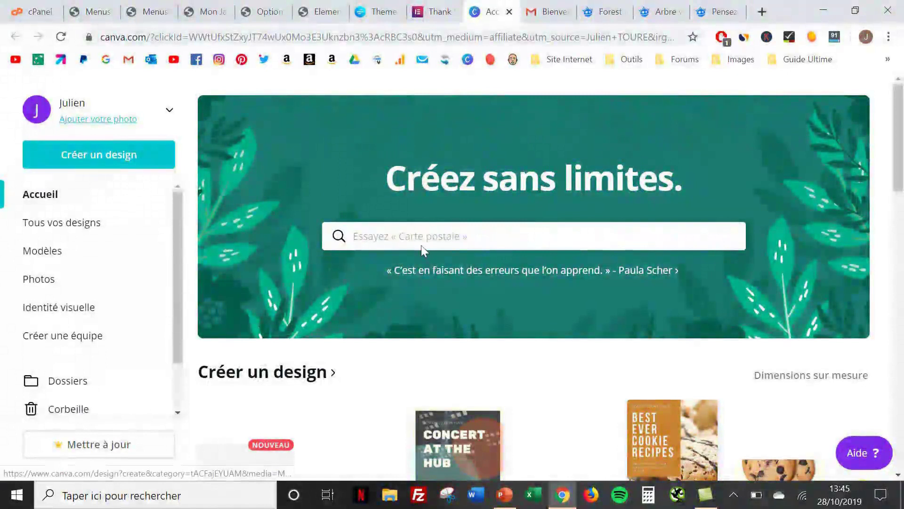
pyautogui.click(421, 245)
pyautogui.write('lo')
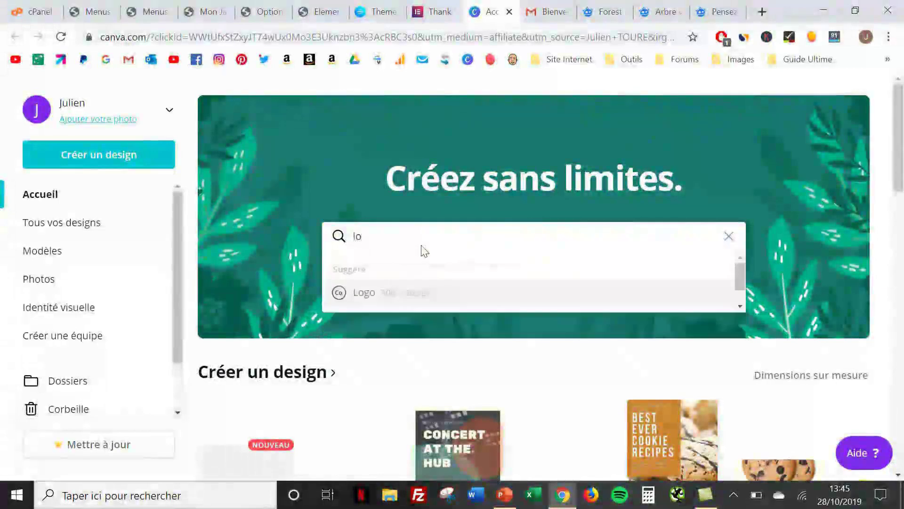
pyautogui.write('go')
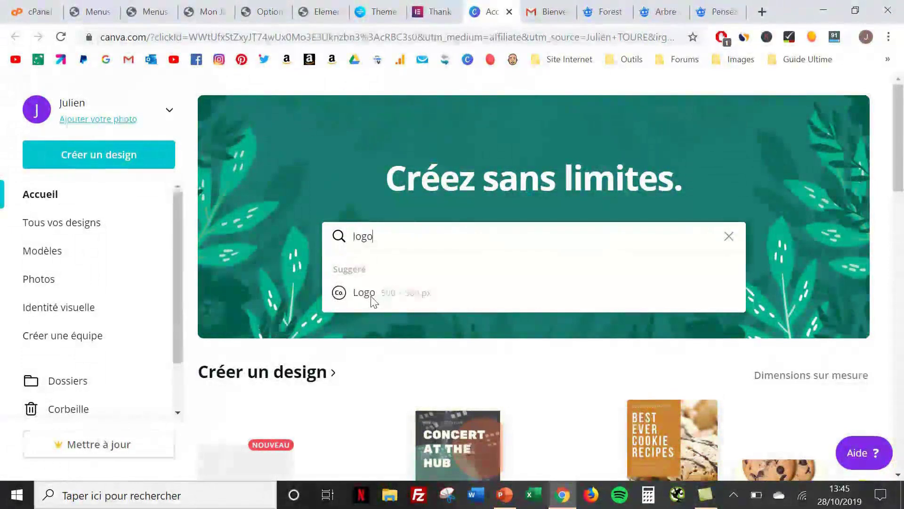
pyautogui.click(371, 296)
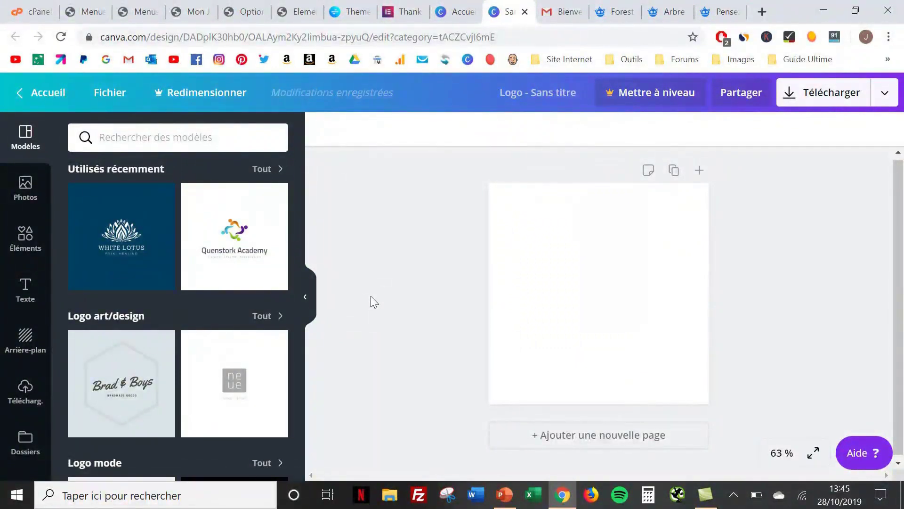
# Search logo templates for 'tree' and apply the Canopy Table orange-and-green tree template
pyautogui.scroll(-1, 237, 300)
pyautogui.scroll(-2, 237, 296)
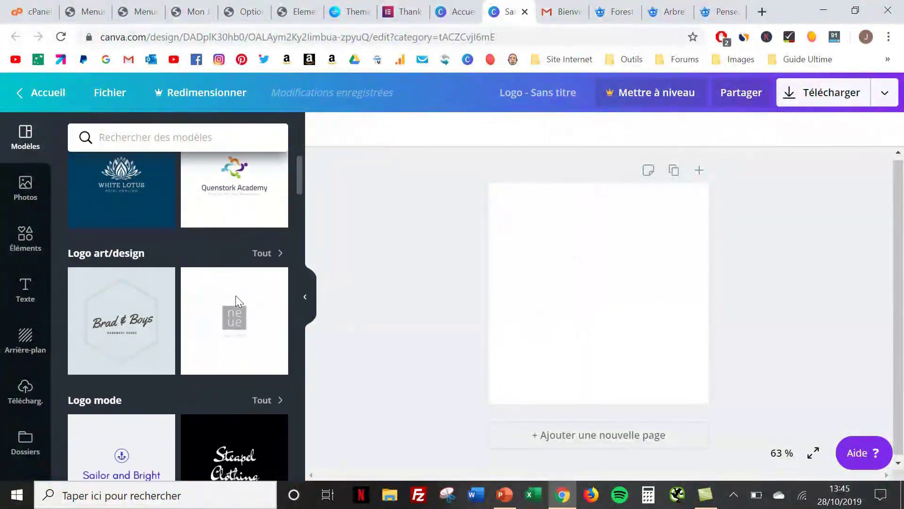
pyautogui.scroll(3, 244, 293)
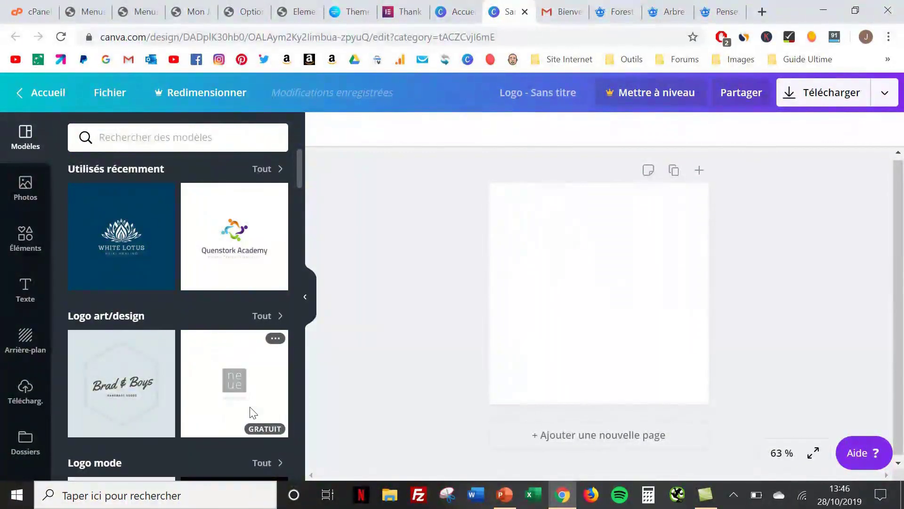
pyautogui.scroll(-3, 250, 405)
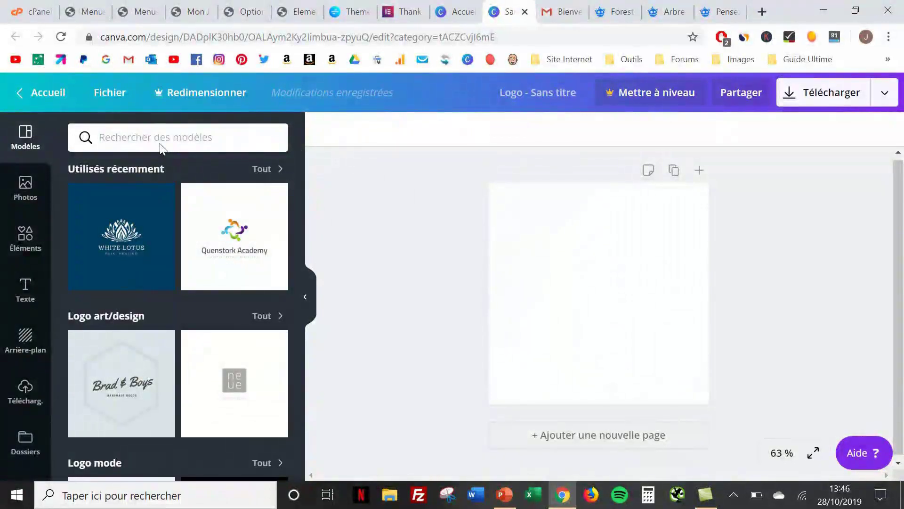
pyautogui.click(160, 145)
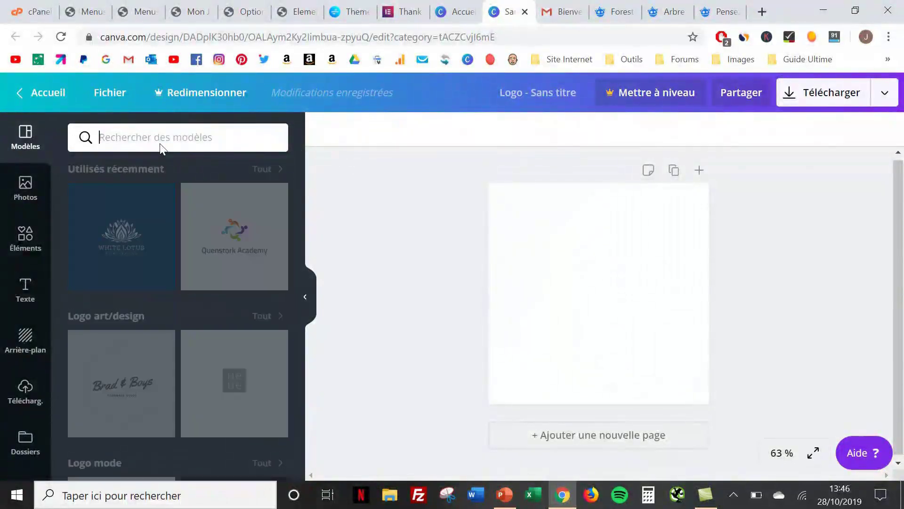
pyautogui.write('tree')
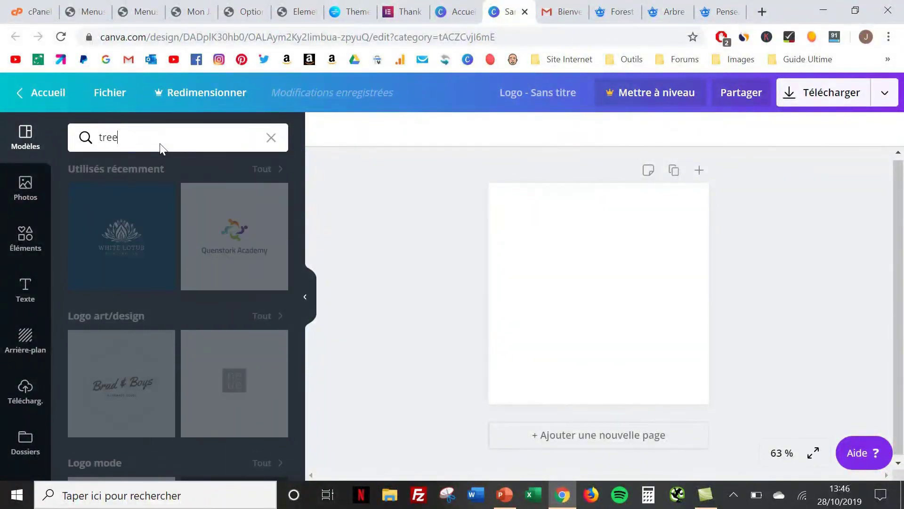
pyautogui.press('Return')
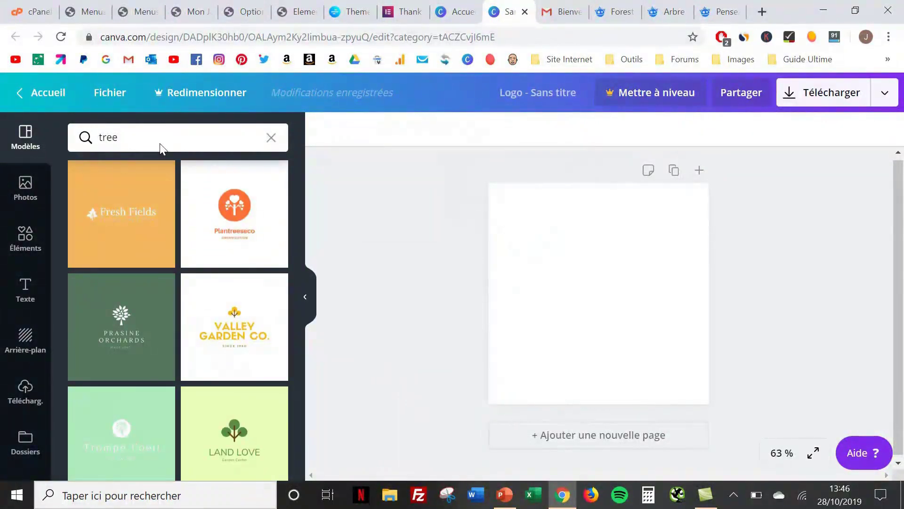
pyautogui.scroll(-6, 208, 188)
pyautogui.scroll(-3, 209, 188)
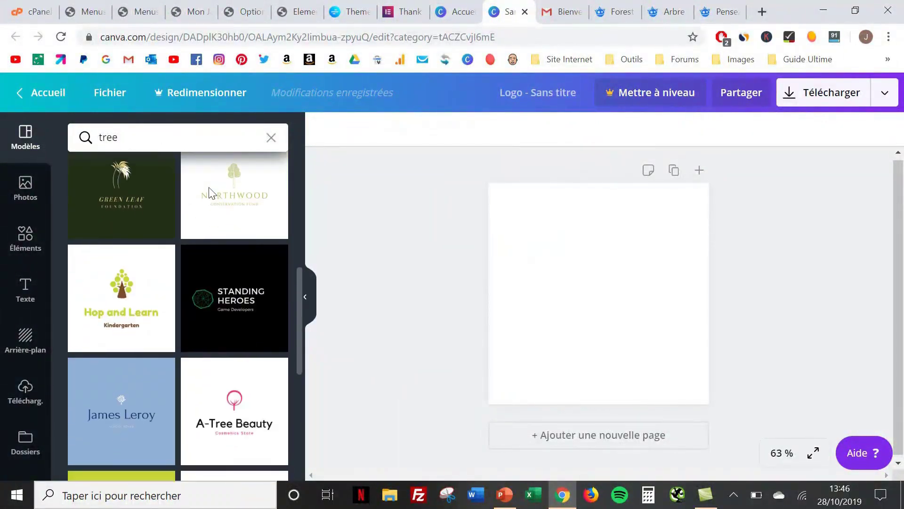
pyautogui.scroll(-3, 208, 188)
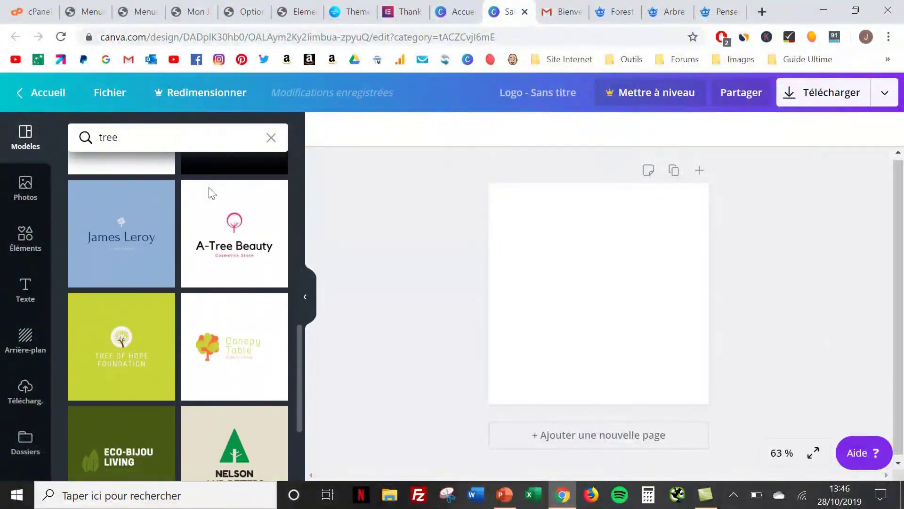
pyautogui.click(224, 351)
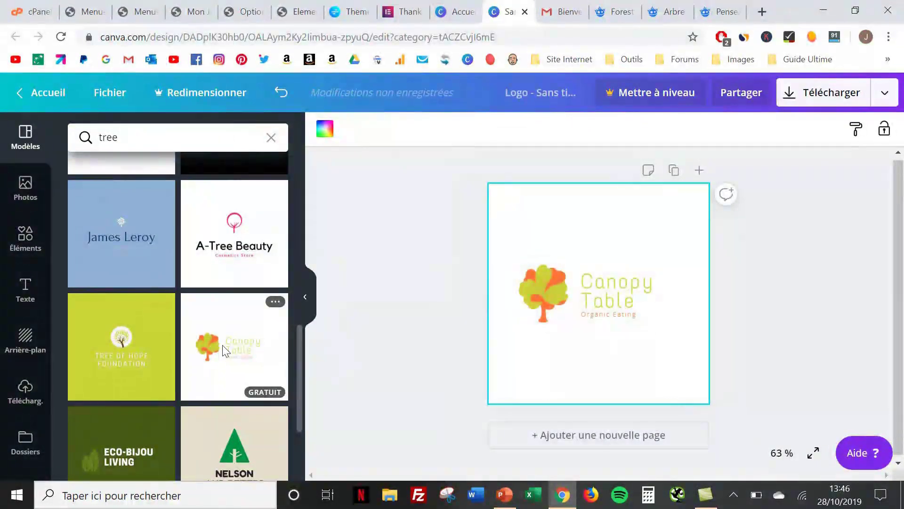
# Replace the Canopy Table title text with 'Mon Jardin Forêt', split across two lines
pyautogui.click(611, 285)
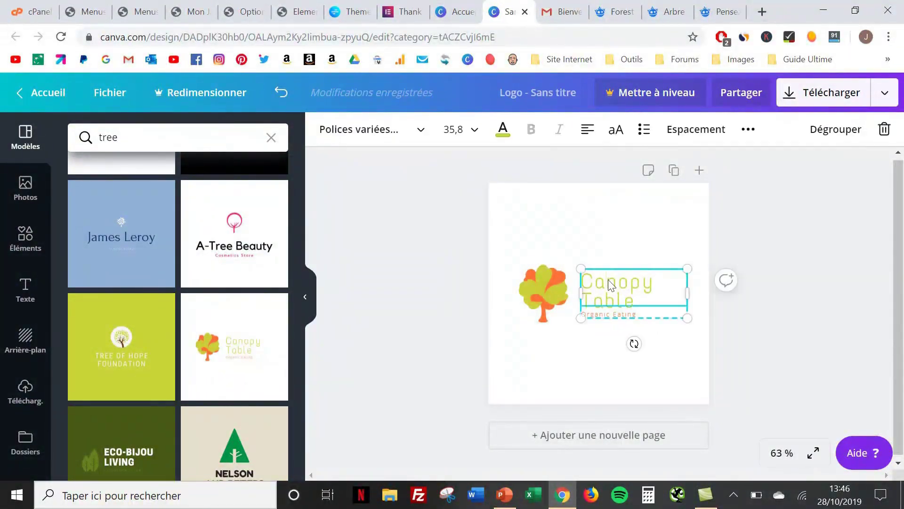
pyautogui.click(639, 305)
pyautogui.press('BackSpace')
pyautogui.press('BackSpace')
pyautogui.press('BackSpace')
pyautogui.press('BackSpace')
pyautogui.press('BackSpace')
pyautogui.press('BackSpace')
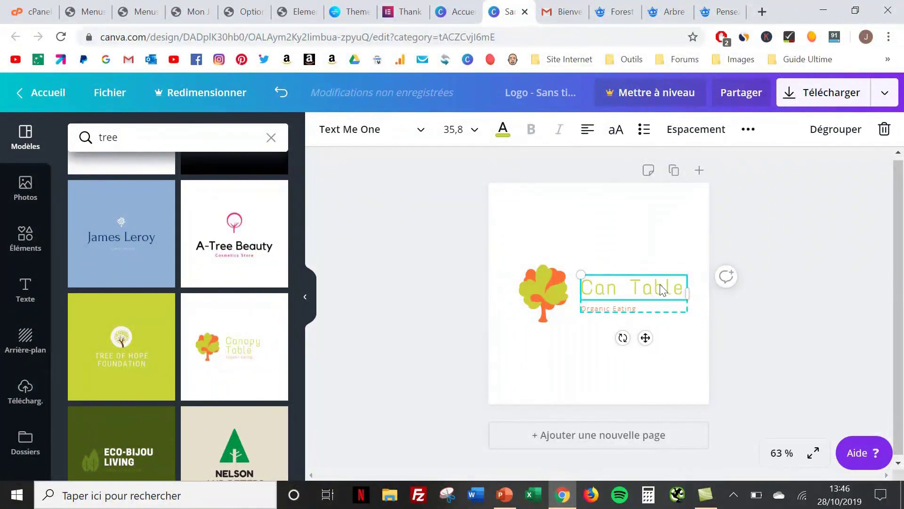
pyautogui.write('Mon')
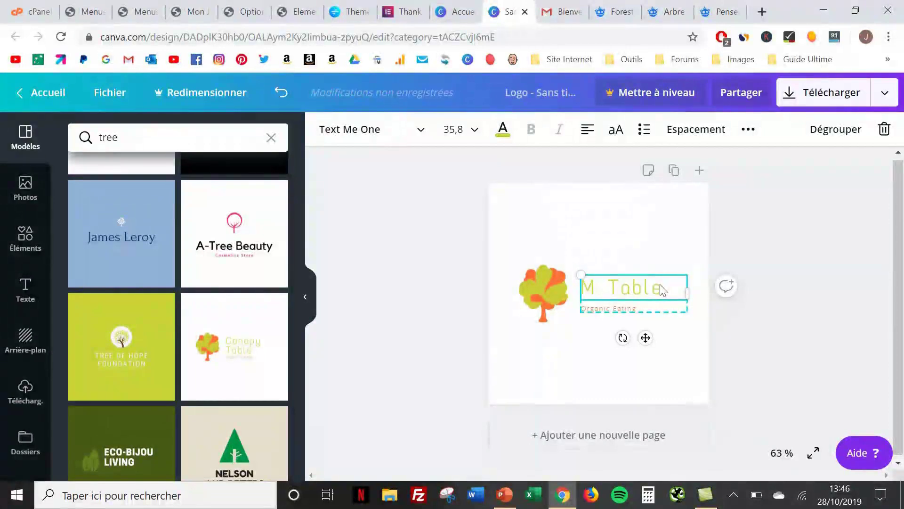
pyautogui.write(' Jar')
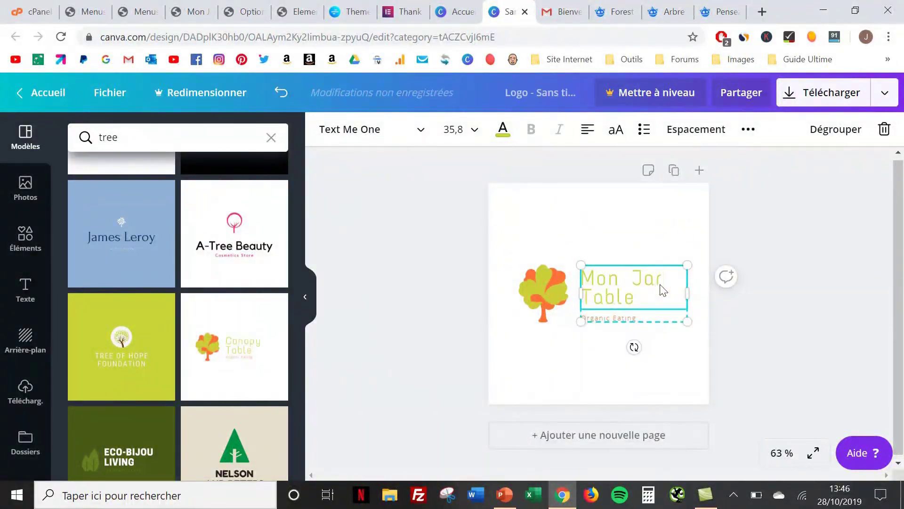
pyautogui.write('din')
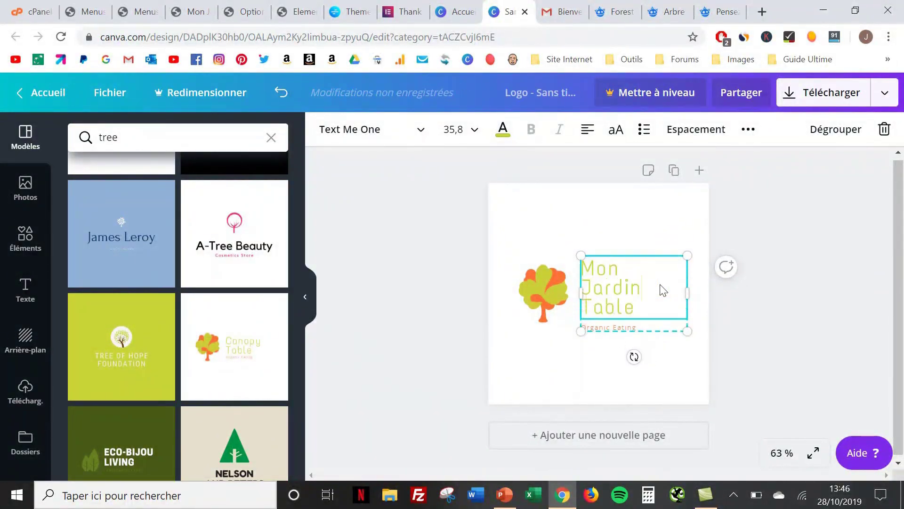
pyautogui.press('Delete')
pyautogui.press('Delete')
pyautogui.press('Delete')
pyautogui.press('Delete')
pyautogui.press('Delete')
pyautogui.press('Delete')
pyautogui.write('e')
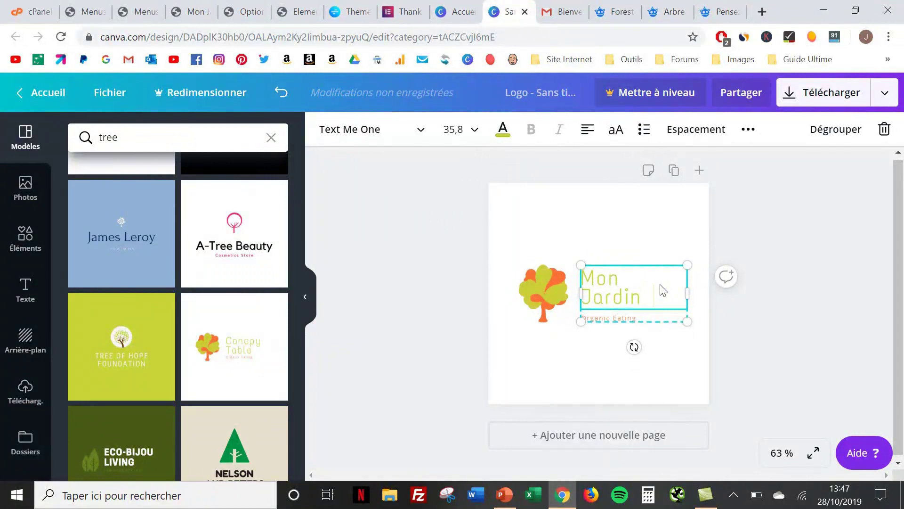
pyautogui.write('Forêt')
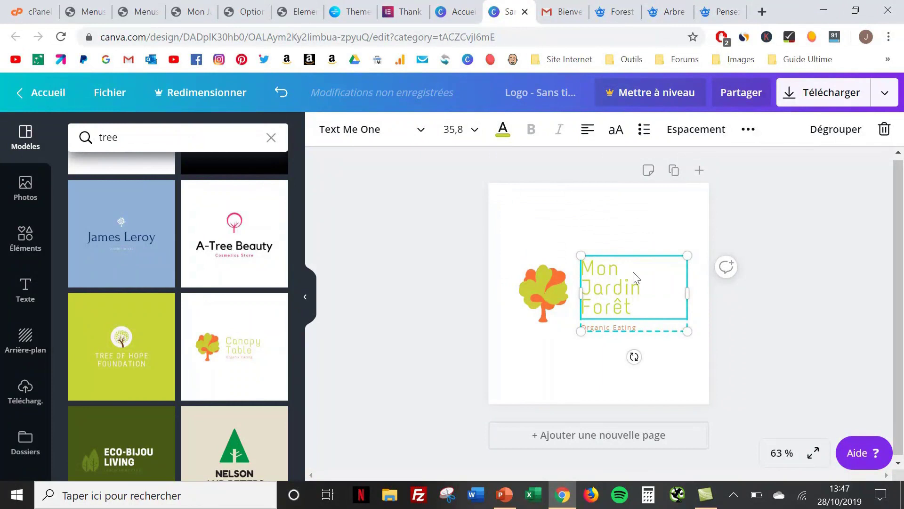
pyautogui.press('BackSpace')
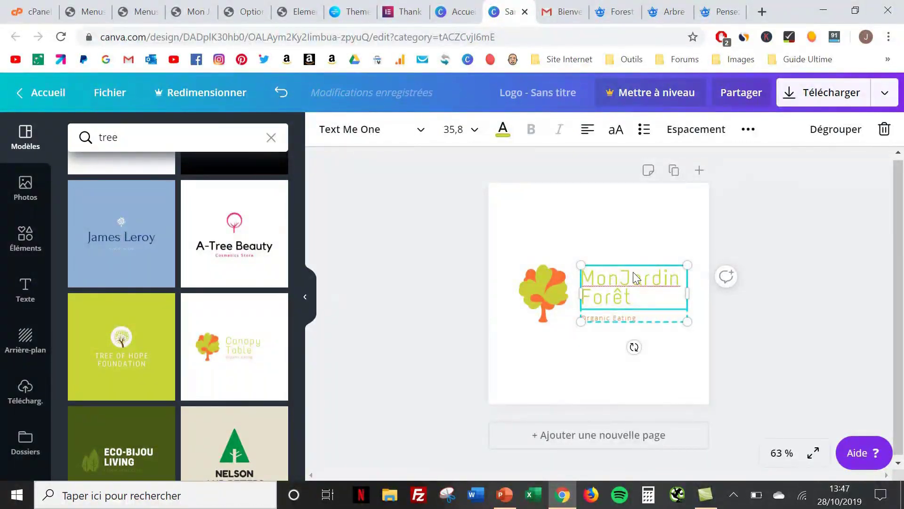
pyautogui.press('Return')
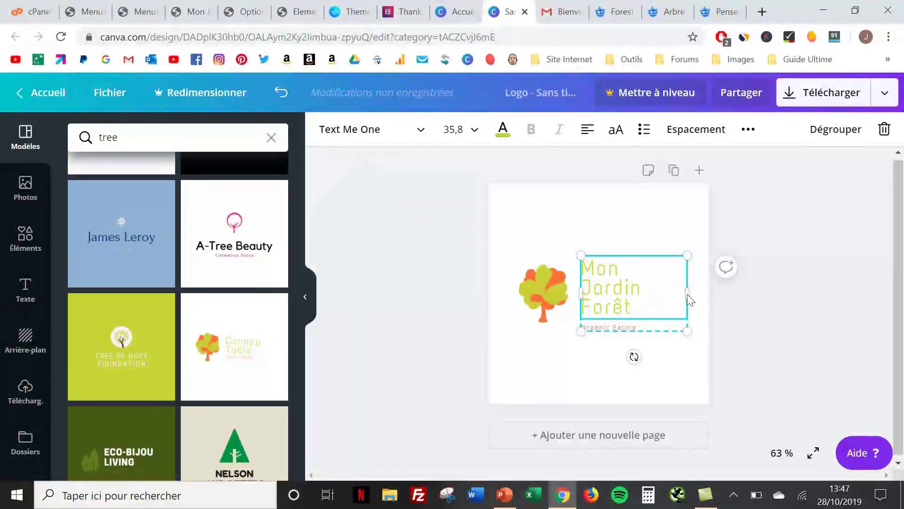
# Widen the title text box and select the Organic Eating subtitle
pyautogui.moveTo(697, 293); pyautogui.dragTo(703, 293)
pyautogui.moveTo(703, 293); pyautogui.dragTo(702, 292)
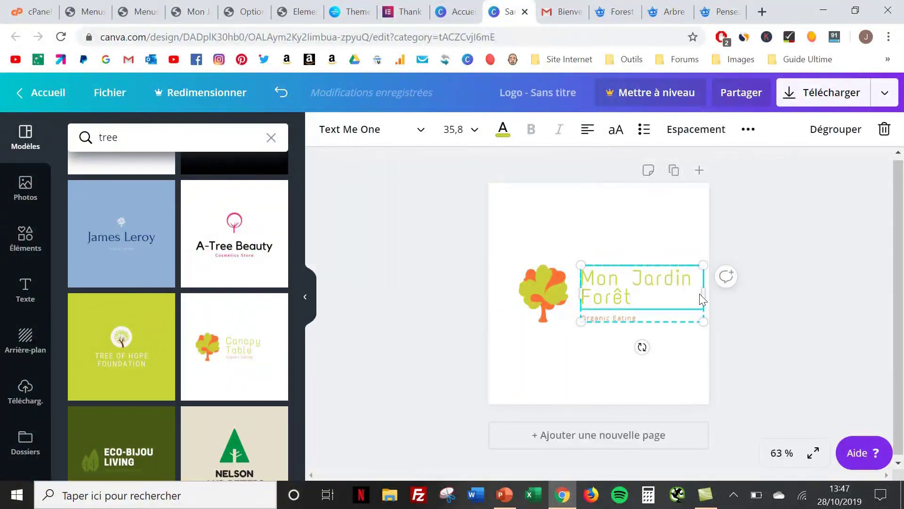
pyautogui.doubleClick(634, 319)
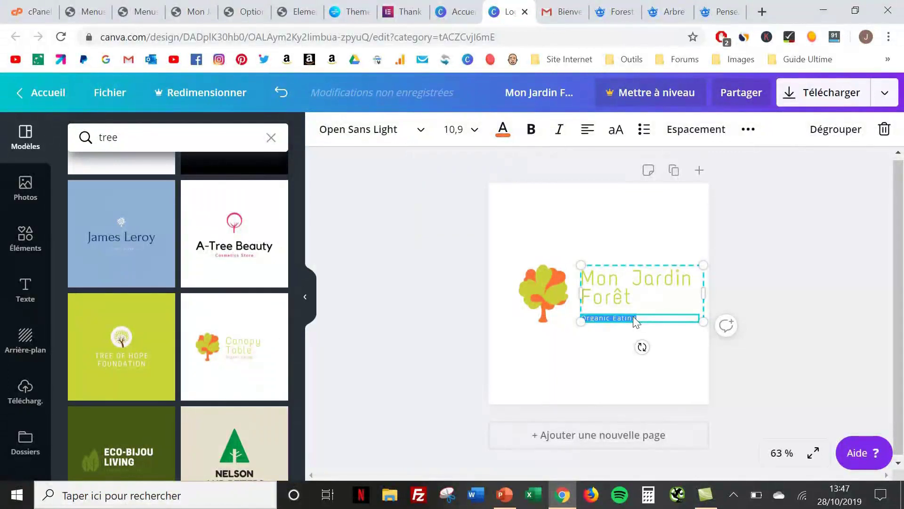
# Change the tagline to 'Apprenez à créer votre jardin forêt', move the tree left, widen the text group
pyautogui.write('Apprenez')
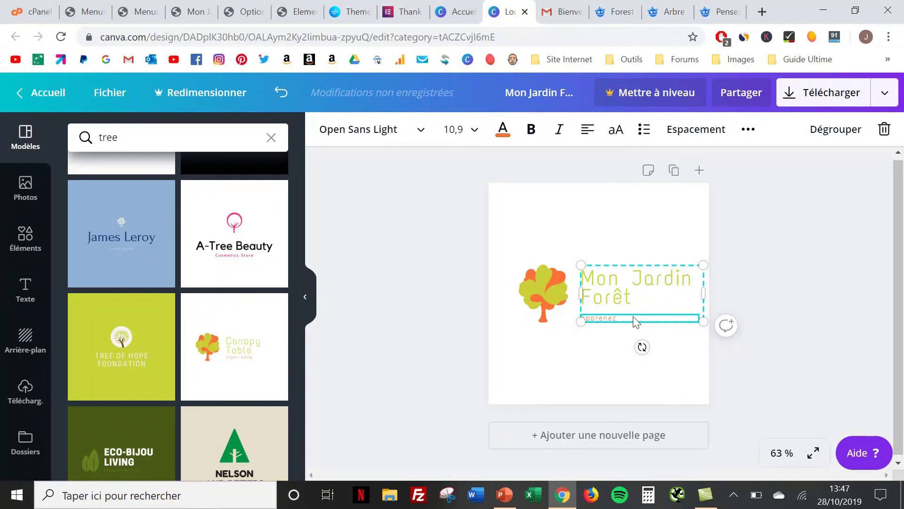
pyautogui.write('à créer votre jardin forêt')
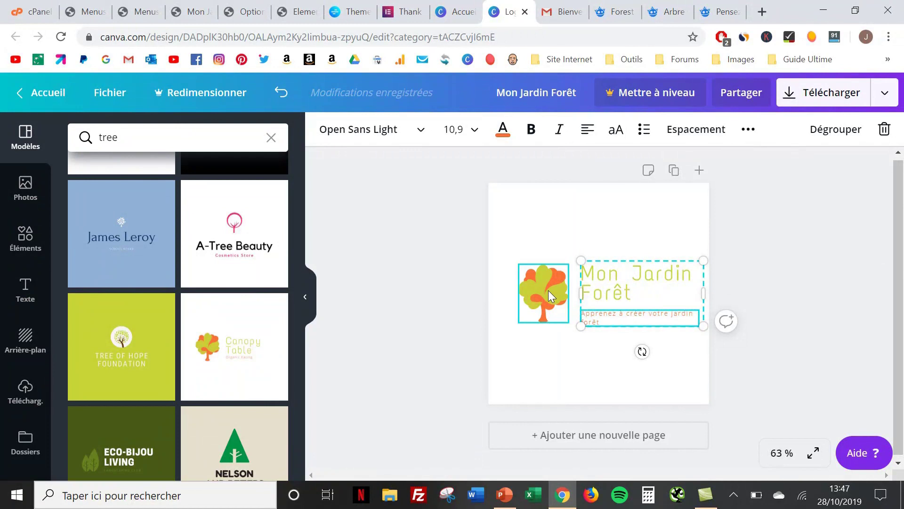
pyautogui.moveTo(548, 290); pyautogui.dragTo(528, 290)
pyautogui.click(586, 295)
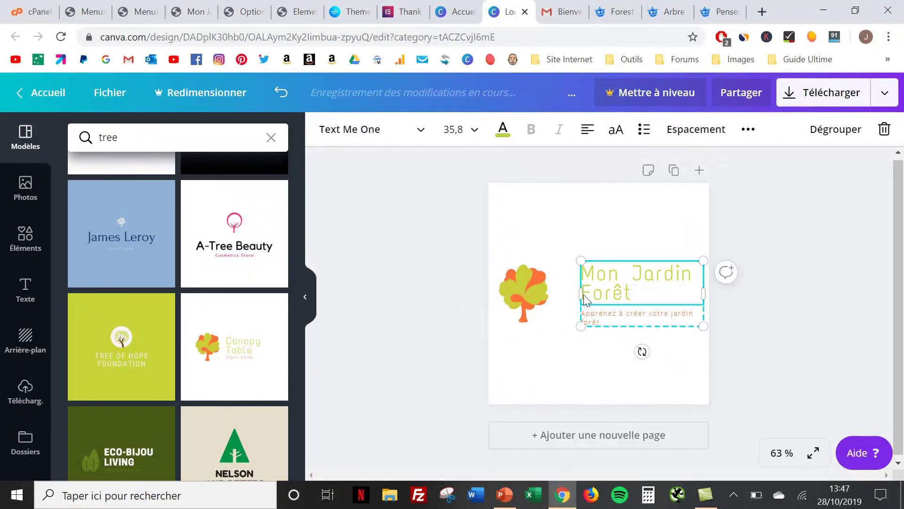
pyautogui.moveTo(583, 294); pyautogui.dragTo(561, 295)
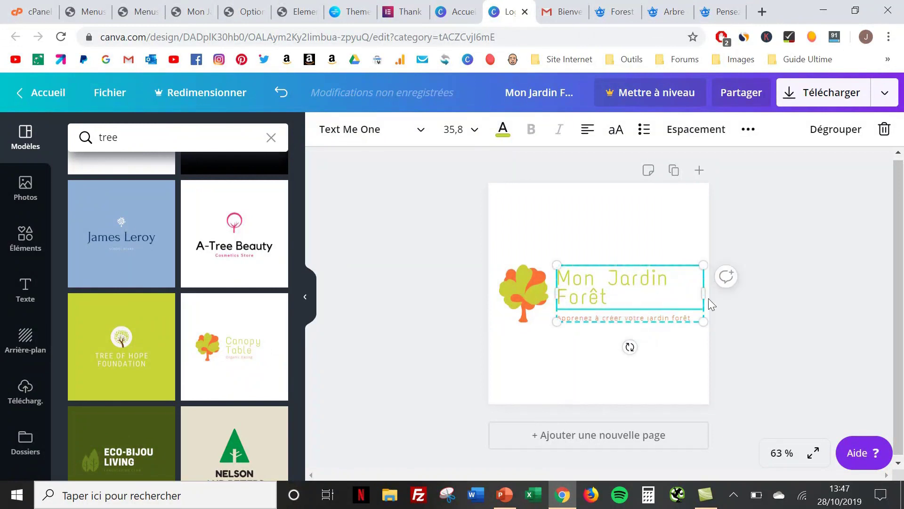
pyautogui.doubleClick(594, 293)
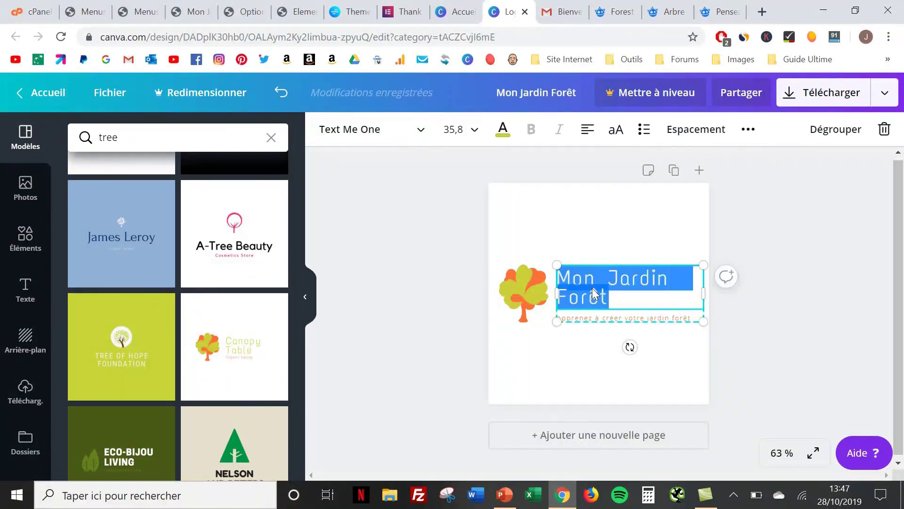
# Set the Mon Jardin Forêt title font size to 24, then 28, and nudge the text group down
pyautogui.click(473, 134)
pyautogui.scroll(-2, 467, 308)
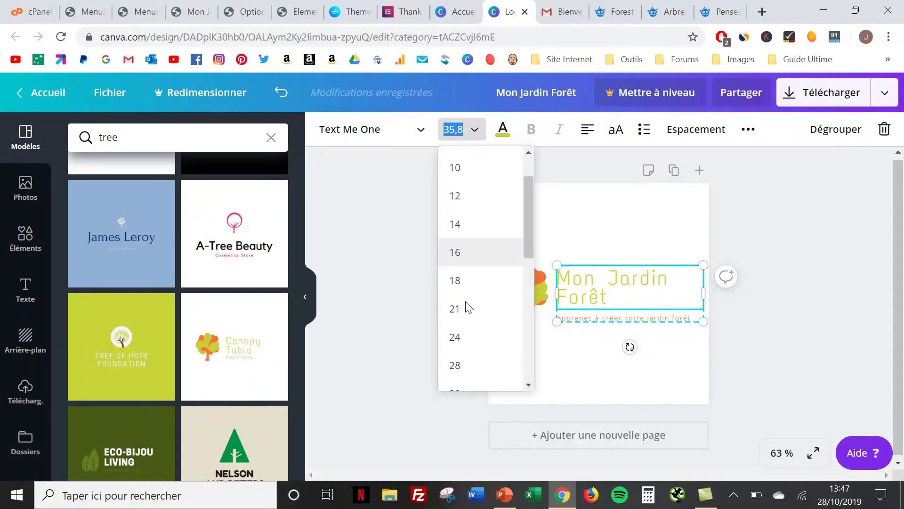
pyautogui.click(460, 330)
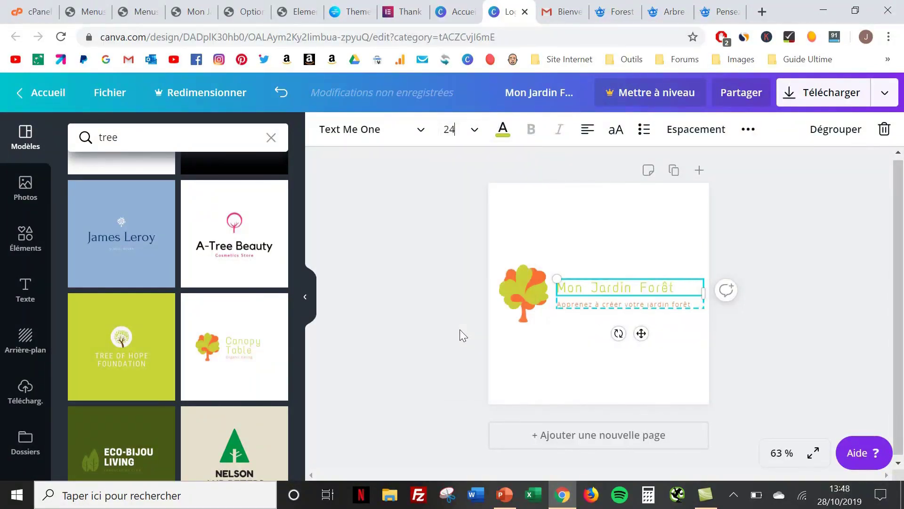
pyautogui.click(787, 300)
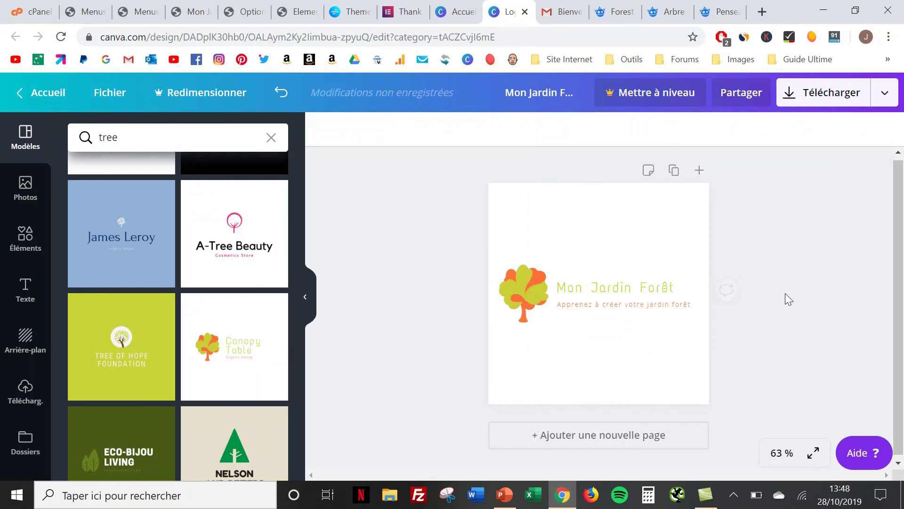
pyautogui.doubleClick(634, 291)
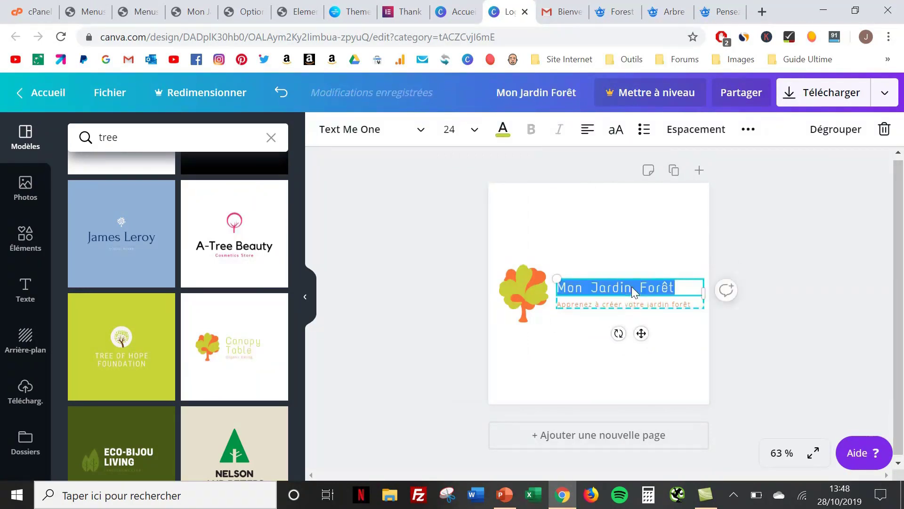
pyautogui.click(474, 130)
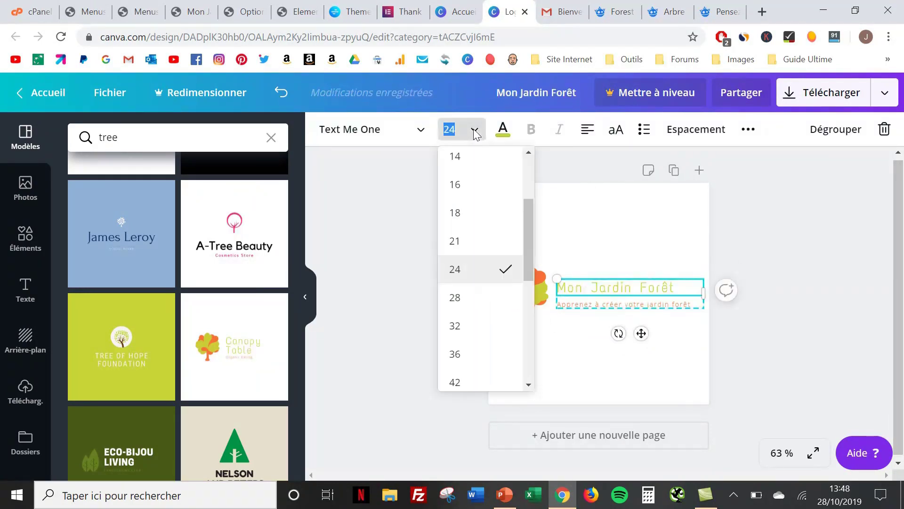
pyautogui.click(479, 289)
pyautogui.click(772, 307)
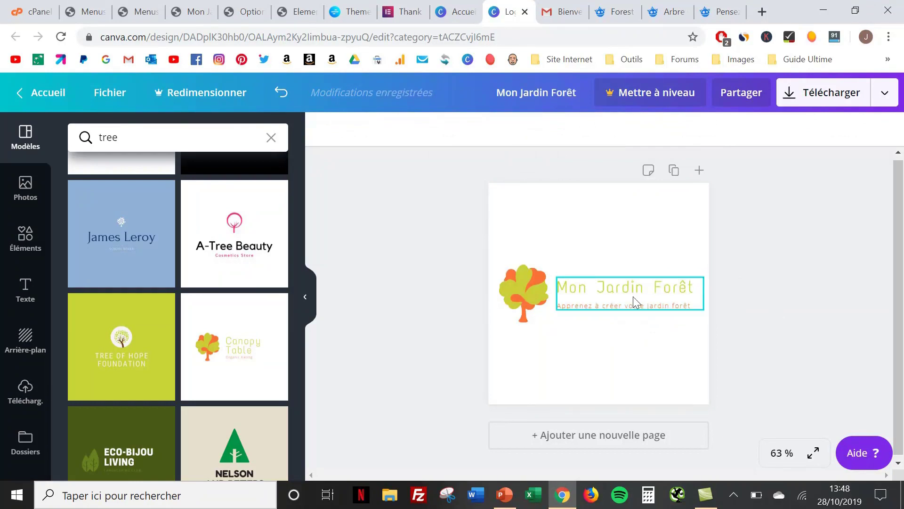
pyautogui.moveTo(633, 296); pyautogui.dragTo(633, 302)
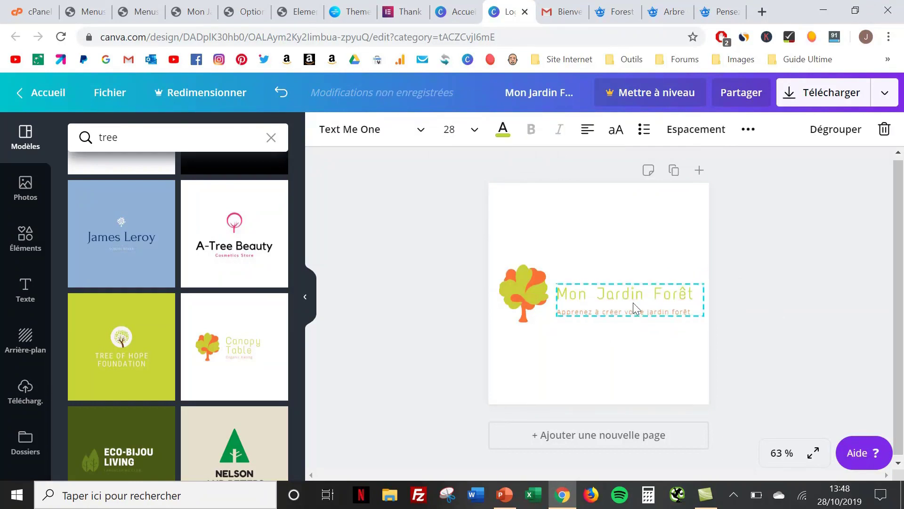
pyautogui.click(632, 303)
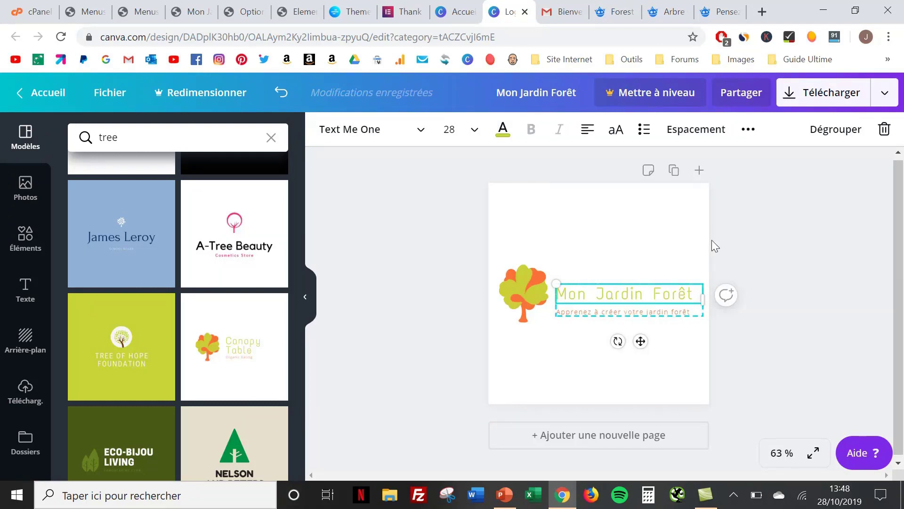
# Download the logo as a PNG named 'Logo Mon Jardin Forêt' and return to the site tab
pyautogui.click(885, 93)
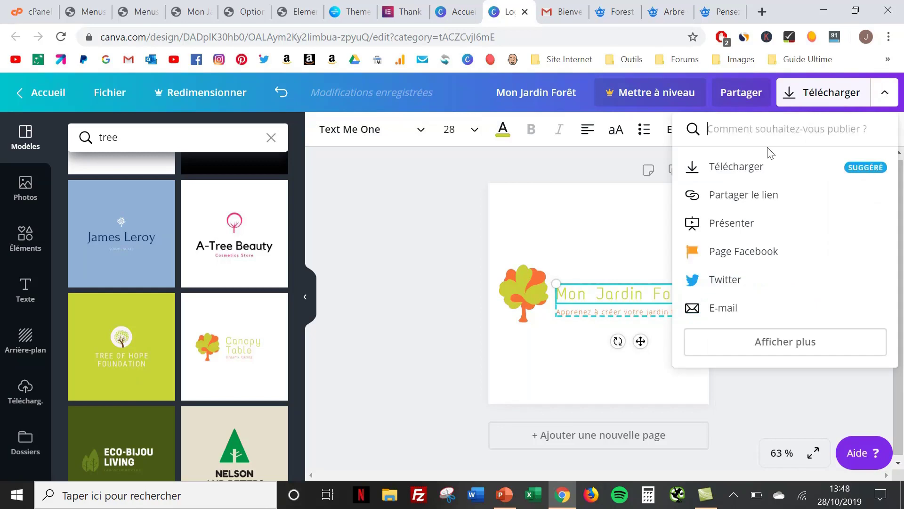
pyautogui.click(751, 170)
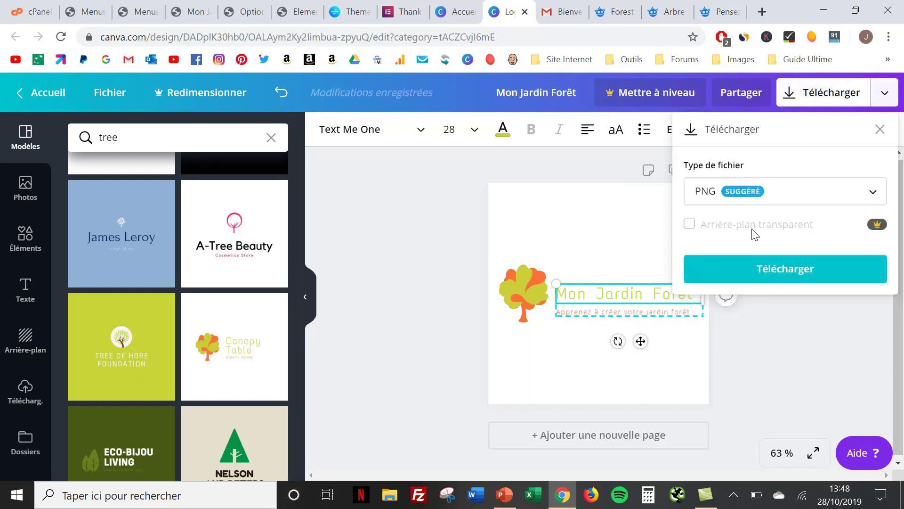
pyautogui.click(755, 266)
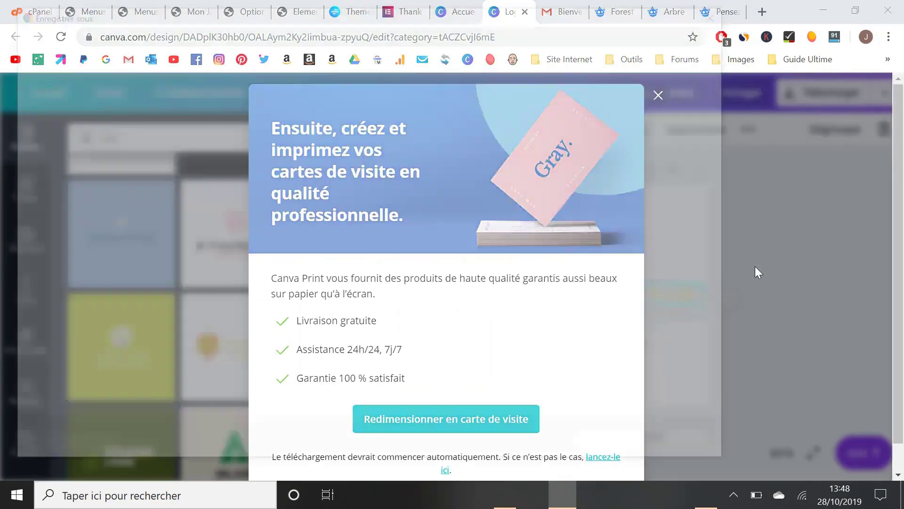
pyautogui.write('Logo Mon Jardin Forêt')
pyautogui.click(617, 447)
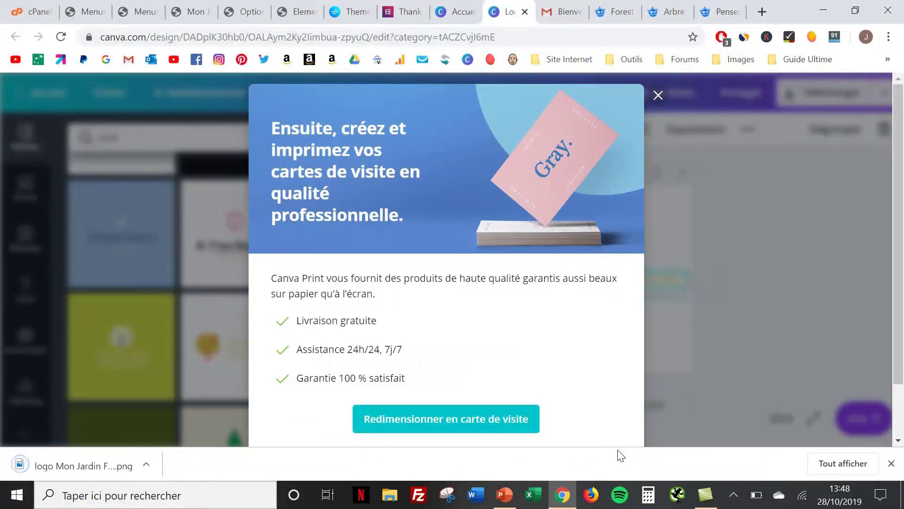
pyautogui.click(891, 463)
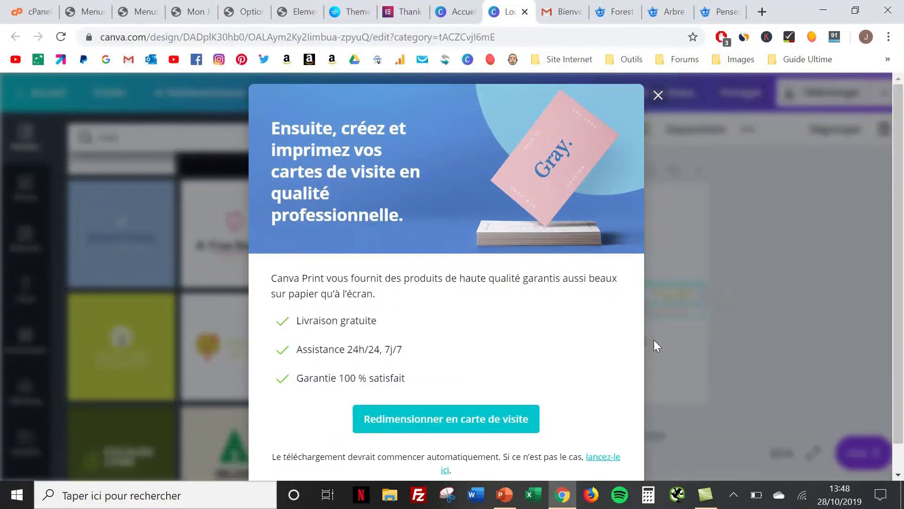
pyautogui.click(183, 13)
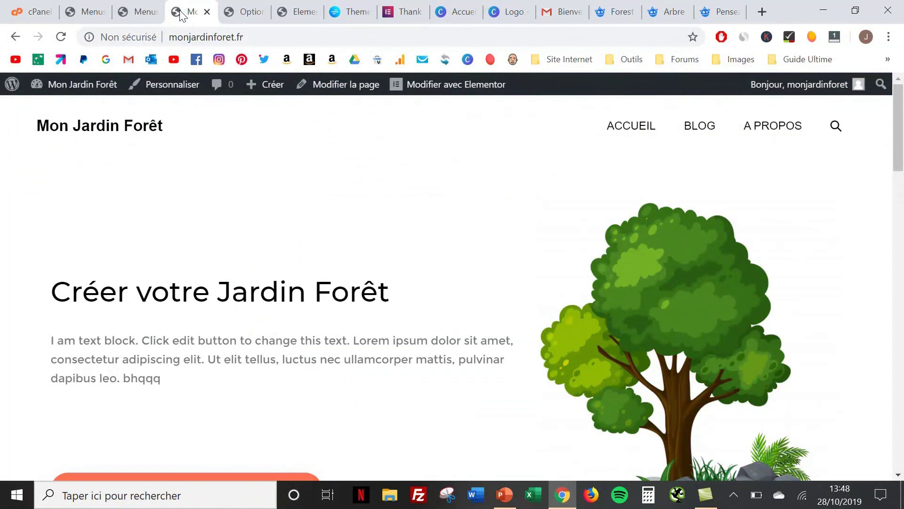
# Go to Personnaliser > En-tête > Logo and bring up the Sélectionner un logo window
pyautogui.click(172, 86)
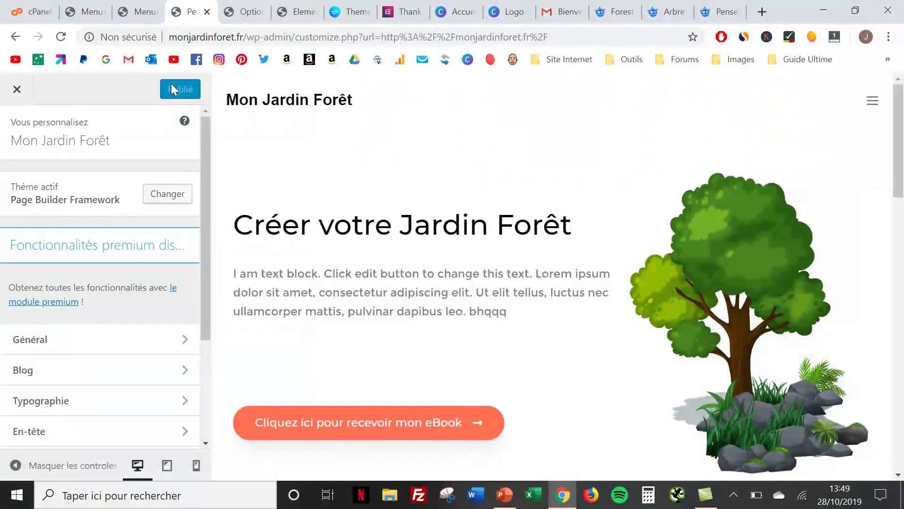
pyautogui.scroll(-3, 62, 223)
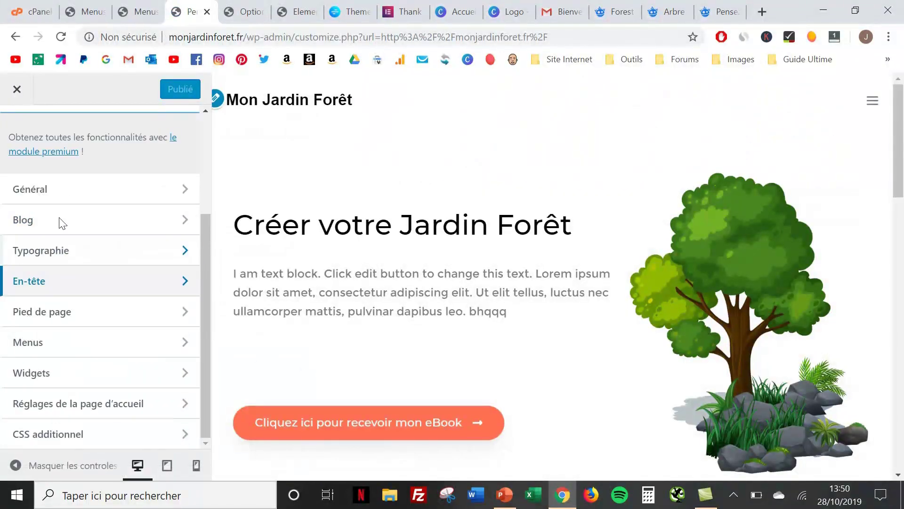
pyautogui.click(54, 282)
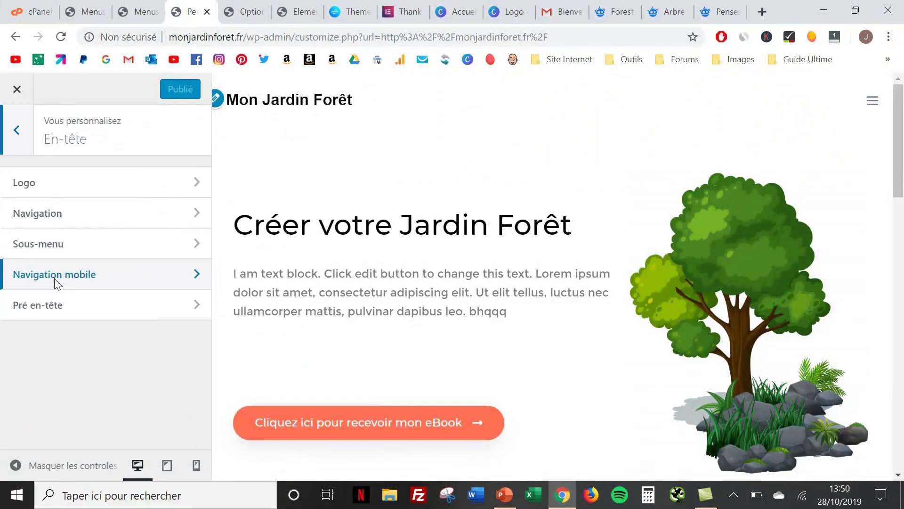
pyautogui.click(73, 179)
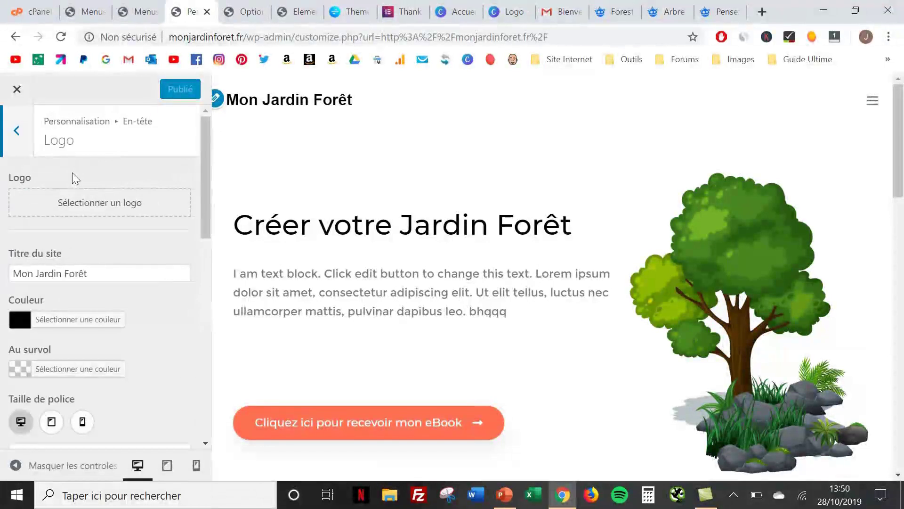
pyautogui.click(81, 209)
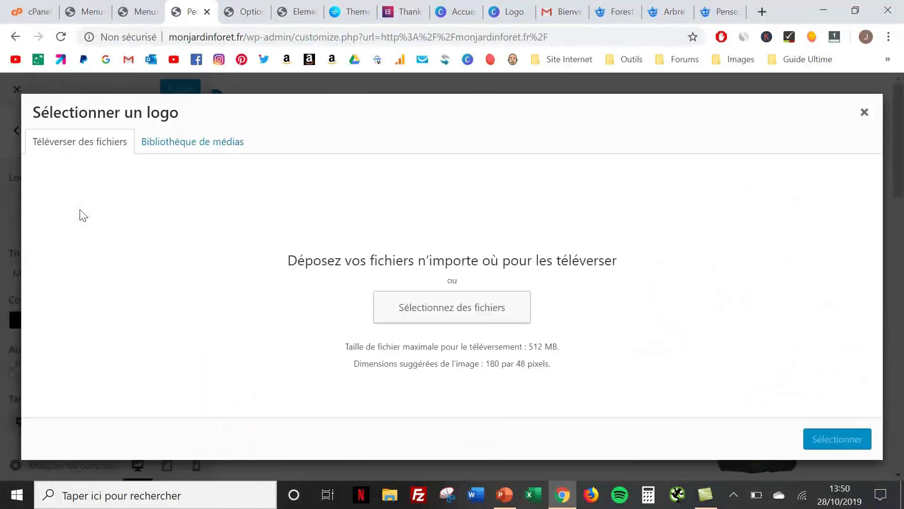
# Upload the 'logo Mon Jardin Forêt' file, select it as the header logo and crop it
pyautogui.click(429, 309)
pyautogui.click(577, 309)
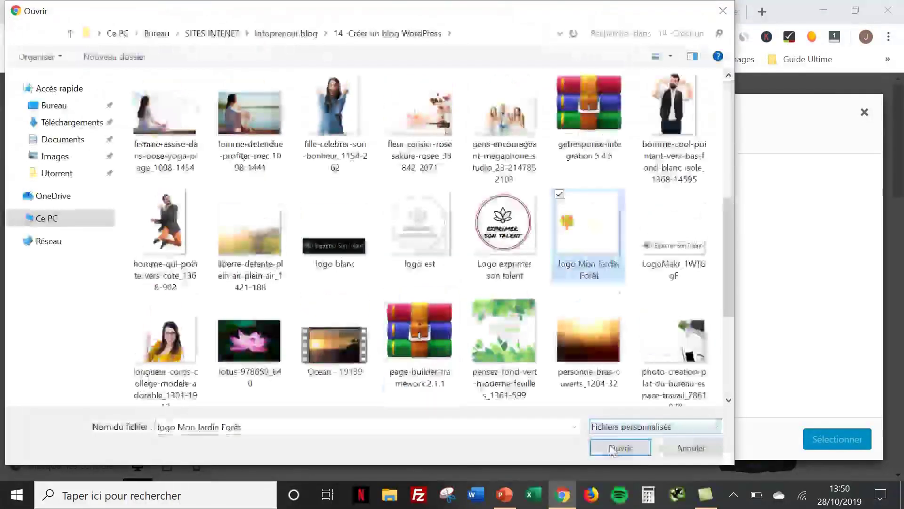
pyautogui.click(612, 450)
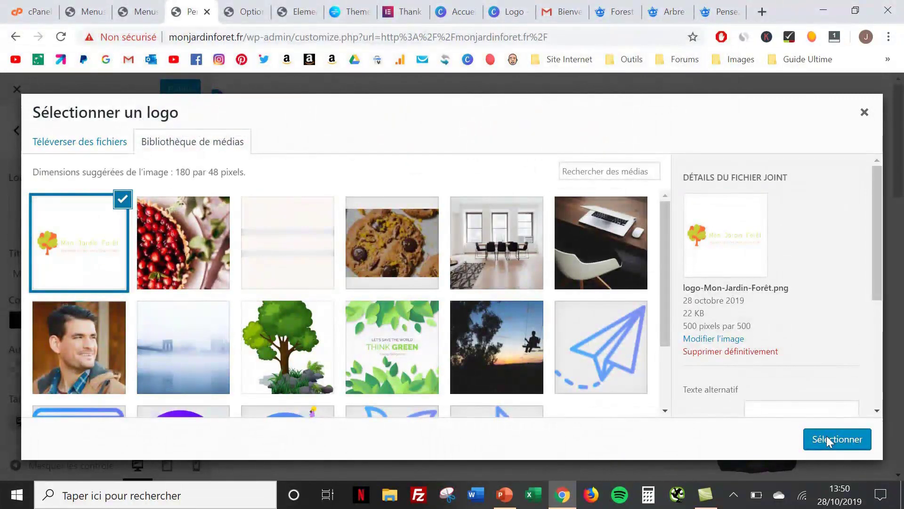
pyautogui.click(827, 438)
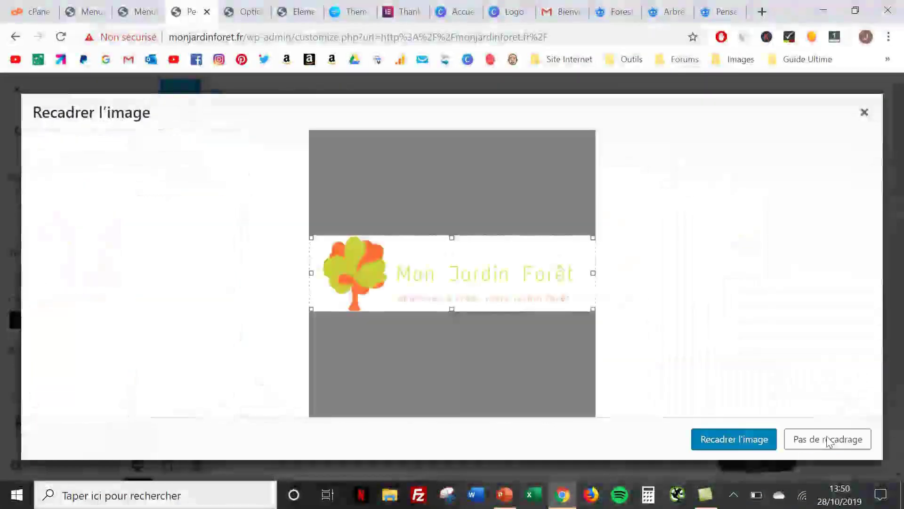
pyautogui.click(737, 437)
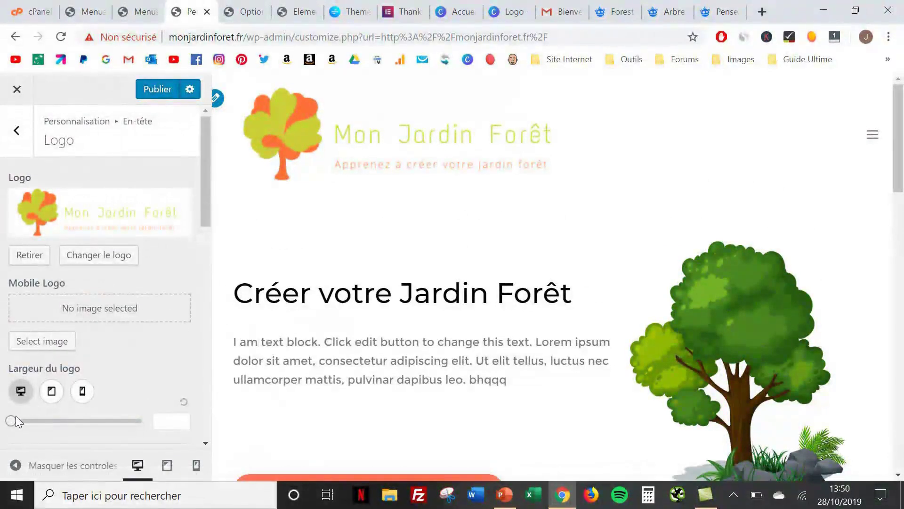
# Drag the Largeur du logo slider to 223, publish, and close the Customizer
pyautogui.moveTo(8, 423); pyautogui.dragTo(27, 423)
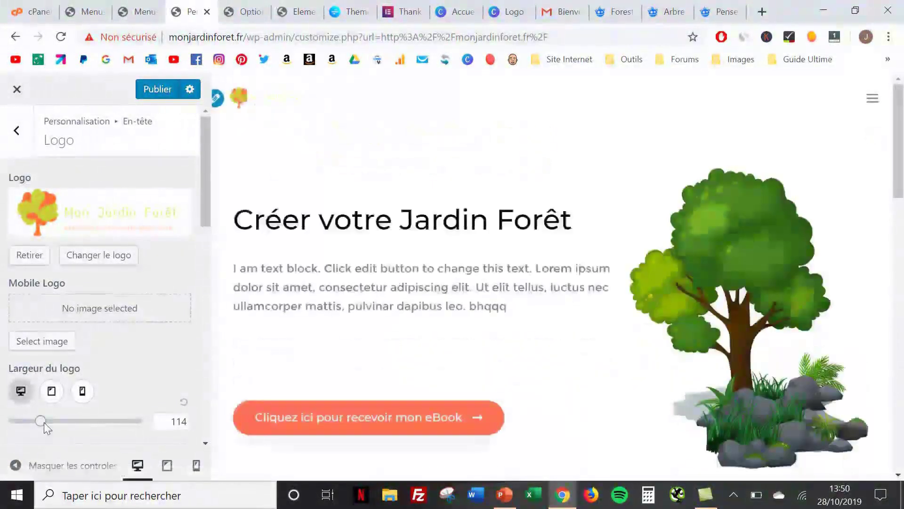
pyautogui.moveTo(42, 422); pyautogui.dragTo(57, 422)
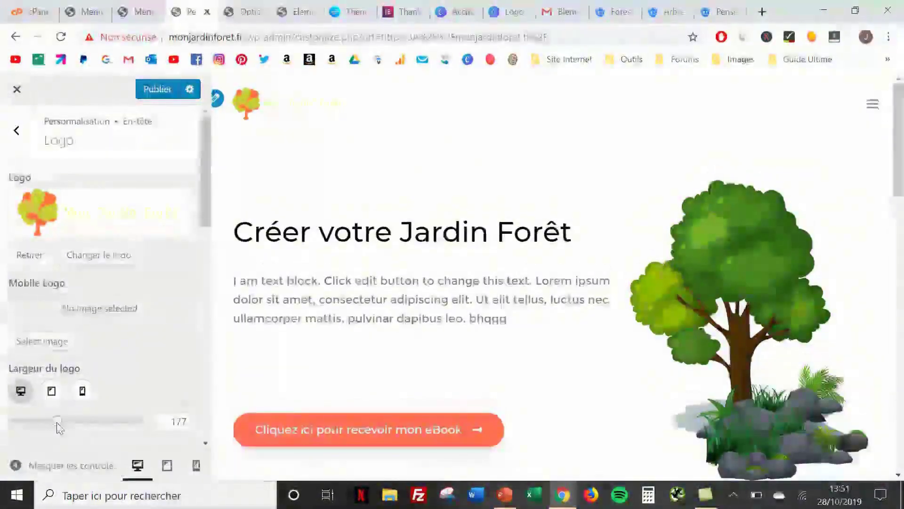
pyautogui.moveTo(57, 422); pyautogui.dragTo(68, 422)
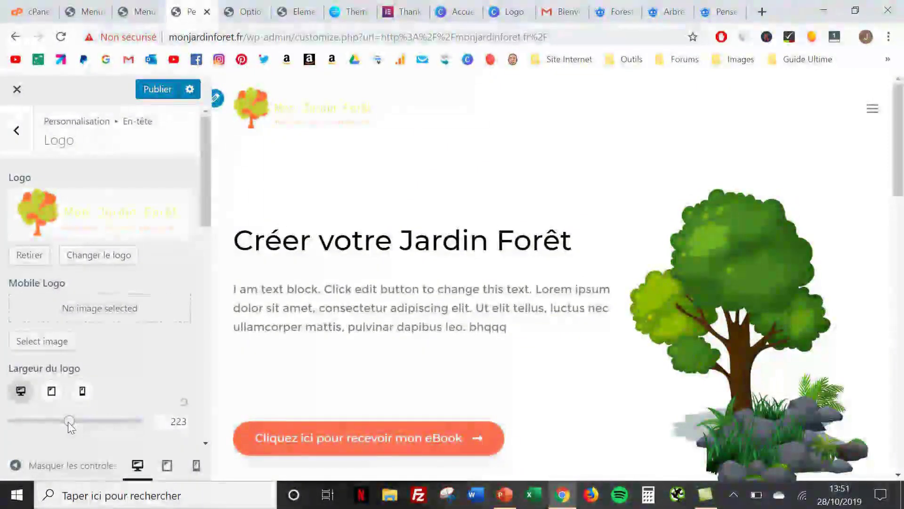
pyautogui.click(152, 91)
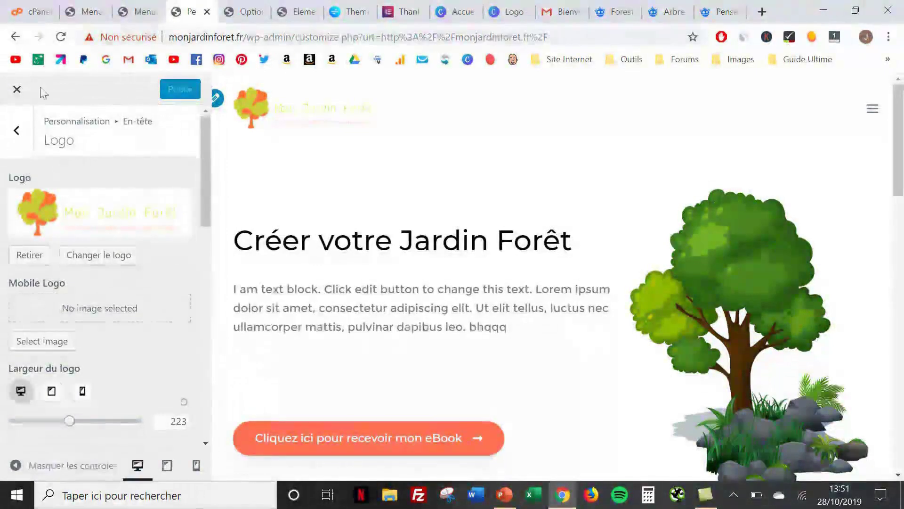
pyautogui.click(17, 89)
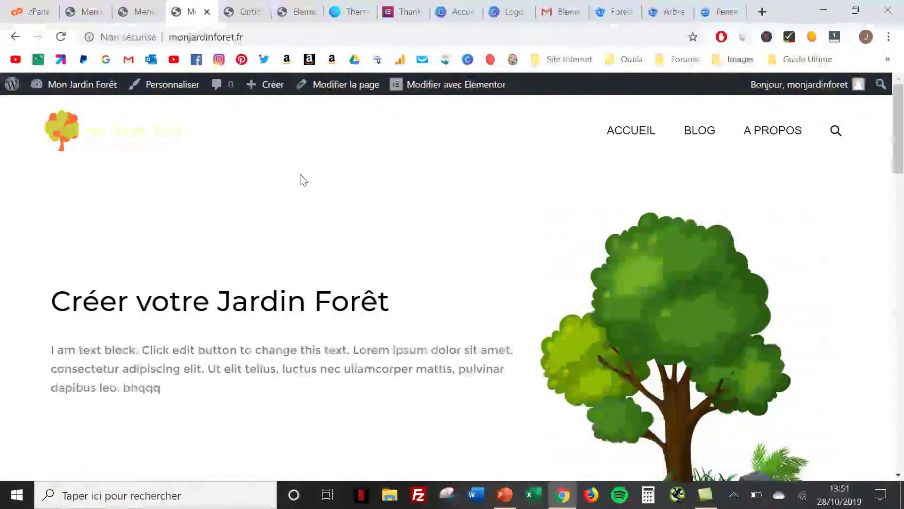
# Scroll through the homepage to check the new Mon Jardin Forêt logo in the header
pyautogui.scroll(-3, 304, 180)
pyautogui.scroll(-15, 304, 180)
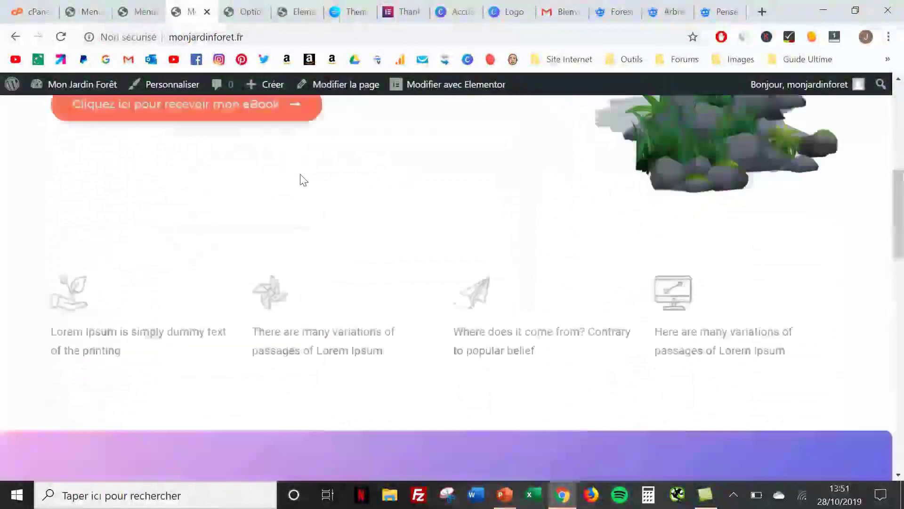
pyautogui.scroll(18, 301, 175)
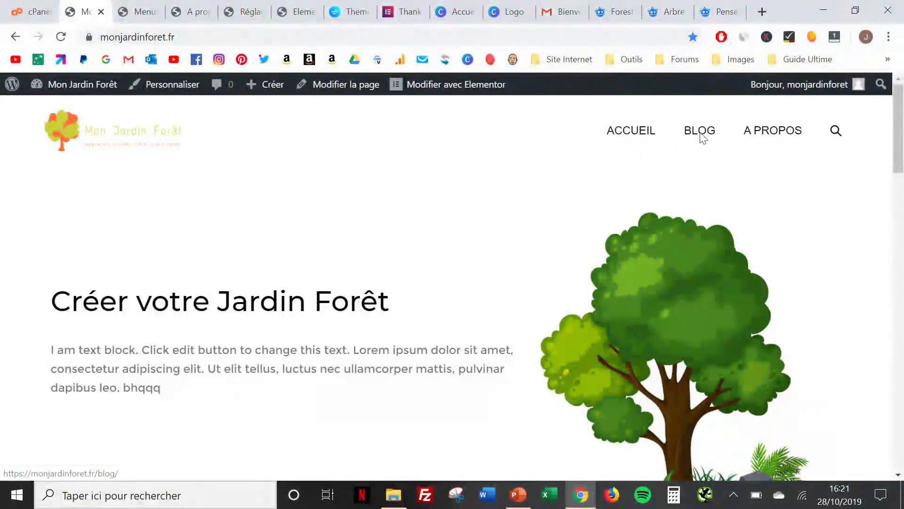
# Open the Blog page from the site menu and scroll through it
pyautogui.click(702, 135)
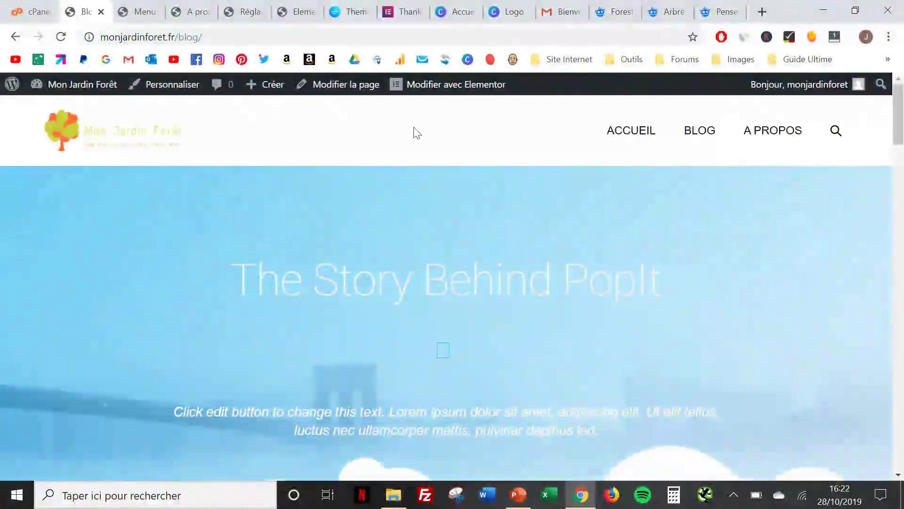
pyautogui.scroll(-10, 456, 256)
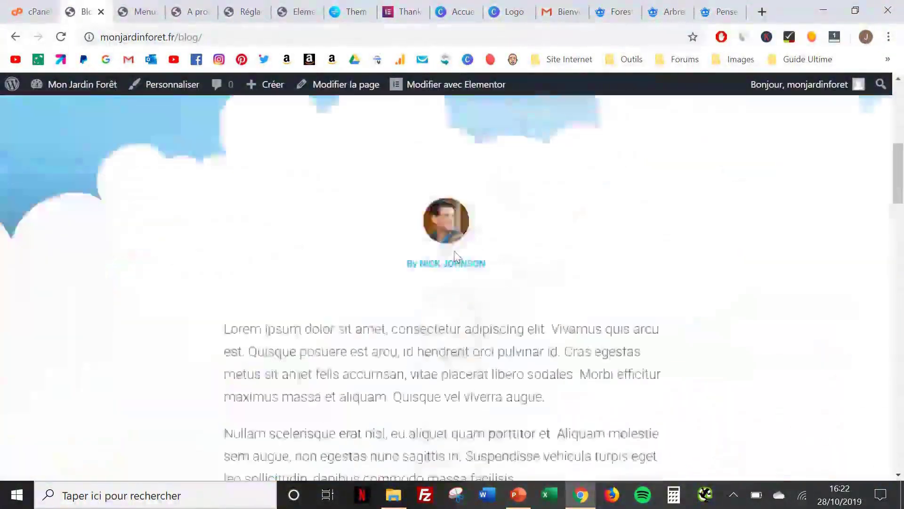
pyautogui.scroll(-15, 456, 257)
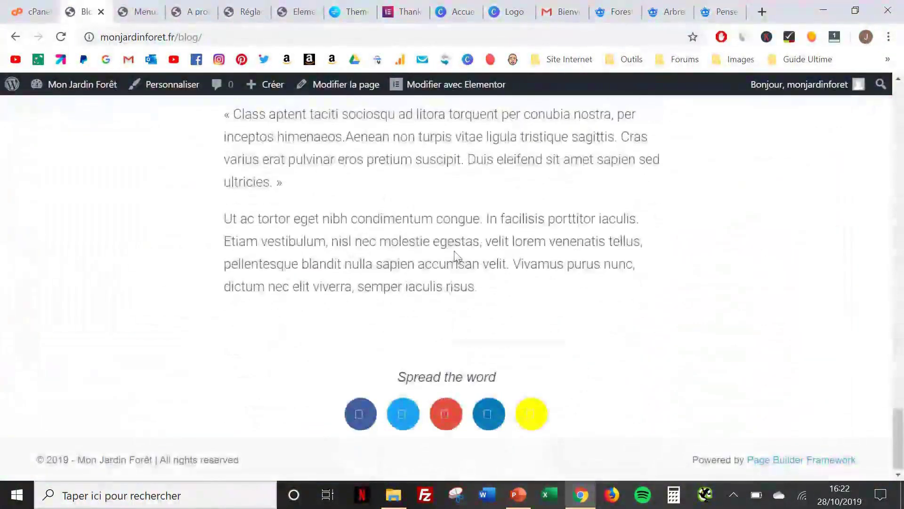
pyautogui.scroll(5, 456, 256)
pyautogui.scroll(15, 456, 257)
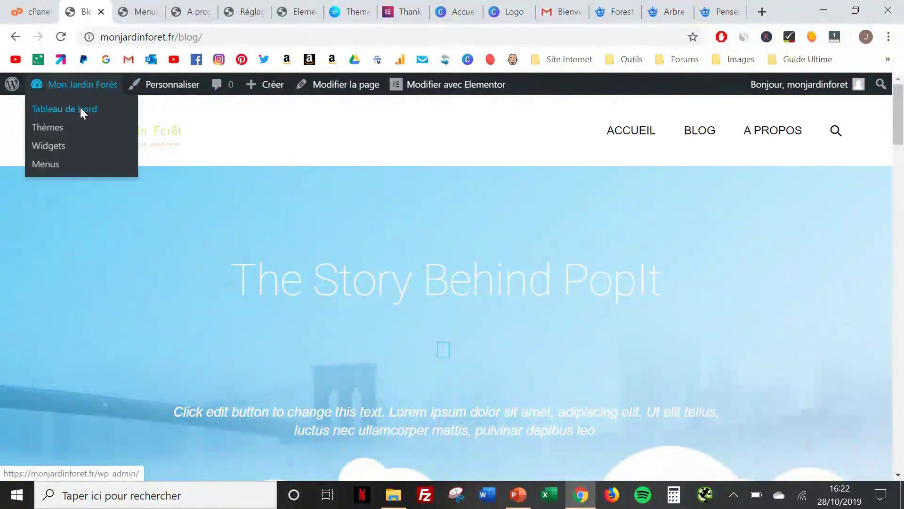
# In Réglages > Lecture, set Page des articles to Blog, keeping Elementor #7 as homepage, and save
pyautogui.click(80, 107)
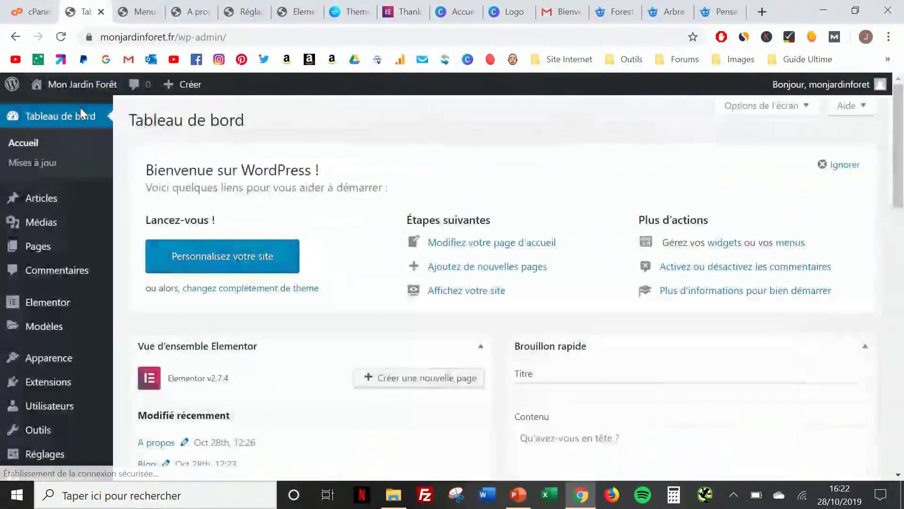
pyautogui.scroll(-3, 62, 231)
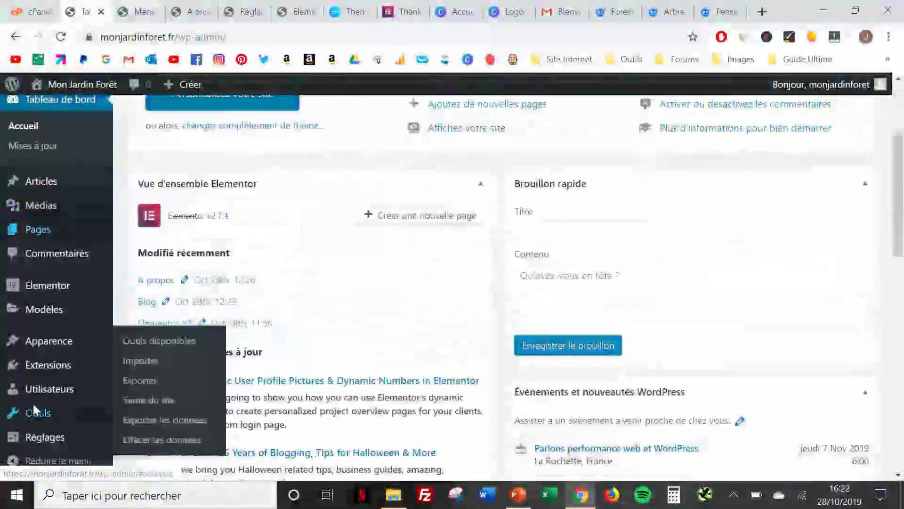
pyautogui.moveTo(40, 434)
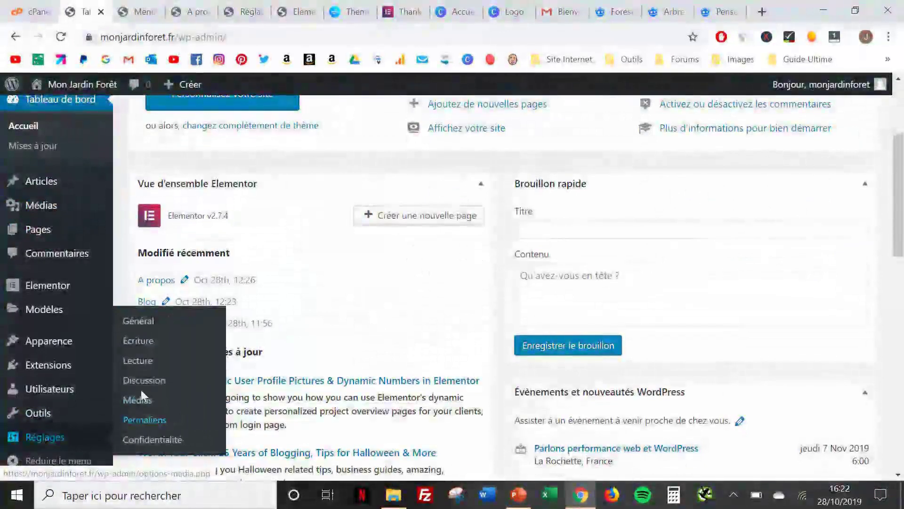
pyautogui.click(143, 363)
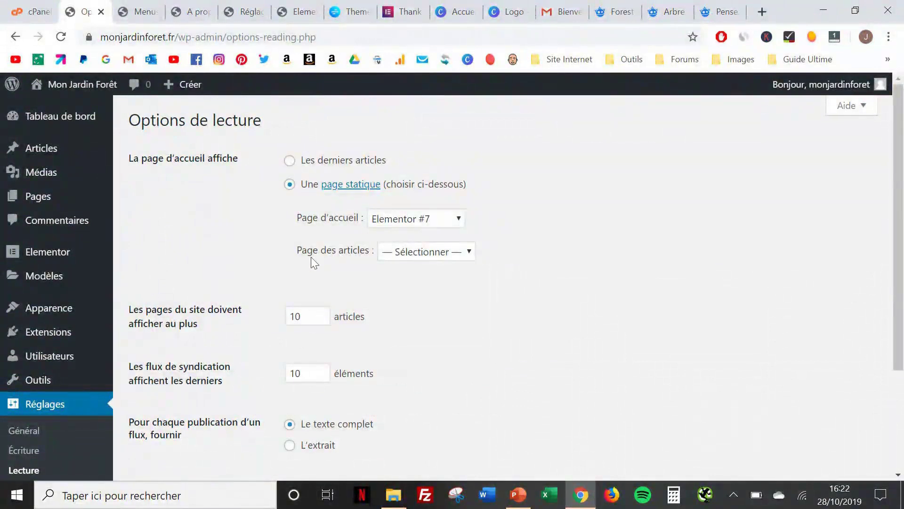
pyautogui.click(443, 251)
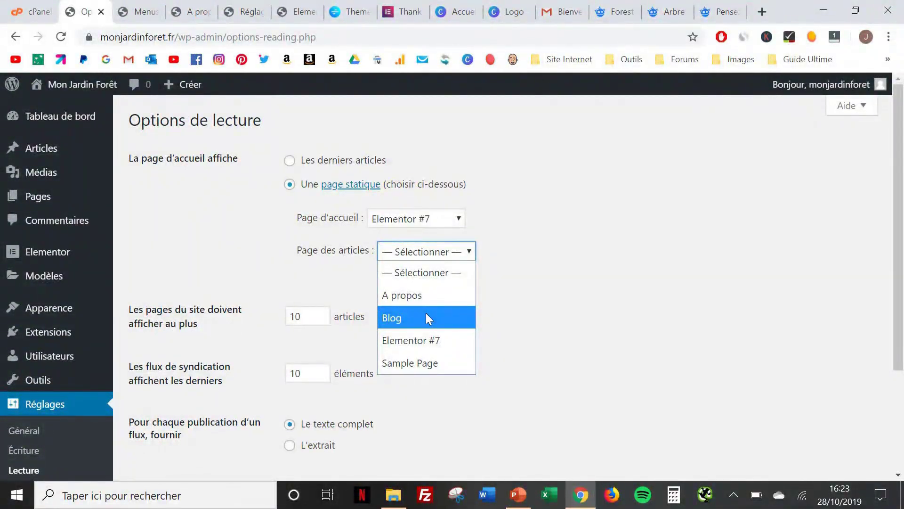
pyautogui.click(426, 313)
pyautogui.scroll(-3, 426, 312)
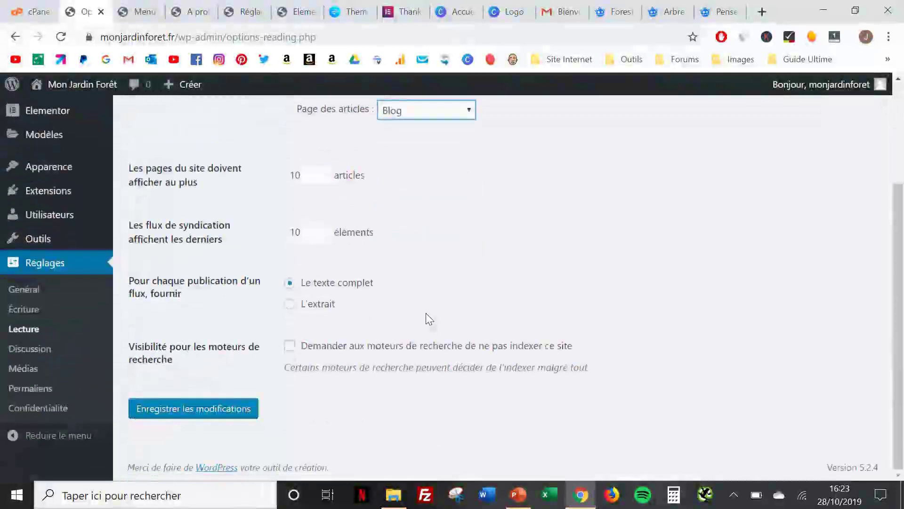
pyautogui.click(235, 414)
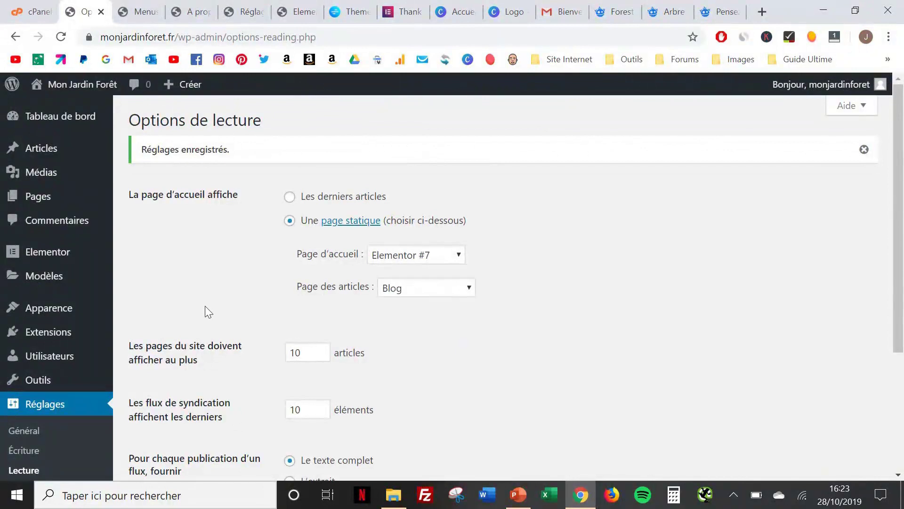
# Back on the live site, open BLOG and review the posts 'Comment créer un jardin forêt' and 'Hello world!' with the sidebar
pyautogui.moveTo(89, 88)
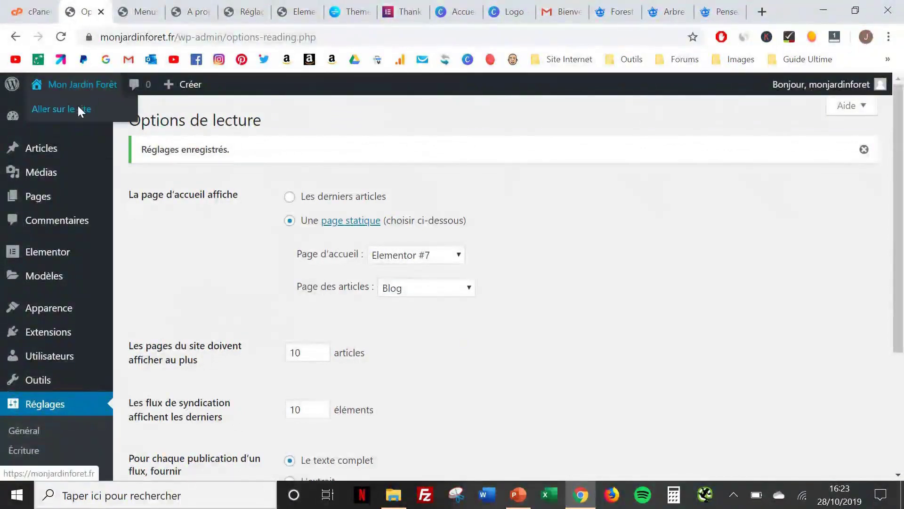
pyautogui.click(78, 105)
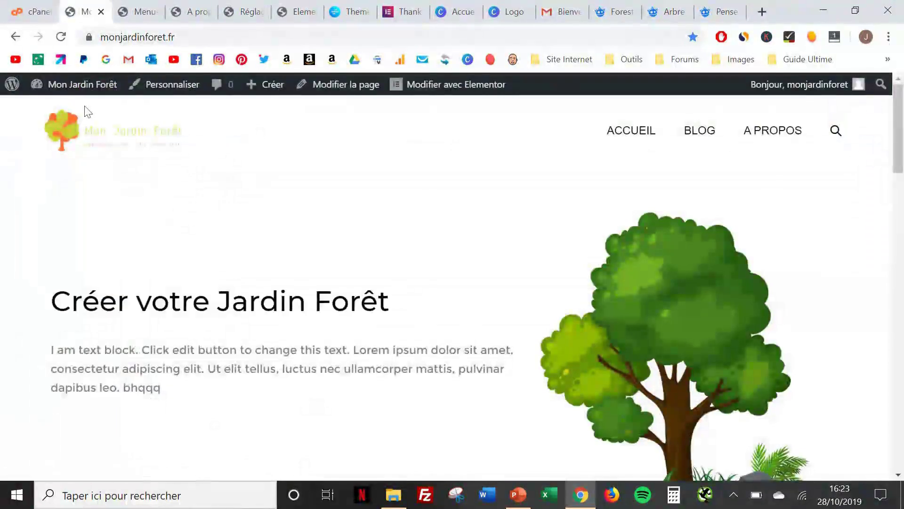
pyautogui.click(709, 135)
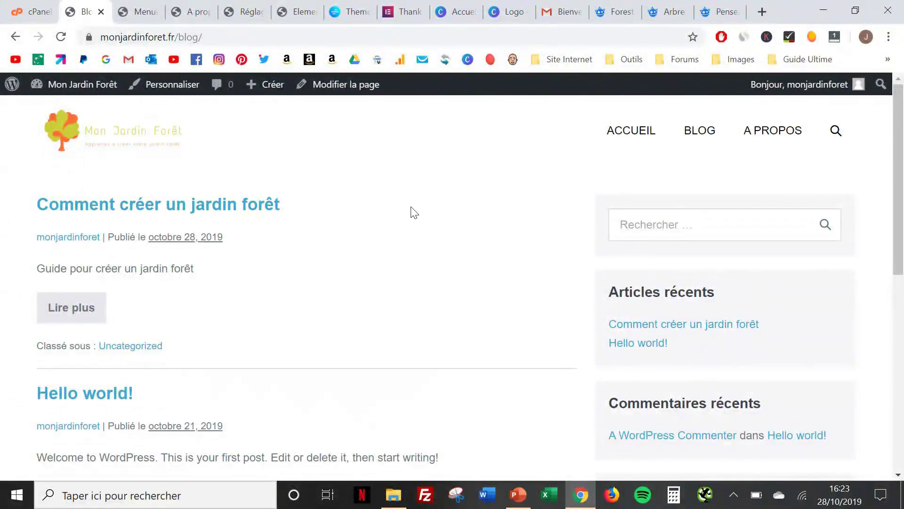
pyautogui.scroll(-6, 414, 213)
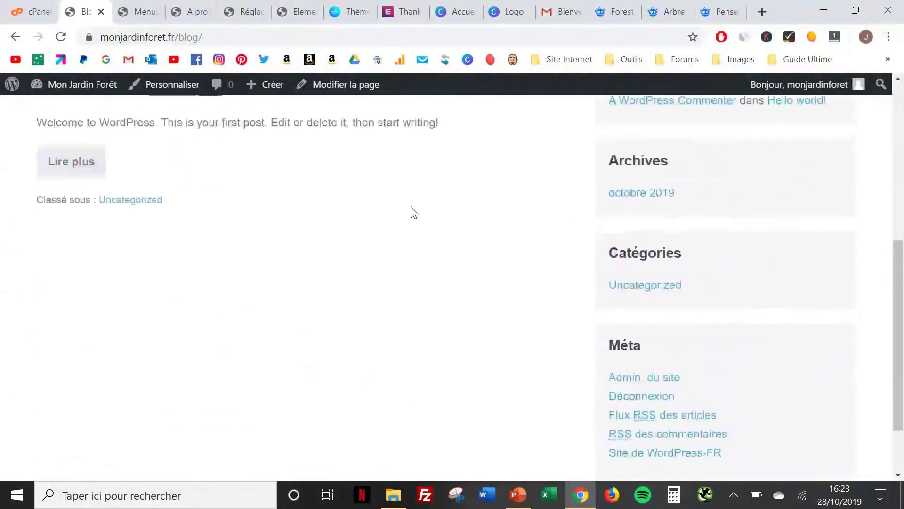
pyautogui.scroll(6, 414, 213)
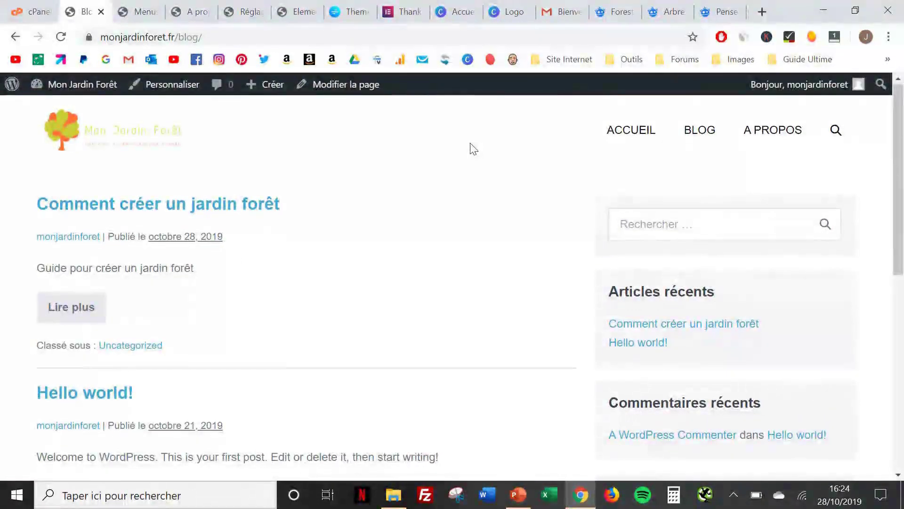
pyautogui.scroll(-1, 473, 148)
pyautogui.scroll(-1, 471, 148)
pyautogui.scroll(2, 471, 149)
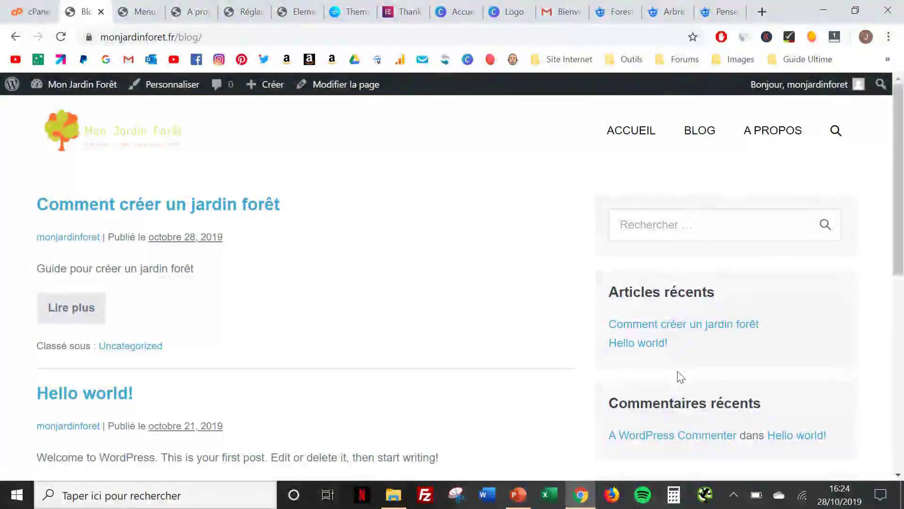
pyautogui.scroll(-1, 679, 376)
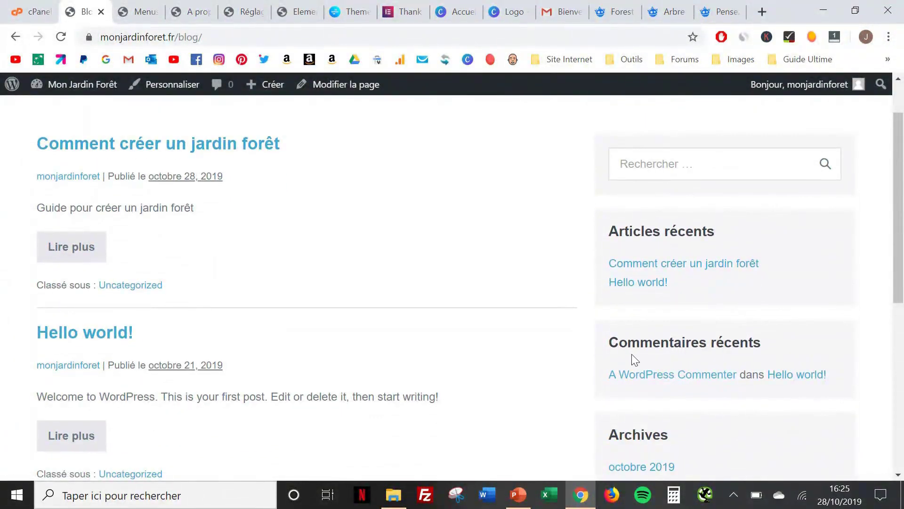
pyautogui.scroll(1, 652, 364)
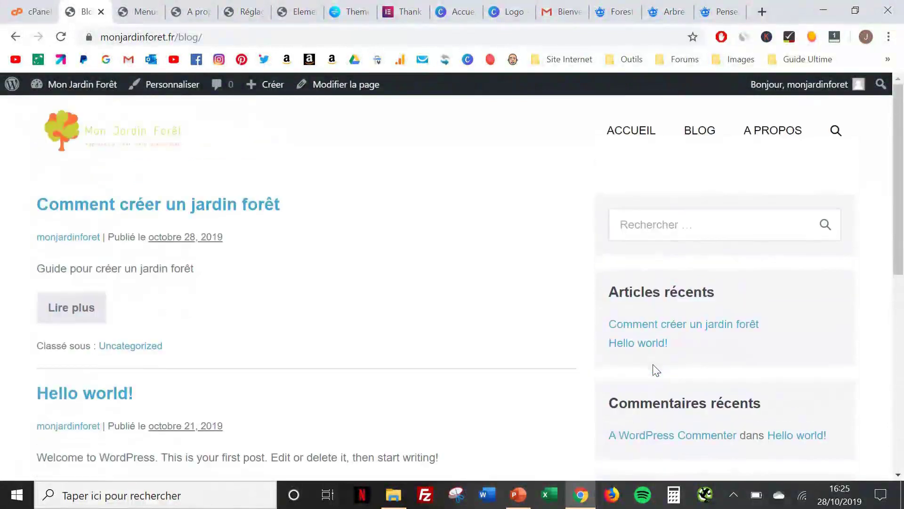
# Go from the admin dashboard to the Apparence > Widgets page
pyautogui.moveTo(82, 84)
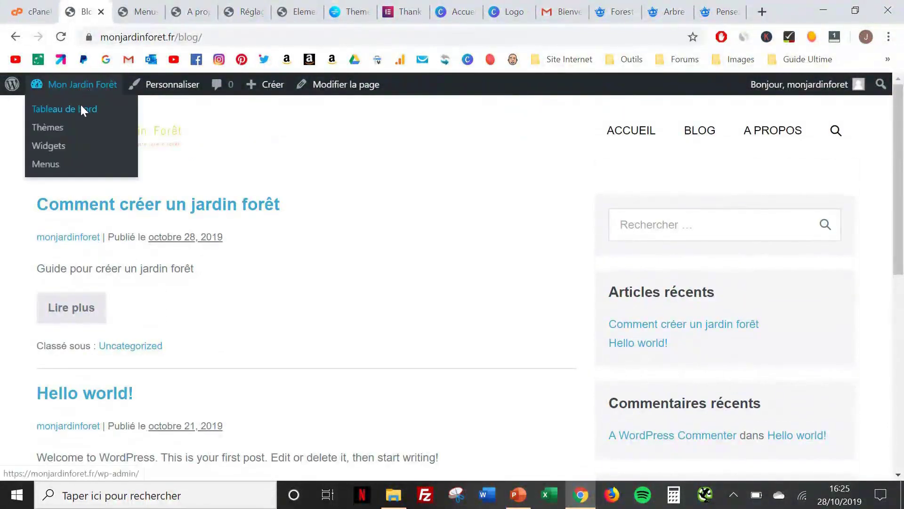
pyautogui.click(80, 103)
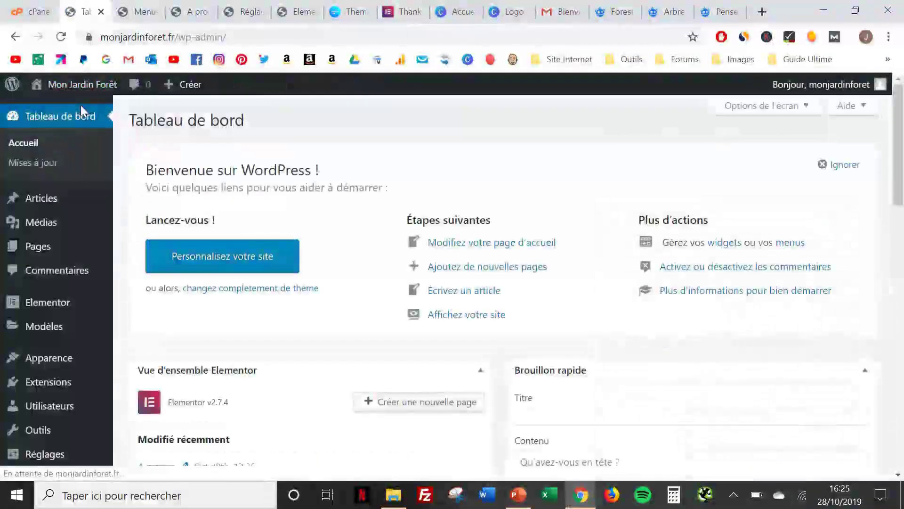
pyautogui.moveTo(60, 209)
pyautogui.scroll(-1, 60, 211)
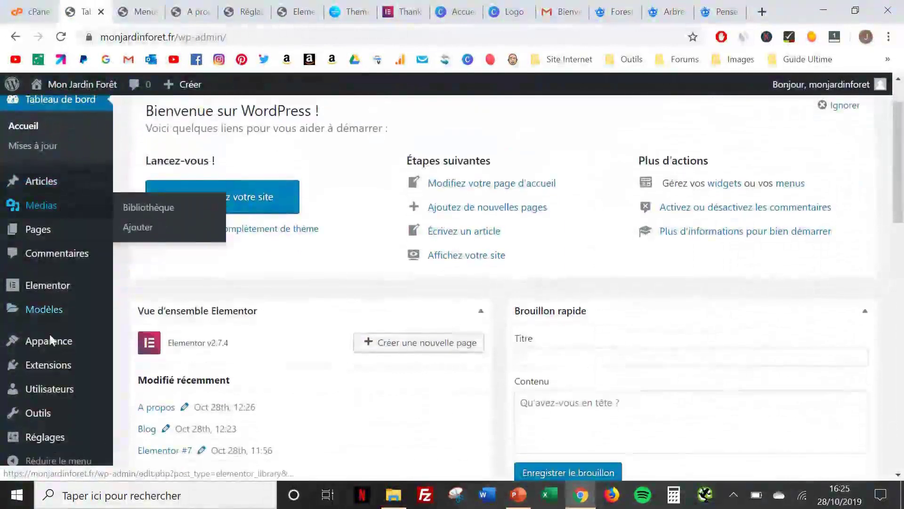
pyautogui.moveTo(51, 348)
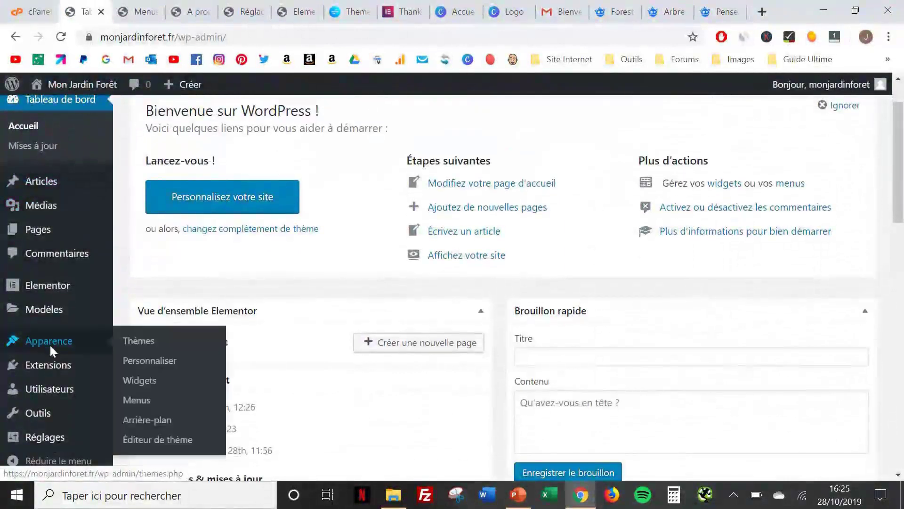
pyautogui.click(135, 375)
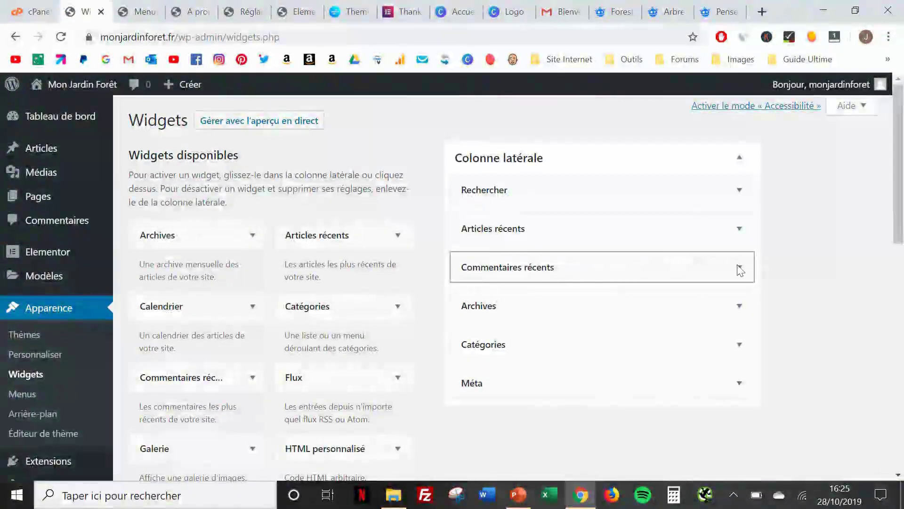
# Expand and collapse the Commentaires récents widget settings, then switch to the A propos page
pyautogui.click(739, 267)
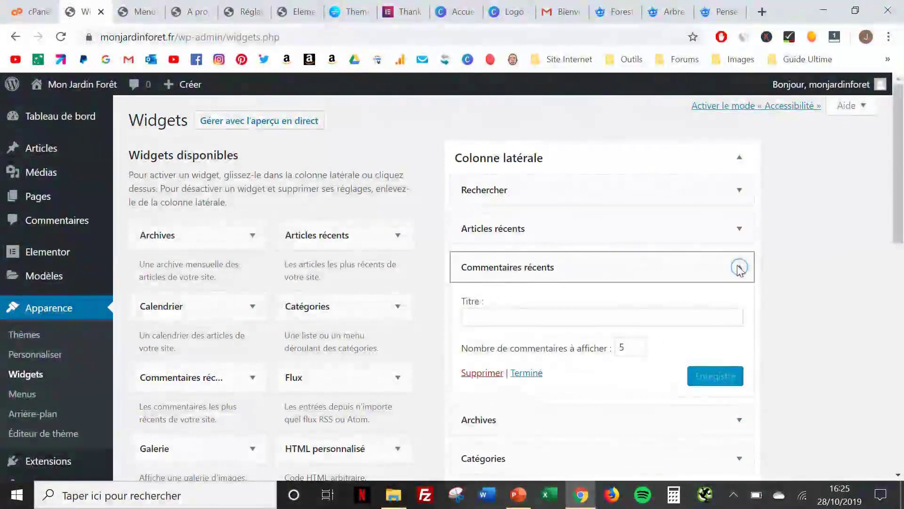
pyautogui.click(739, 267)
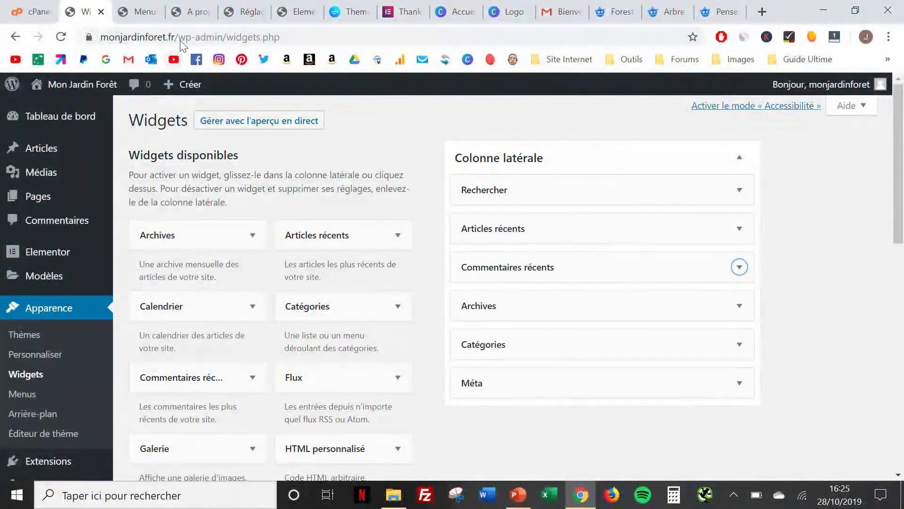
pyautogui.click(188, 14)
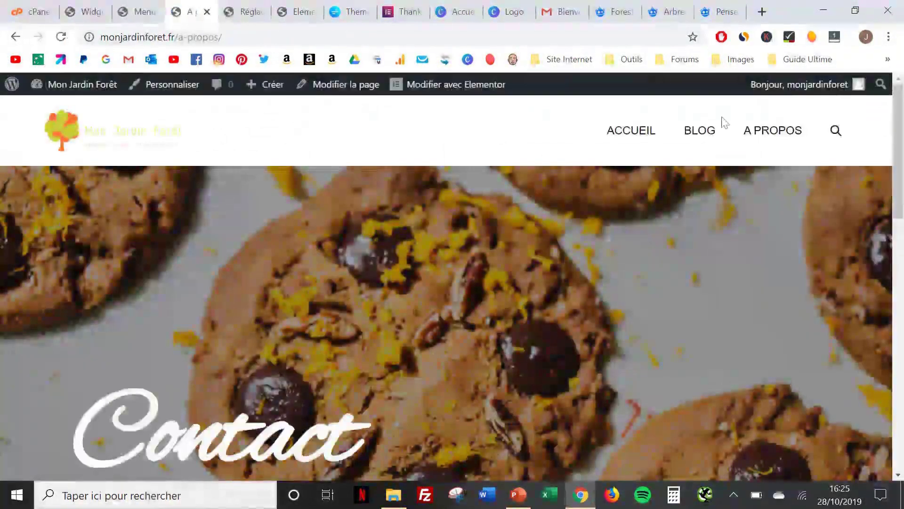
# Load the Blog page, place its tab beside the Widgets admin tab, and return to Widgets
pyautogui.click(701, 130)
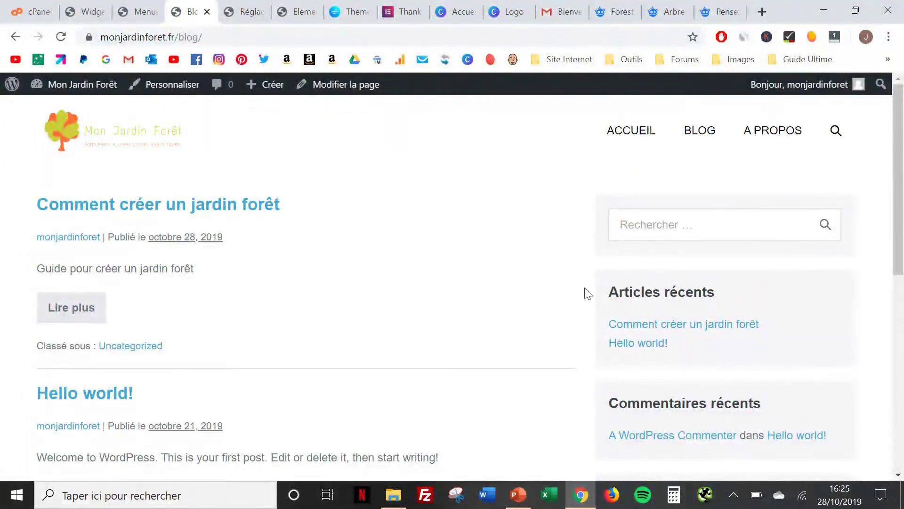
pyautogui.scroll(-1, 620, 299)
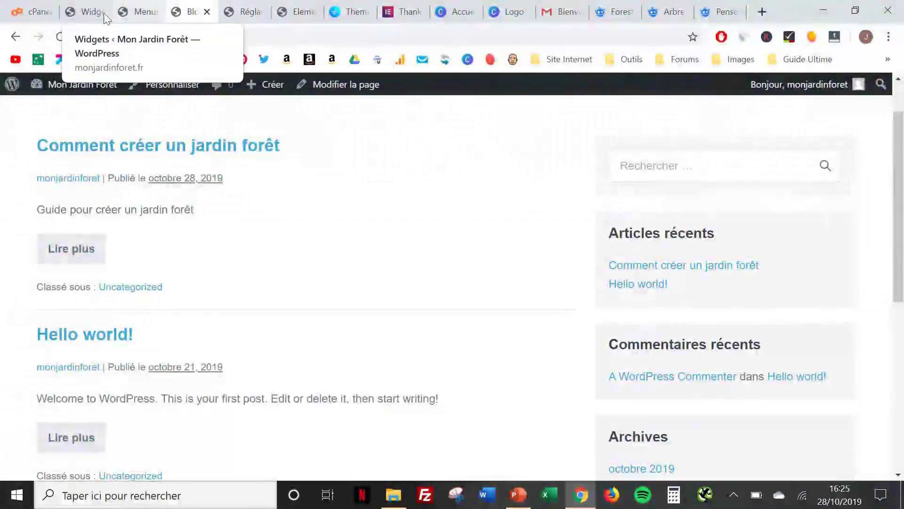
pyautogui.click(92, 14)
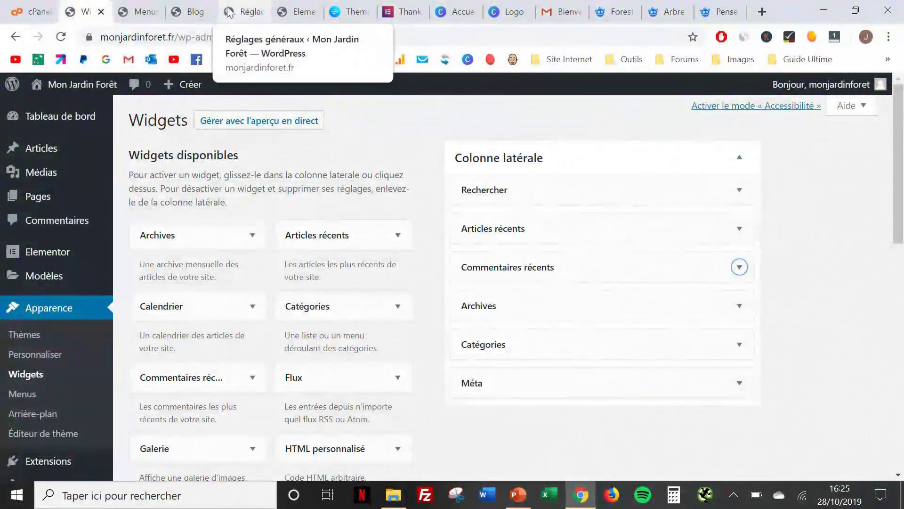
pyautogui.moveTo(193, 12); pyautogui.dragTo(96, 13)
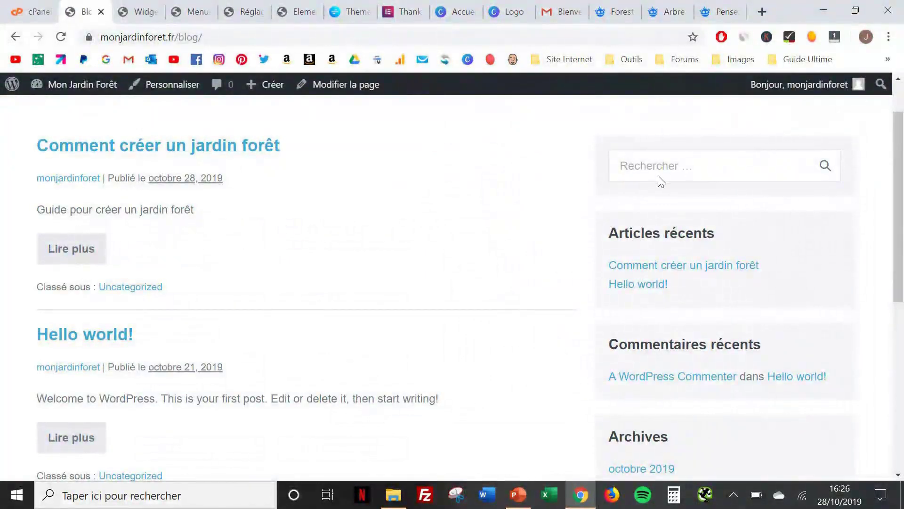
pyautogui.click(139, 12)
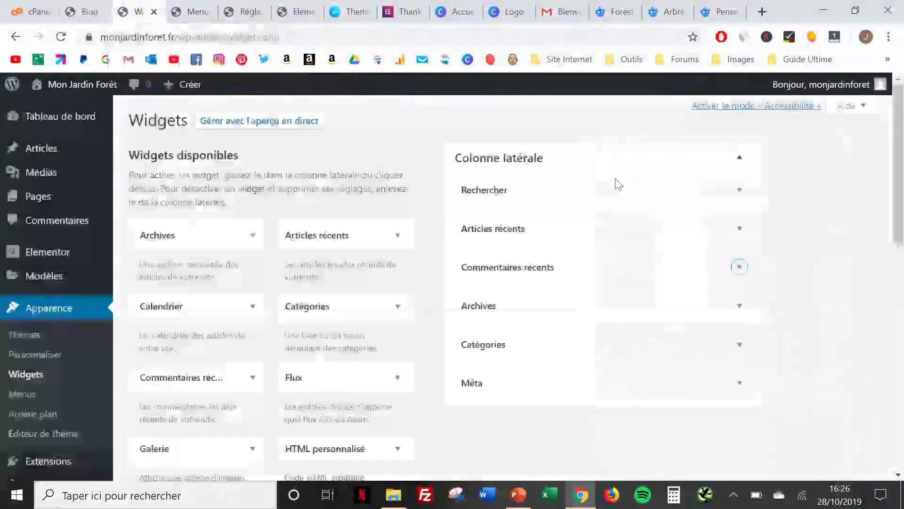
pyautogui.click(85, 12)
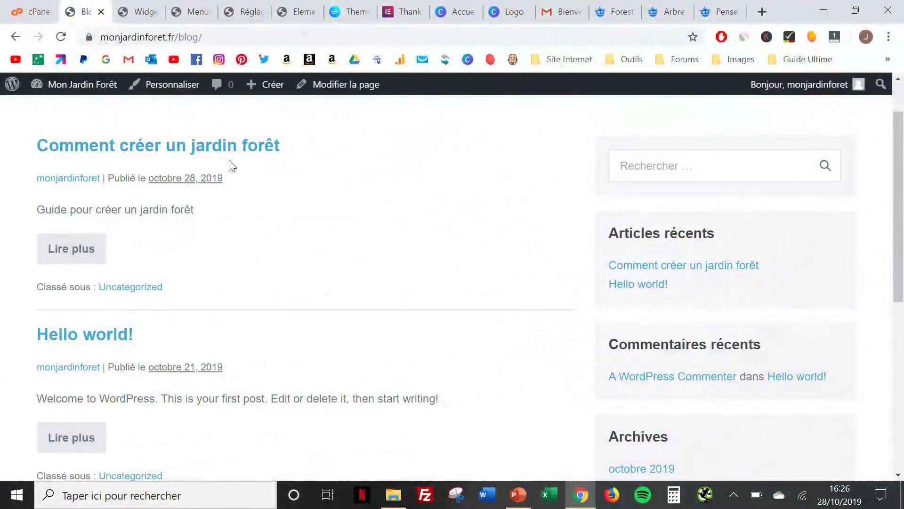
pyautogui.click(140, 12)
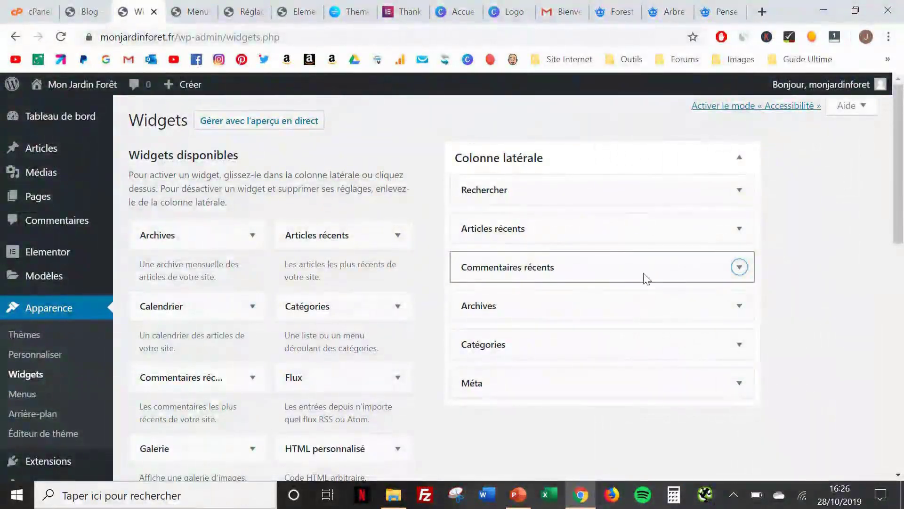
# Delete the Commentaires récents widget, then reload the Blog page to confirm its sidebar no longer shows it
pyautogui.click(739, 268)
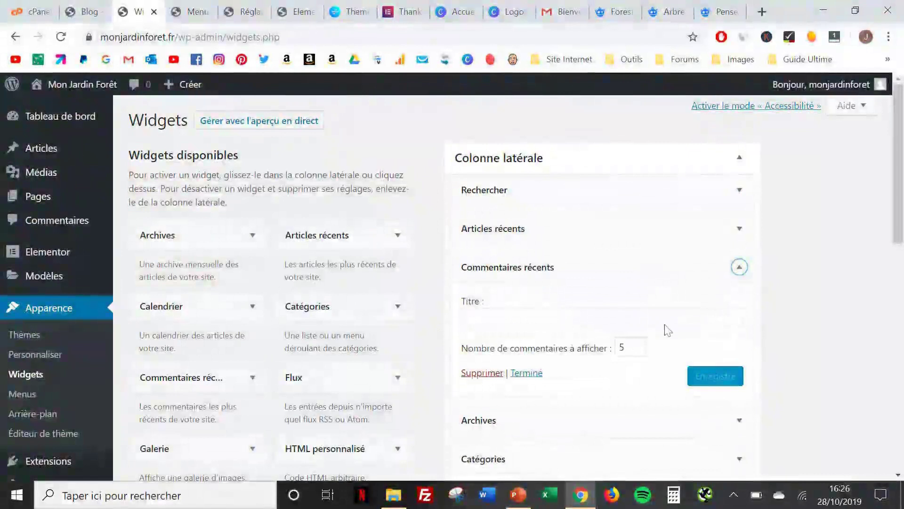
pyautogui.click(476, 373)
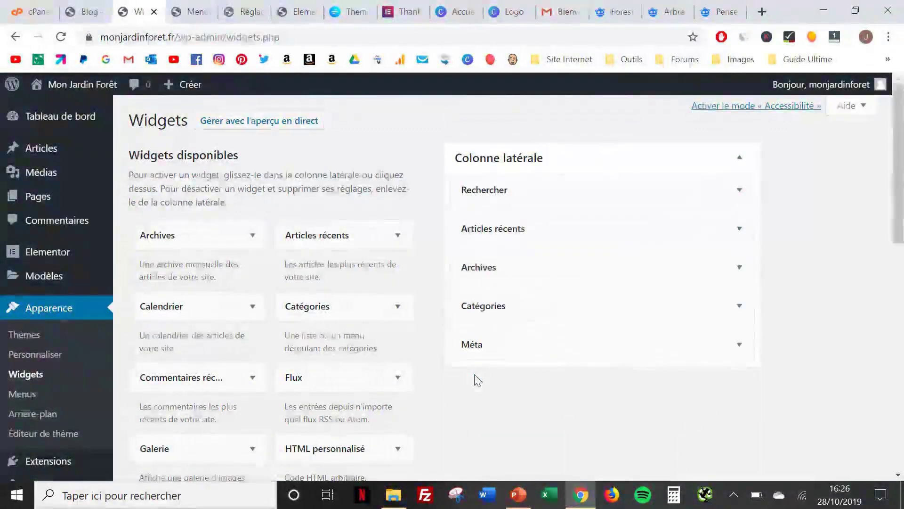
pyautogui.click(83, 10)
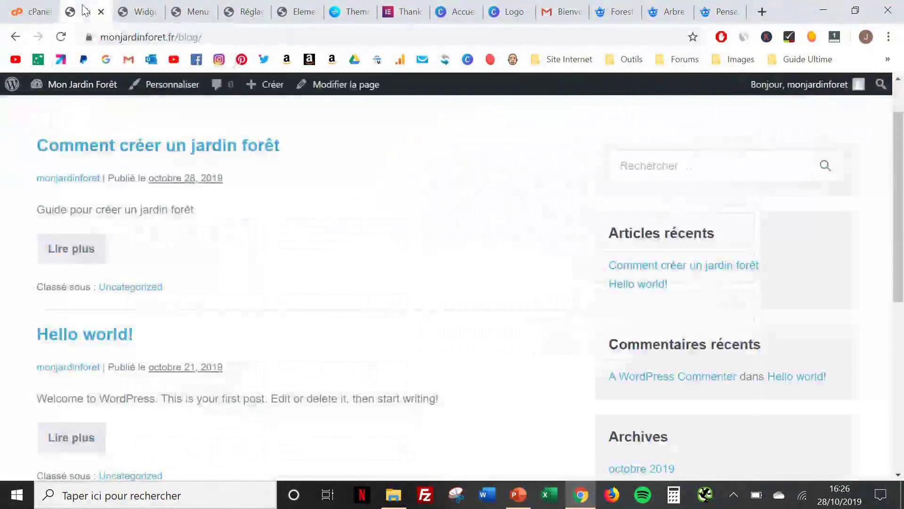
pyautogui.click(61, 37)
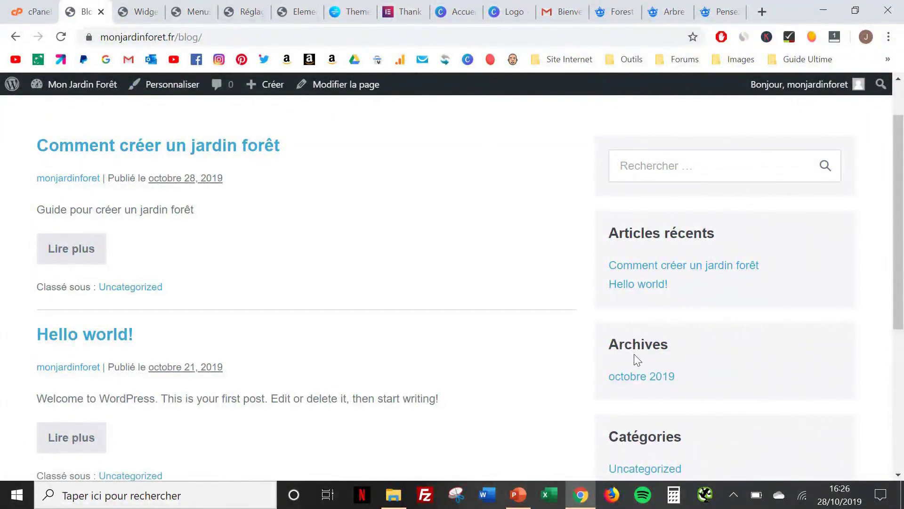
pyautogui.scroll(-3, 634, 355)
pyautogui.scroll(-3, 634, 357)
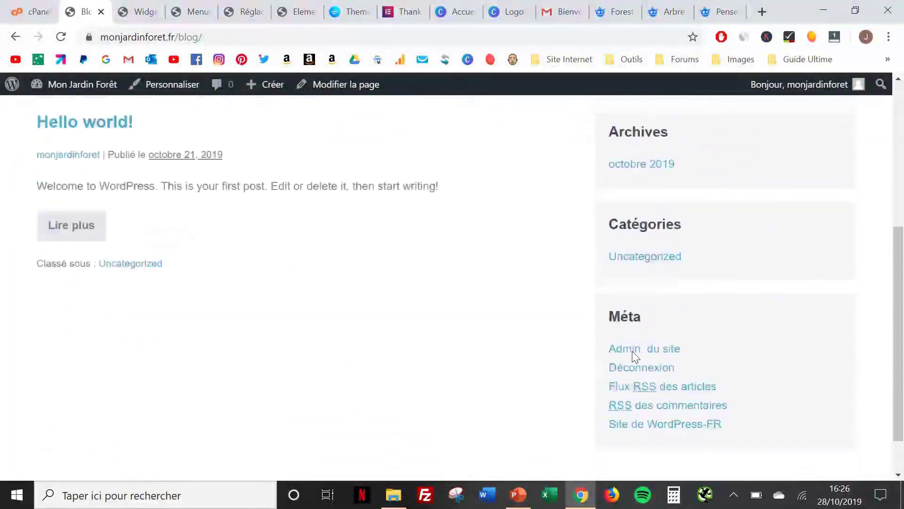
pyautogui.scroll(5, 634, 356)
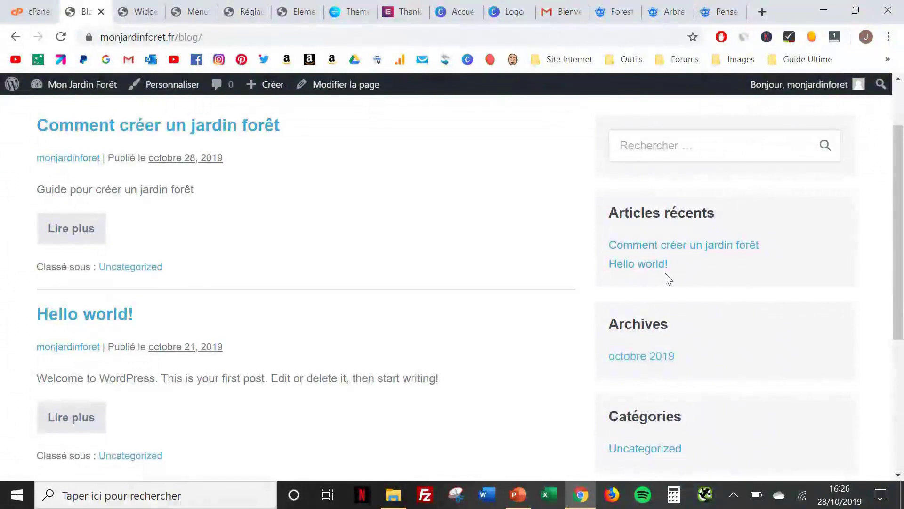
pyautogui.scroll(2, 668, 278)
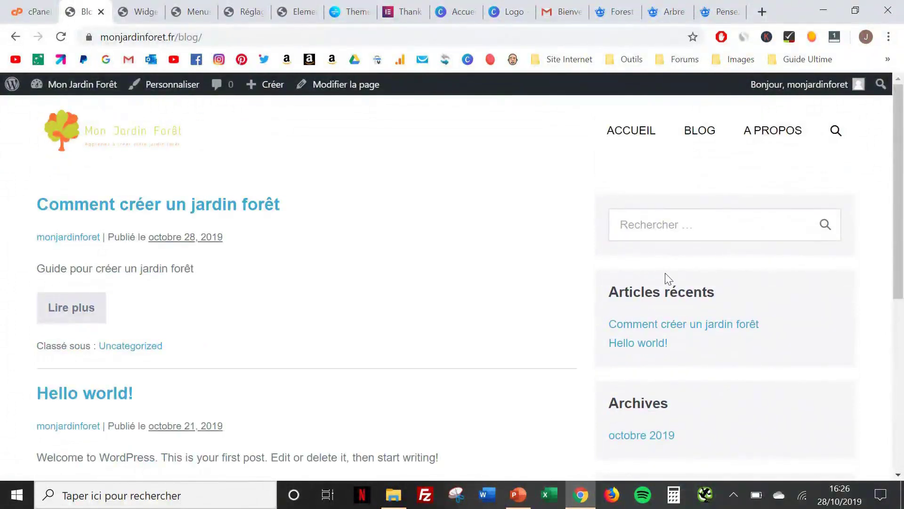